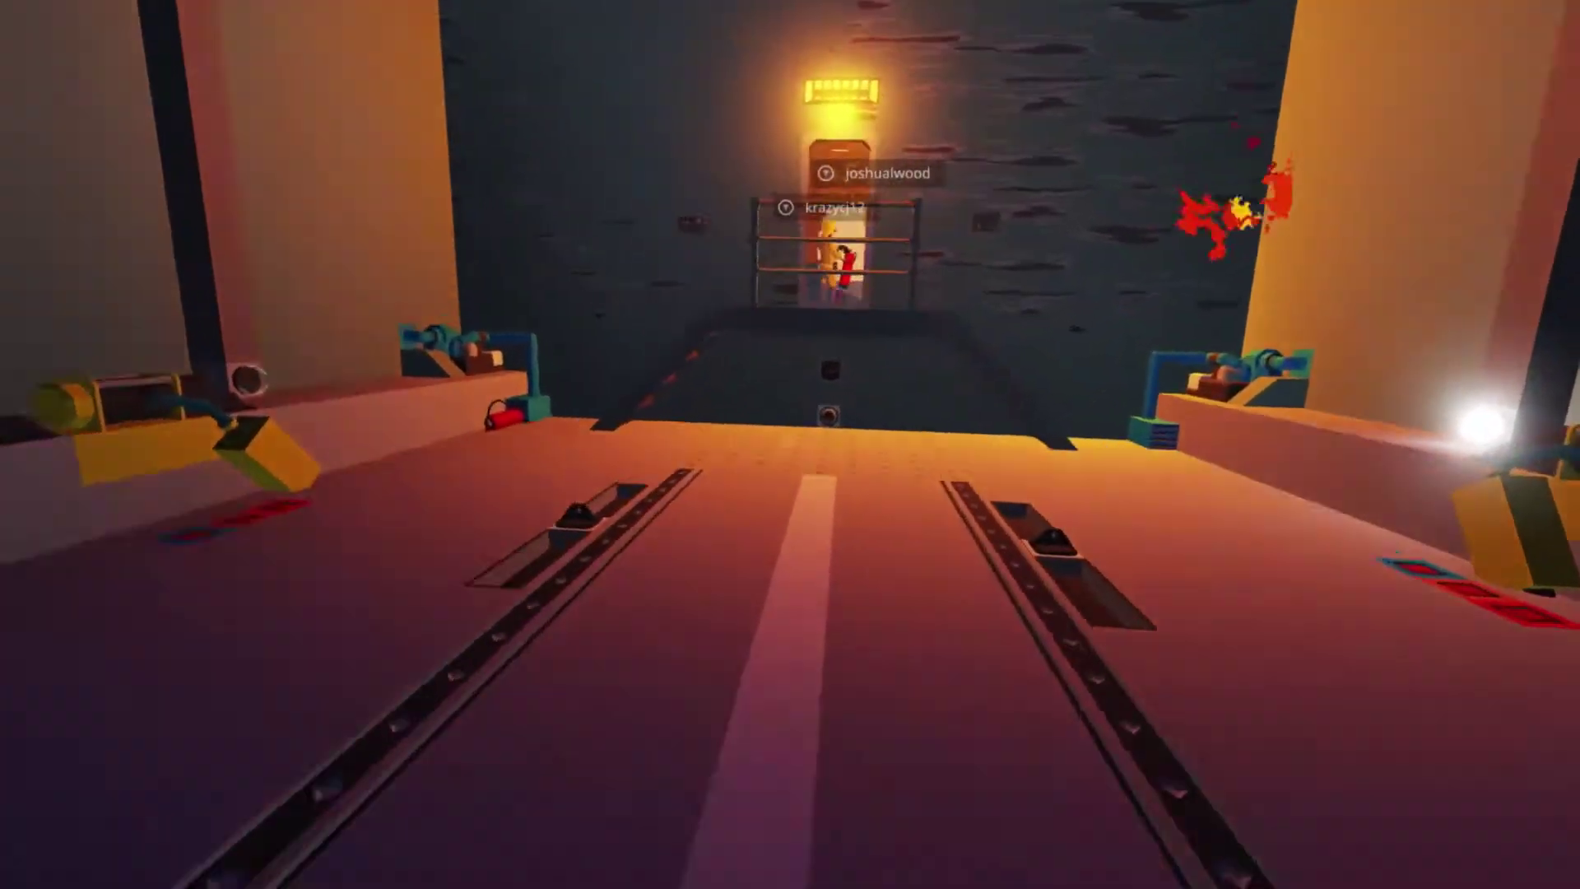
pyautogui.press('w')
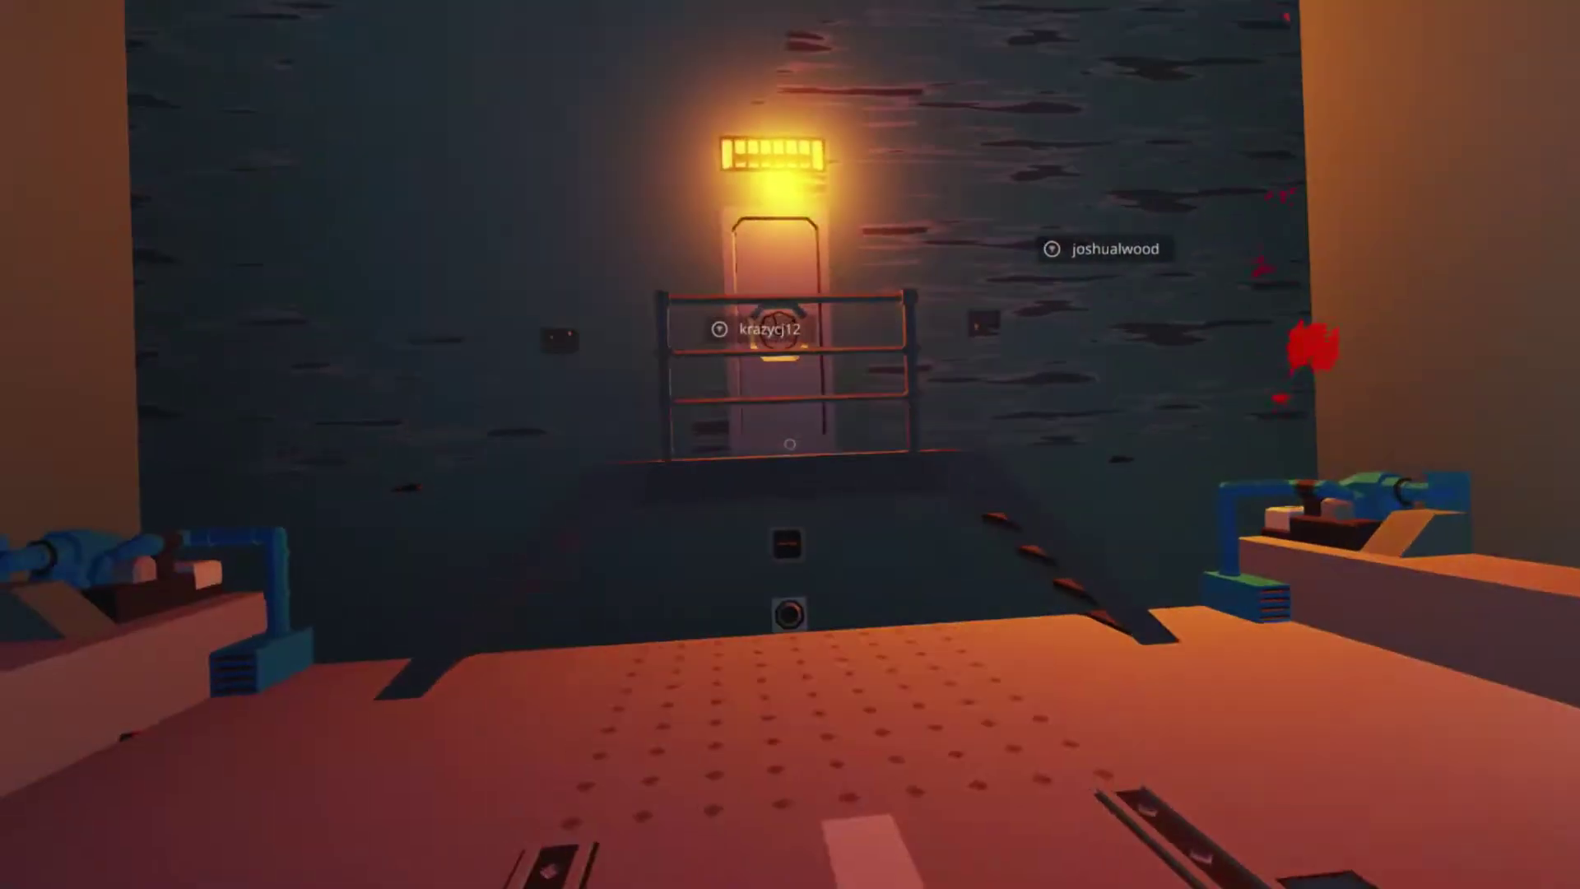
pyautogui.press('w')
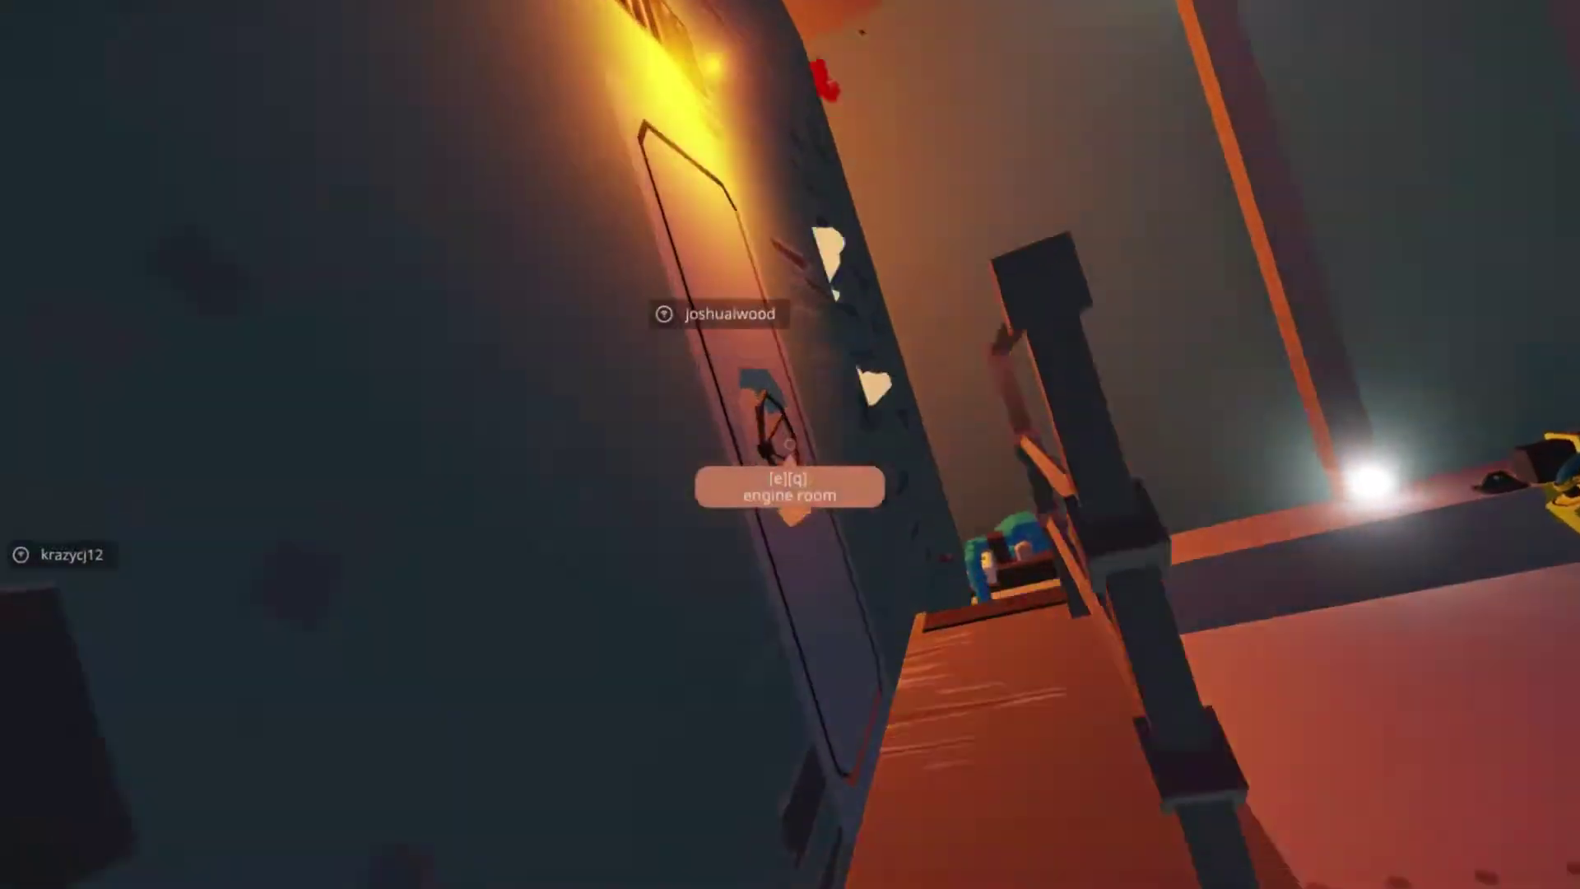
pyautogui.press('e')
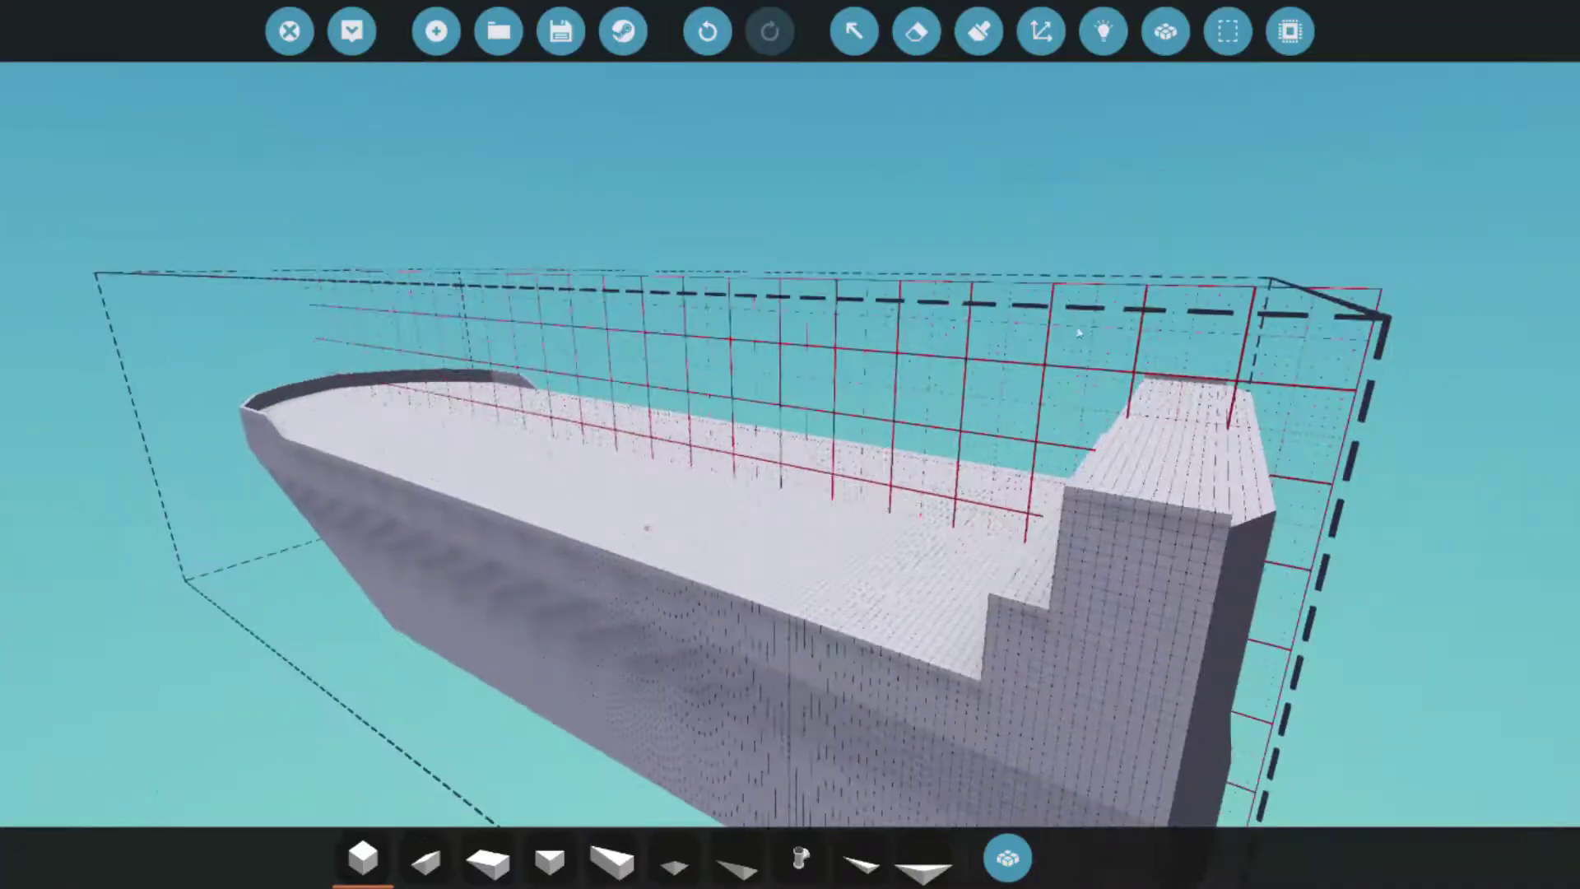
# - Rework the raised stern block to one straight forward face and erase a narrow strip of blocks from its top surface
pyautogui.press('w')
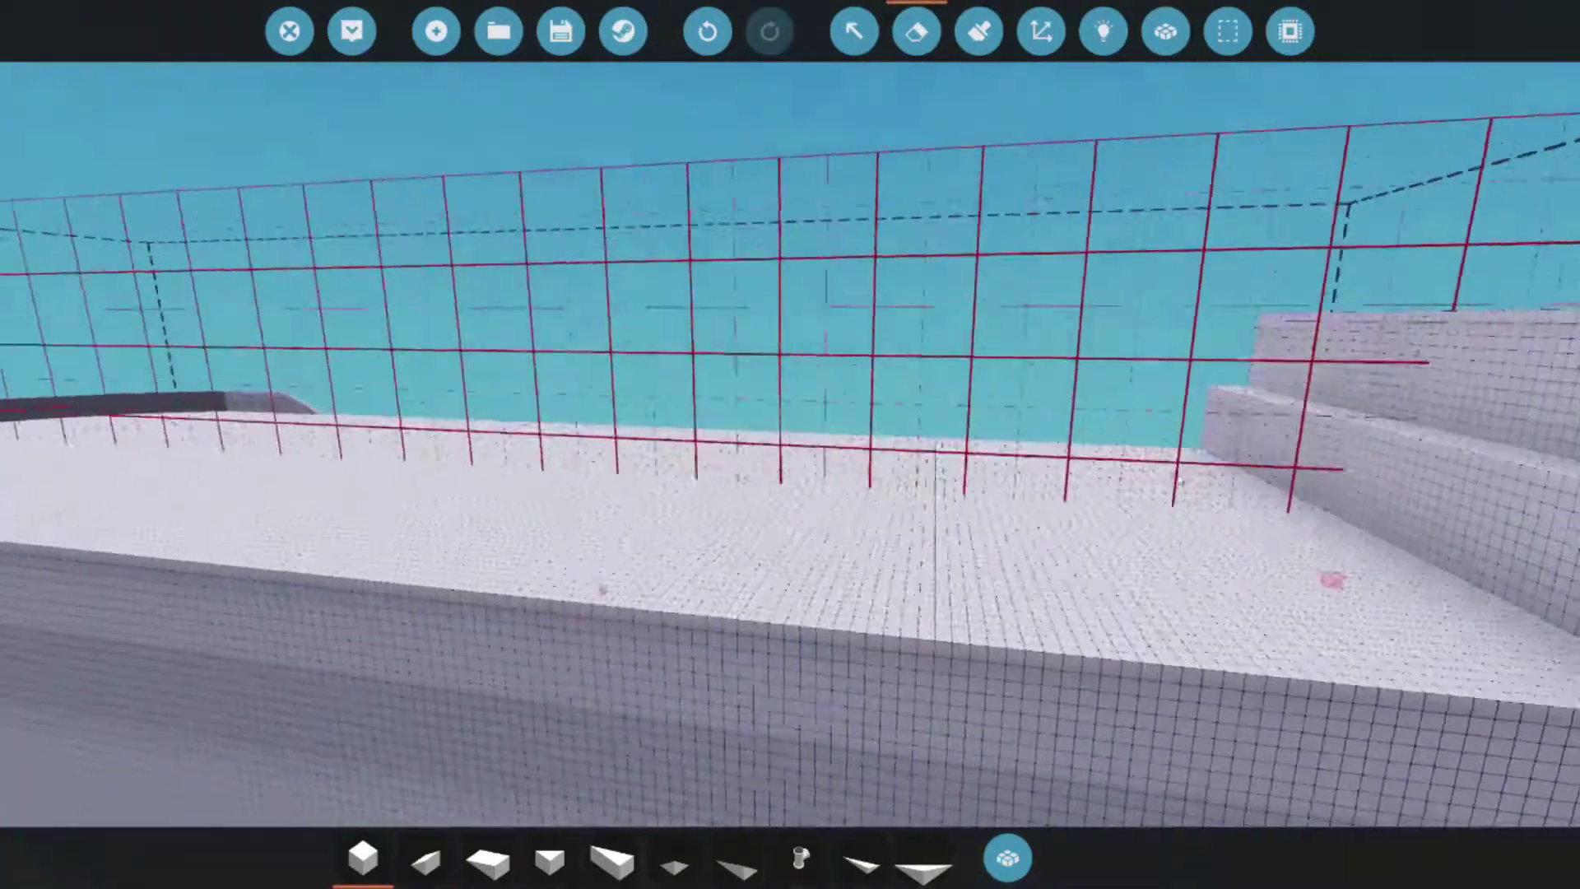
pyautogui.press('e')
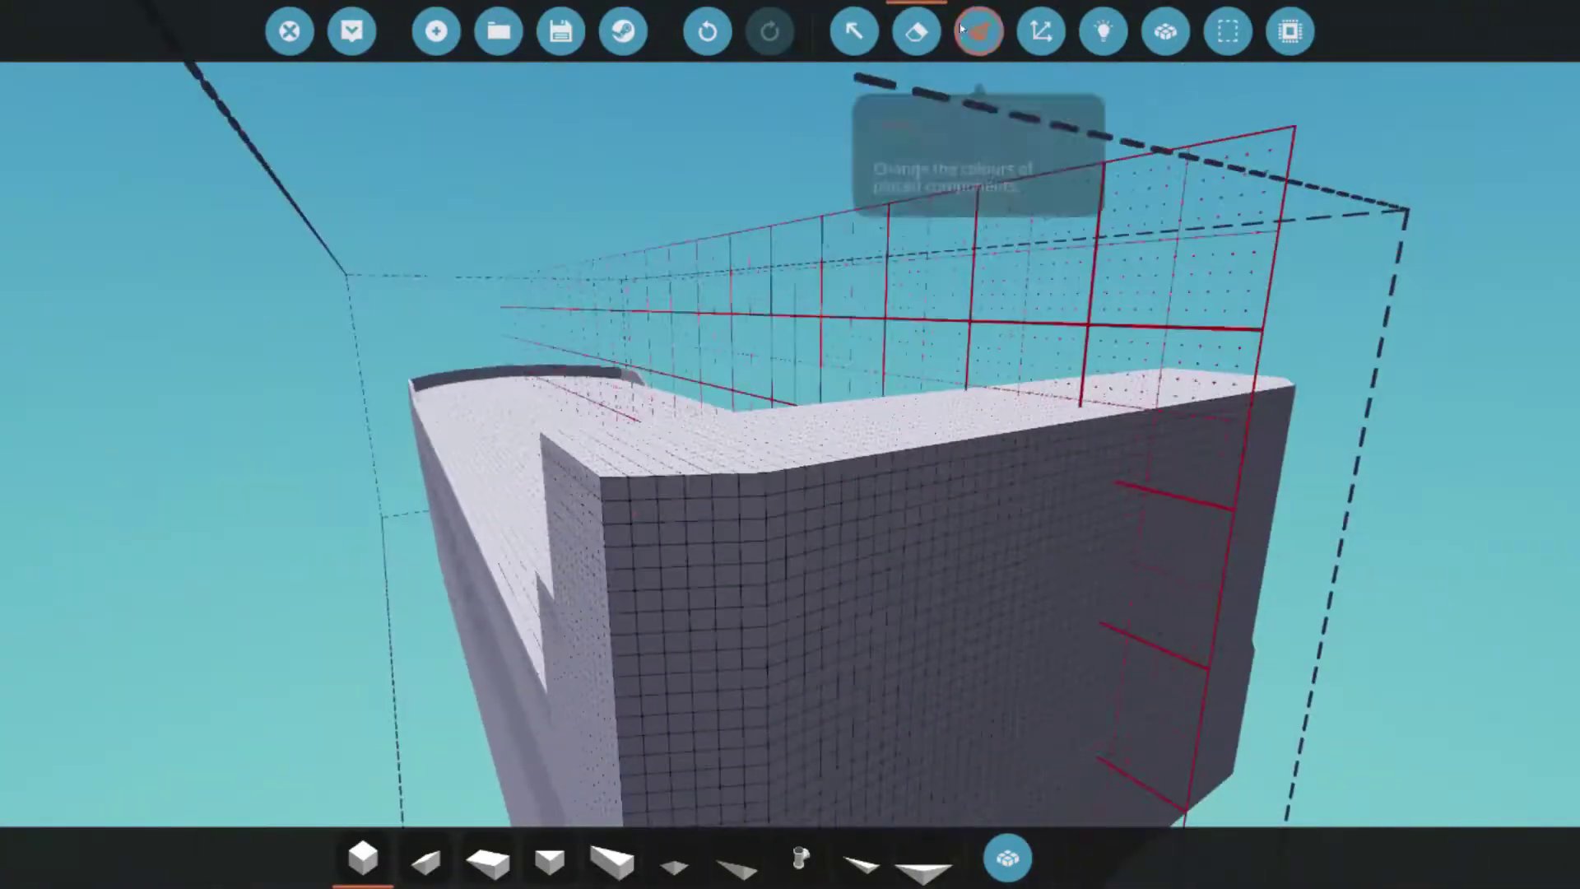
pyautogui.press('q')
pyautogui.press('s')
pyautogui.press('w')
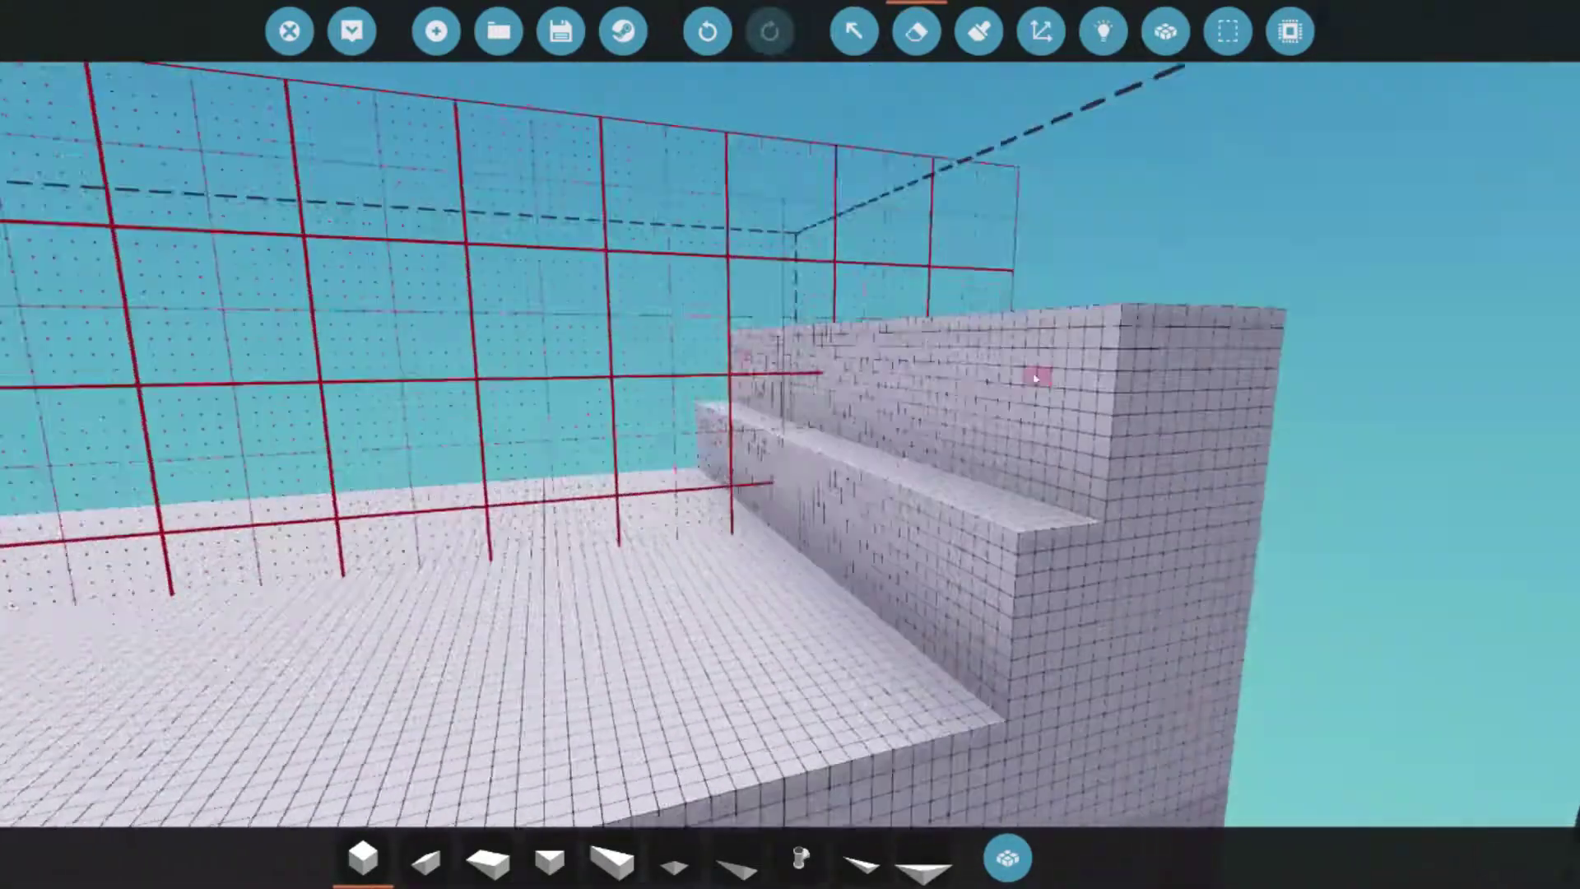
pyautogui.press('s')
pyautogui.press('w')
pyautogui.press('e')
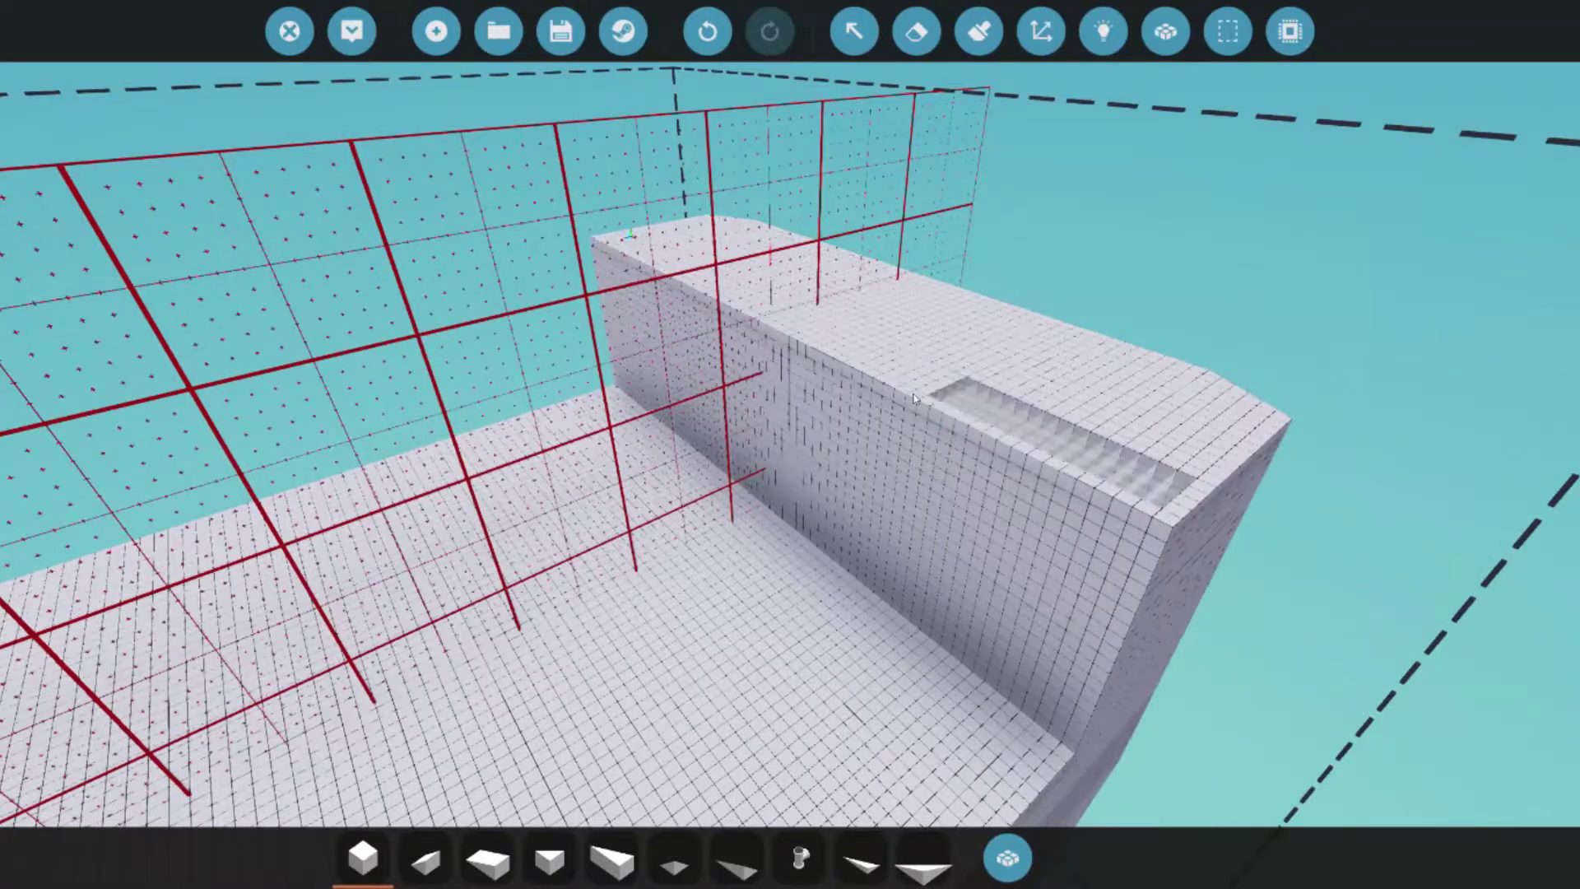
# - Carve a propeller recess into the underside of the hull's stern by erasing blocks
pyautogui.press('w')
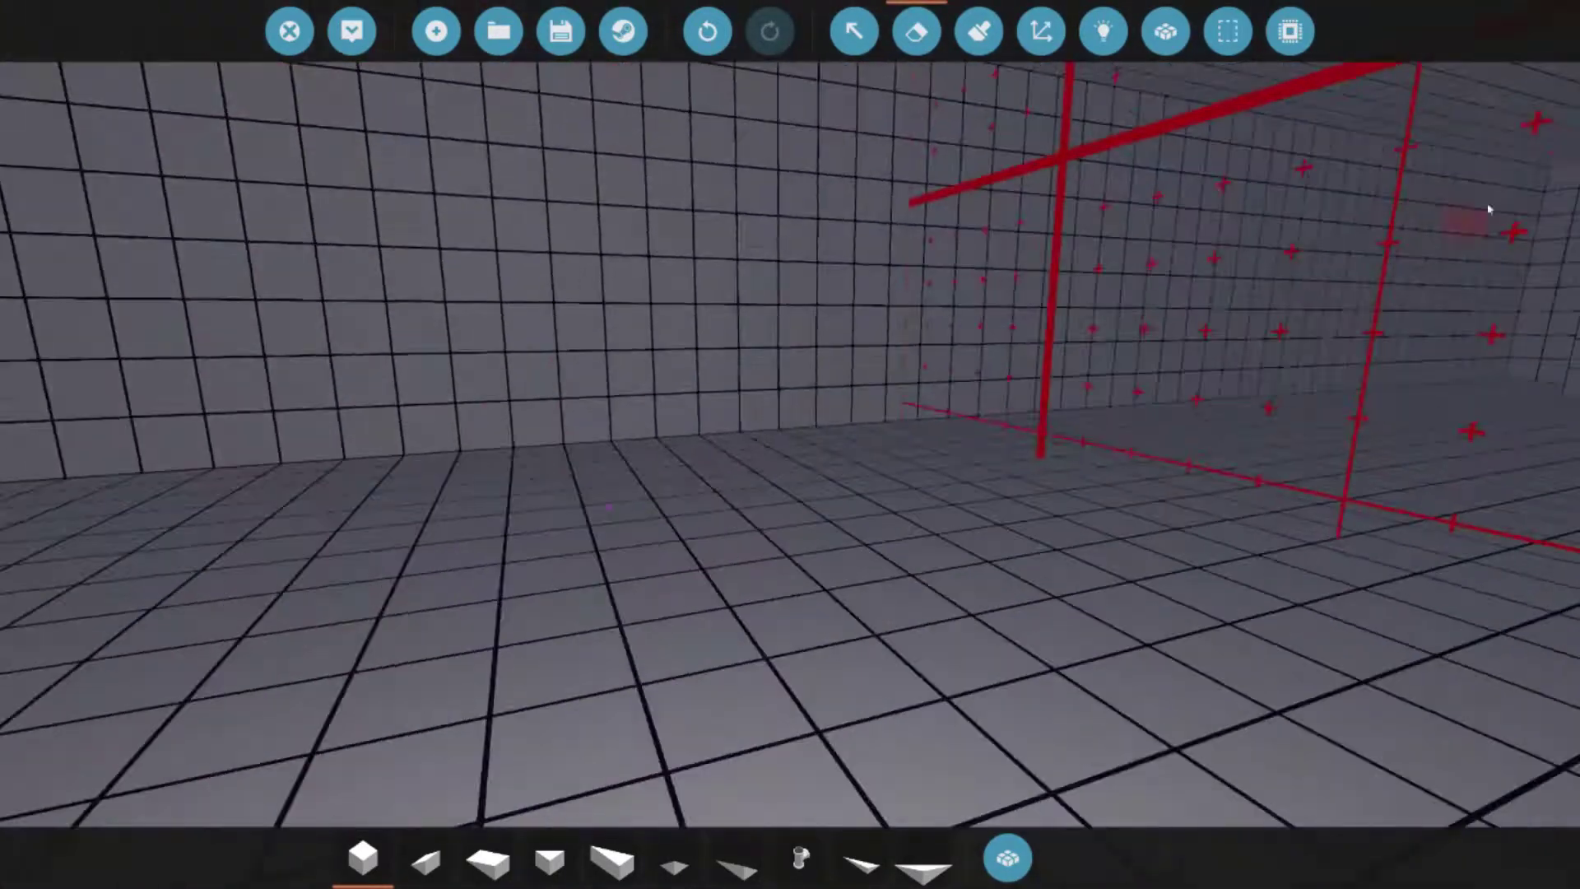
pyautogui.press('s')
pyautogui.press('e')
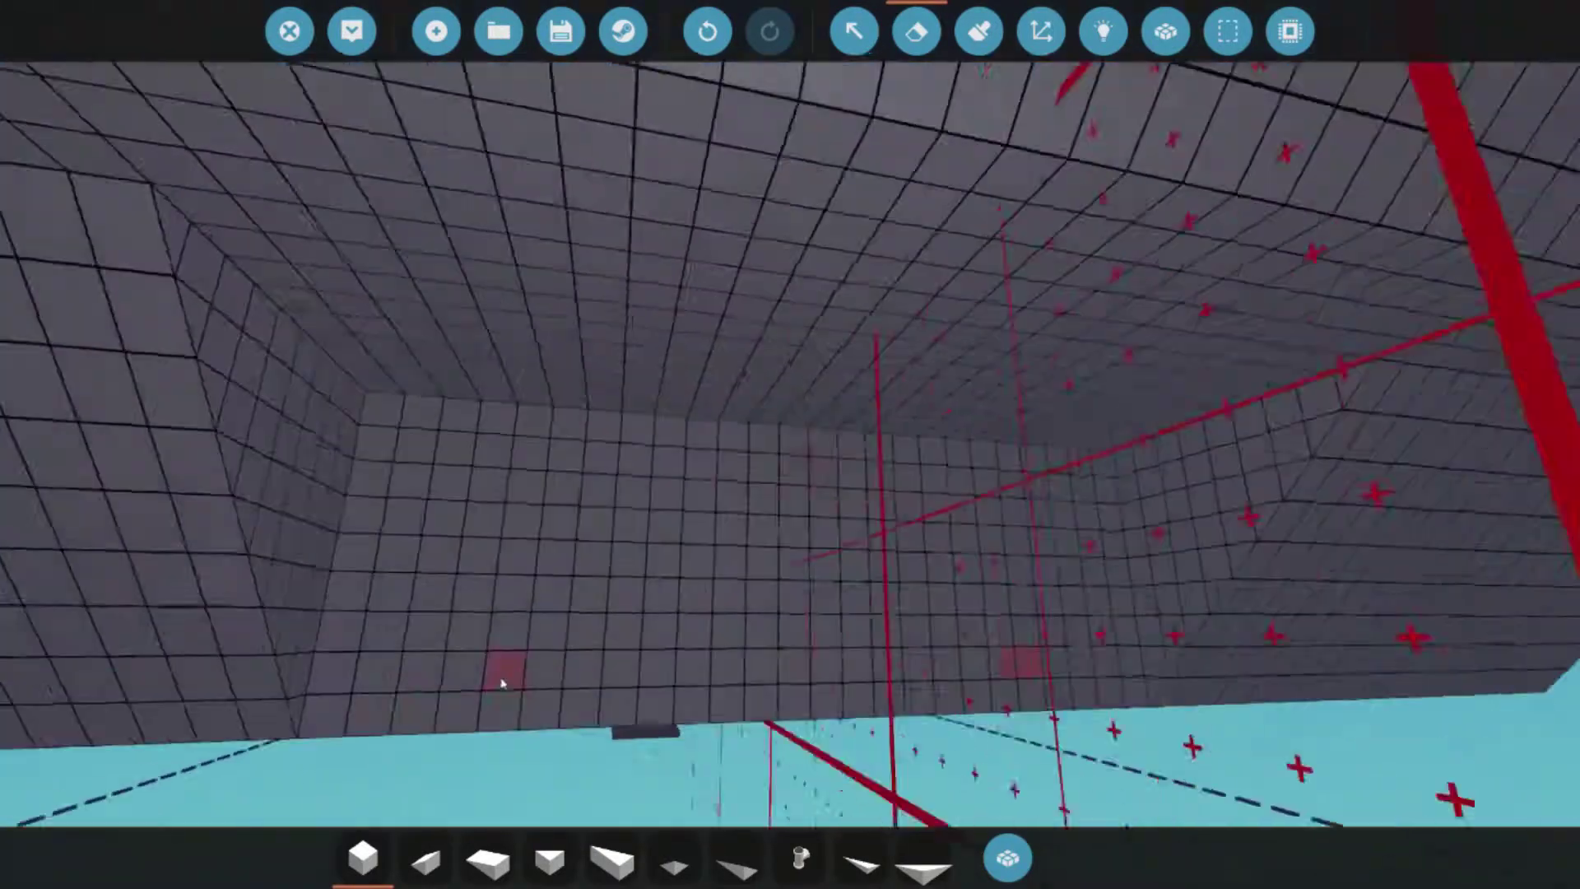
# - Set two enclosed straight pipes into the stern recess wall and mount a giant propeller on each
pyautogui.click(1005, 857)
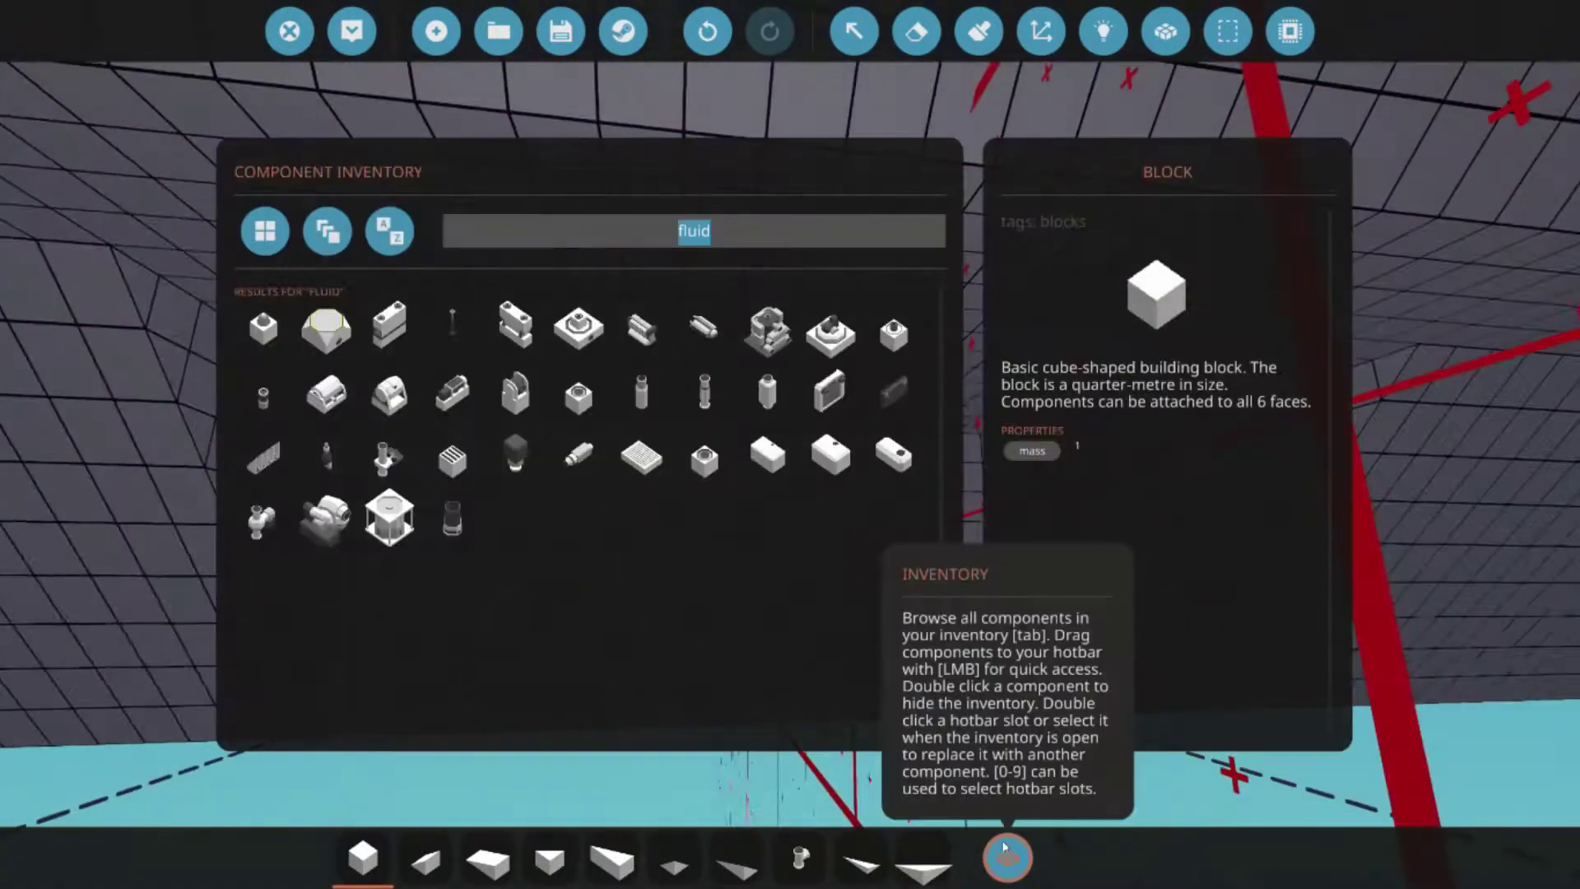
pyautogui.write('stra')
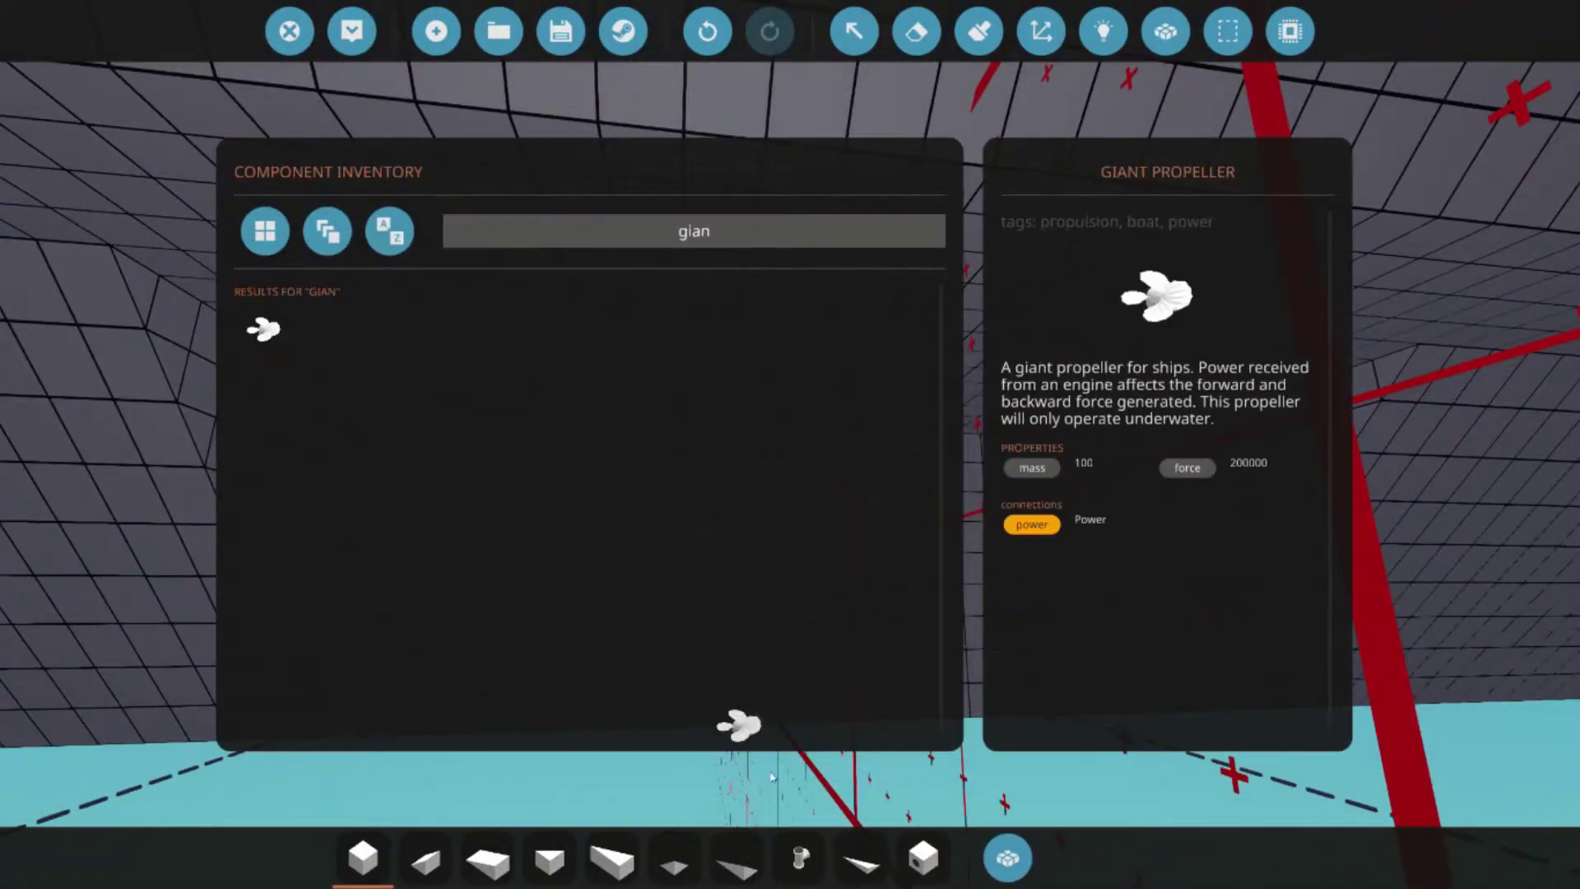
pyautogui.moveTo(775, 817); pyautogui.dragTo(861, 858)
pyautogui.click(858, 855)
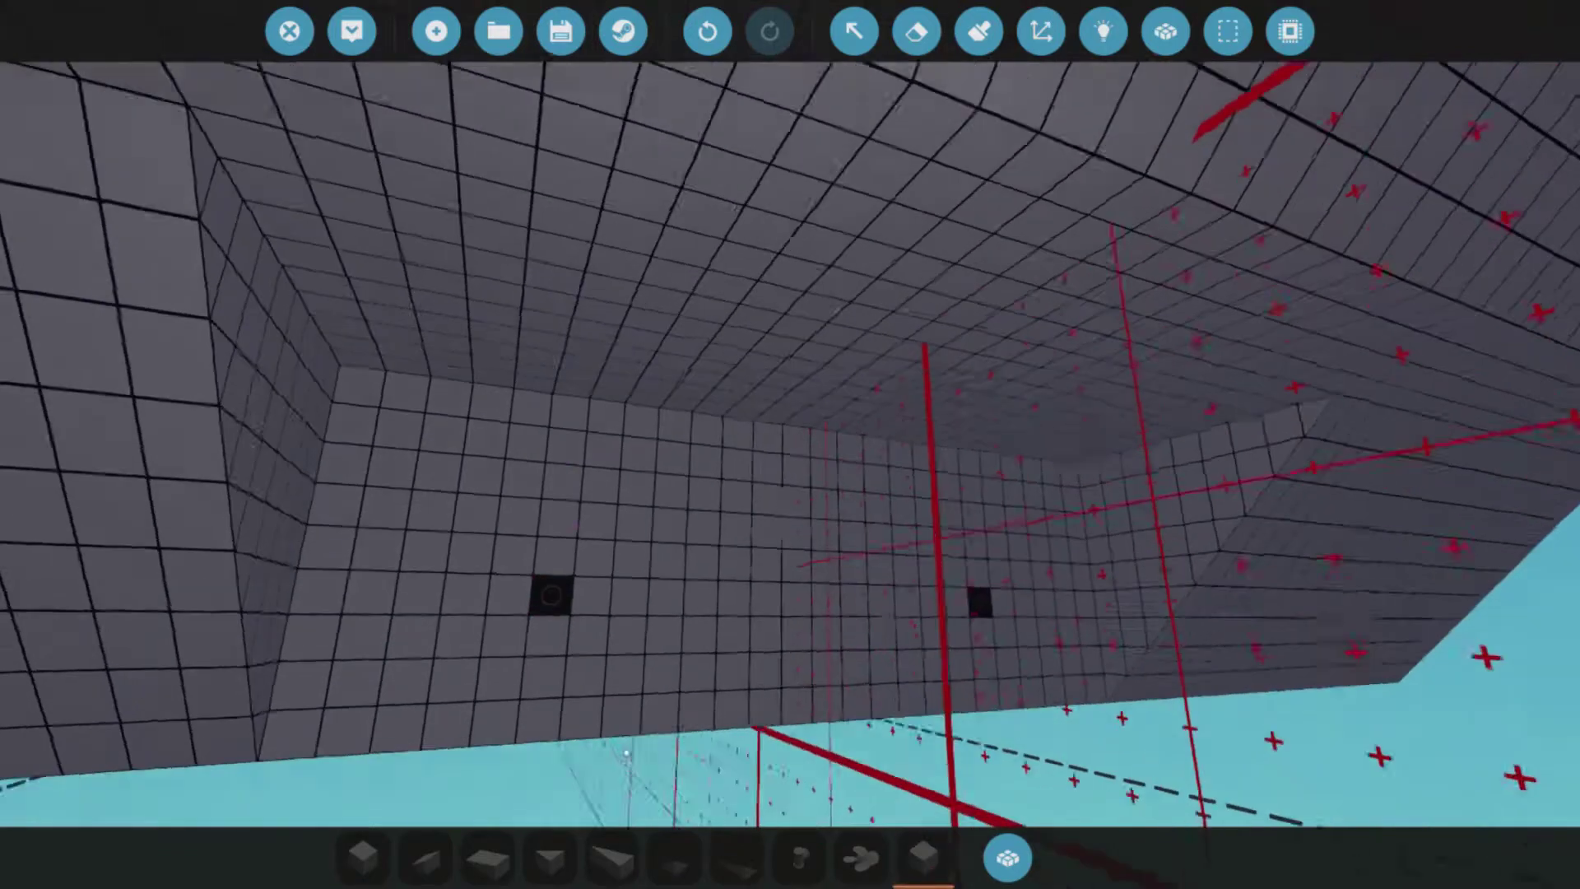
pyautogui.click(861, 858)
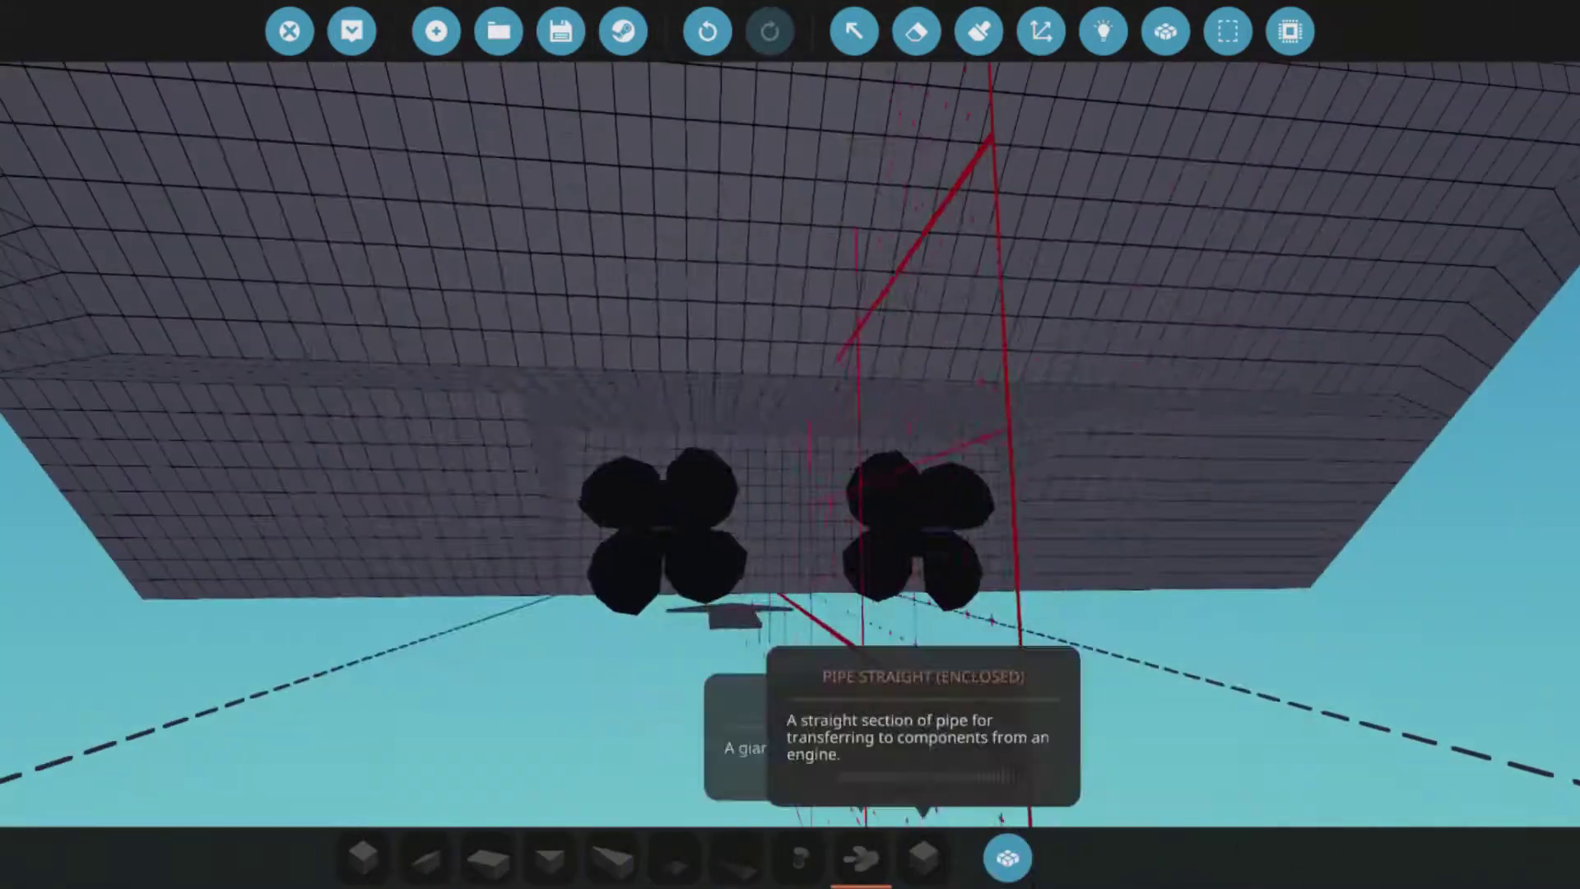
# - Search the inventory for "rud" and place a row of rudders in the slot across the stern above the giant propellers
pyautogui.click(1007, 858)
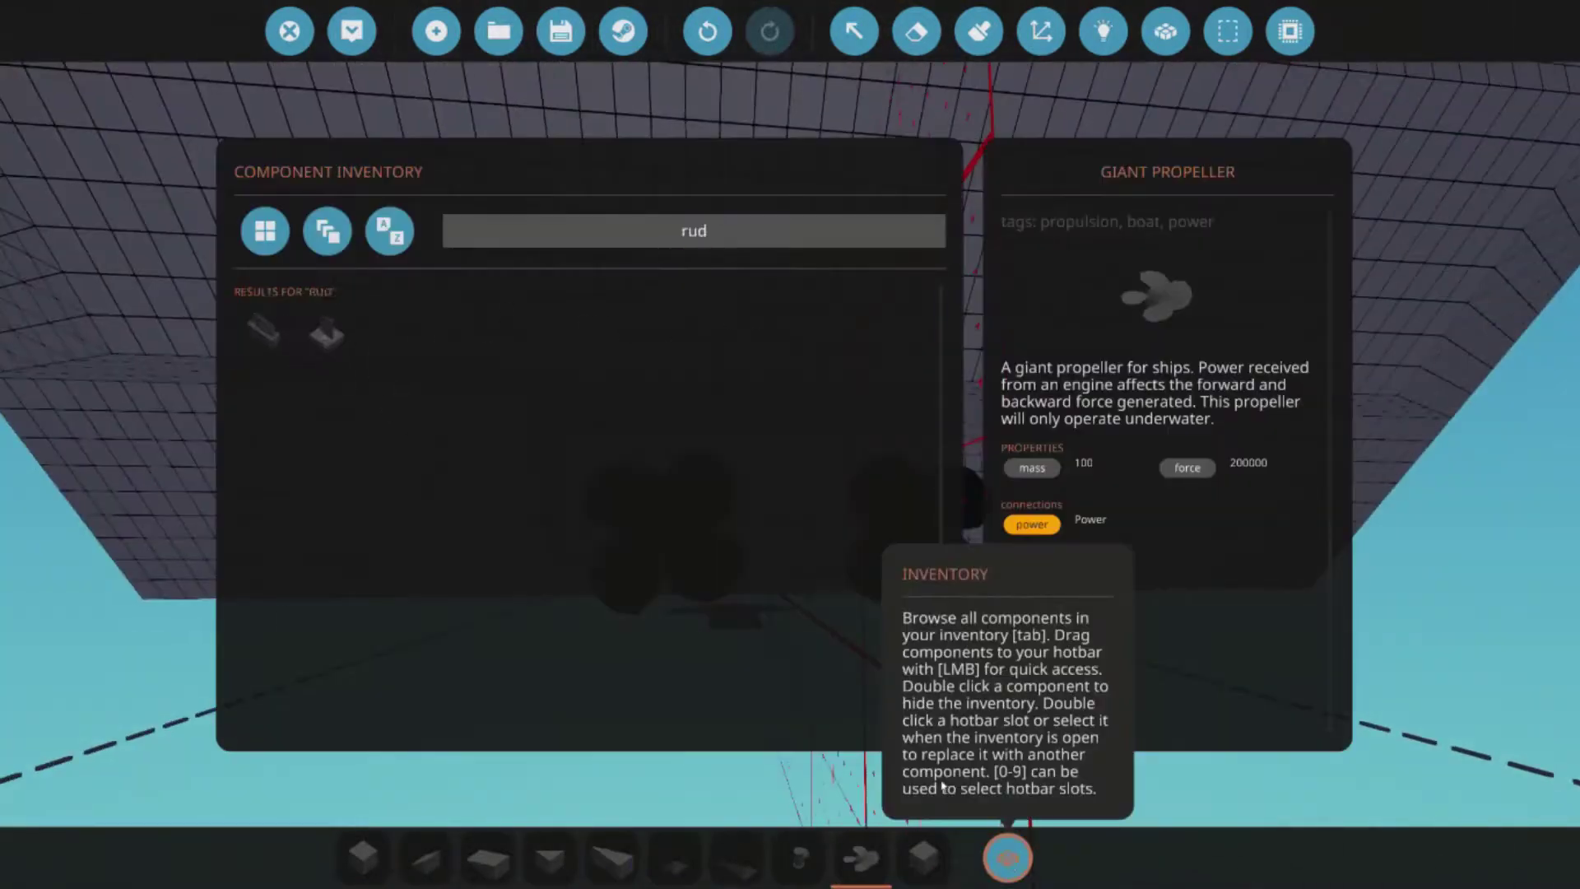
pyautogui.write('rud')
pyautogui.click(302, 345)
pyautogui.click(1007, 858)
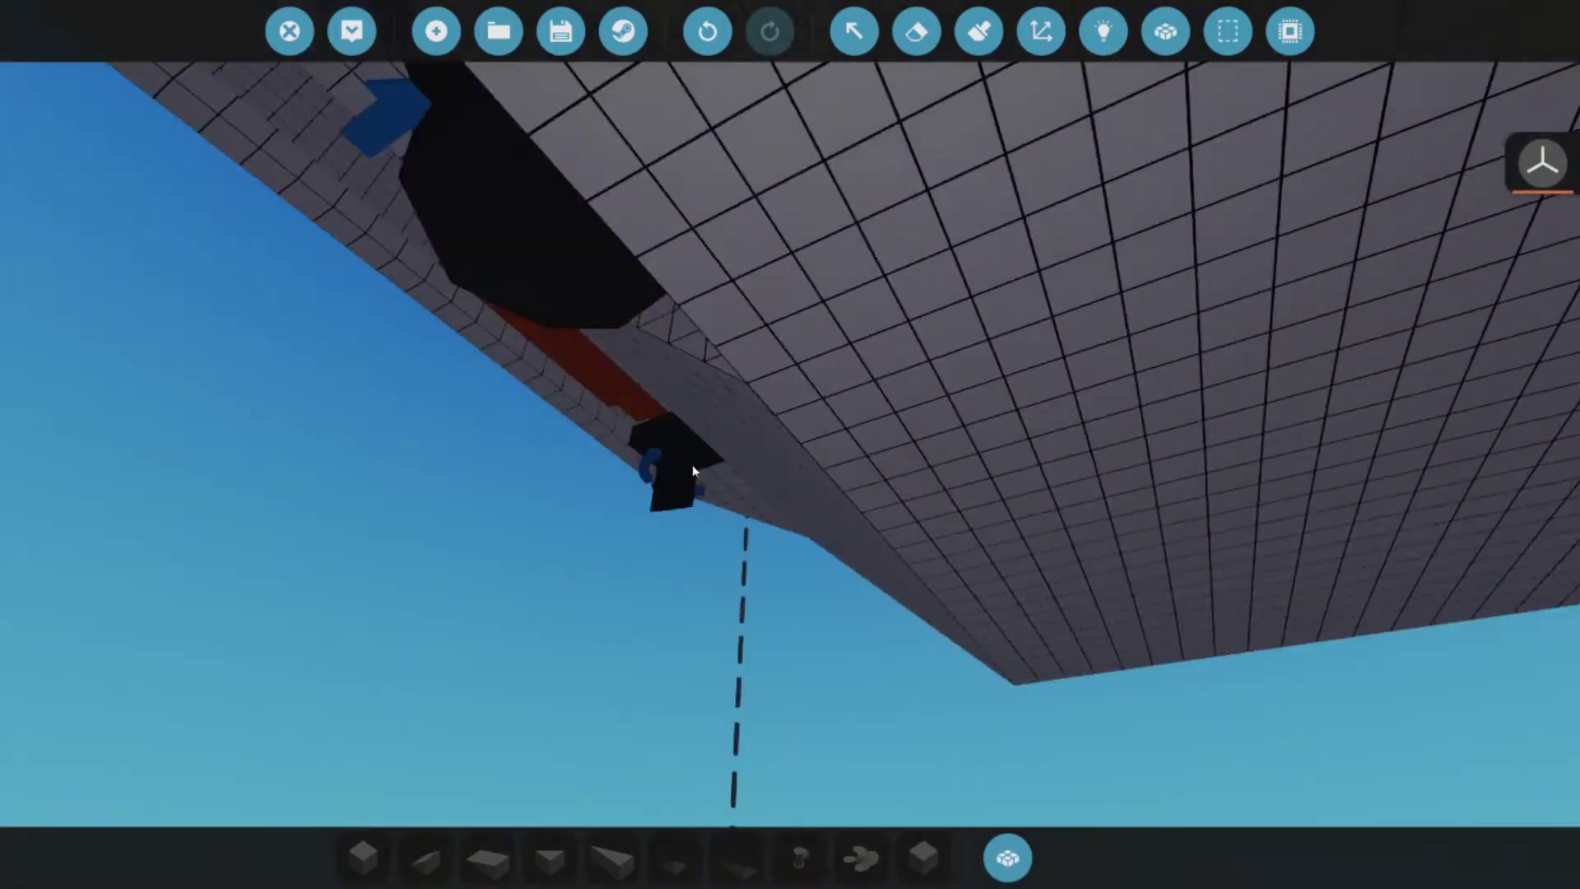
pyautogui.moveTo(692, 464); pyautogui.dragTo(365, 80)
pyautogui.press('e')
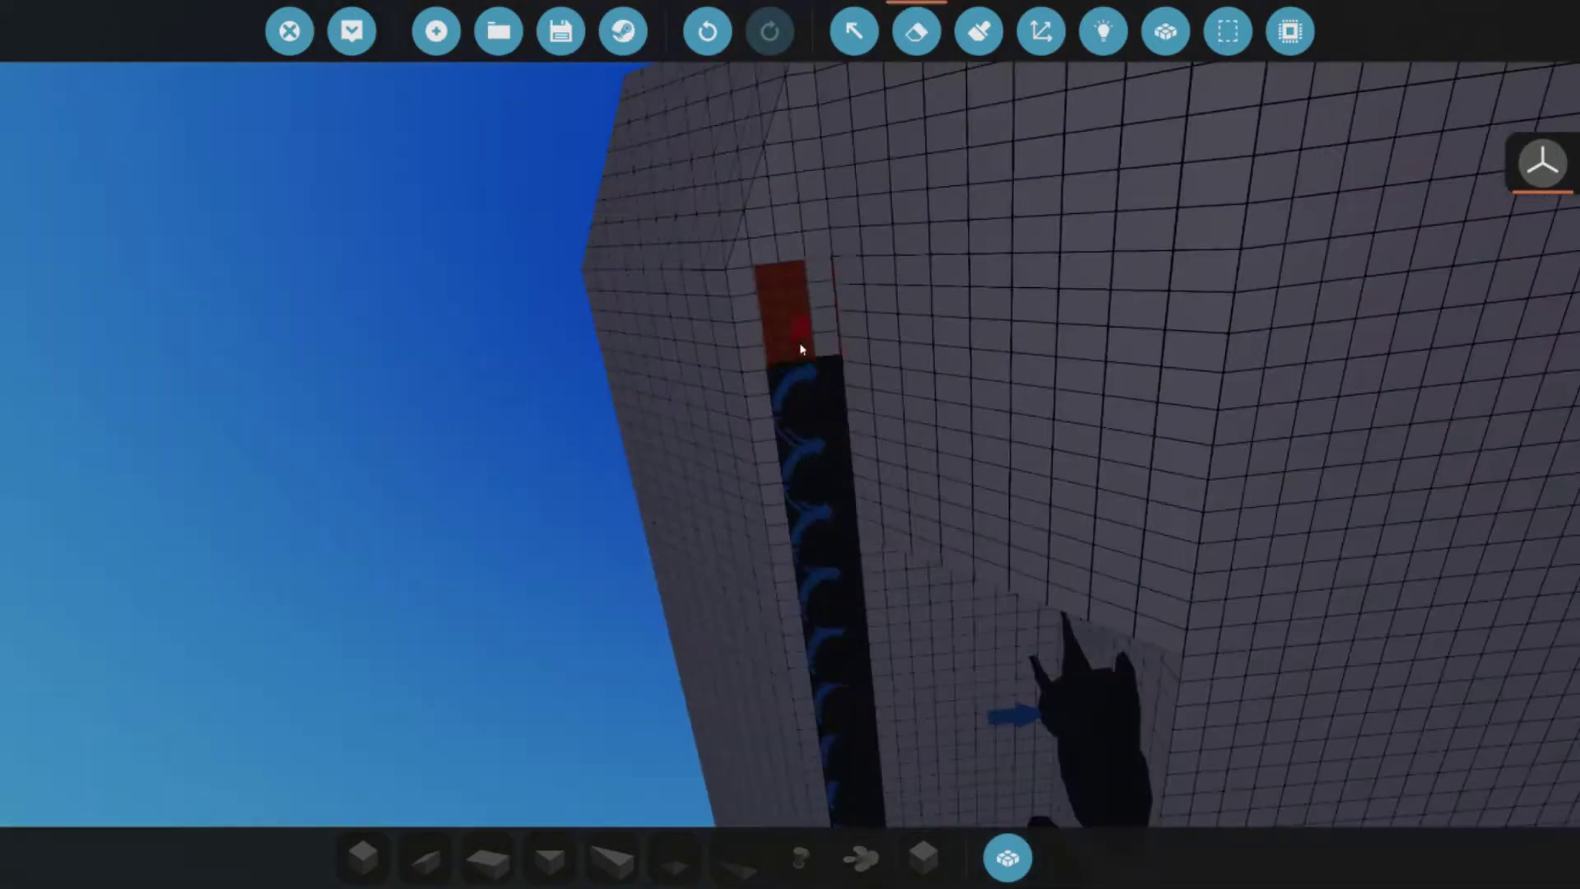
# - Undo the misplaced rudder pieces and continue the rudder row into the other half of the stern slot
pyautogui.moveTo(790, 444)
pyautogui.mouseDown()
pyautogui.moveTo(694, 437)
pyautogui.moveTo(906, 353)
pyautogui.moveTo(758, 449)
pyautogui.mouseUp()
pyautogui.hotkey('ctrl', 'z')
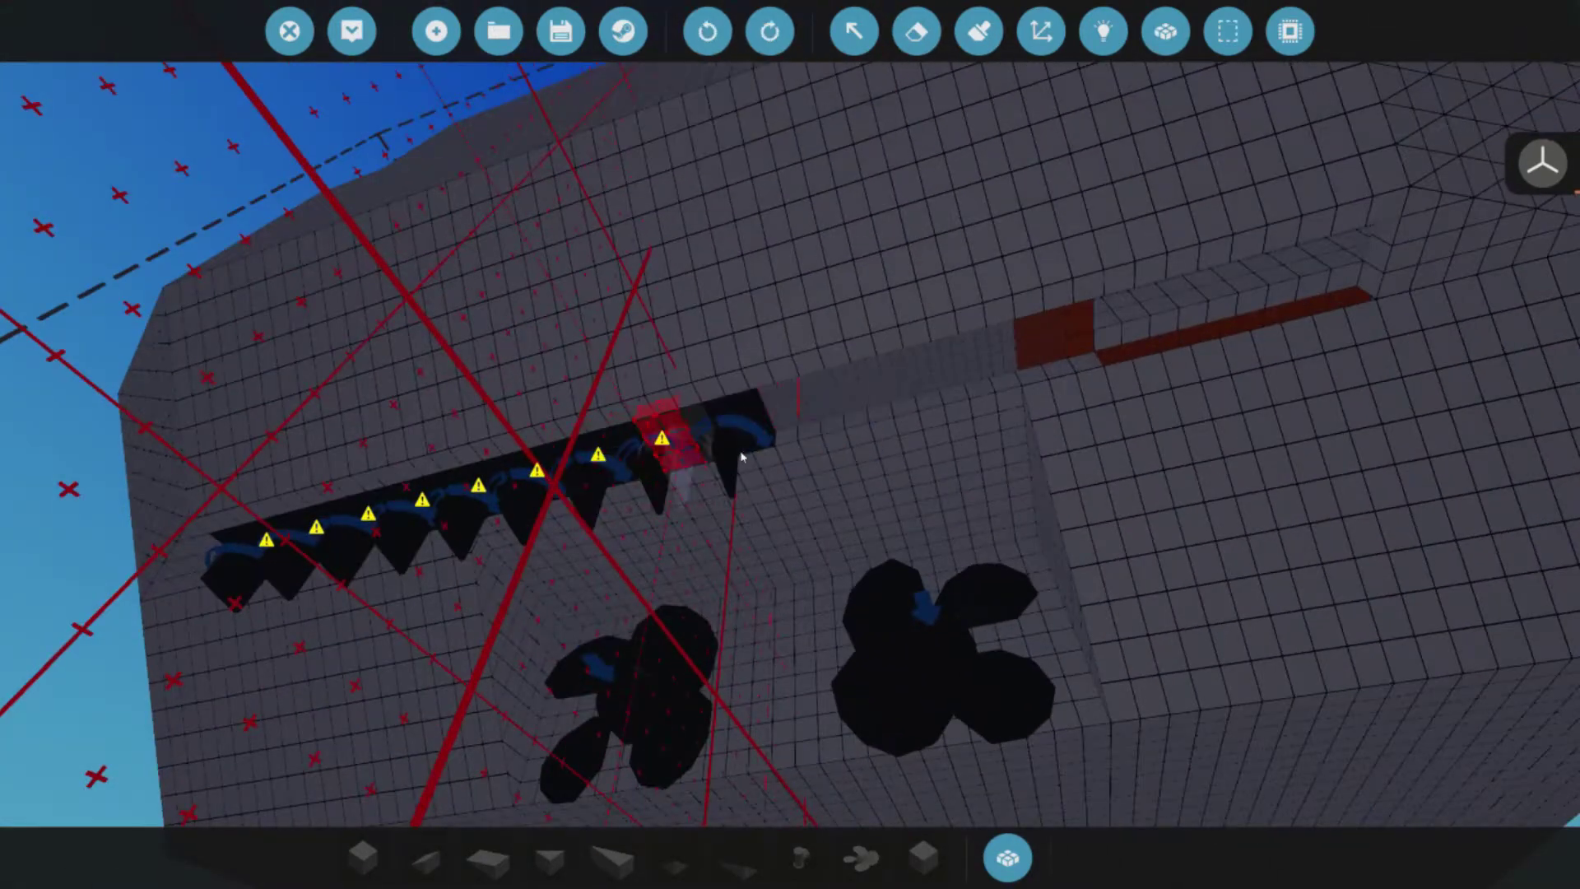
pyautogui.moveTo(1117, 375); pyautogui.dragTo(907, 299)
pyautogui.moveTo(966, 233); pyautogui.dragTo(740, 246)
pyautogui.click(708, 31)
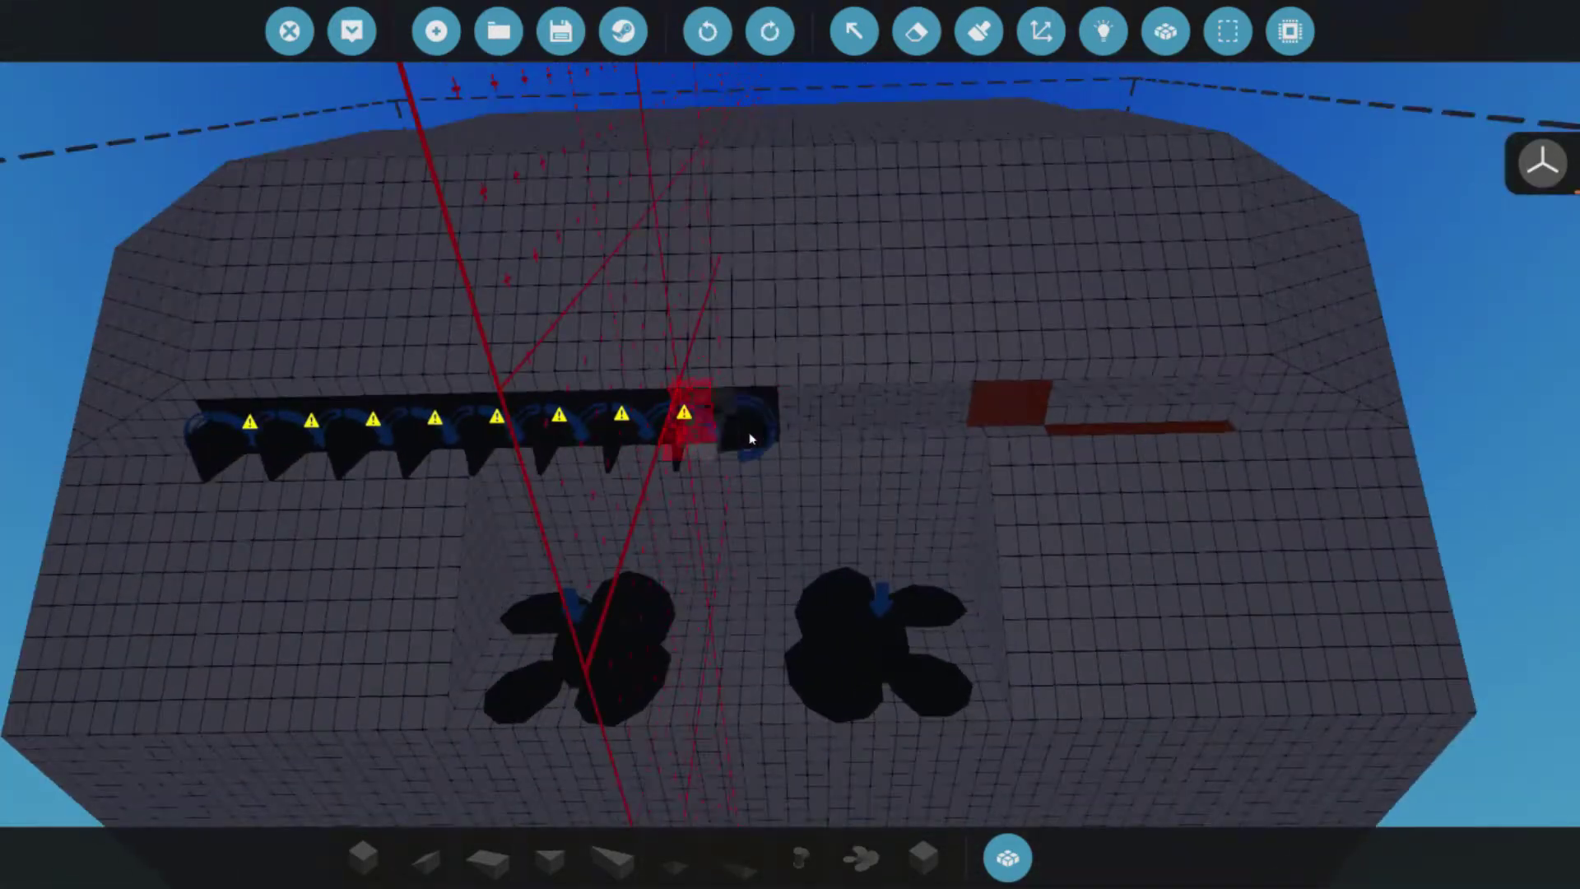
pyautogui.scroll(3, 729, 433)
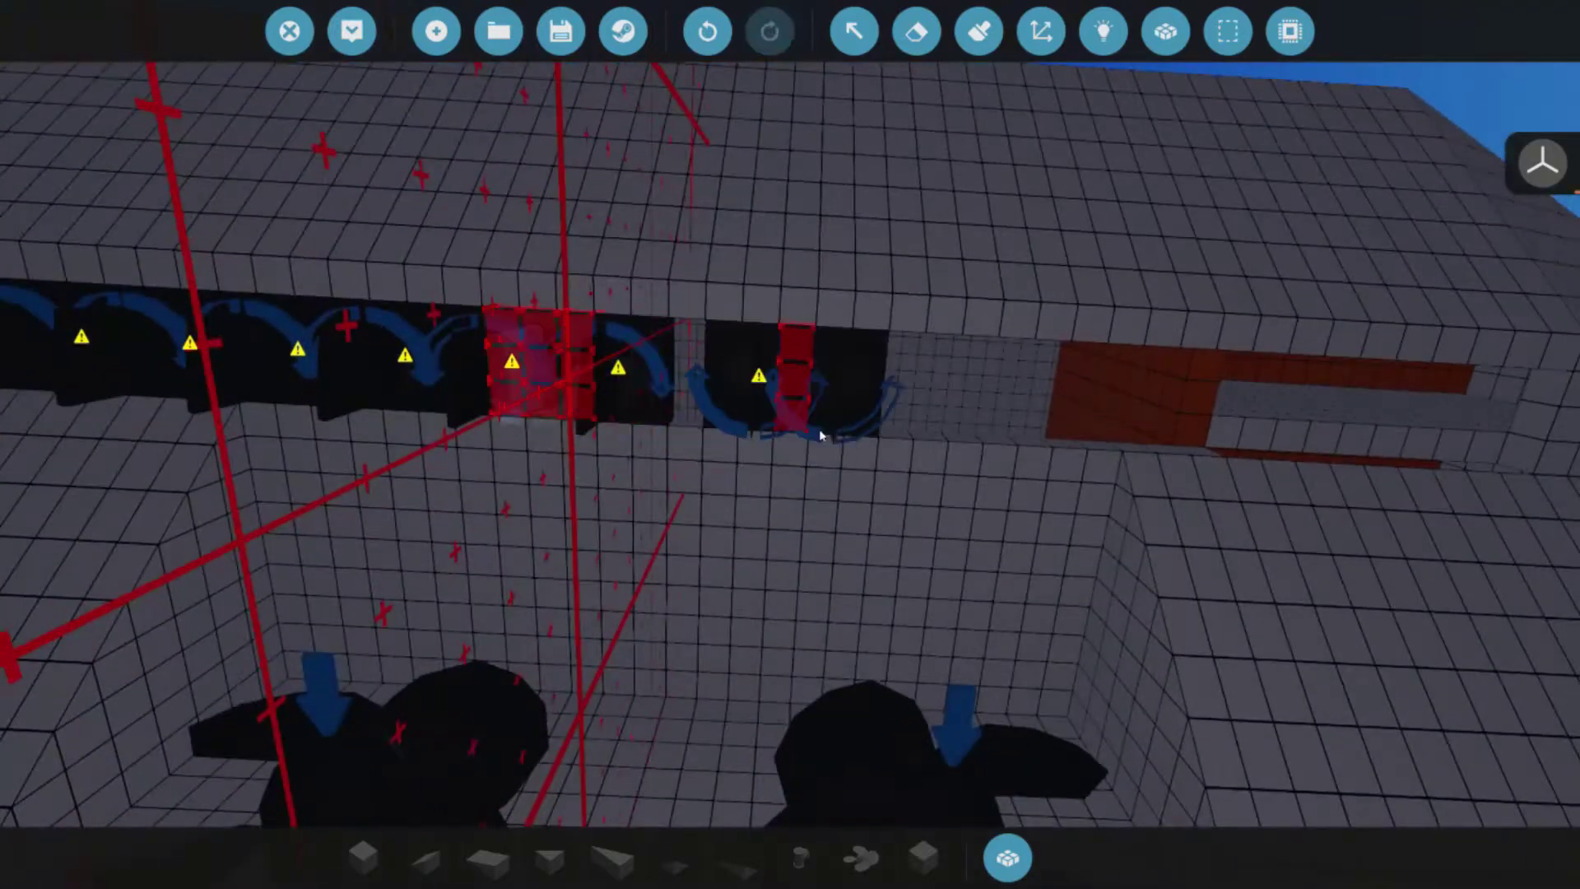
pyautogui.moveTo(832, 441); pyautogui.dragTo(997, 385)
# - Place four small propellers in a row in the lower hull's side wall and attach a small cylindrical drive unit to each
pyautogui.click(1007, 859)
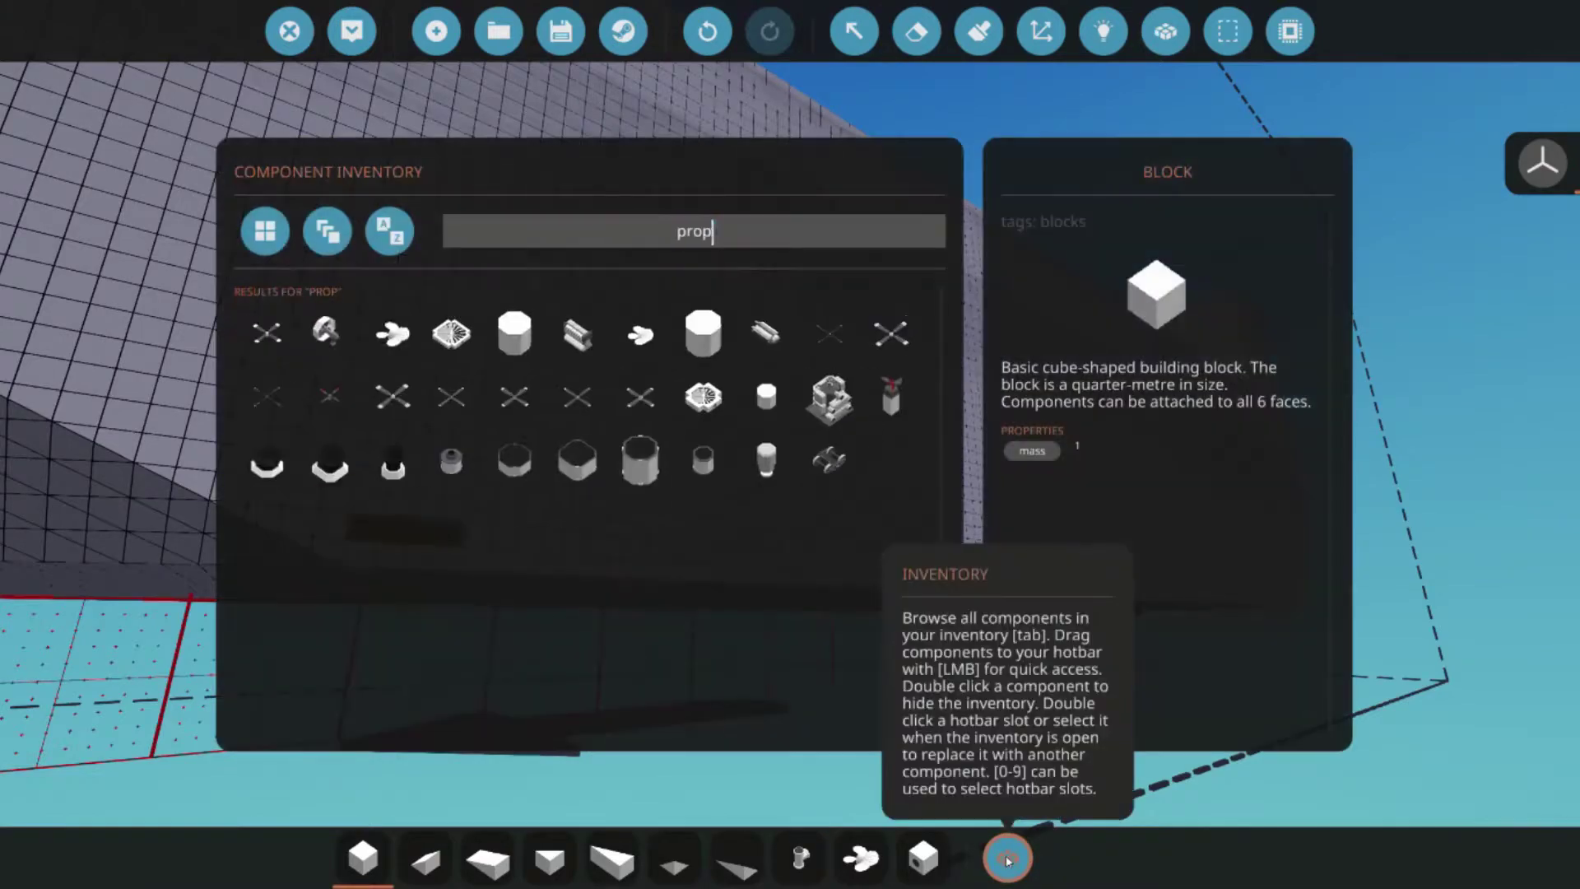
pyautogui.click(892, 402)
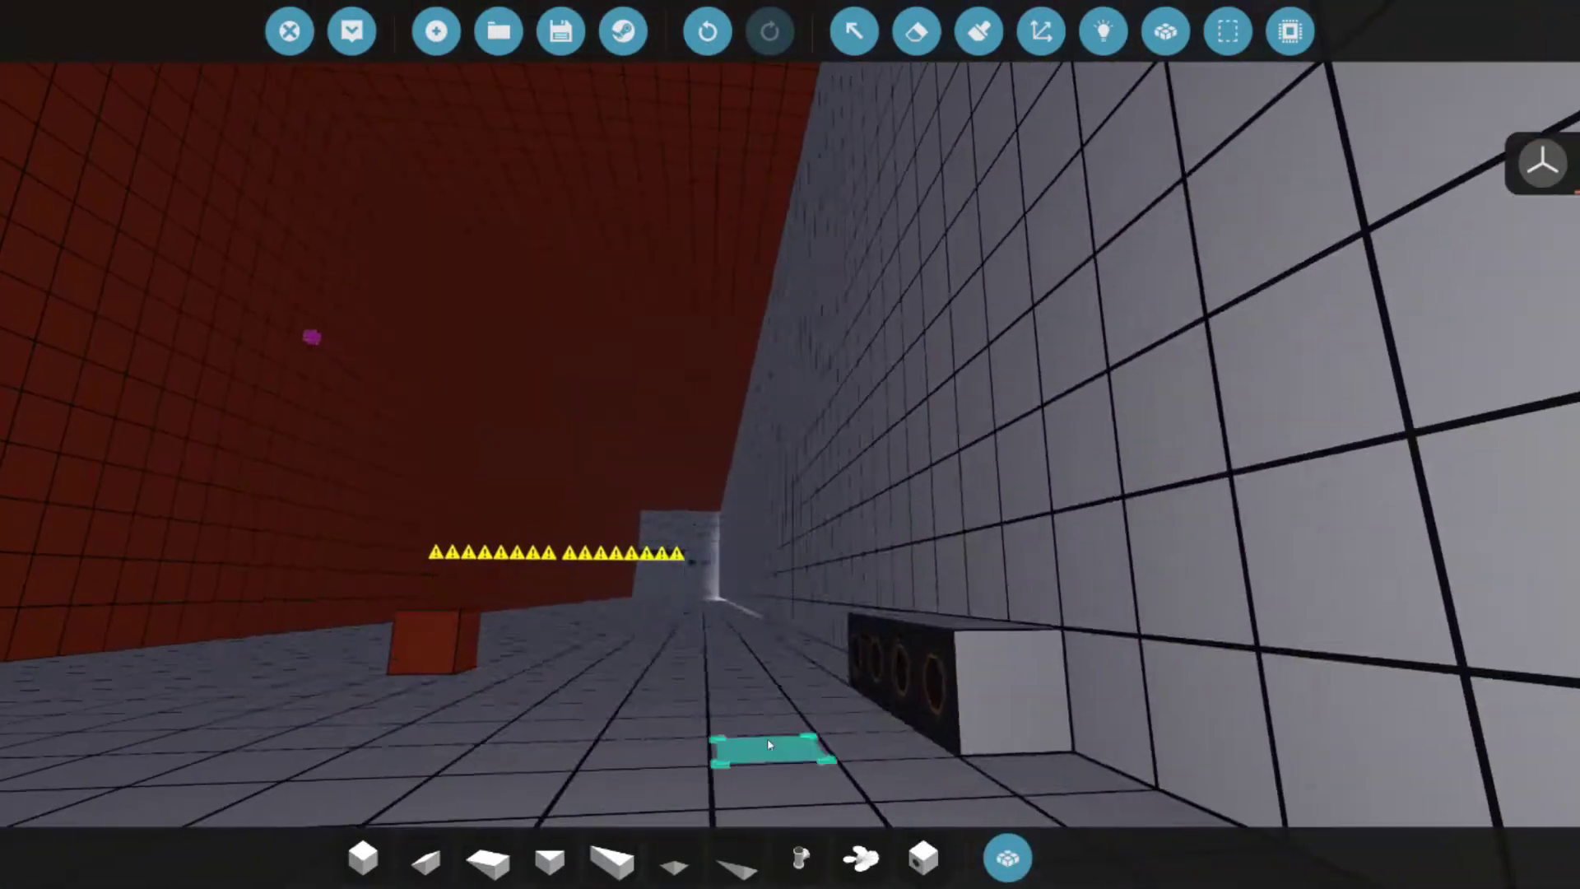
pyautogui.click(1008, 859)
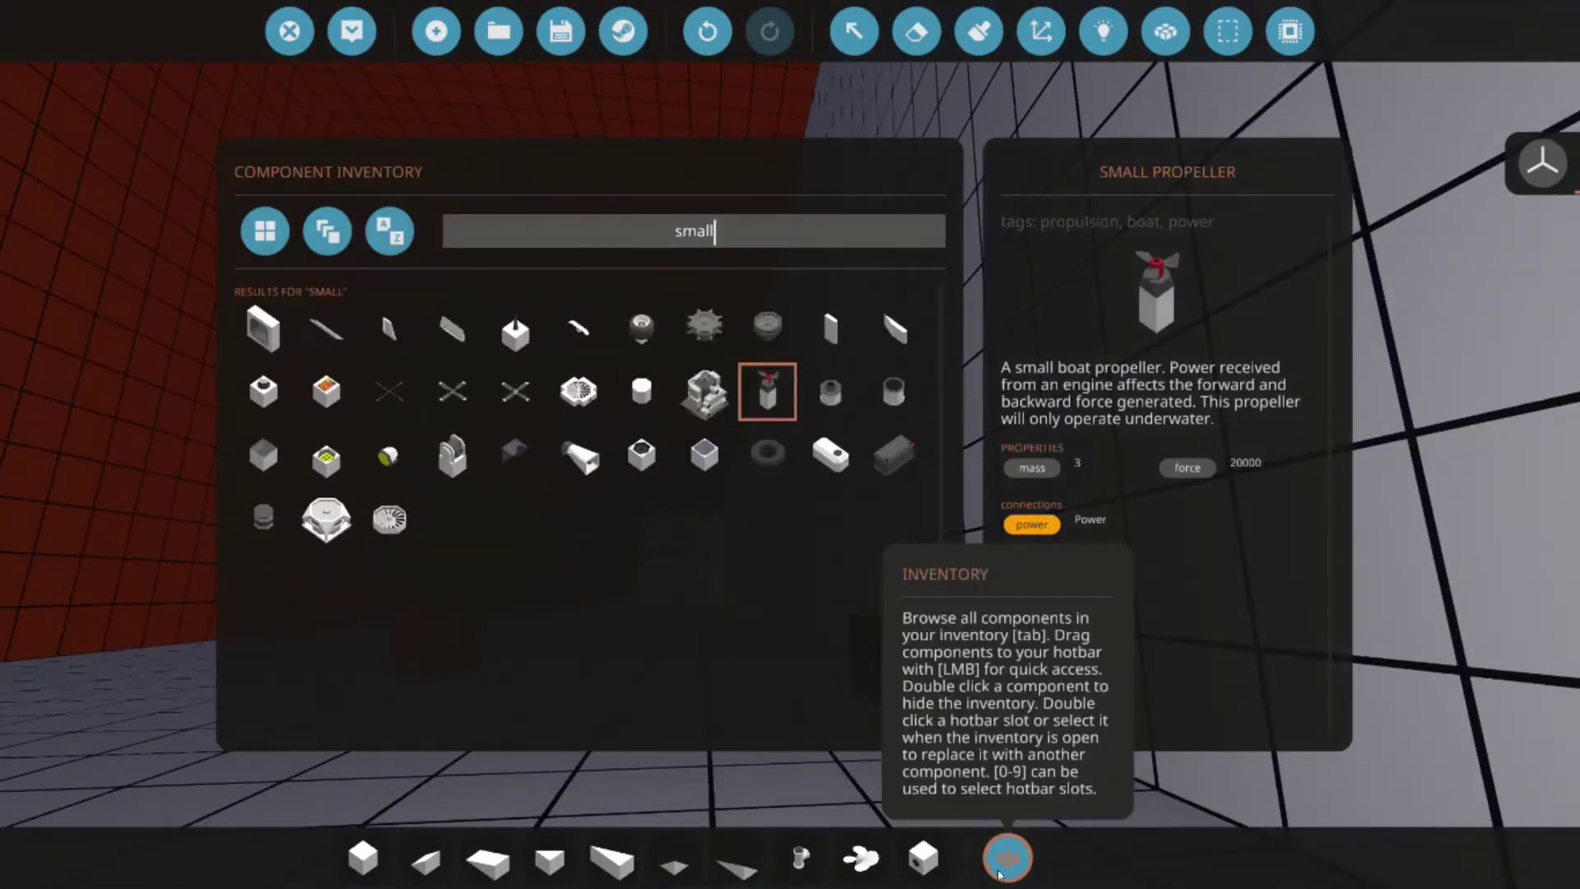
pyautogui.click(798, 393)
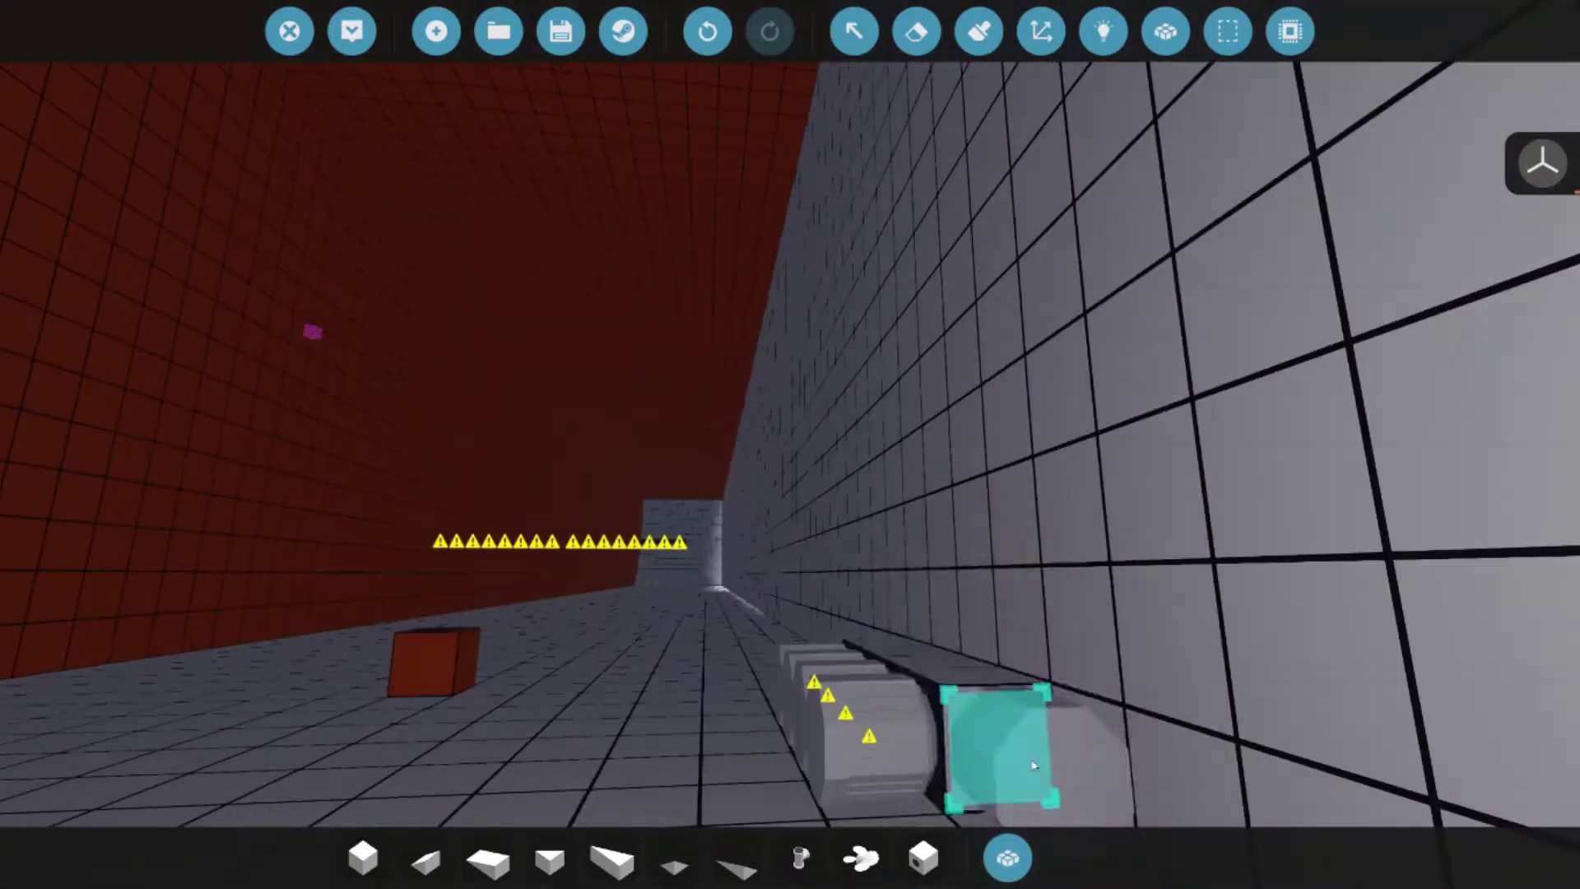
# - Place large electric batteries along the floor of the lower hull
pyautogui.click(1008, 859)
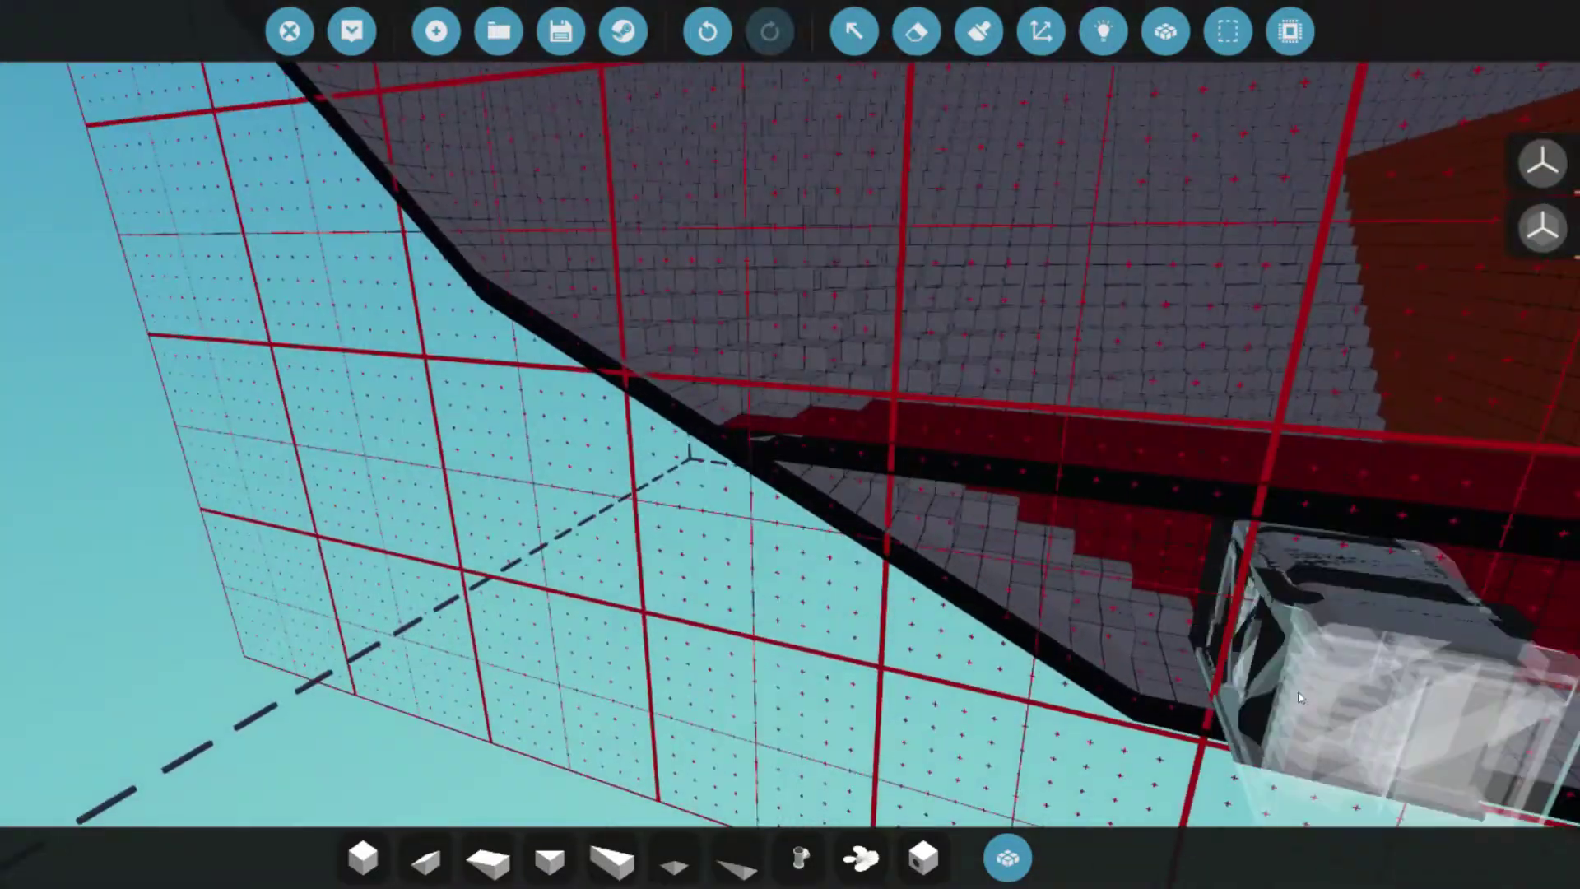
pyautogui.click(1255, 732)
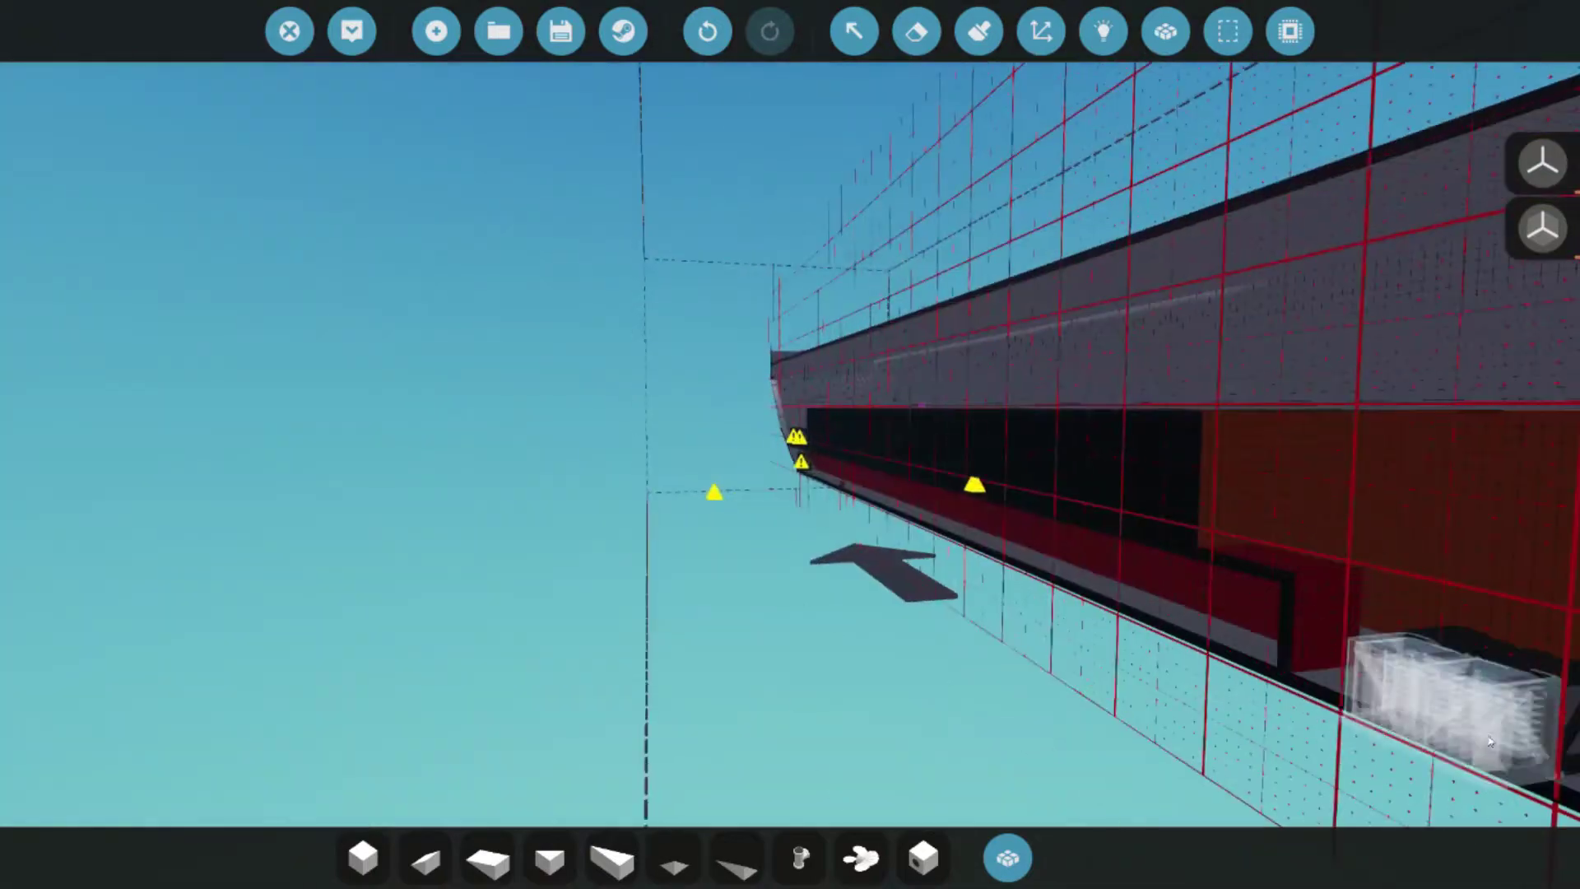
pyautogui.click(1365, 637)
pyautogui.click(1478, 669)
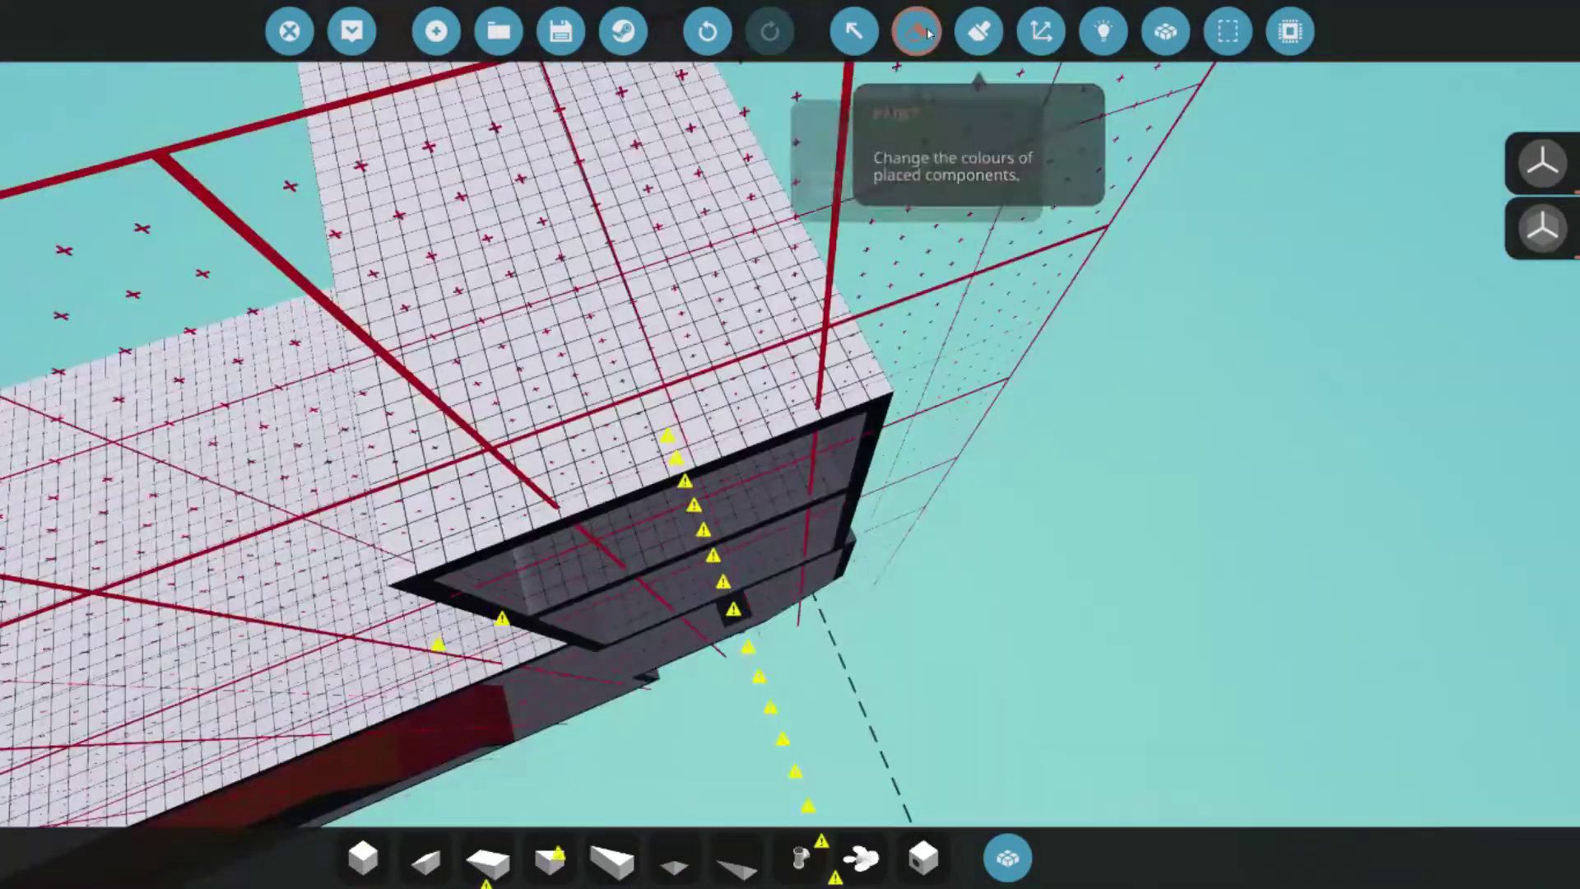
# - Erase a rectangular opening in the top deck of the raised stern block
pyautogui.click(927, 32)
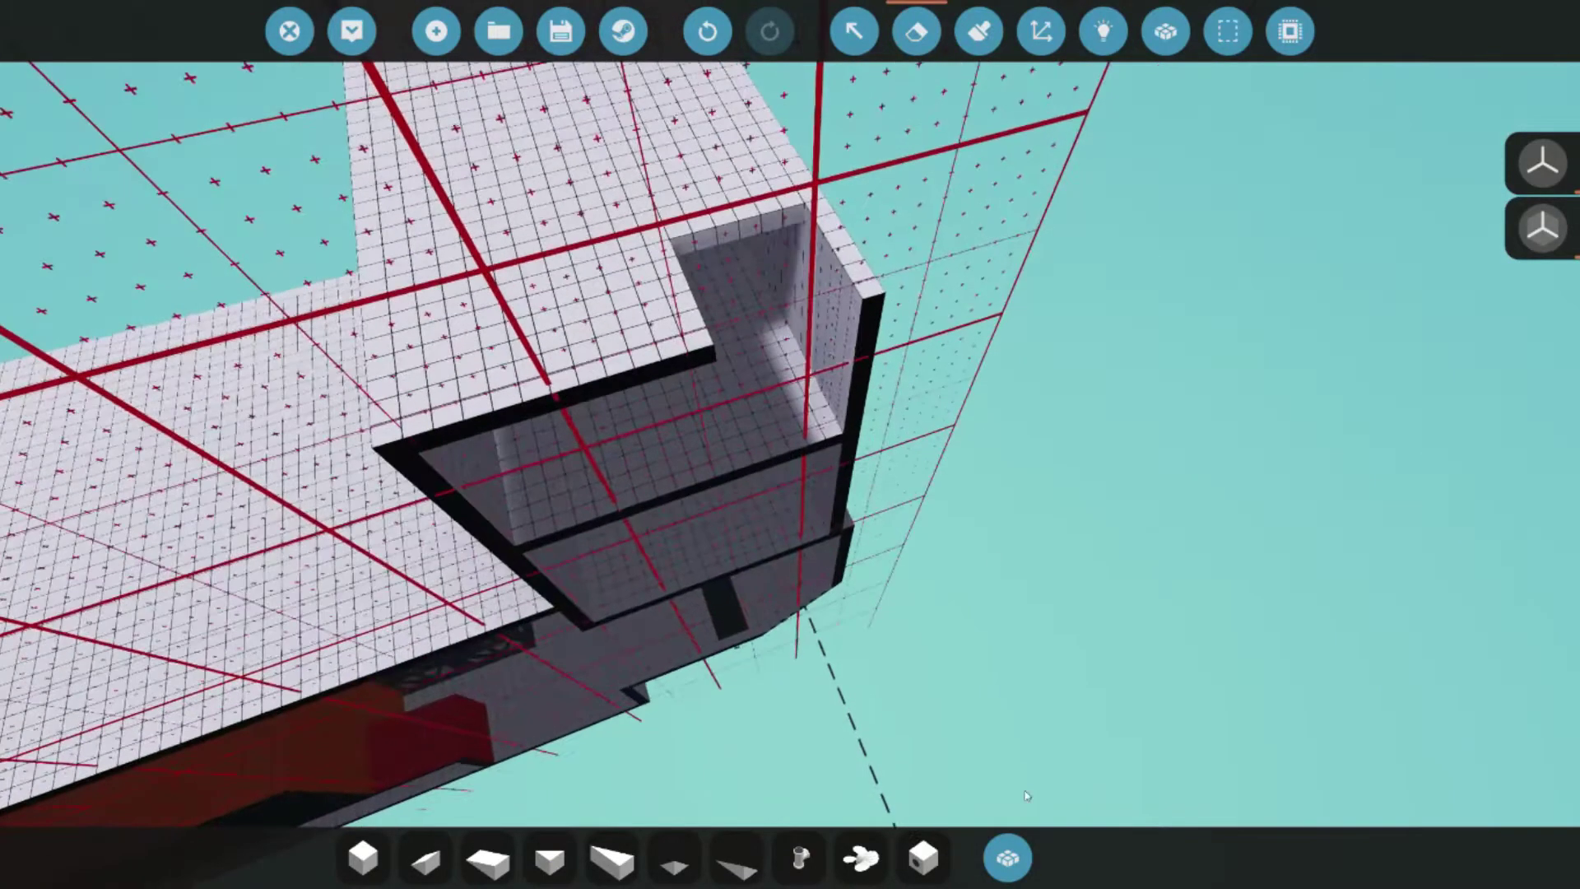
# - Search the inventory for "jet" and put the large ring-shaped jet duct part and the Jet Combustion Chamber on the hotbar
pyautogui.press('Tab')
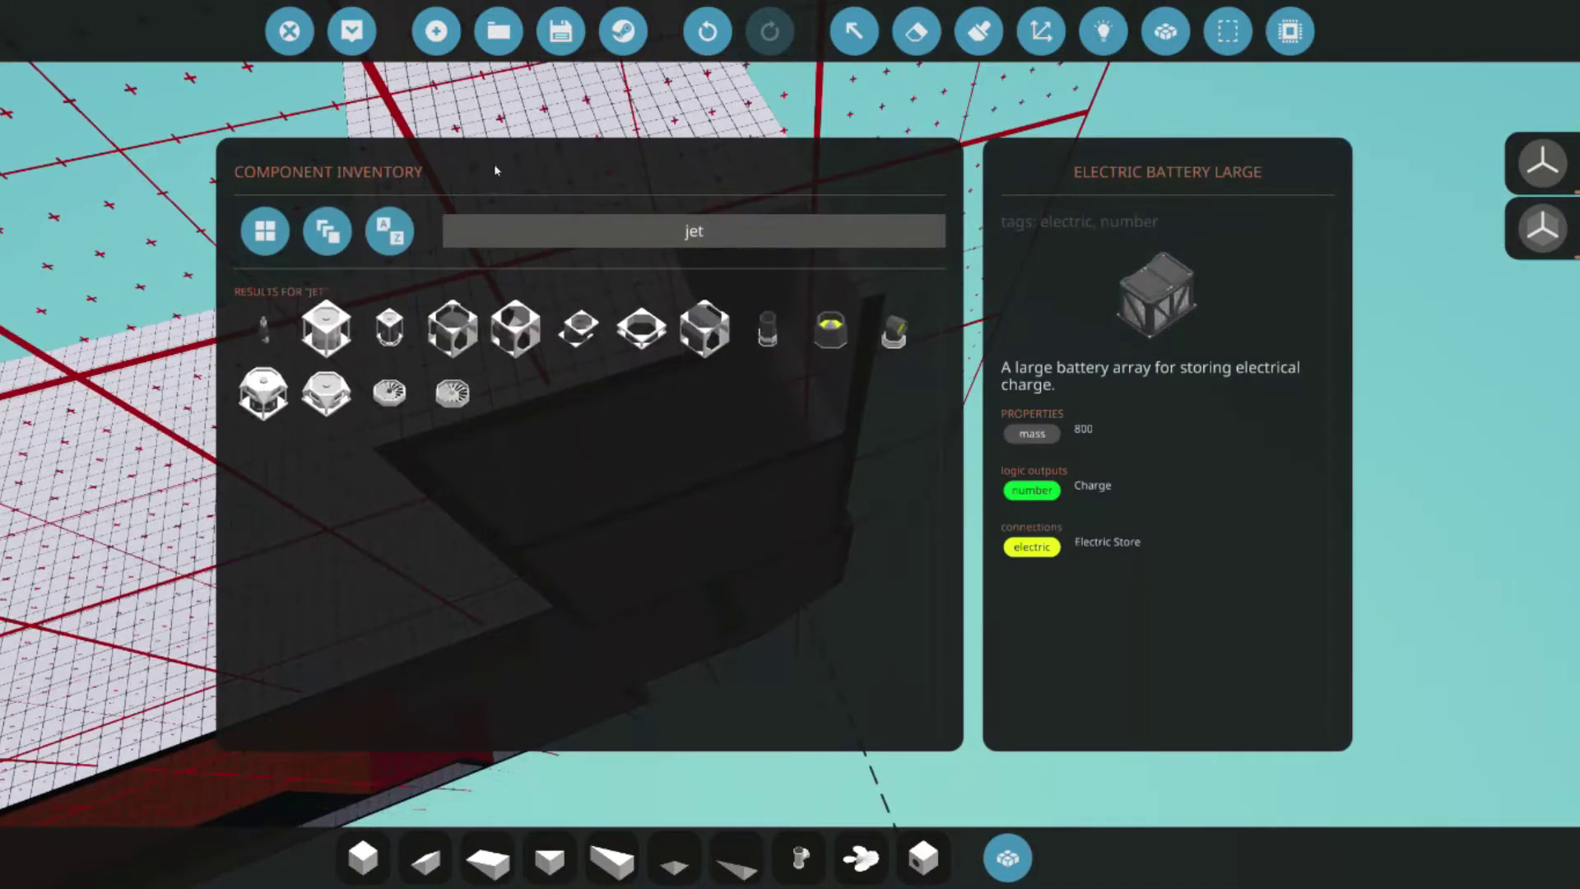
pyautogui.click(628, 349)
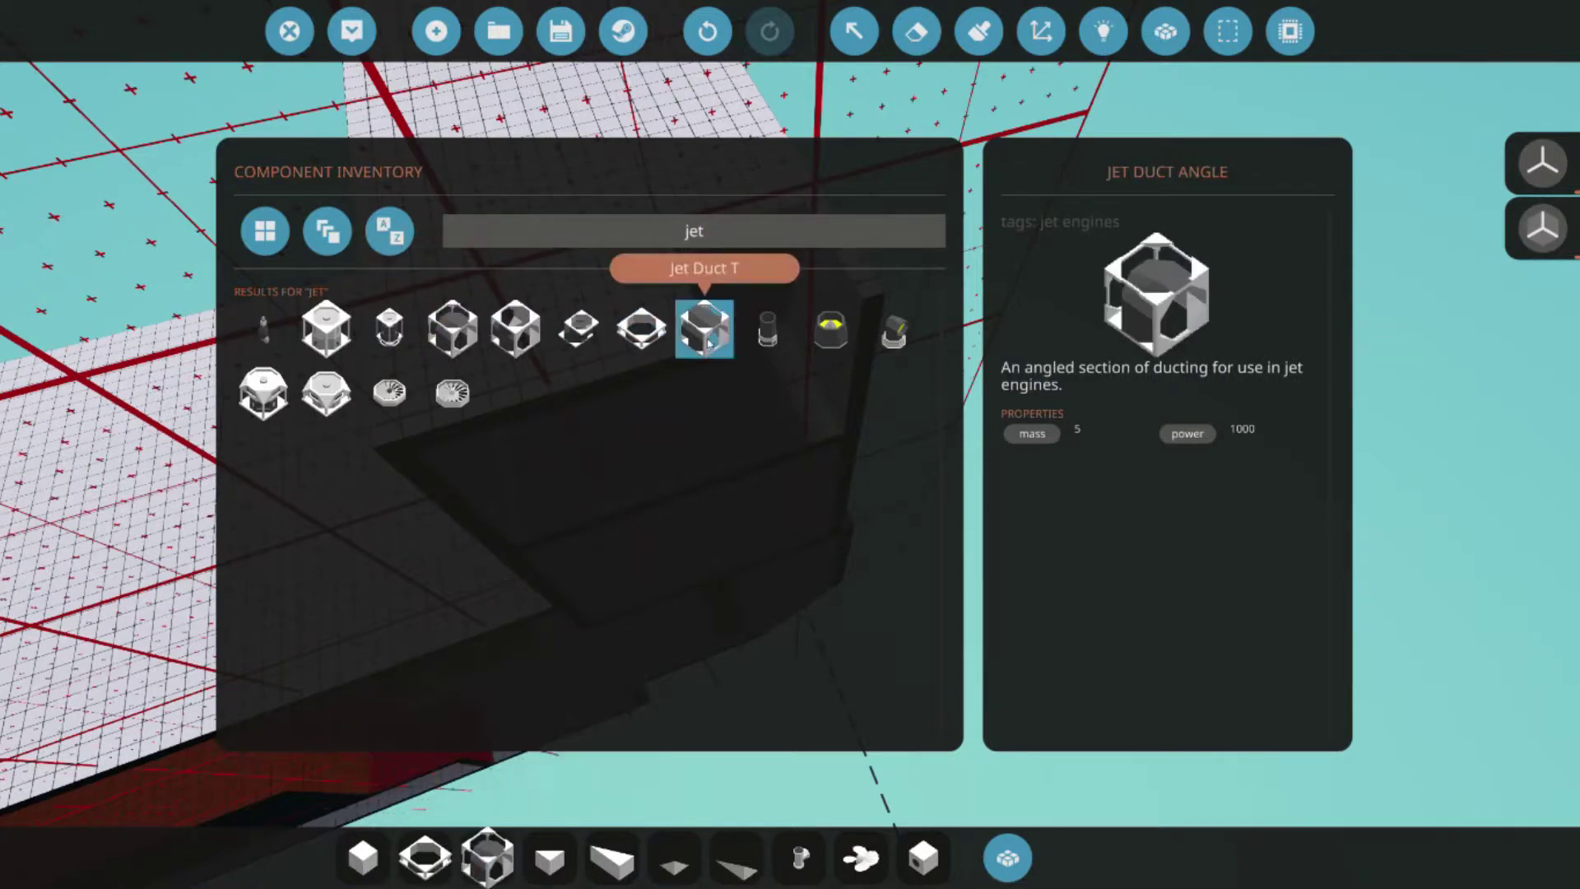
pyautogui.click(345, 333)
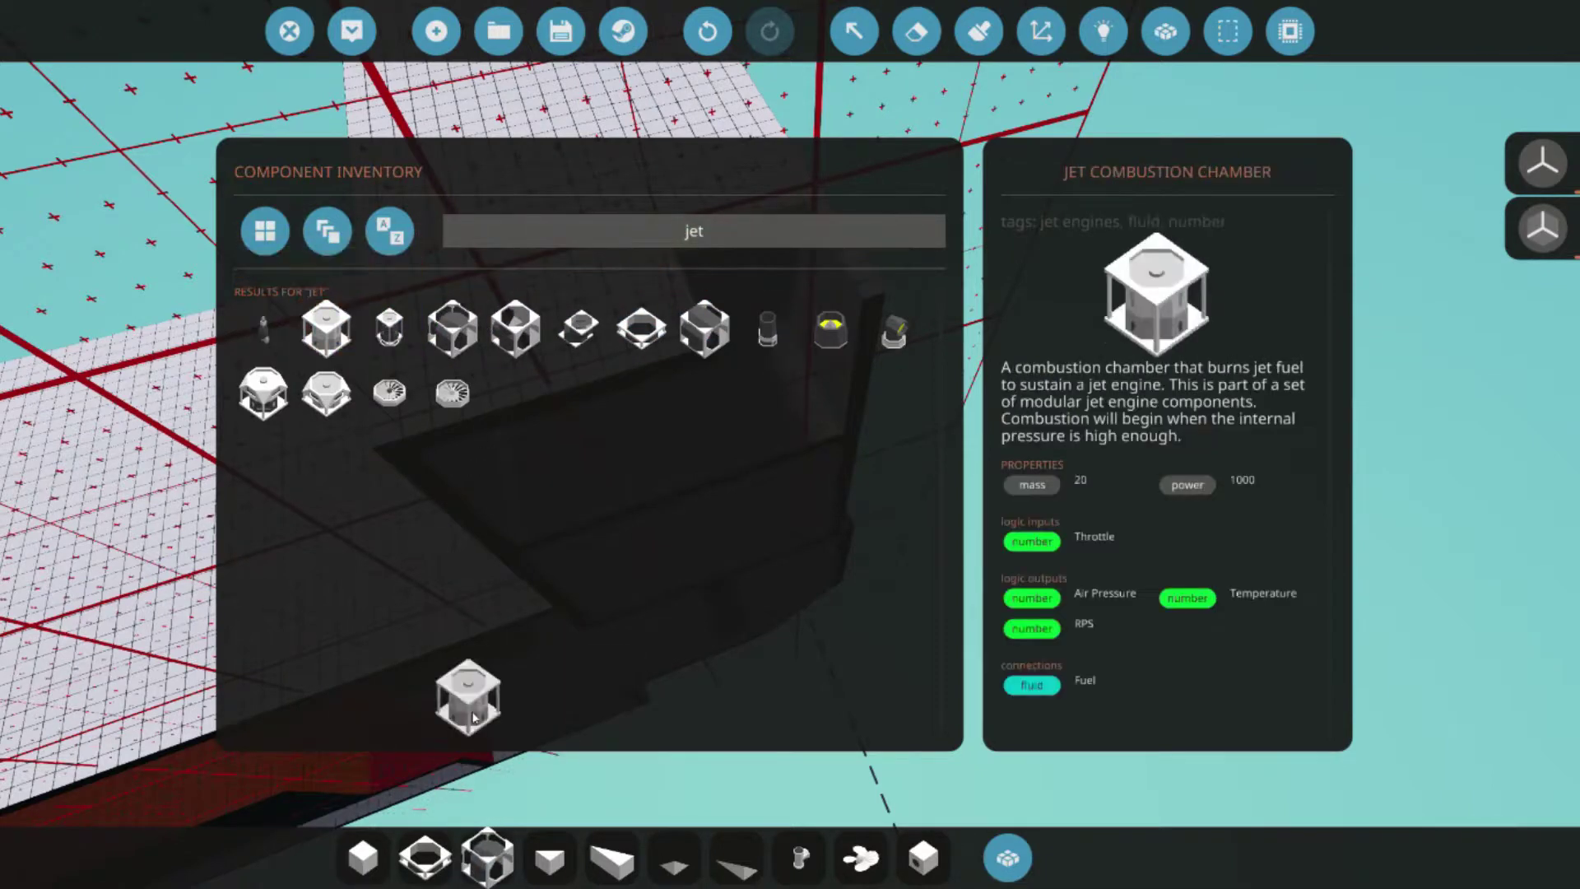
pyautogui.click(338, 411)
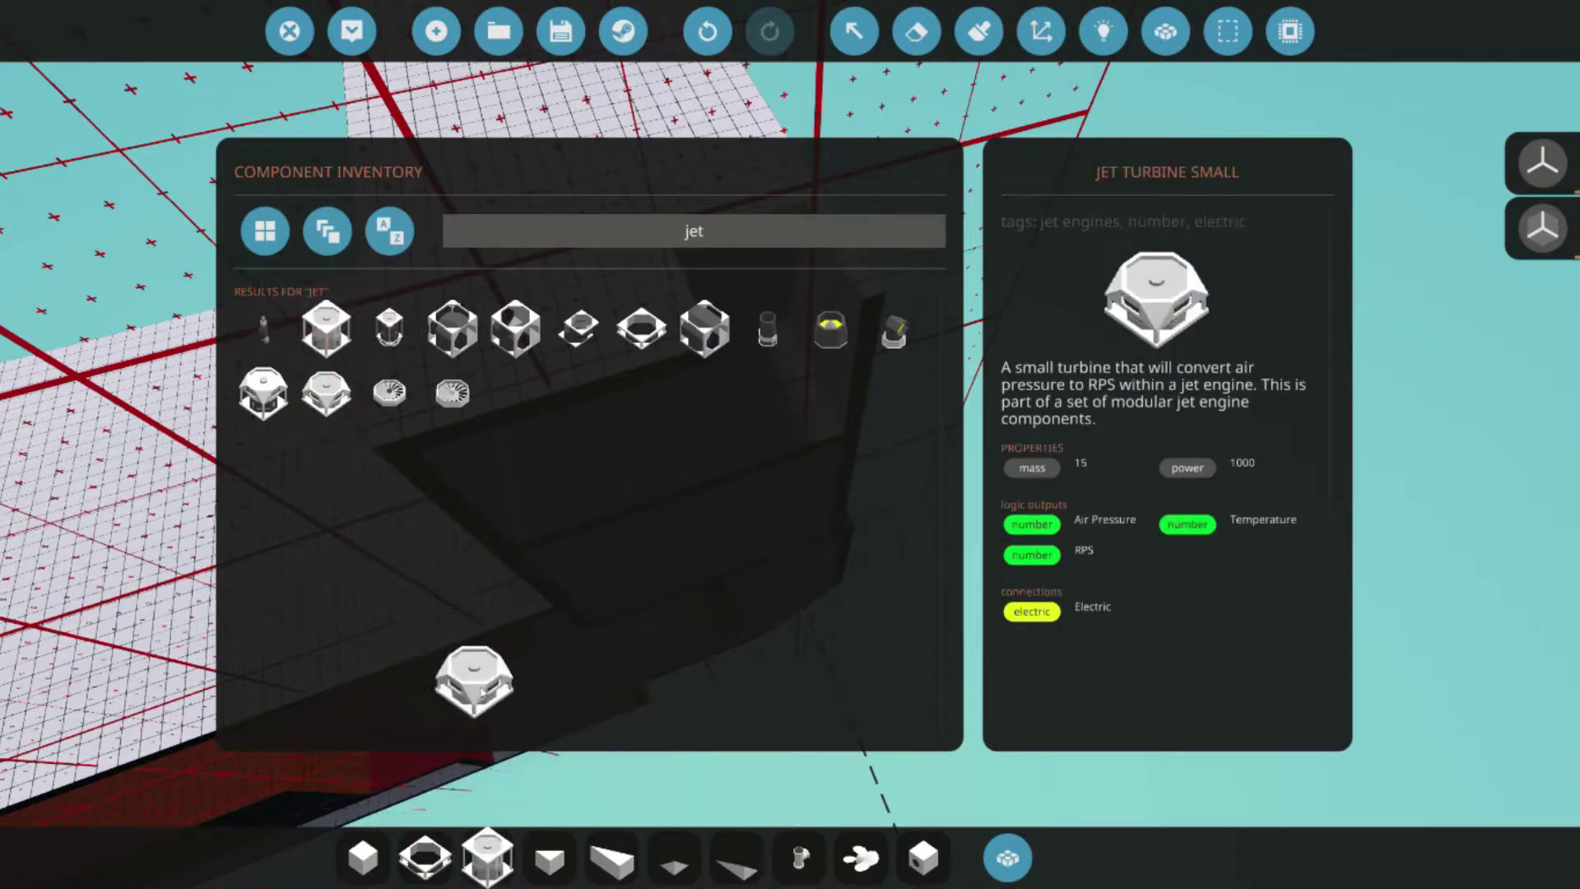
# - Fill the hotbar with the small jet chamber, Jet Combustion Chamber, Jet Turbine Medium and Small Jet Intake
pyautogui.moveTo(338, 419); pyautogui.dragTo(270, 401)
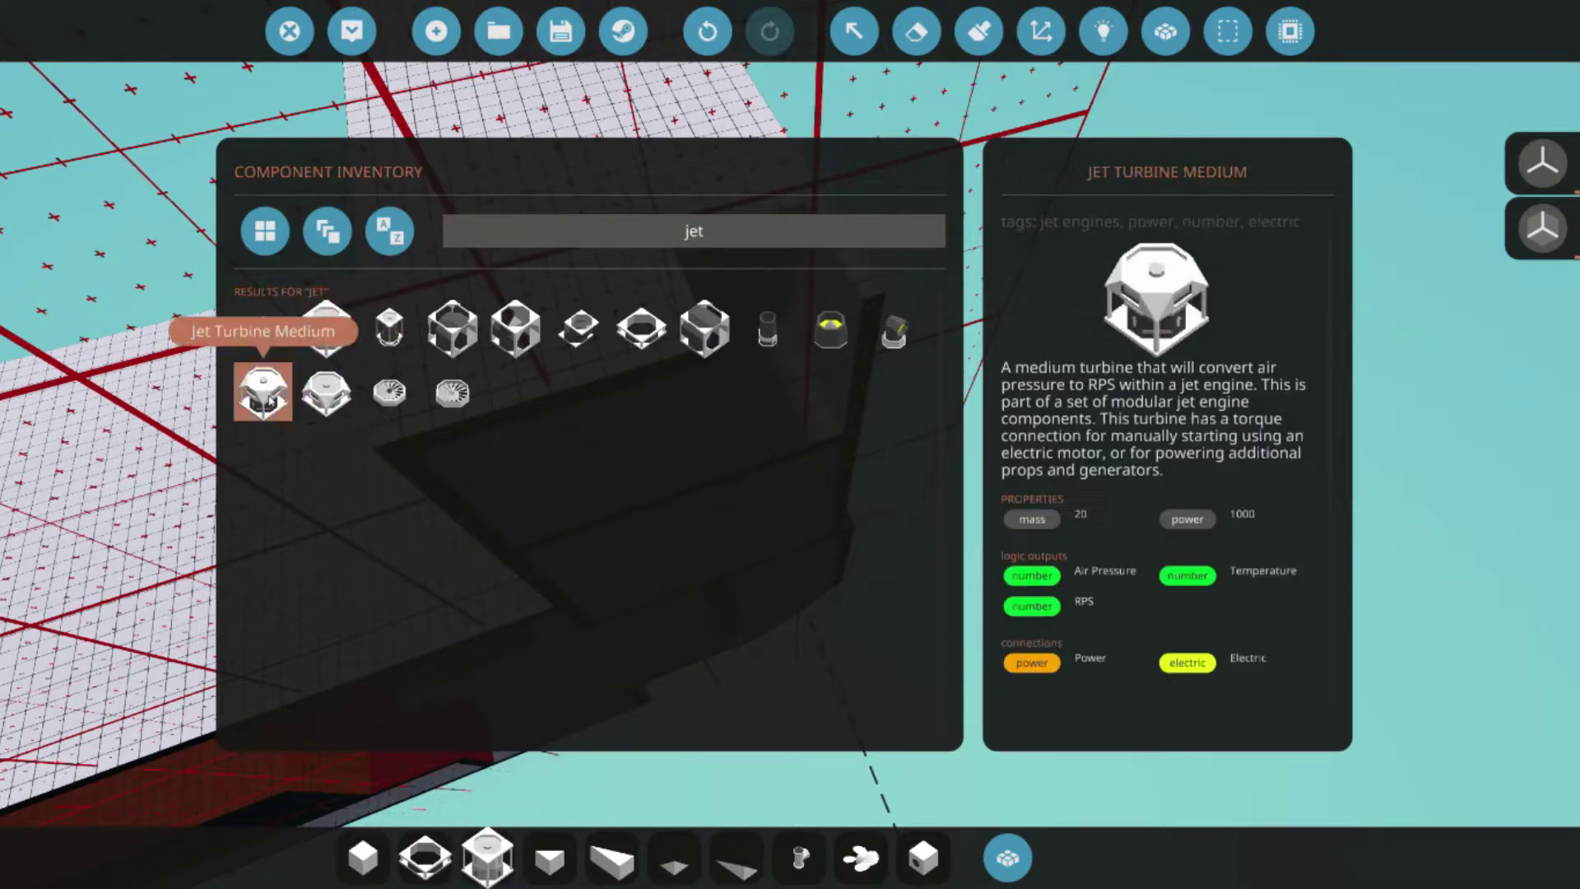
pyautogui.click(403, 344)
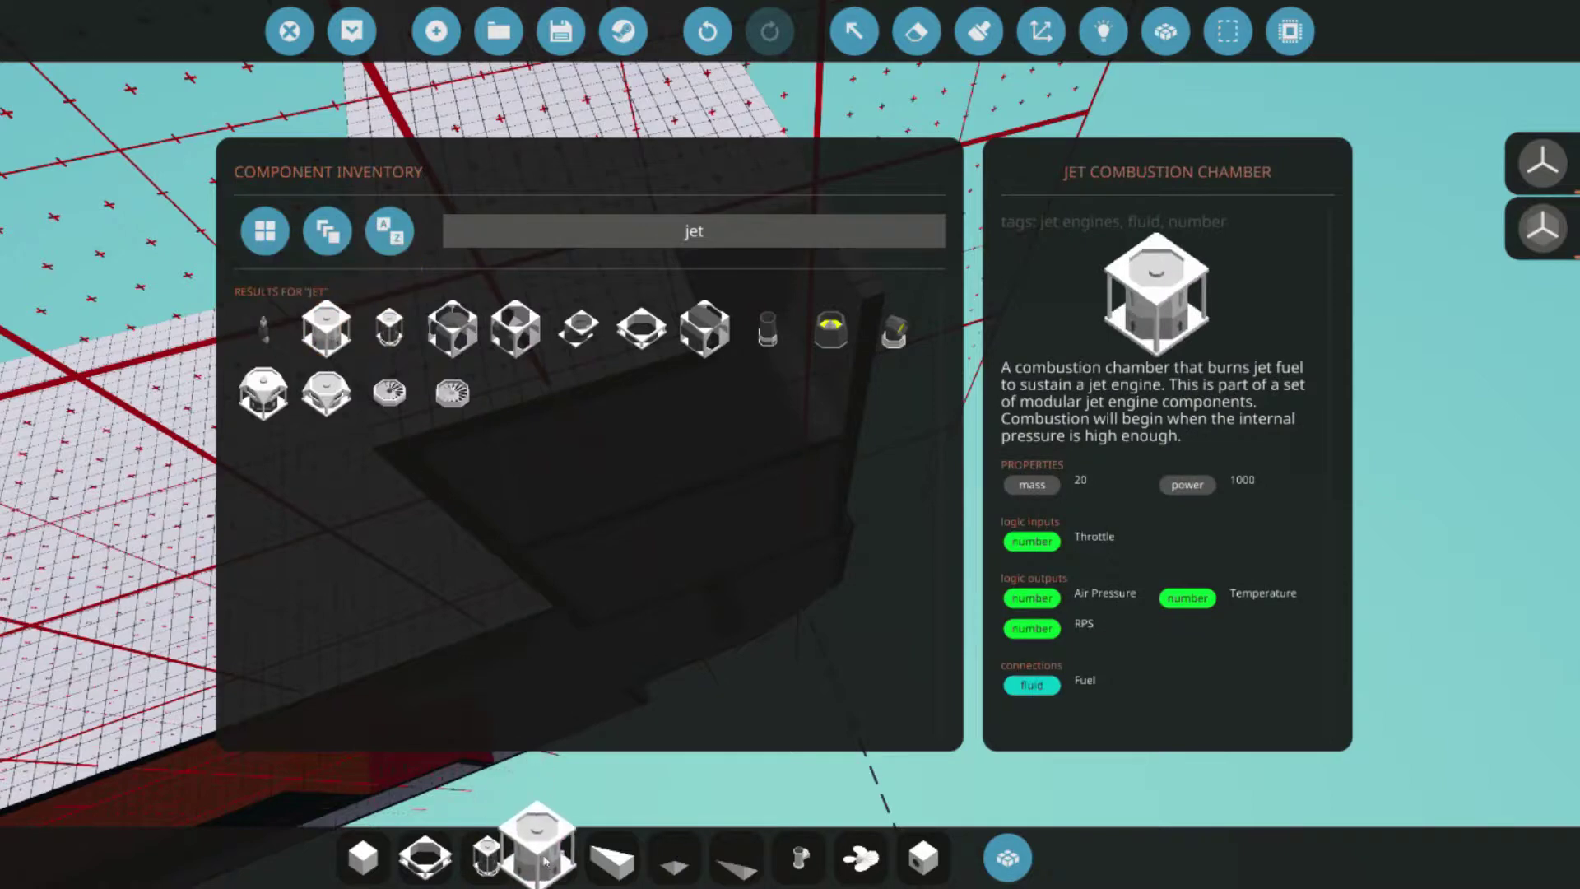
pyautogui.moveTo(545, 860); pyautogui.dragTo(544, 859)
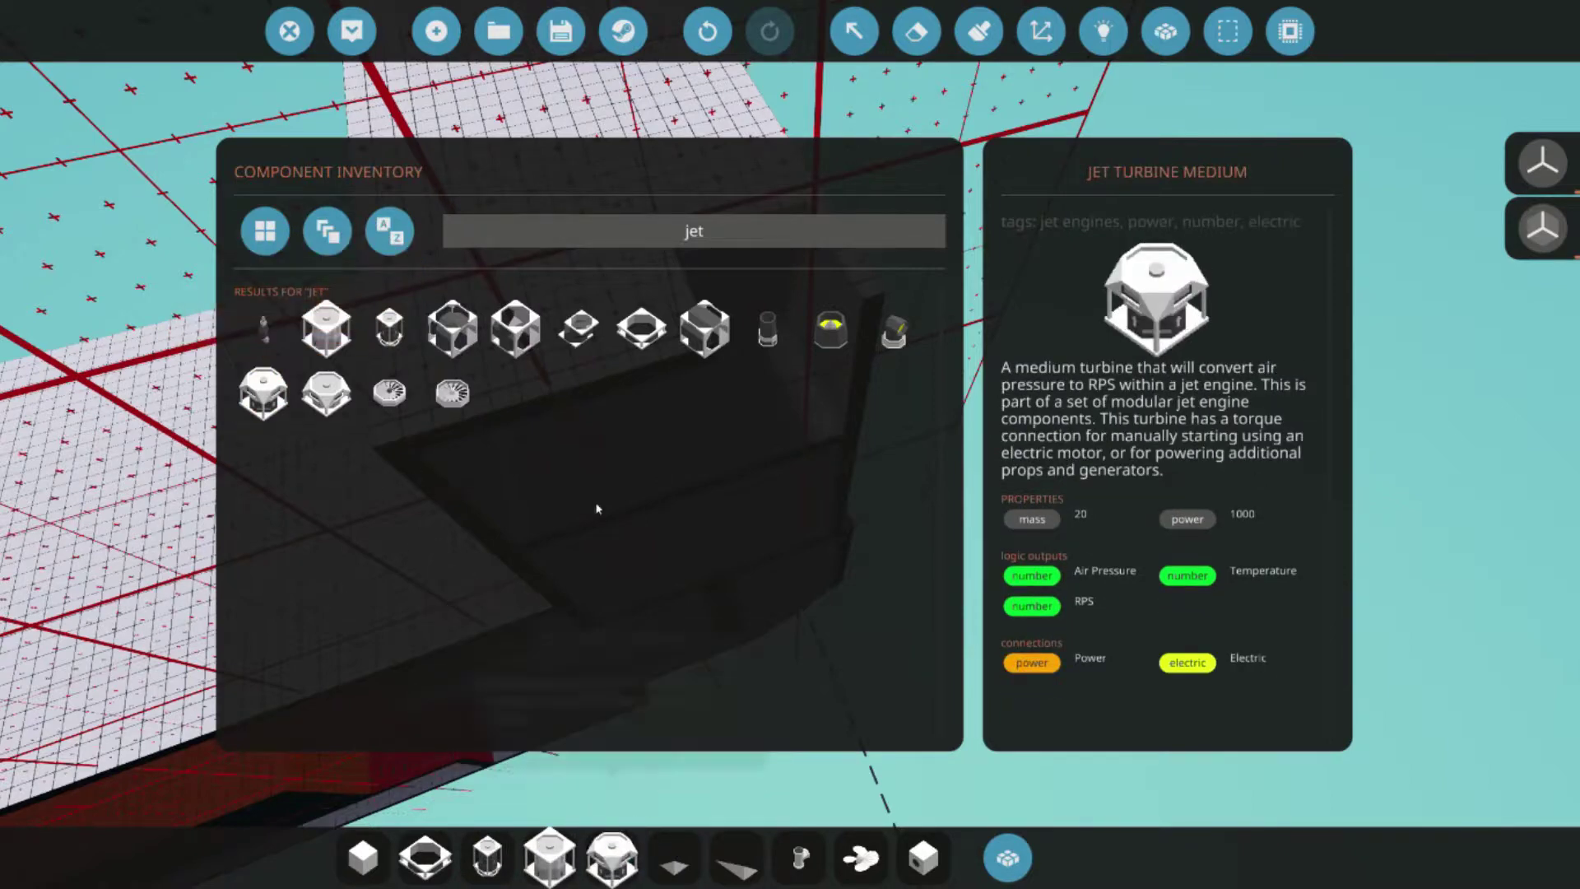
pyautogui.moveTo(436, 401); pyautogui.dragTo(576, 642)
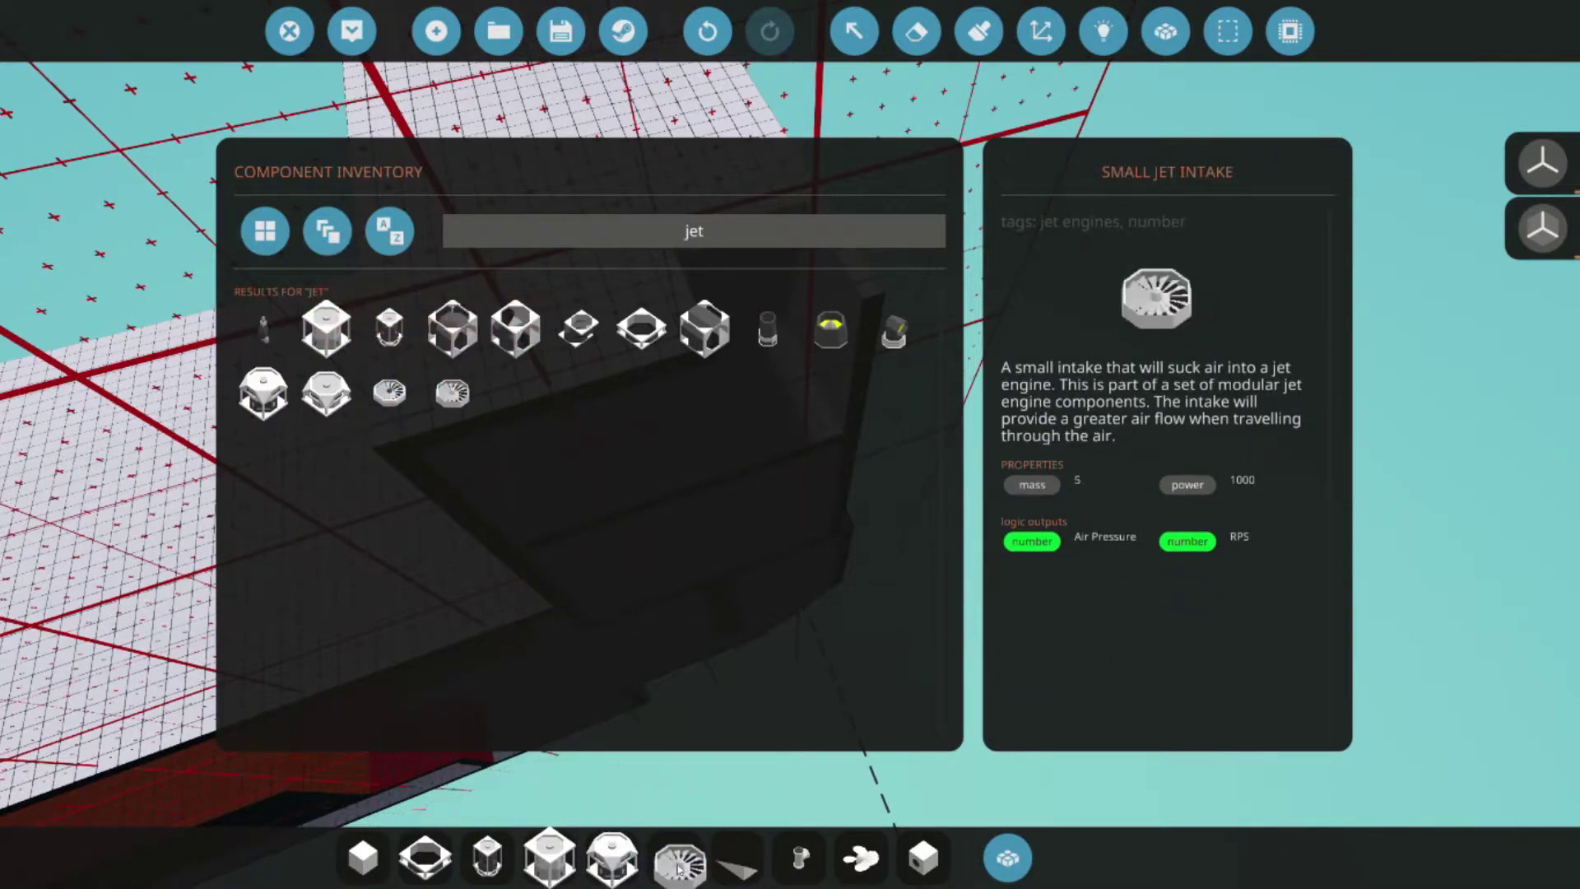
# - Put the Small Jet Intake on the hotbar and place a two-by-two group of straight jet ducts in the stern deck opening
pyautogui.moveTo(677, 868); pyautogui.dragTo(677, 868)
pyautogui.click(1007, 858)
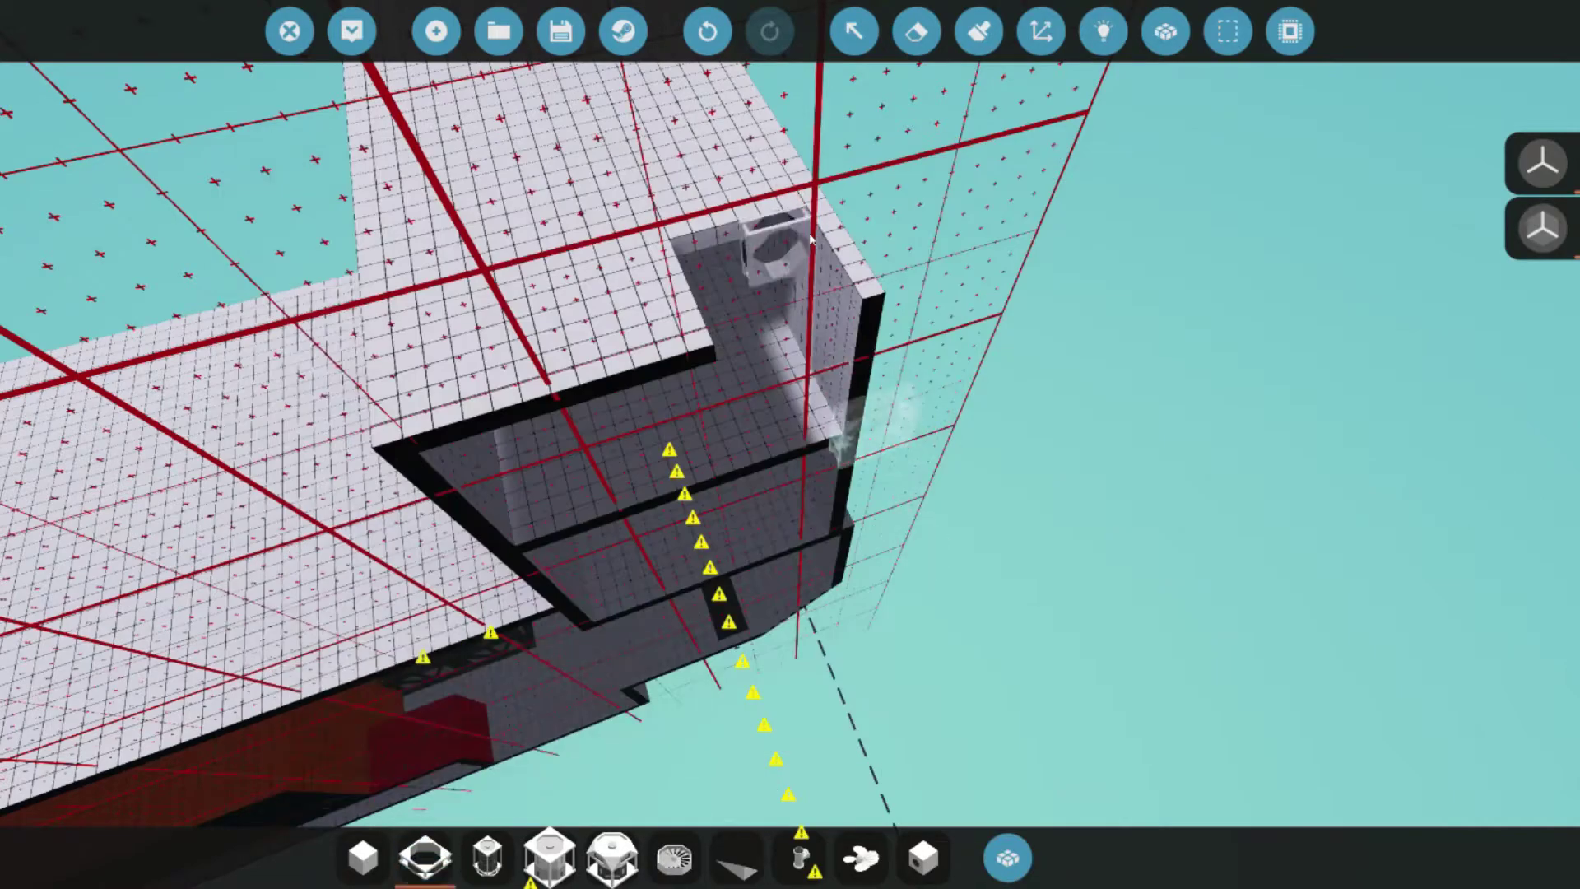
pyautogui.press('w')
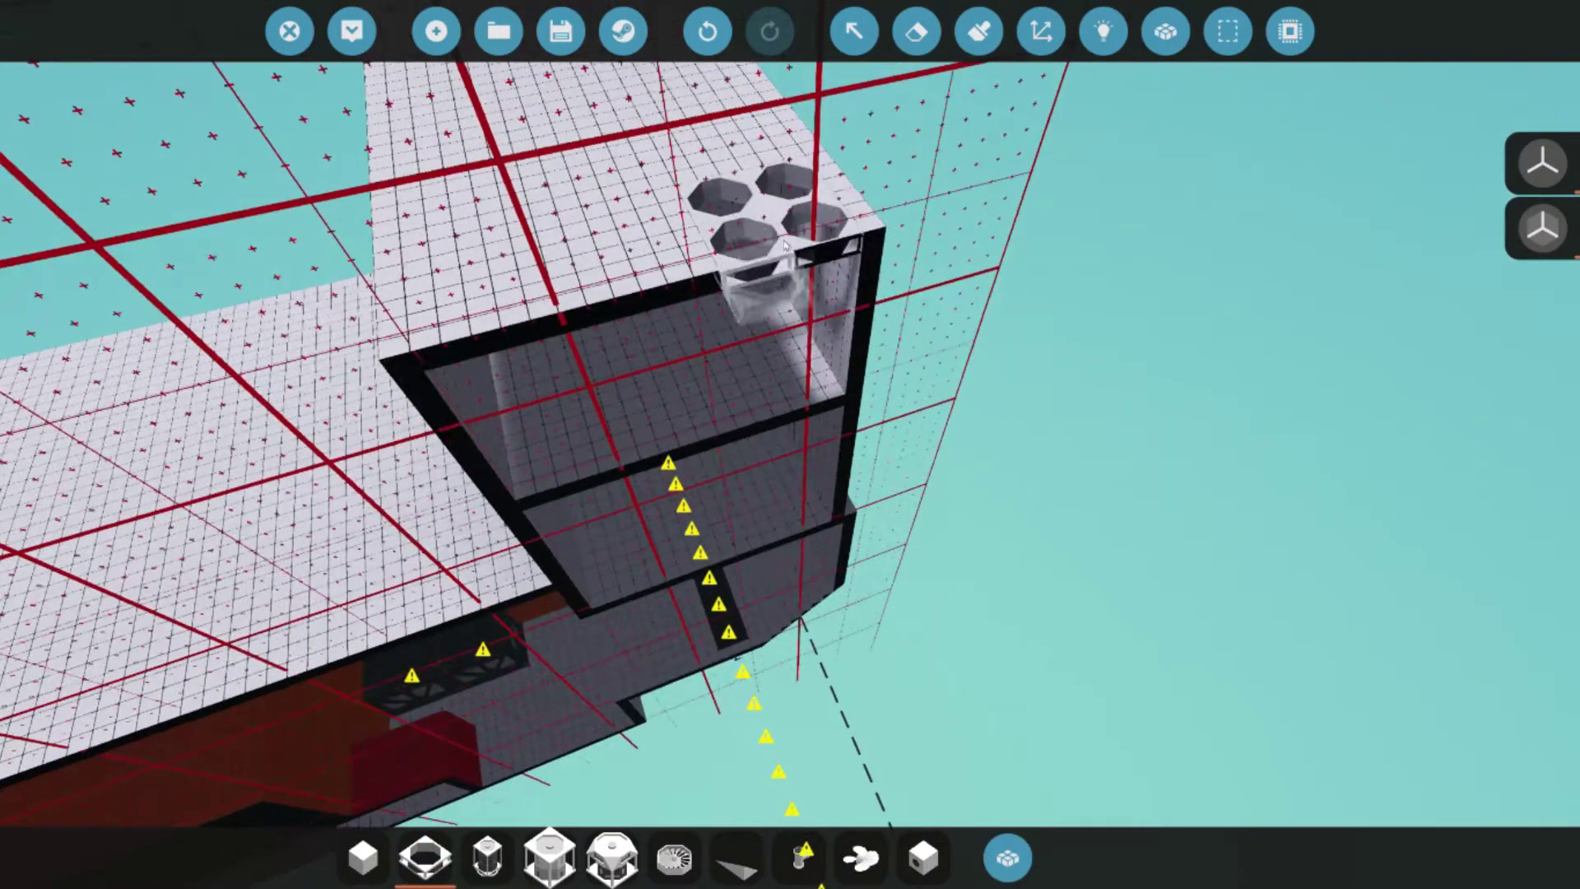
# - Cap the deck ducts with Small Jet Intakes and build a block partition beside the shaft beneath them
pyautogui.press('6')
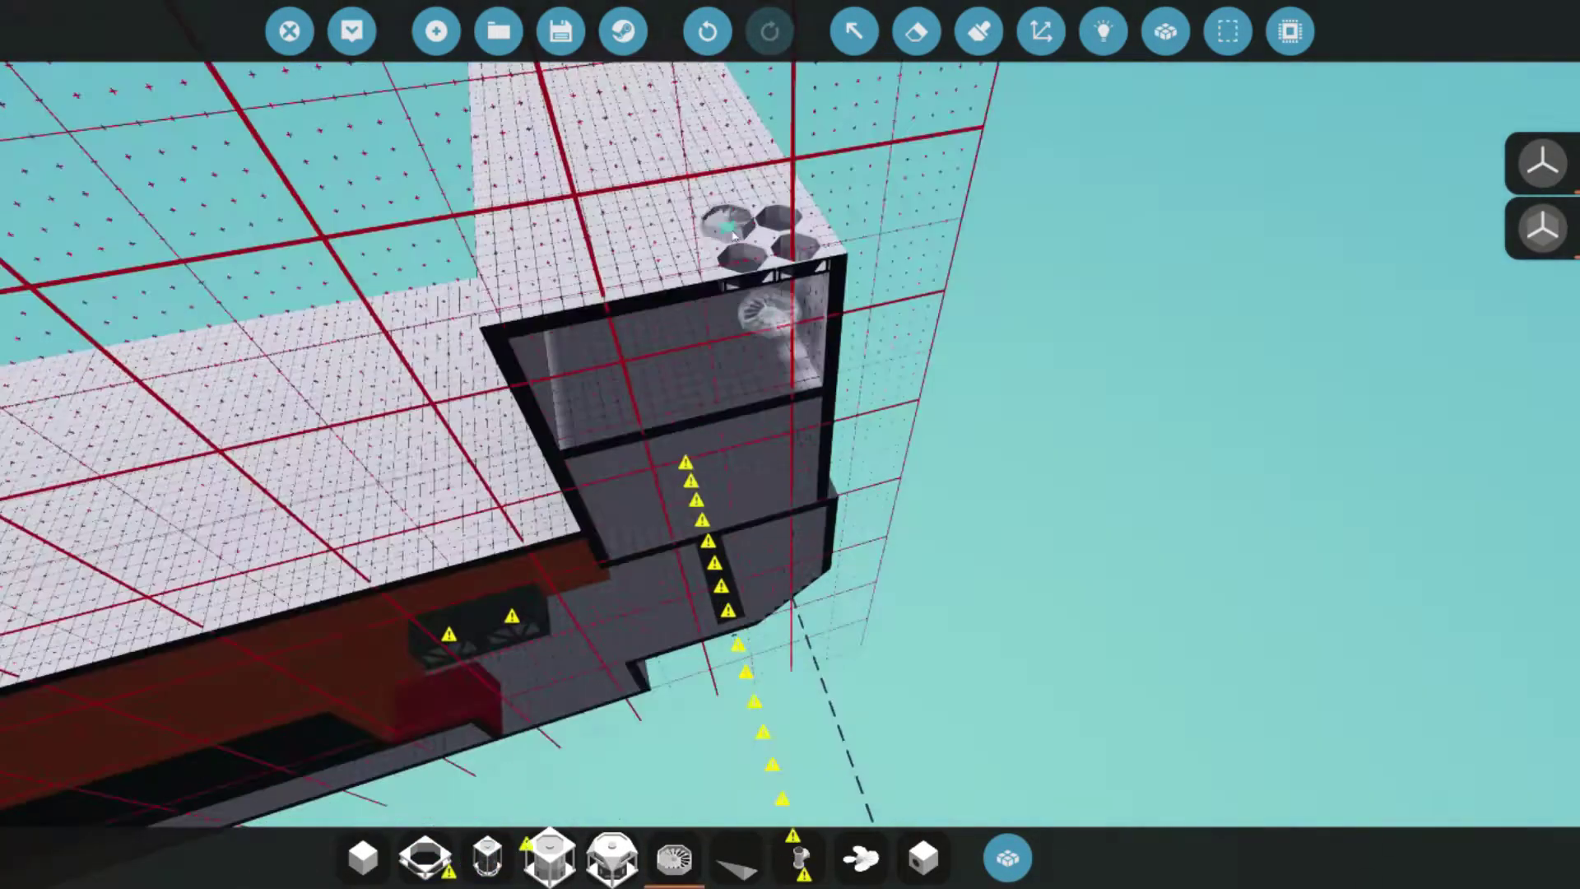
pyautogui.press('w')
pyautogui.press('1')
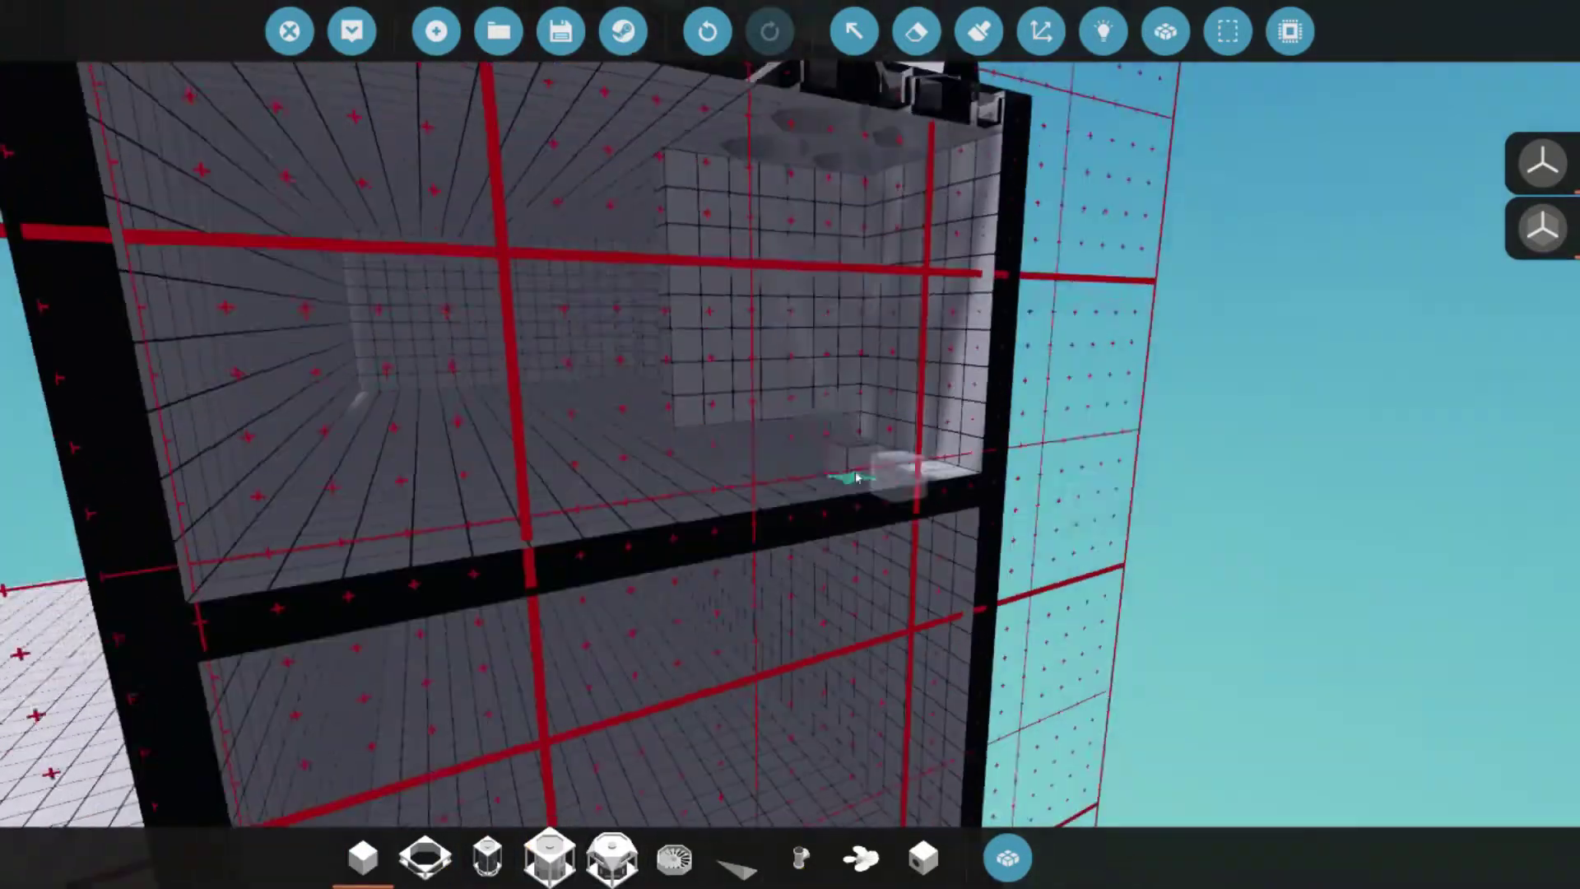
pyautogui.press('s')
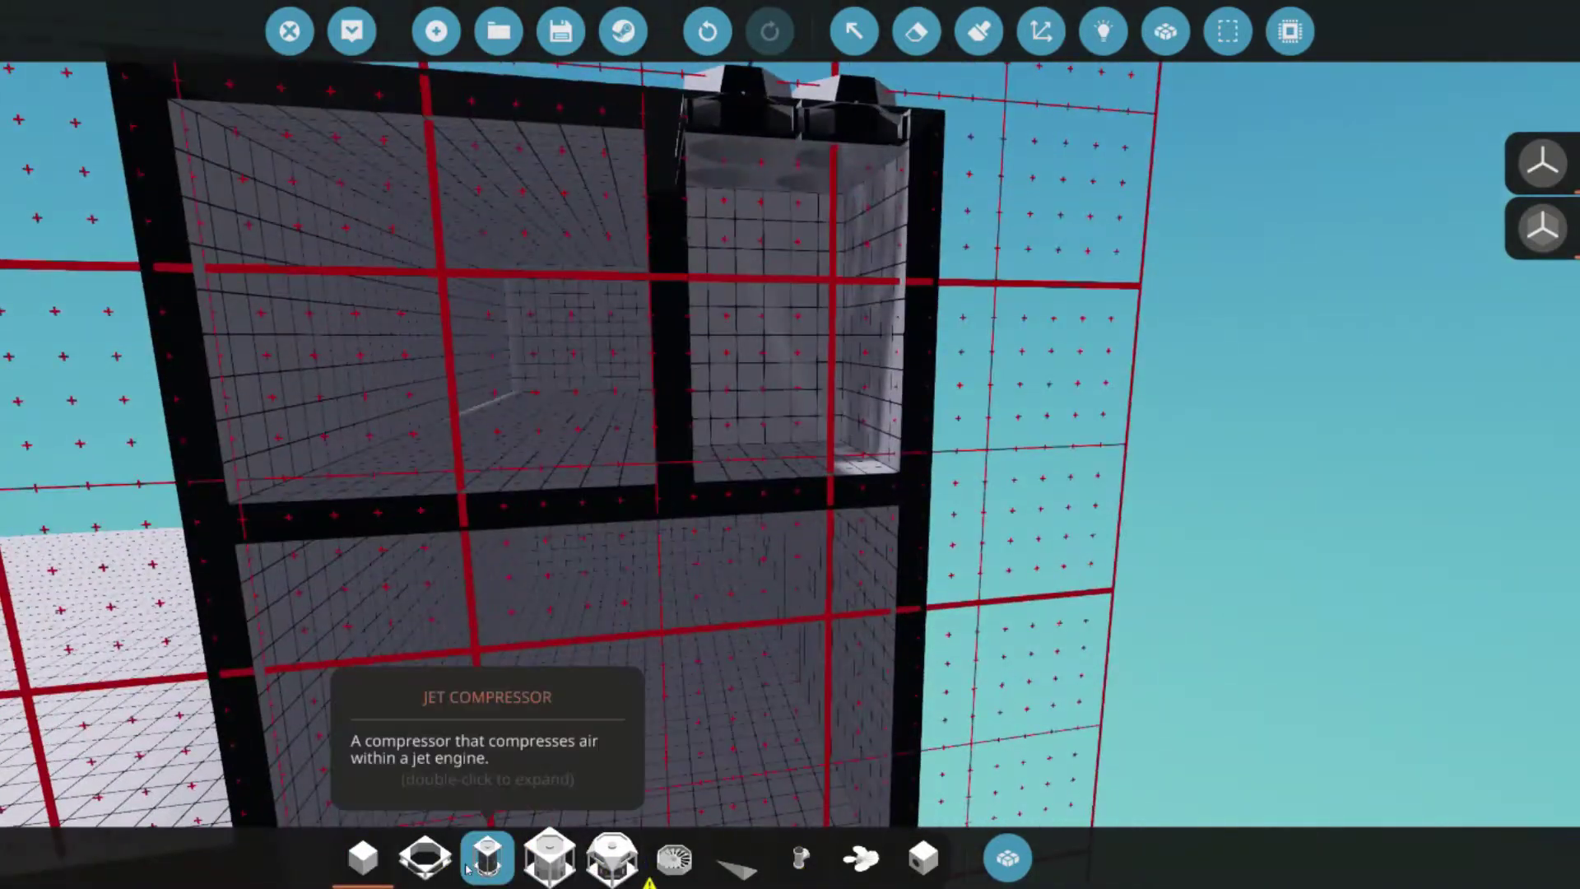
# - Erase the floors below the deck ducts and stack straight jet ducts down the shaft into the lower hull
pyautogui.click(426, 857)
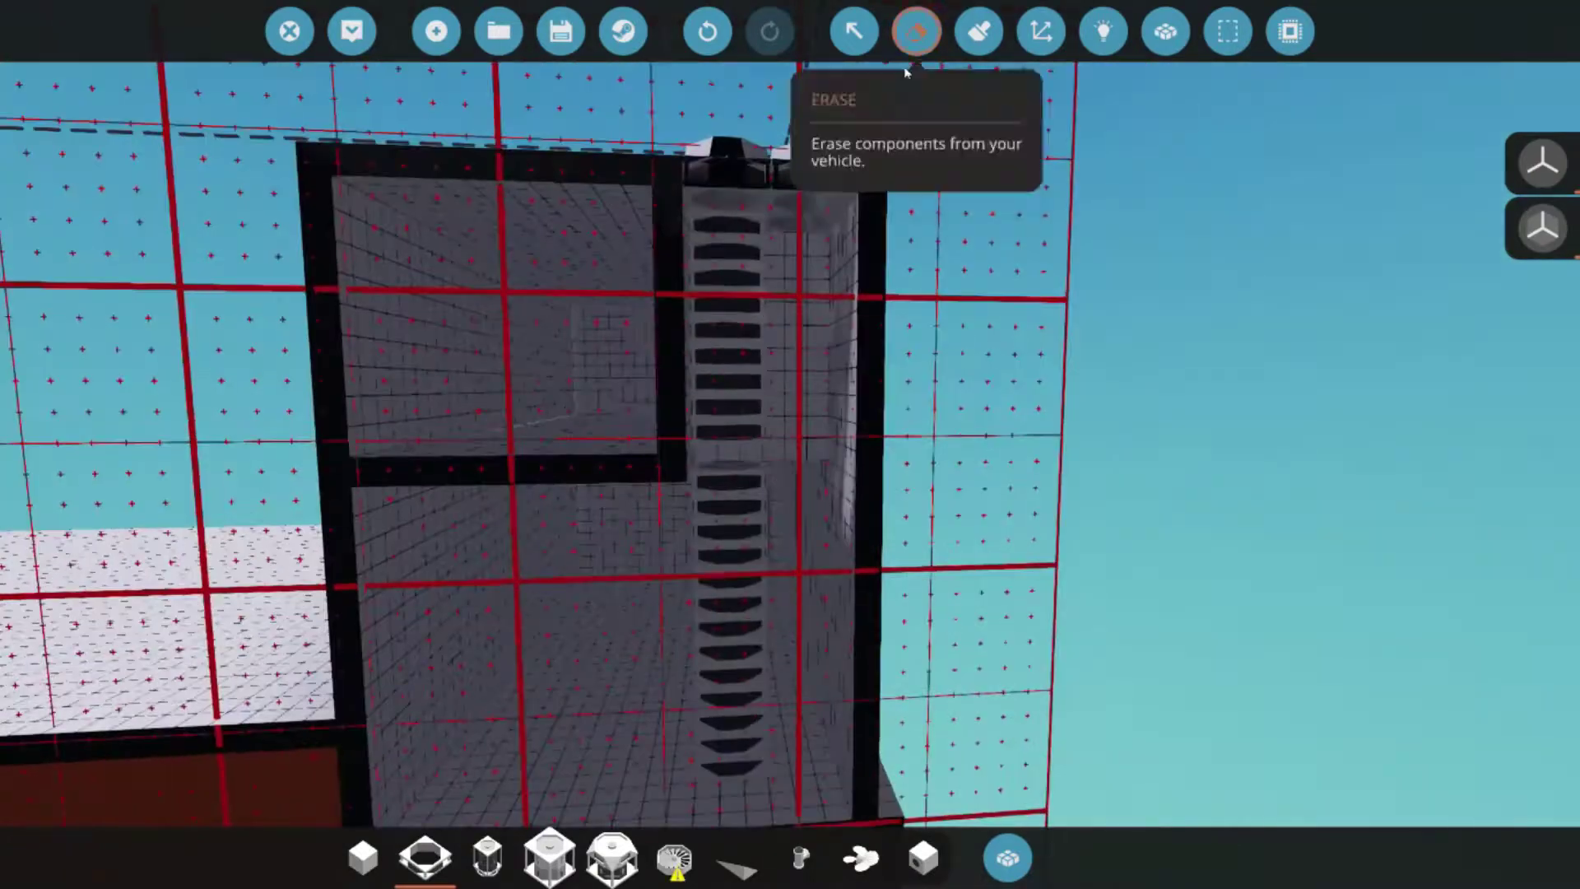
pyautogui.press('q')
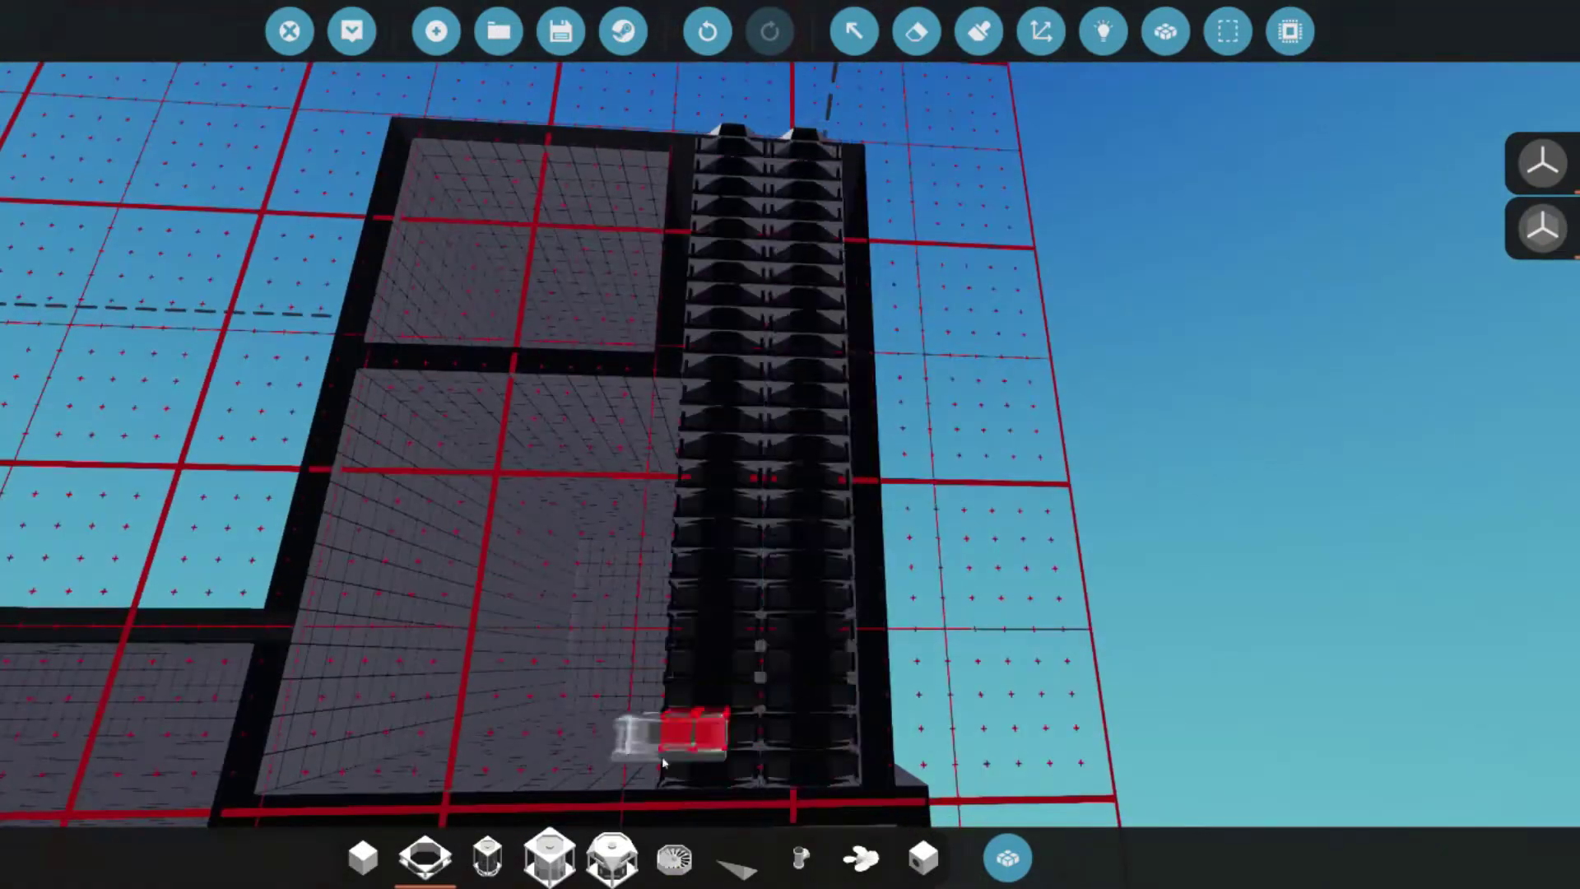
pyautogui.press('s')
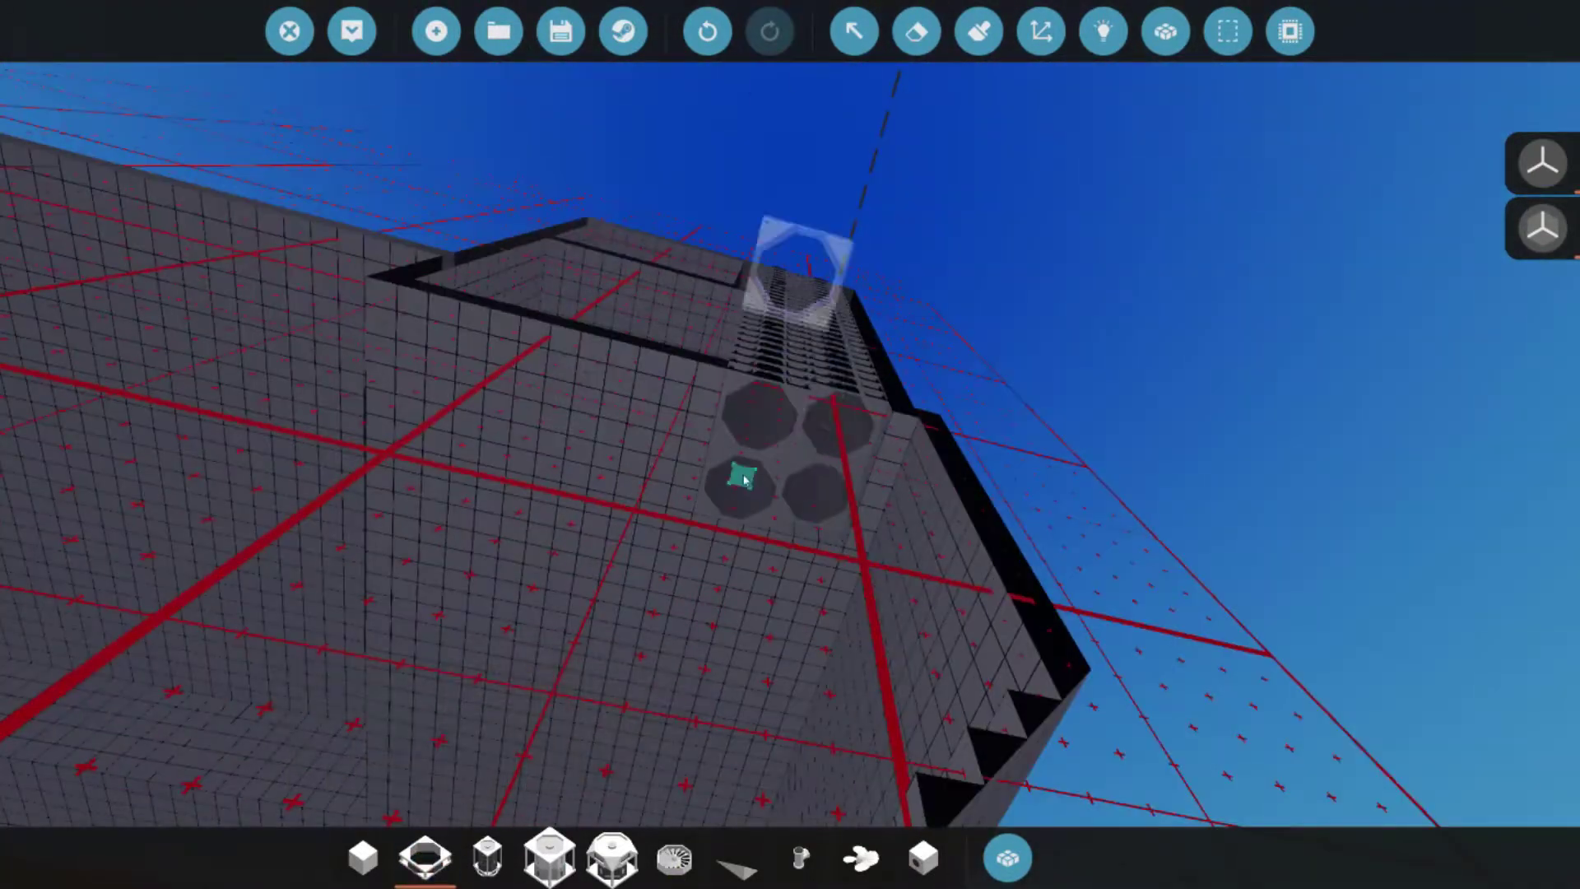
pyautogui.press('s')
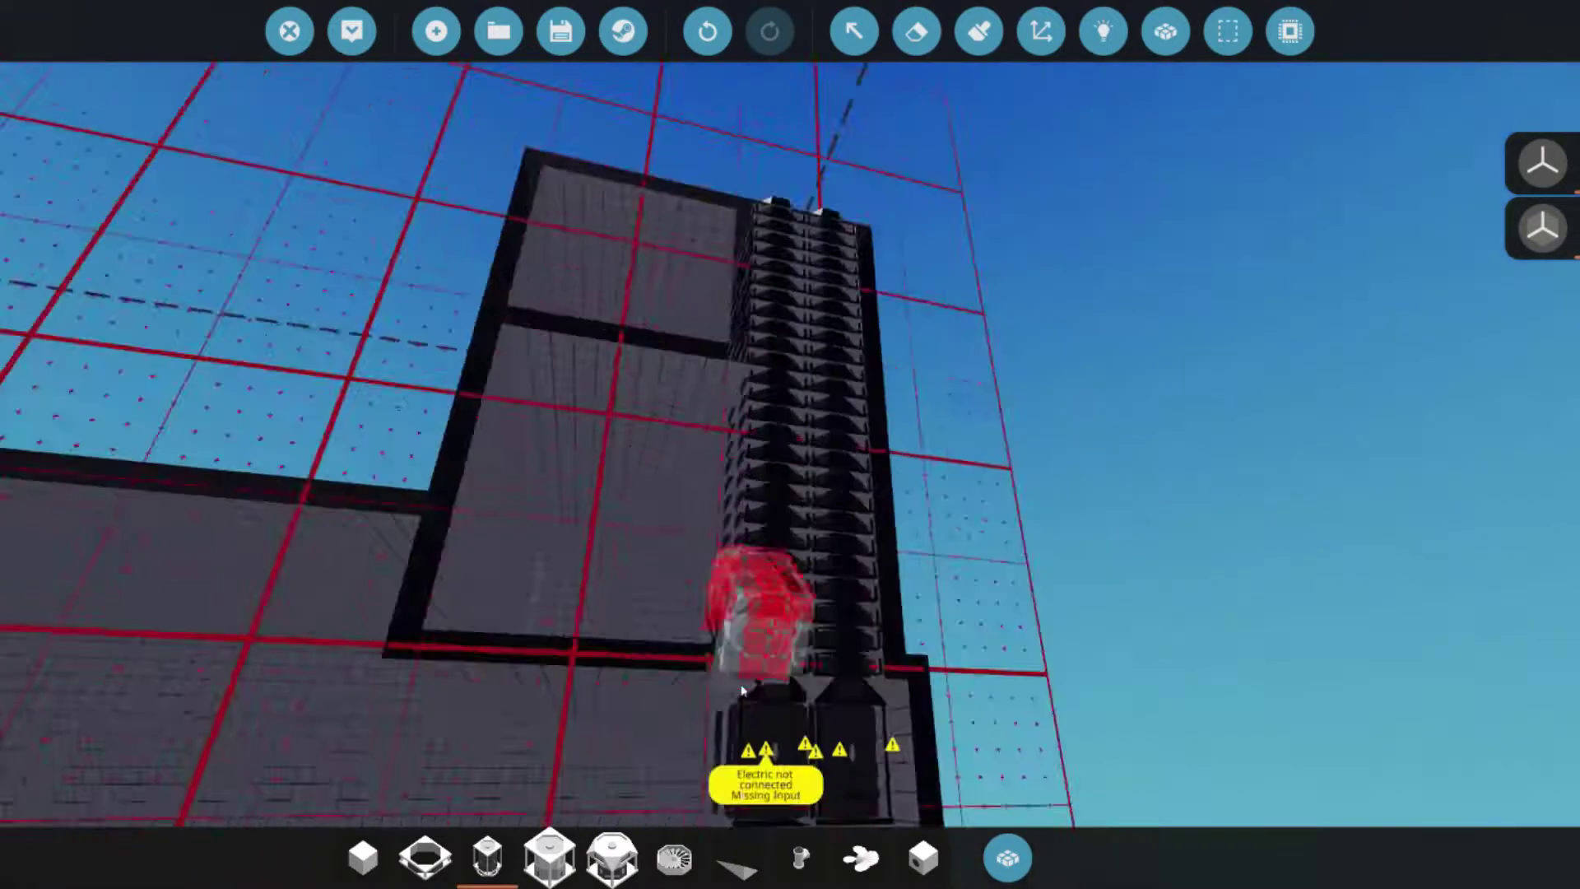
pyautogui.press('w')
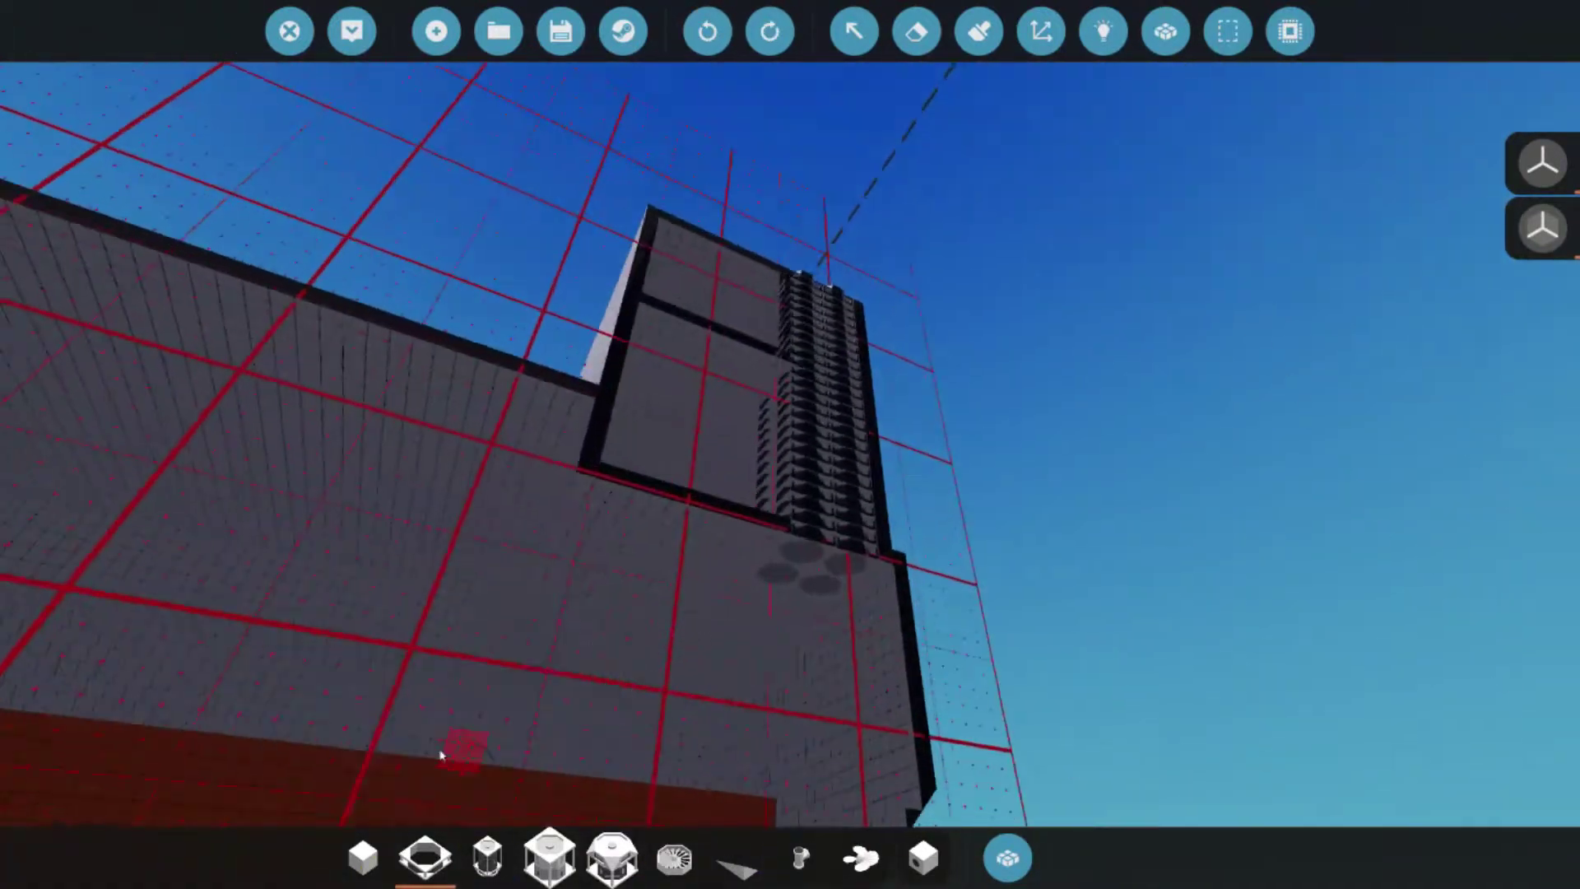
pyautogui.press('w')
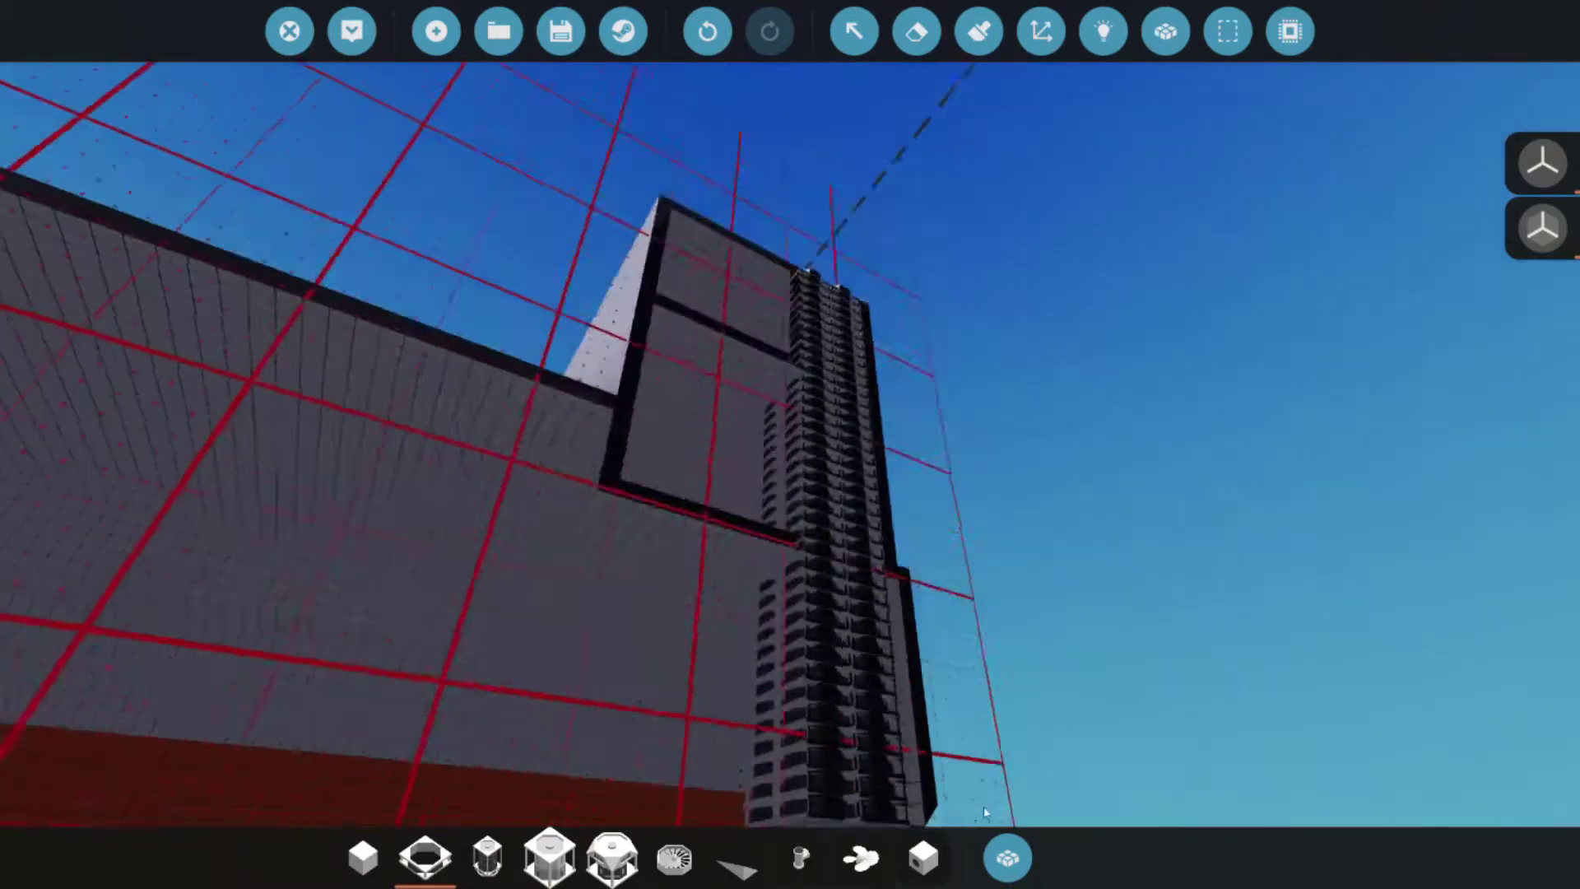
# - Replace the Small Jet Intake on the hotbar with the corner jet duct
pyautogui.click(1007, 858)
pyautogui.click(515, 328)
pyautogui.press('w')
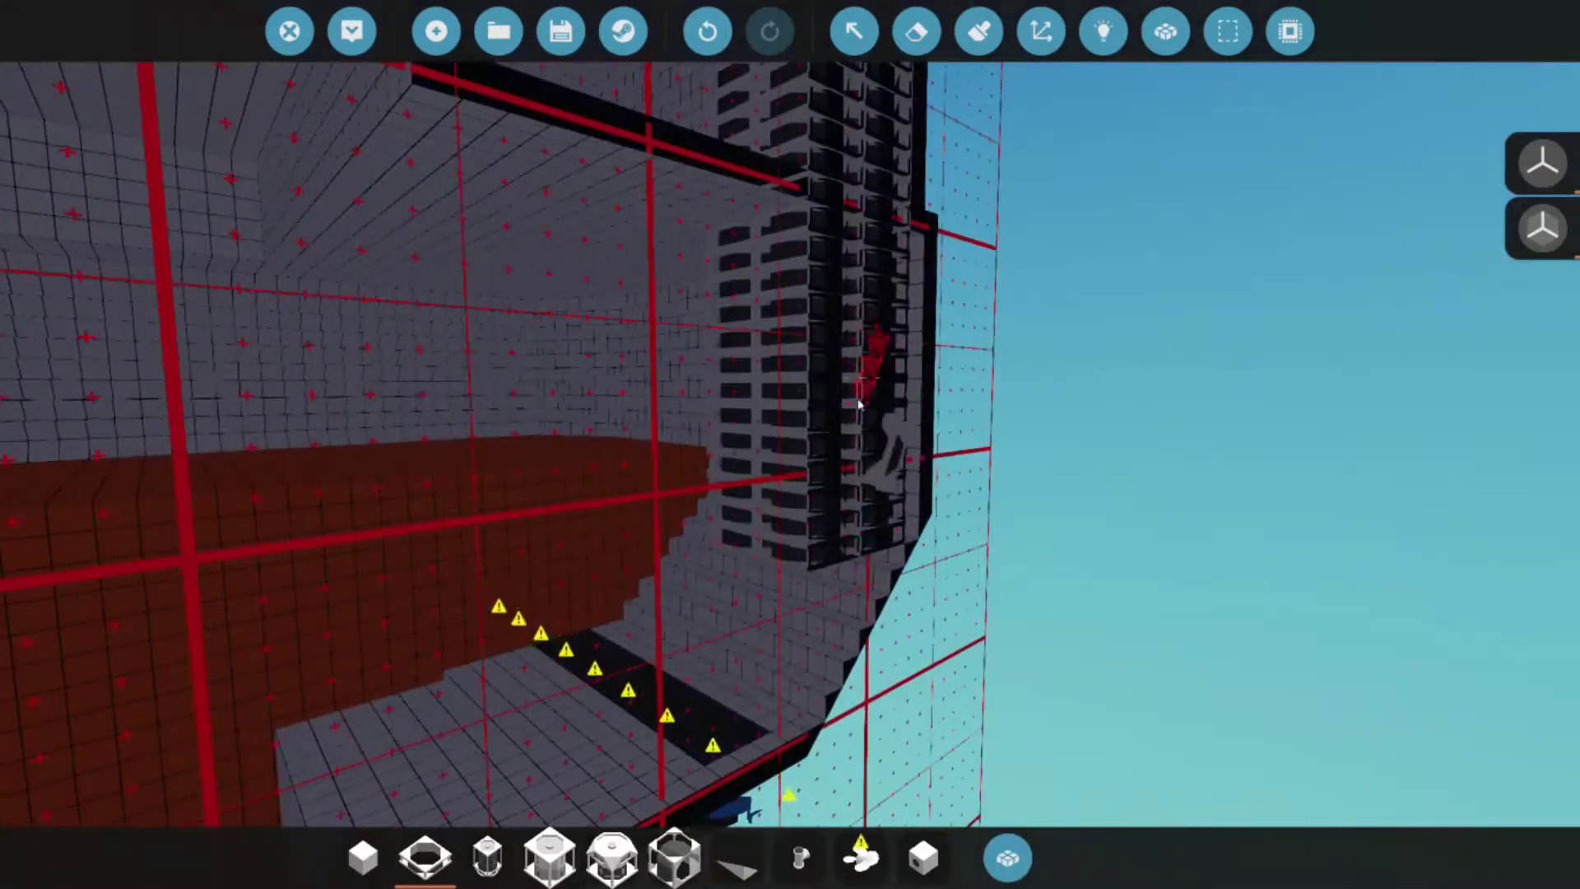
# - Fit corner jet ducts to the lower ends of the stacked duct columns
pyautogui.press('6')
pyautogui.click(867, 511)
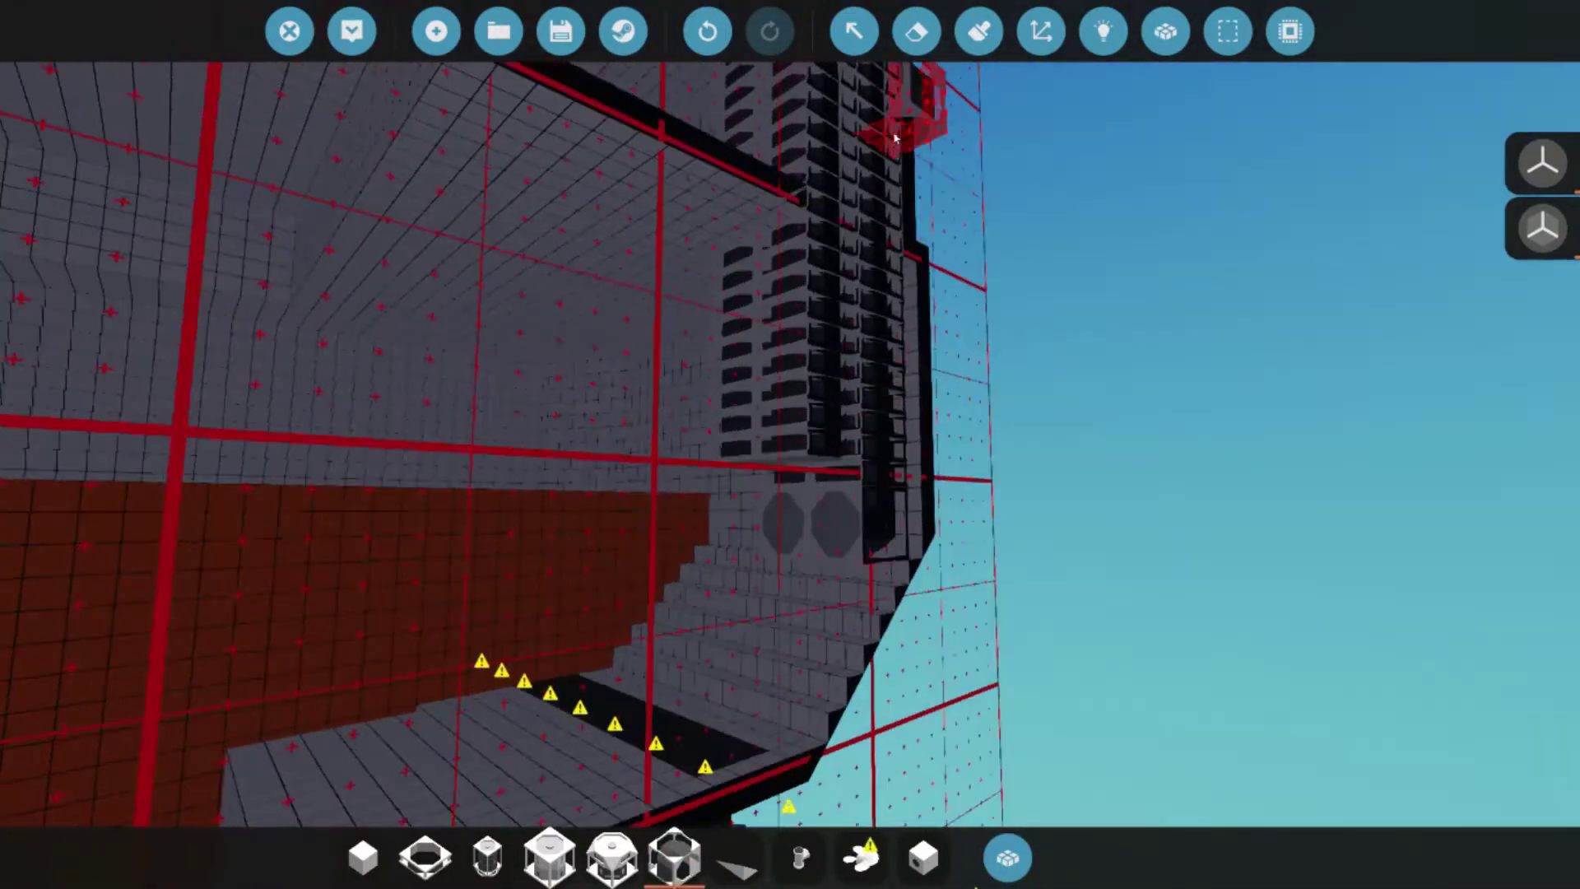
pyautogui.press('w')
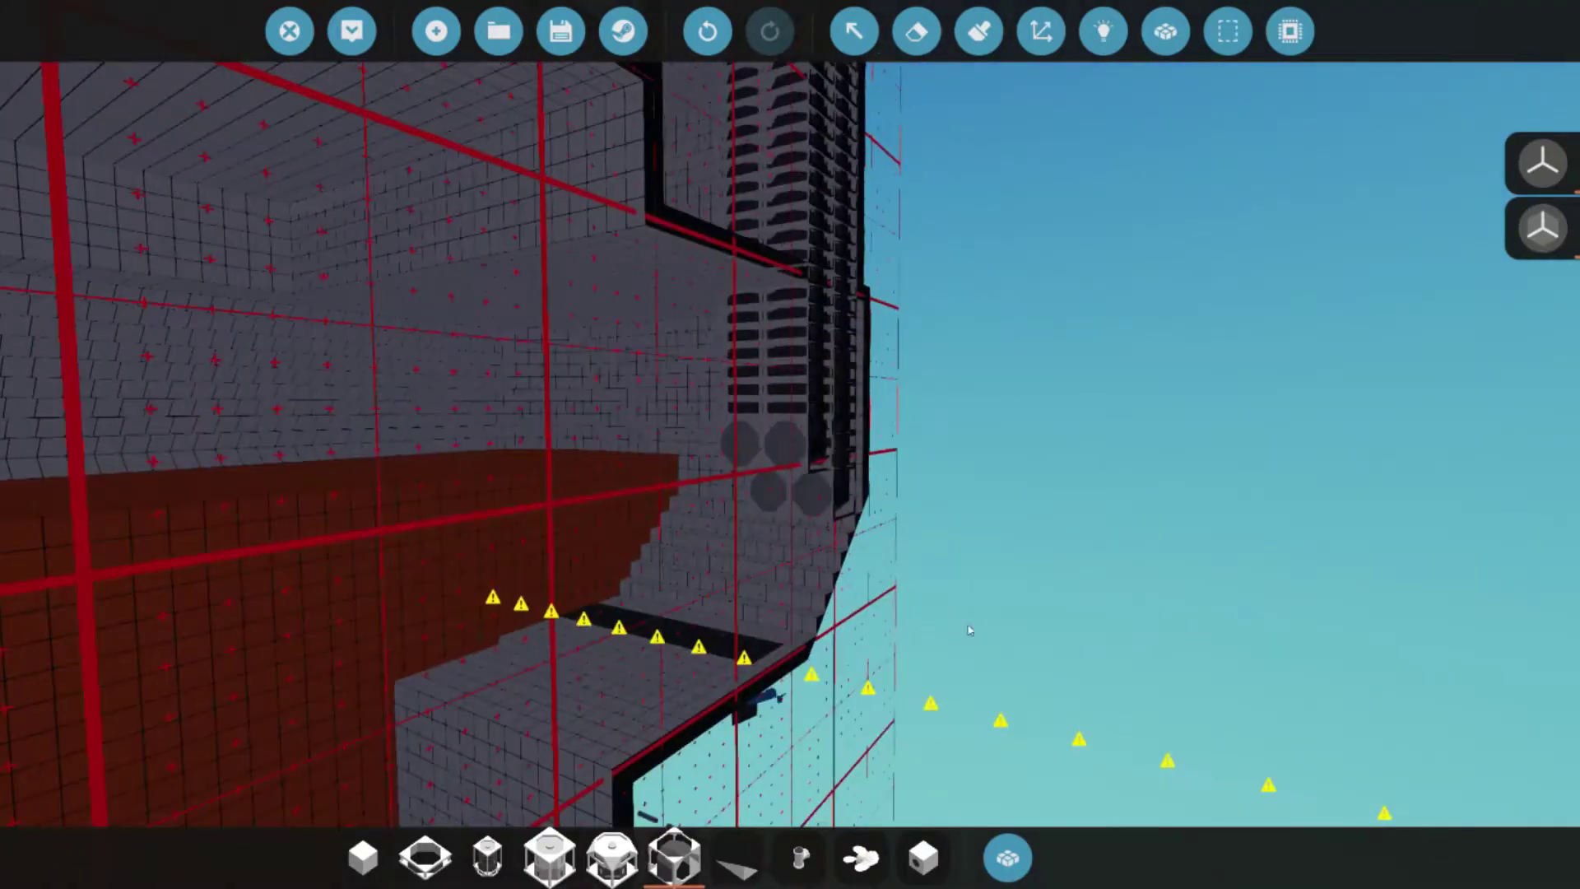
# - Run two tiers of straight jet ducts horizontally from the corner ducts through the lower hull
pyautogui.press('2')
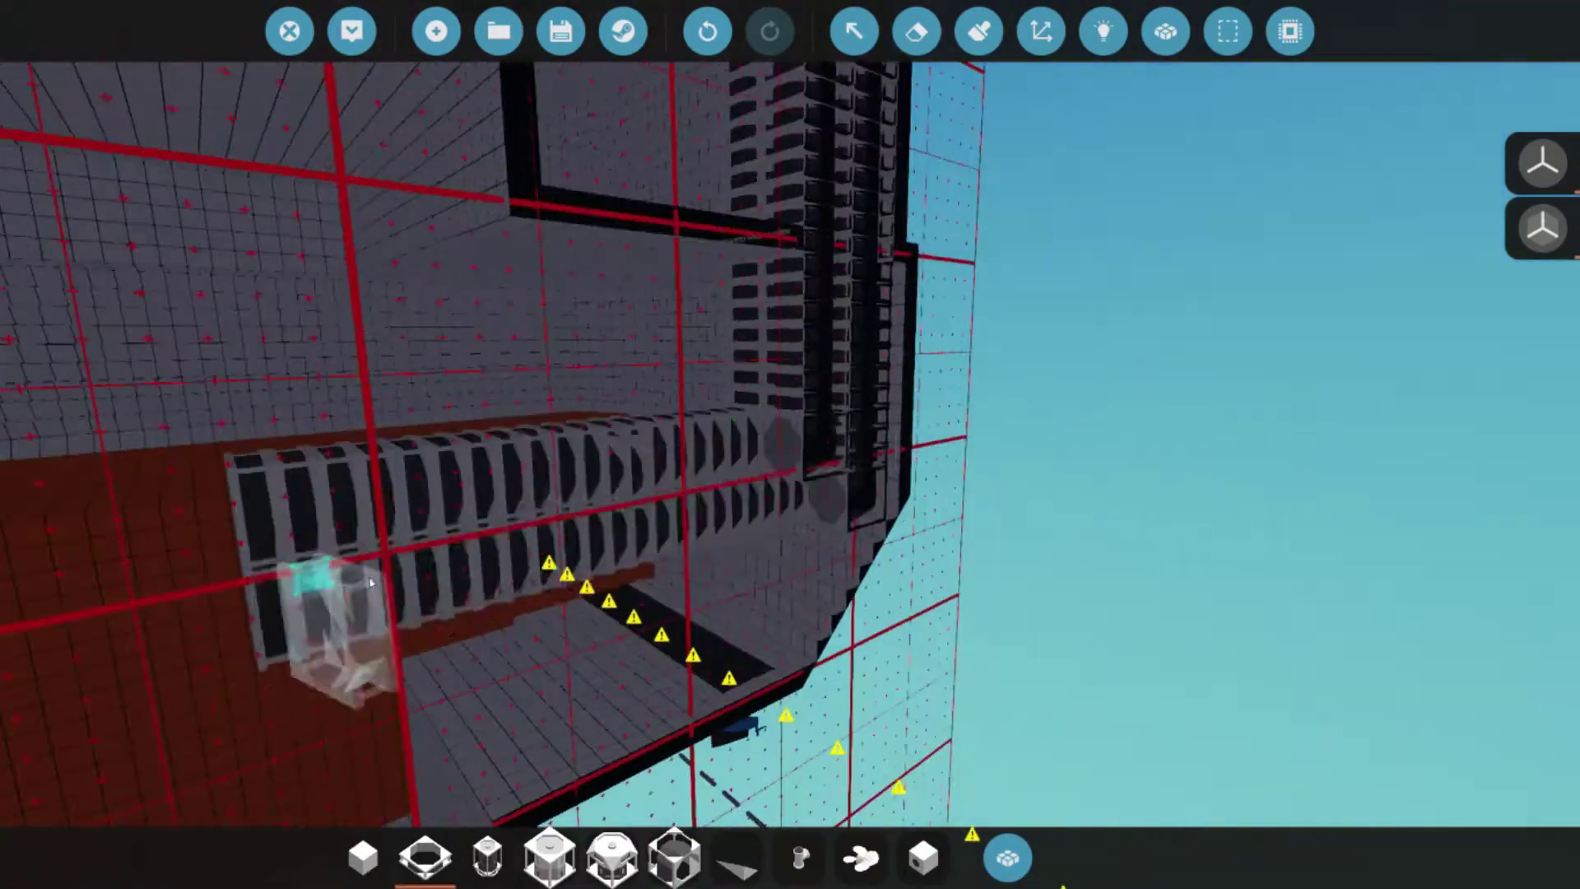
pyautogui.moveTo(318, 581); pyautogui.dragTo(628, 493)
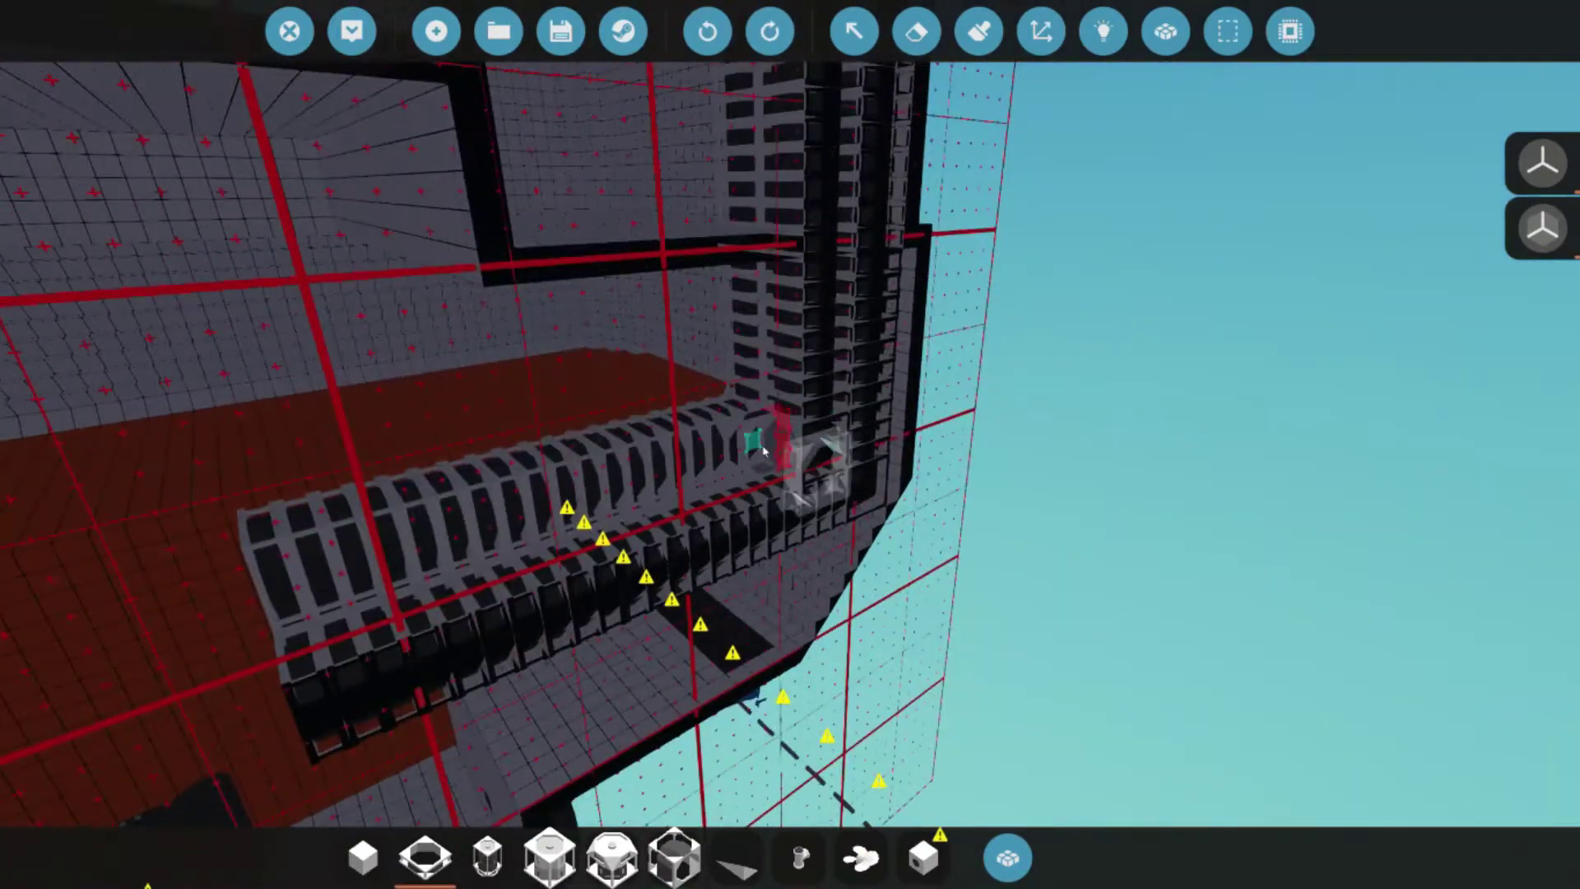
pyautogui.press('w')
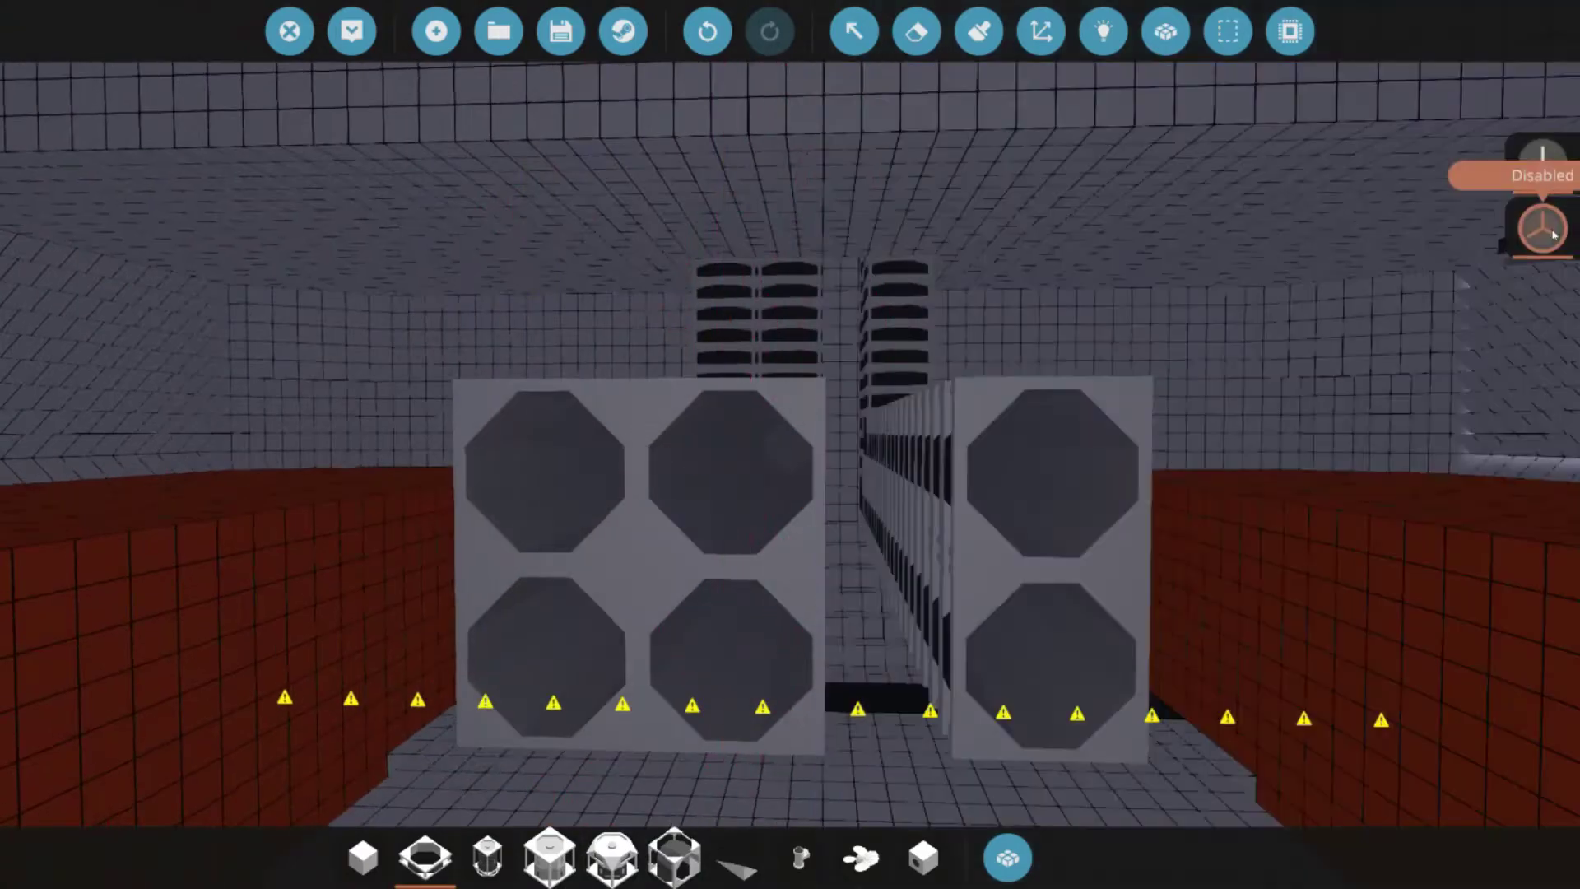
# - Undo the off-centre duct assembly and place straight jet ducts in a wider deck opening, mirrored about the ship's centreline
pyautogui.click(1554, 235)
pyautogui.click(711, 33)
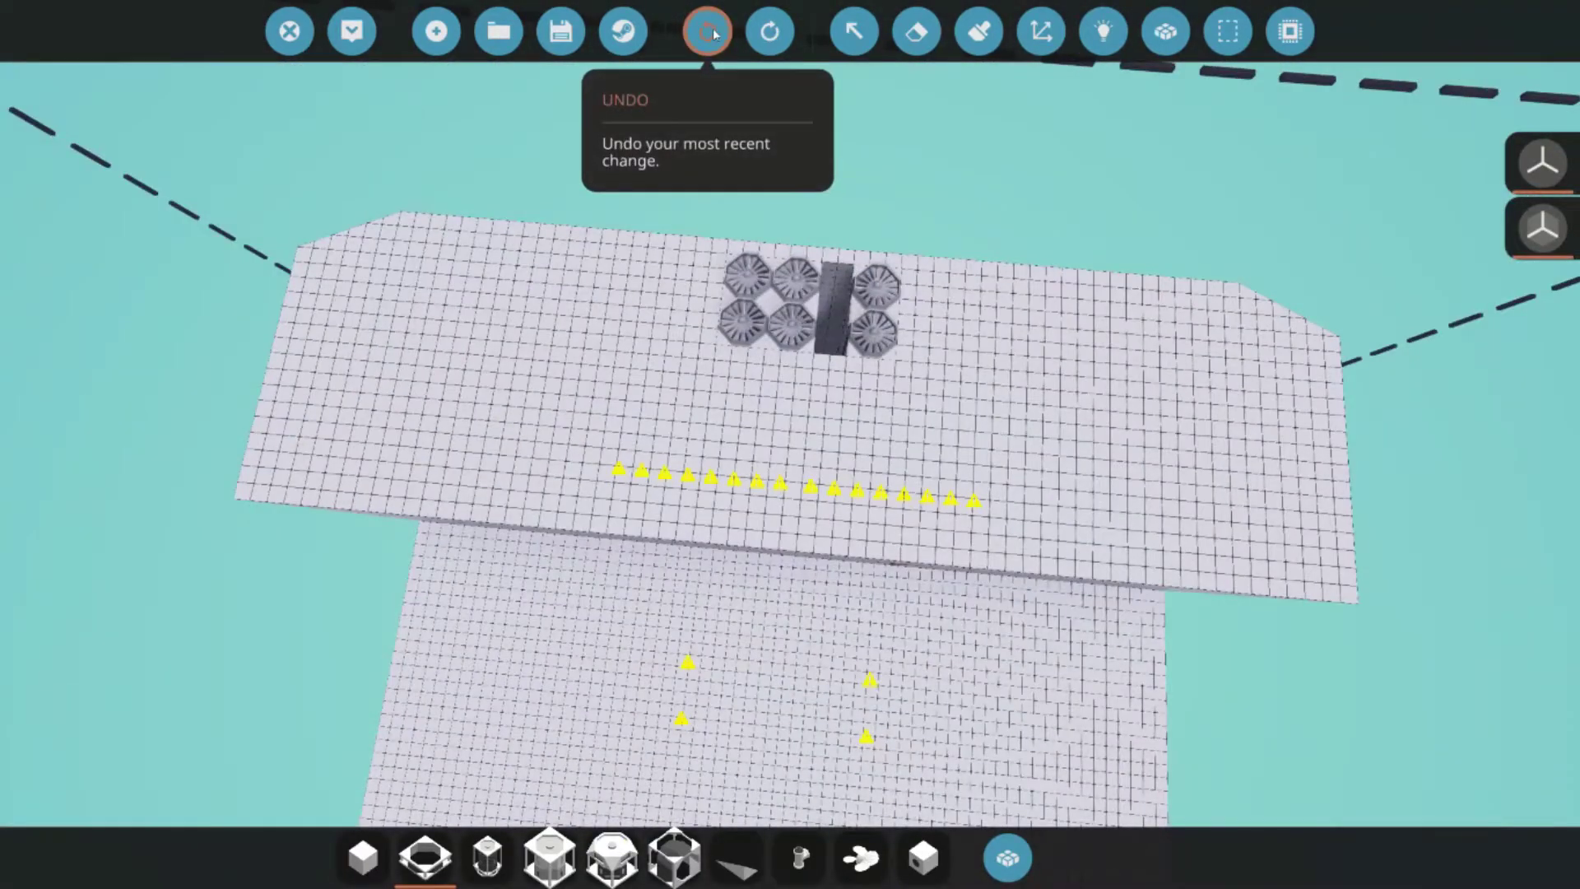
pyautogui.press('w')
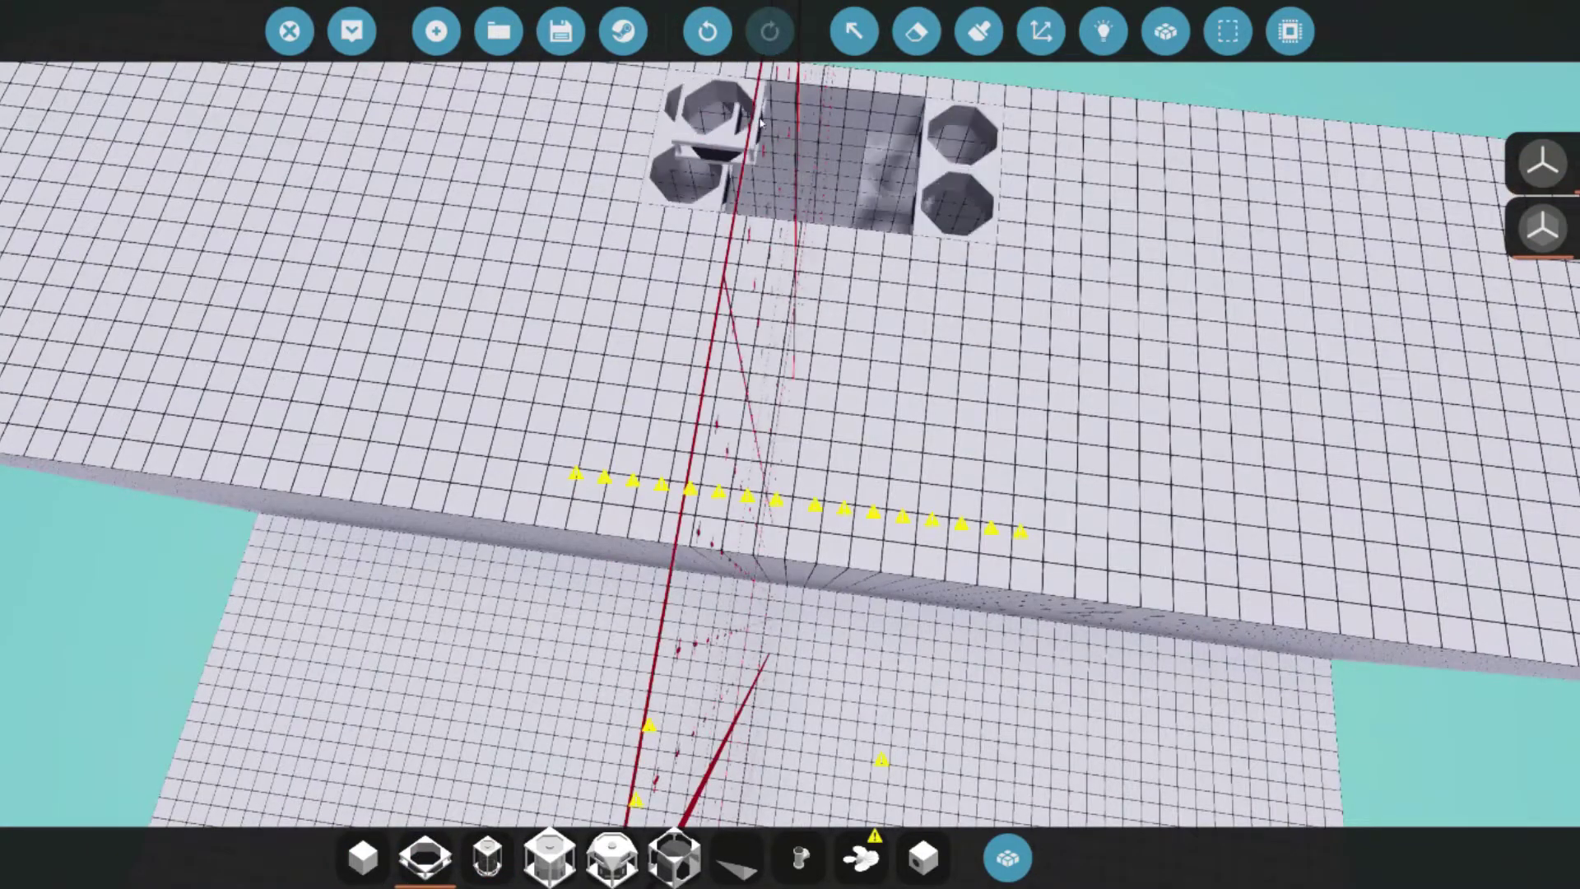
pyautogui.press('w')
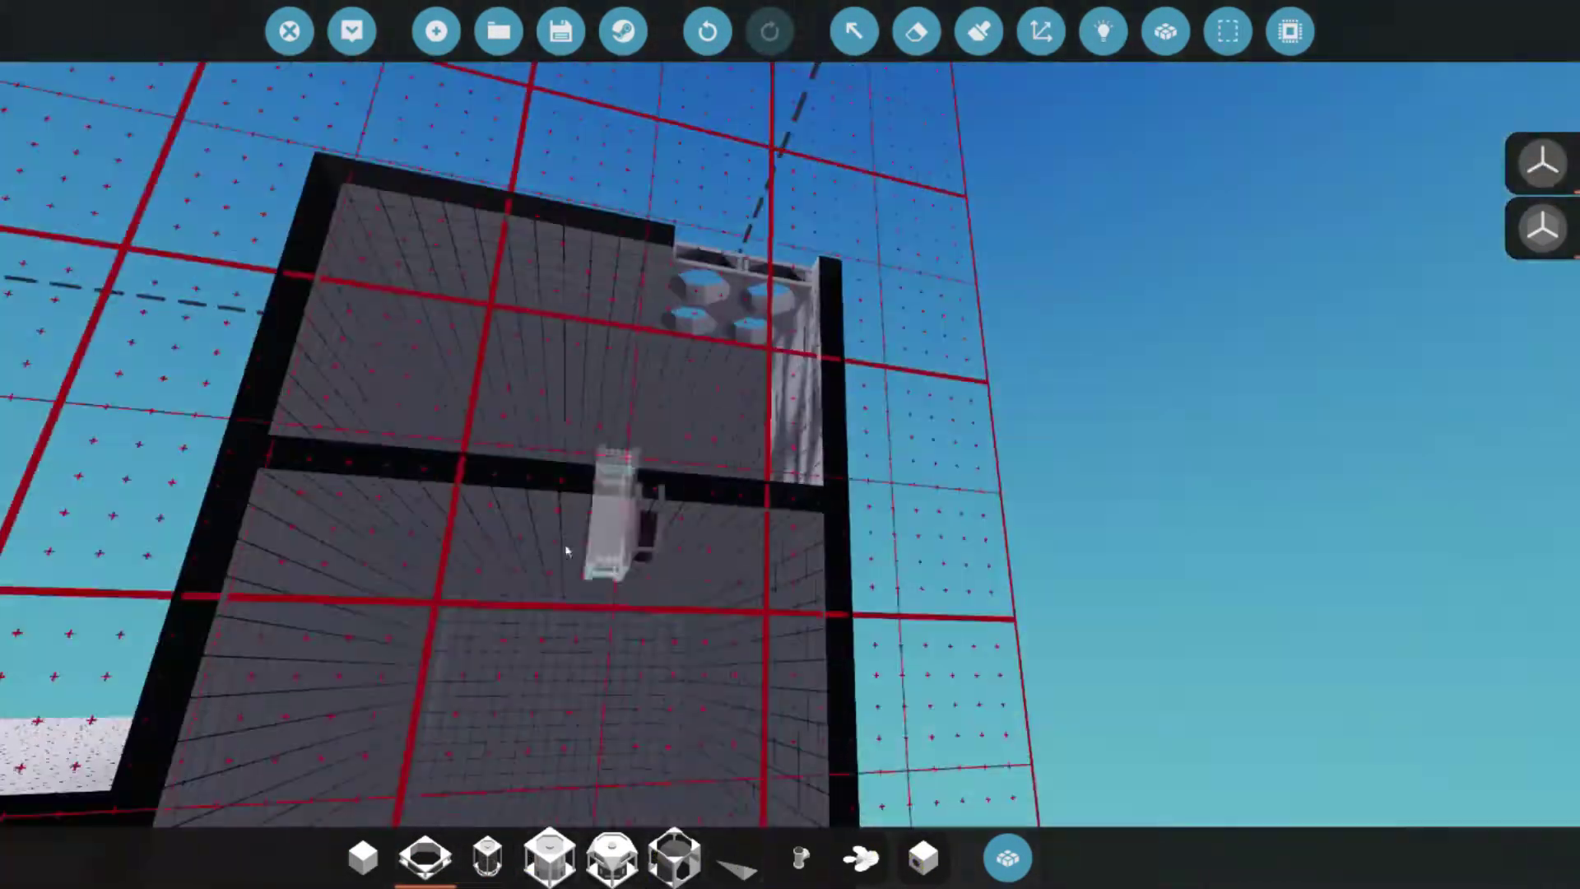
# - Build a block partition alongside the duct shaft through both levels of the stern block
pyautogui.press('w')
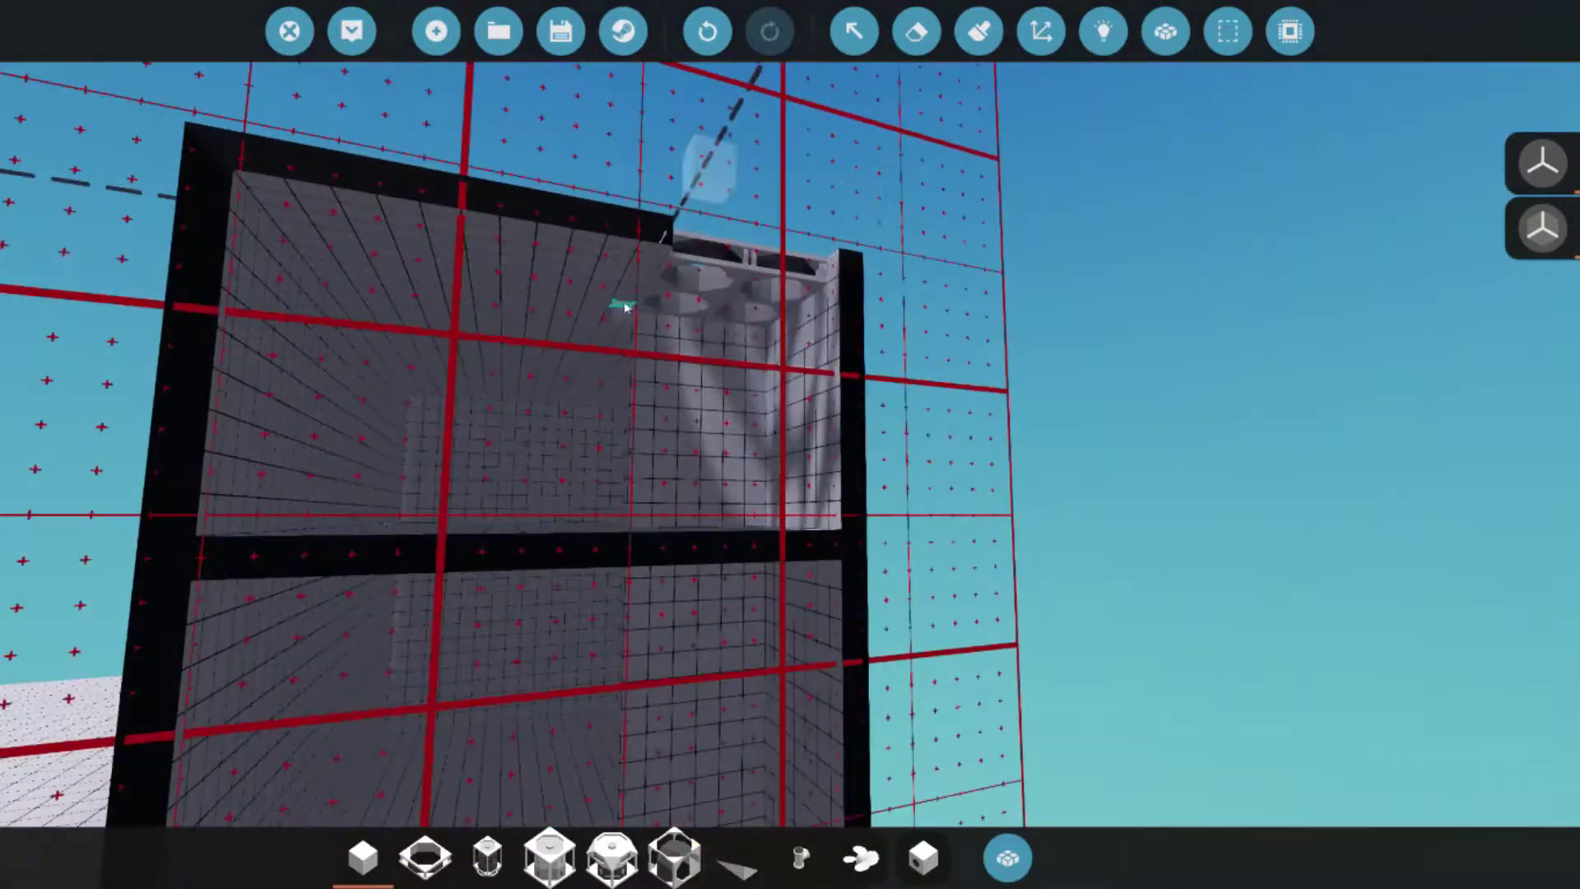
pyautogui.press('w')
pyautogui.press('w')
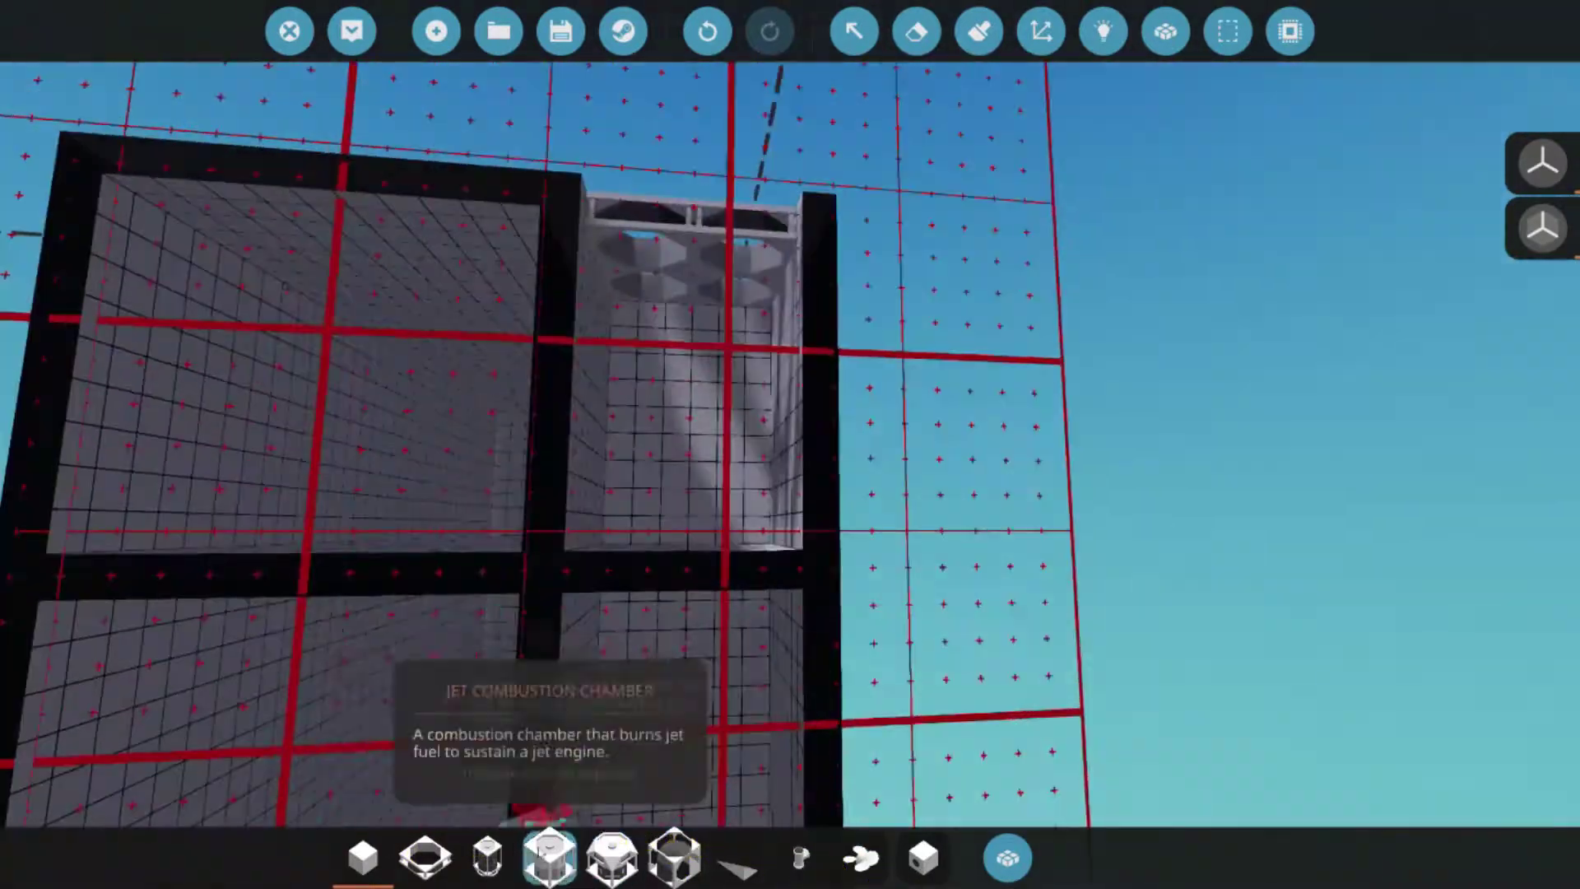
# - Erase the floors inside the partitioned shaft and stack straight jet ducts down through it into the hull
pyautogui.press('w')
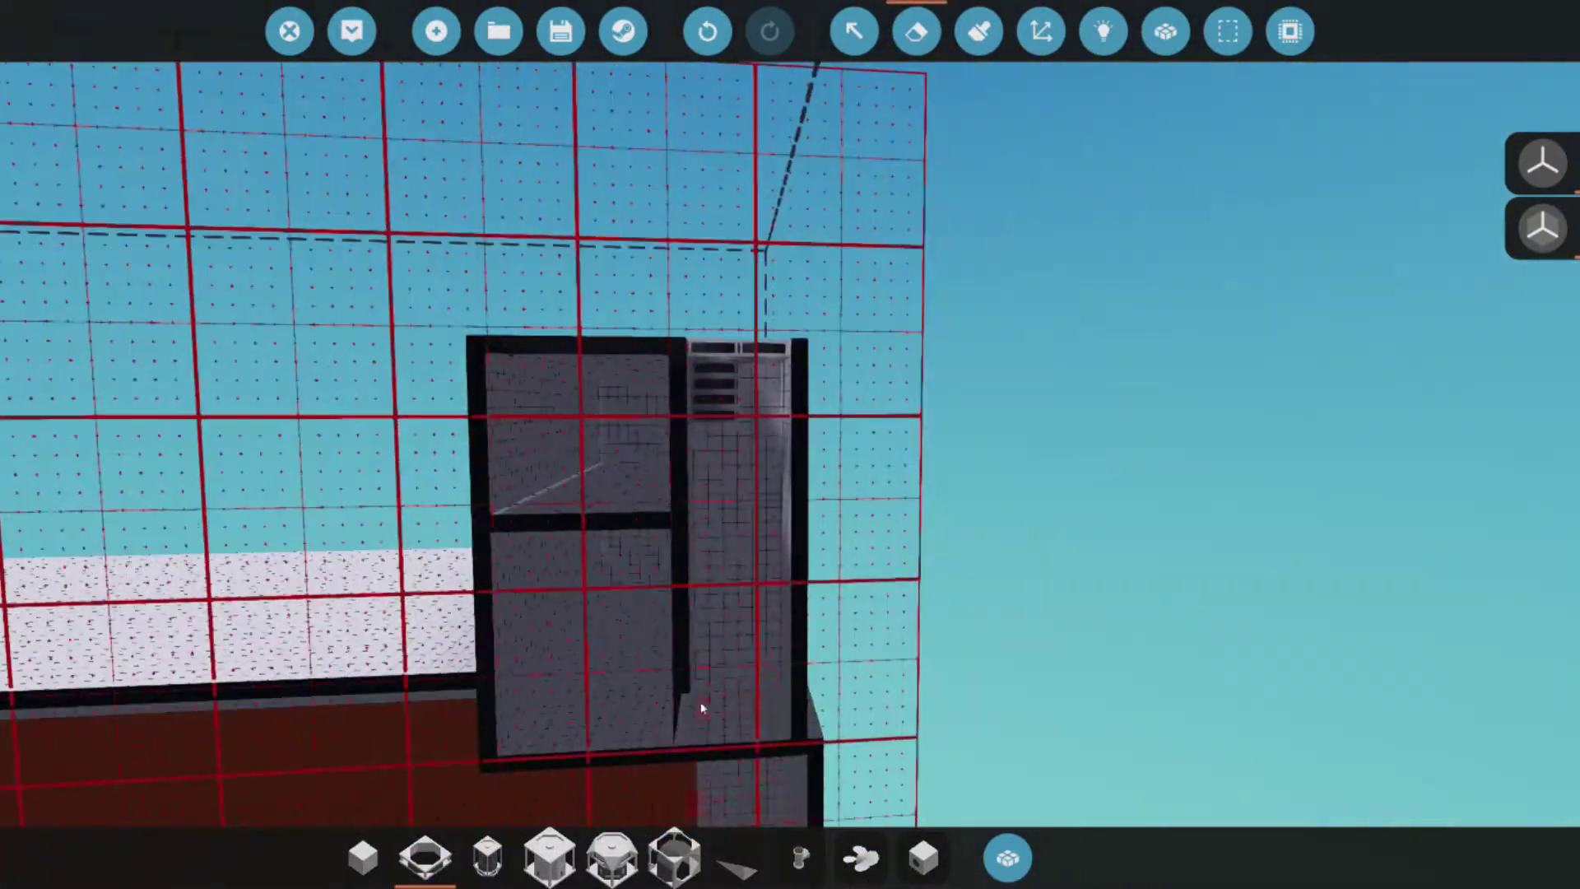
pyautogui.press('s')
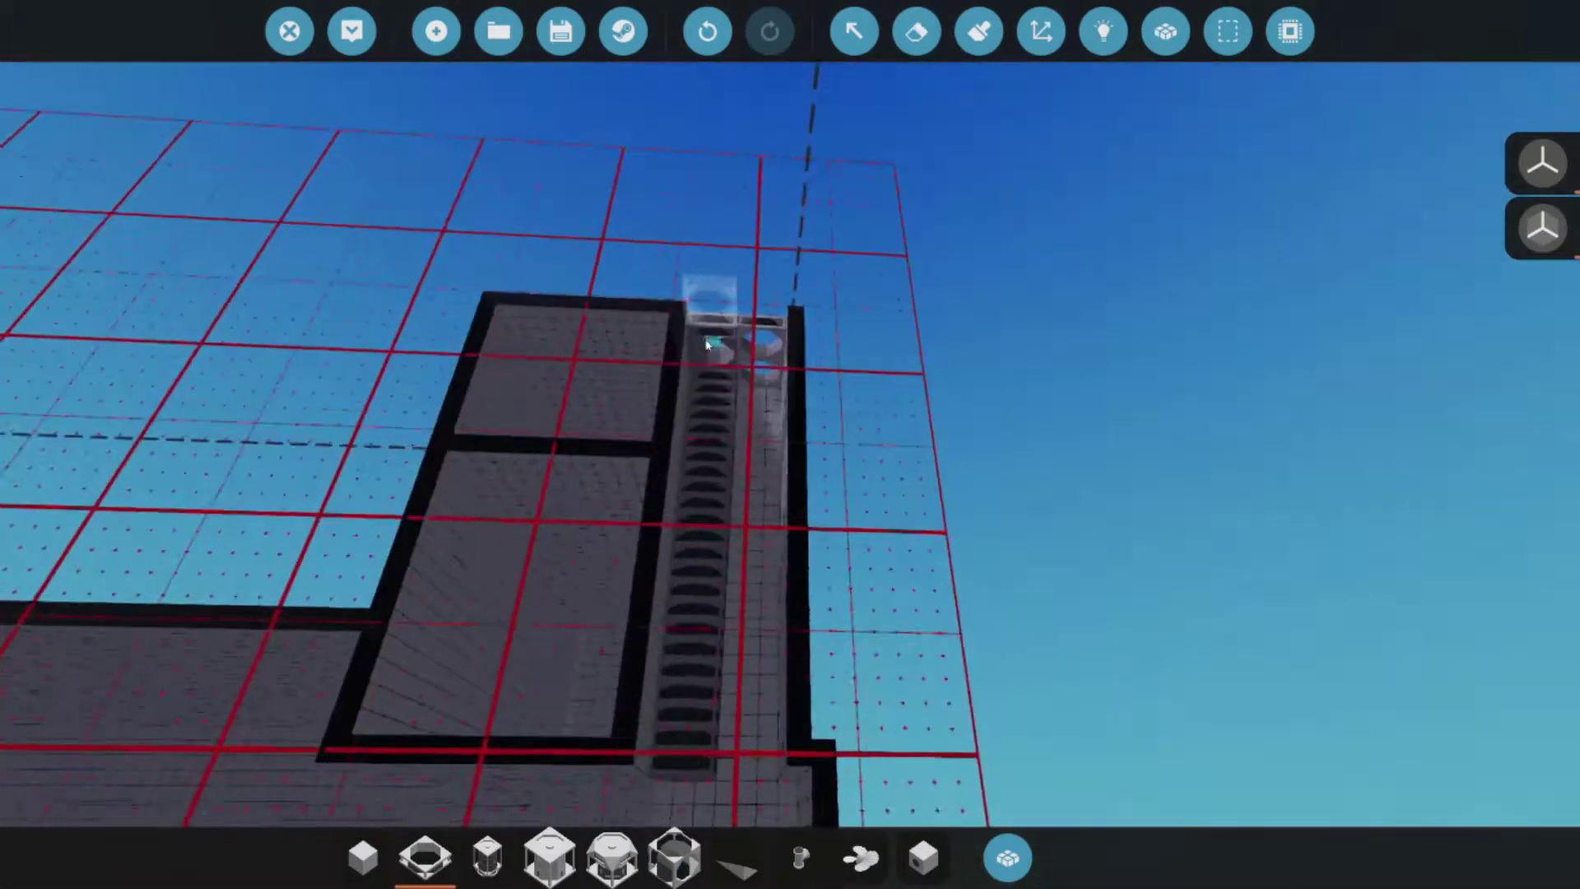
pyautogui.press('s')
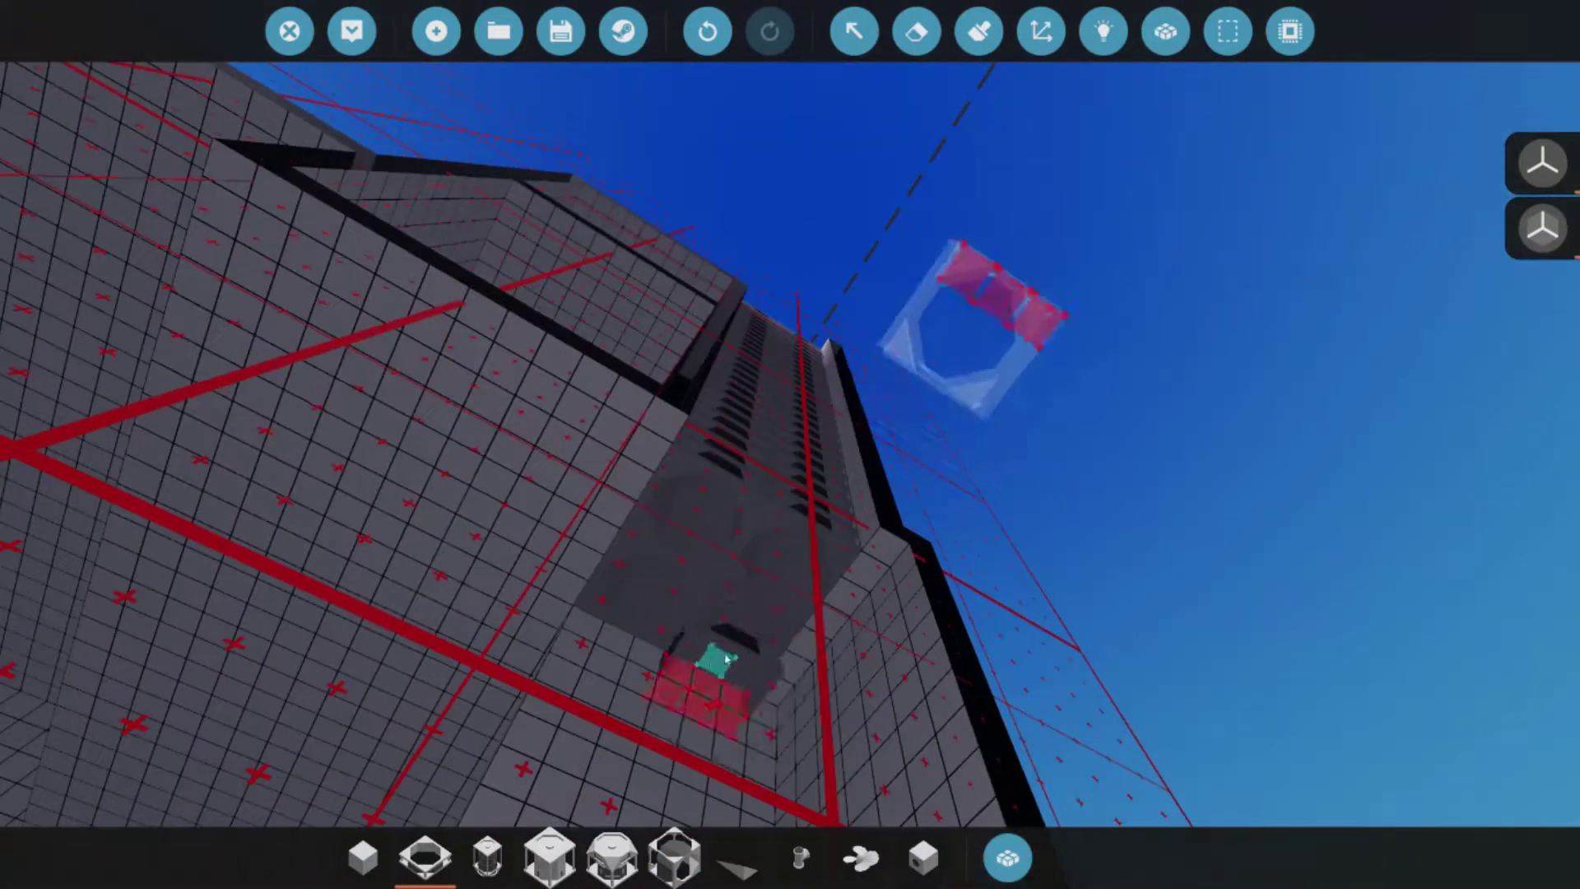
# - Place corner jet ducts beneath the vertical duct columns to turn them horizontally
pyautogui.press('6')
pyautogui.click(724, 625)
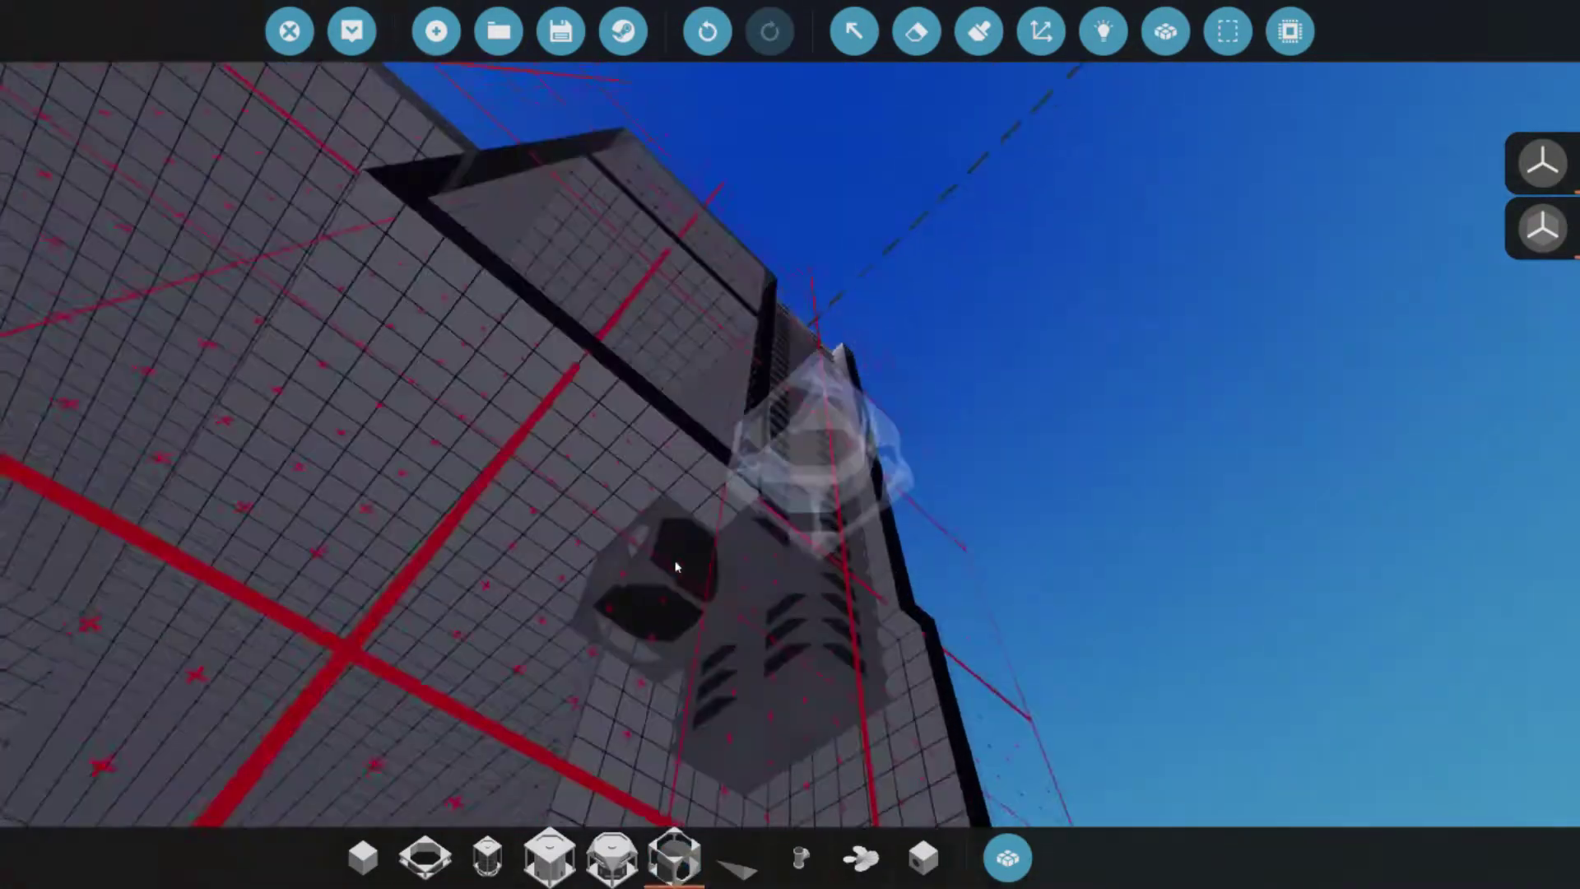
pyautogui.click(724, 685)
pyautogui.press('s')
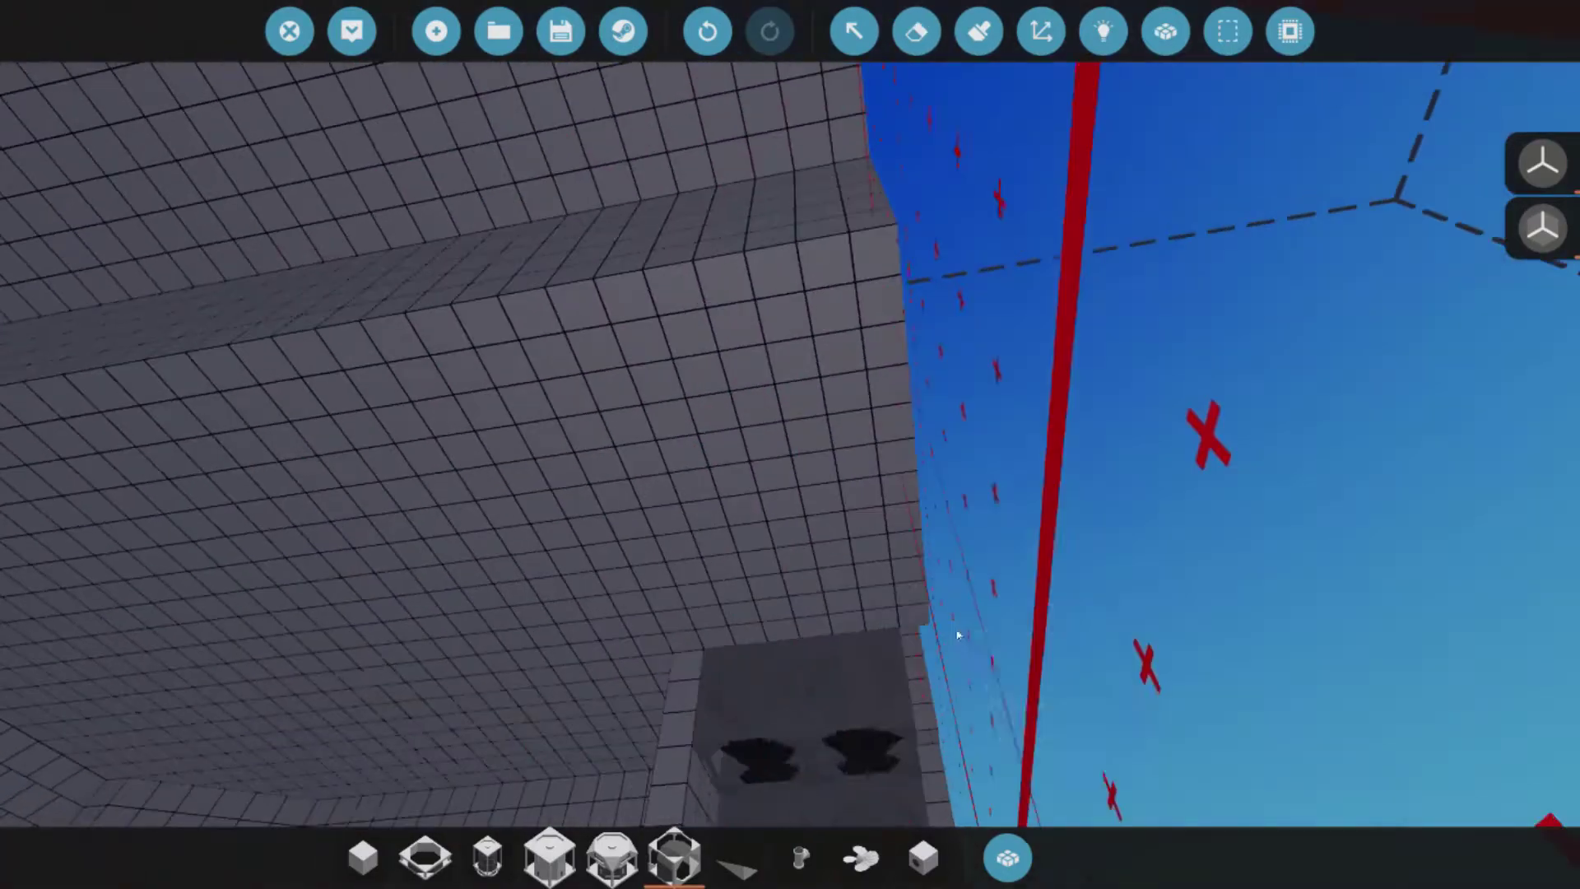
# - Build a block floor beneath the corner ducts and run two tiers of straight jet ducts horizontally into the hull
pyautogui.press('2')
pyautogui.press('s')
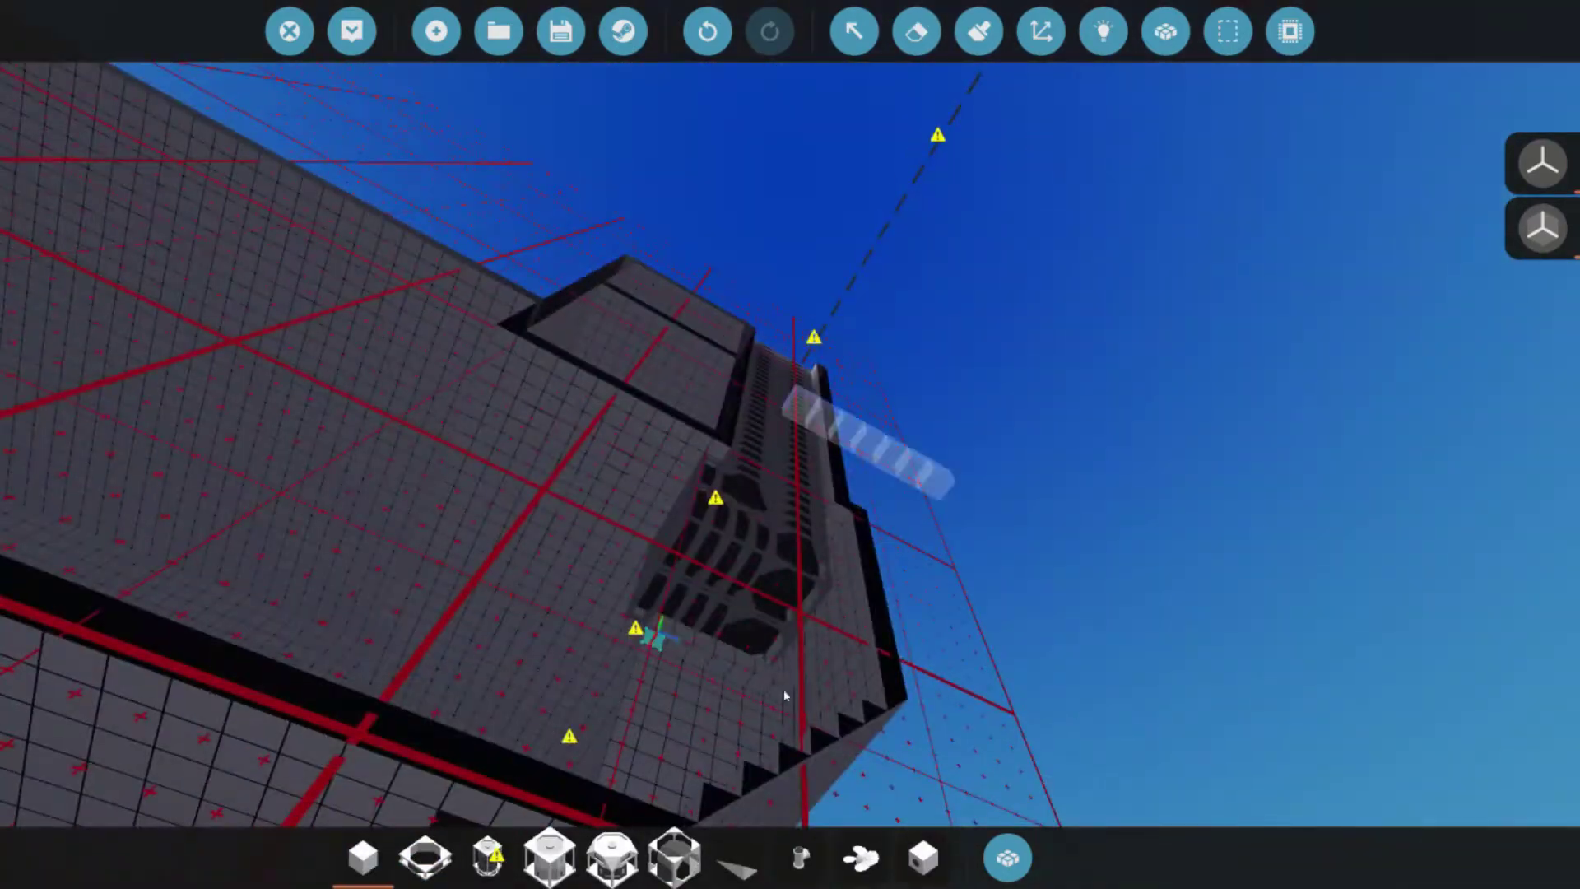
pyautogui.press('s')
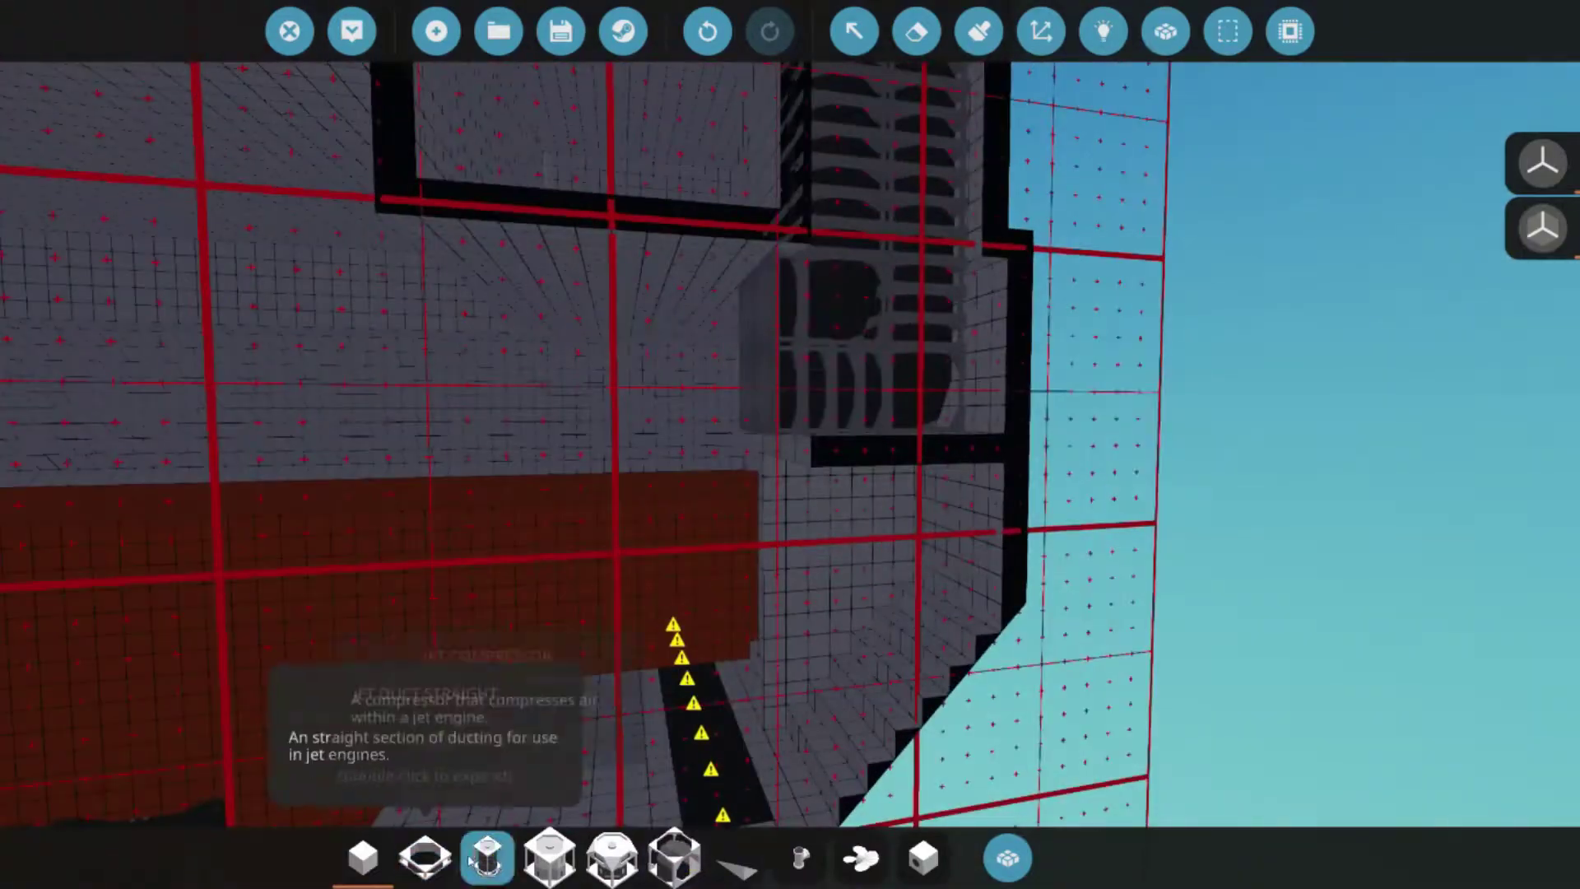
pyautogui.press('s')
pyautogui.press('2')
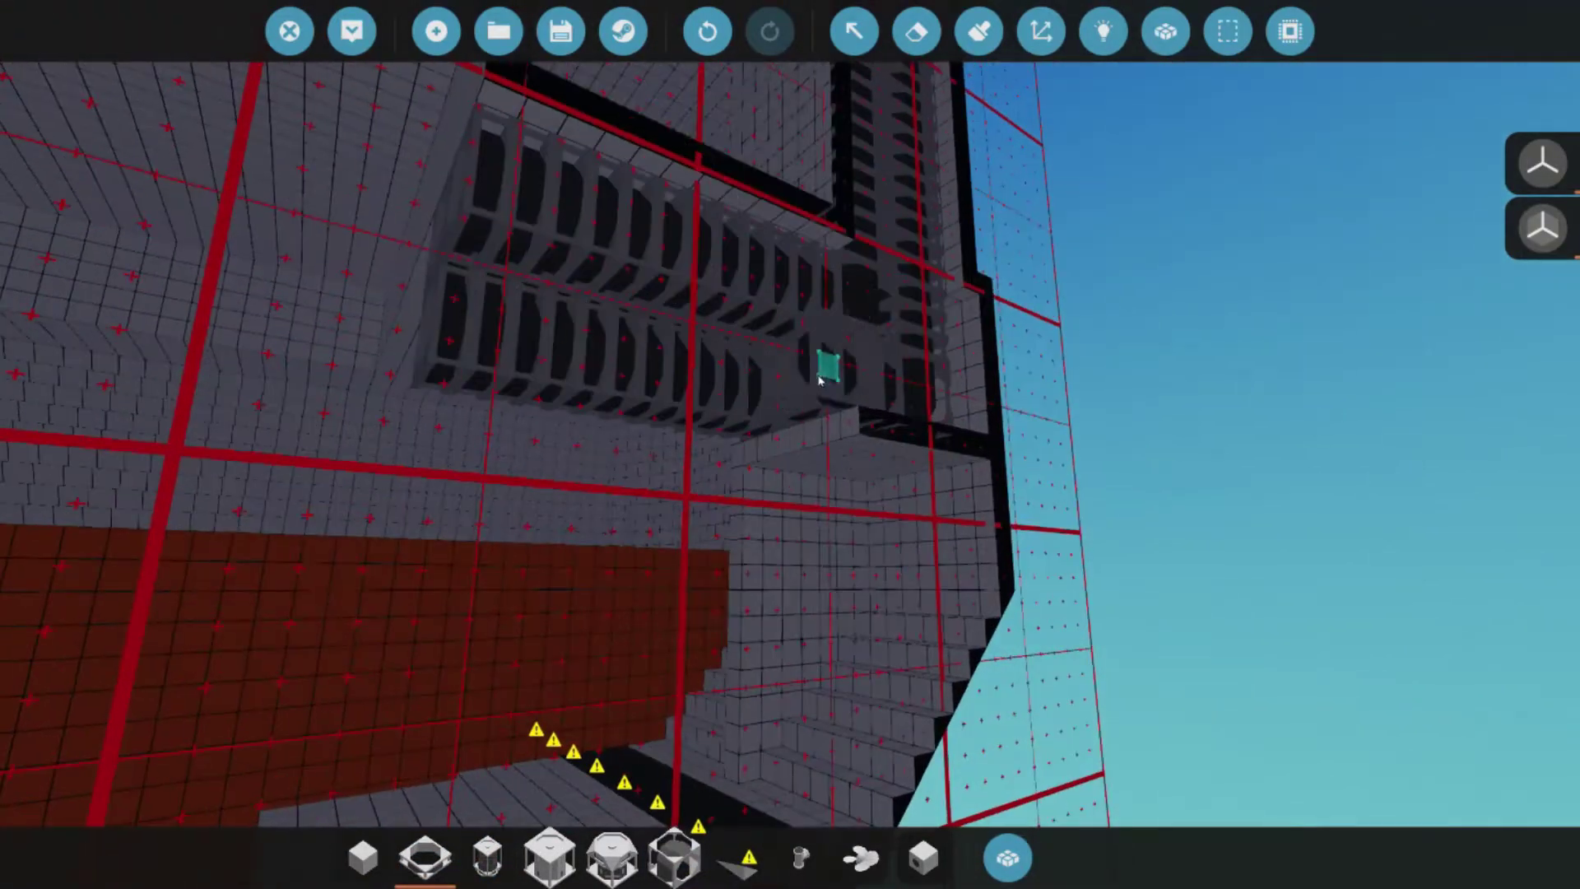
# - Search the inventory for "clut" and place a Clutch against the end wall of the lower hull compartment
pyautogui.click(1007, 858)
pyautogui.write('clut')
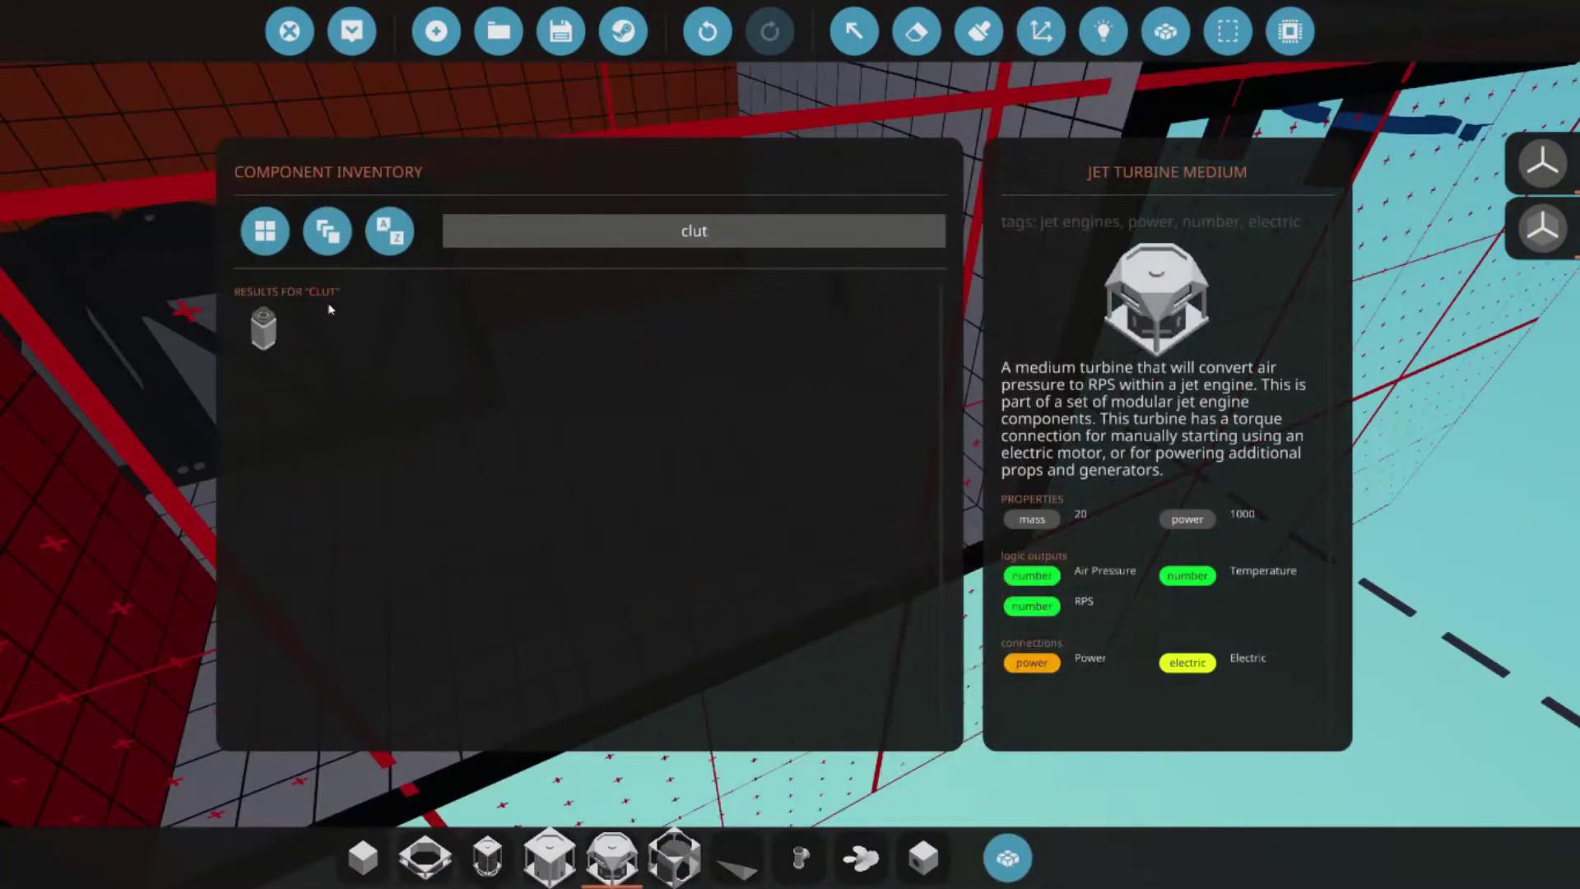
pyautogui.click(263, 329)
# - Search the inventory for "gear" and place Gearboxes in line with the clutch on the compartment floor
pyautogui.click(1007, 858)
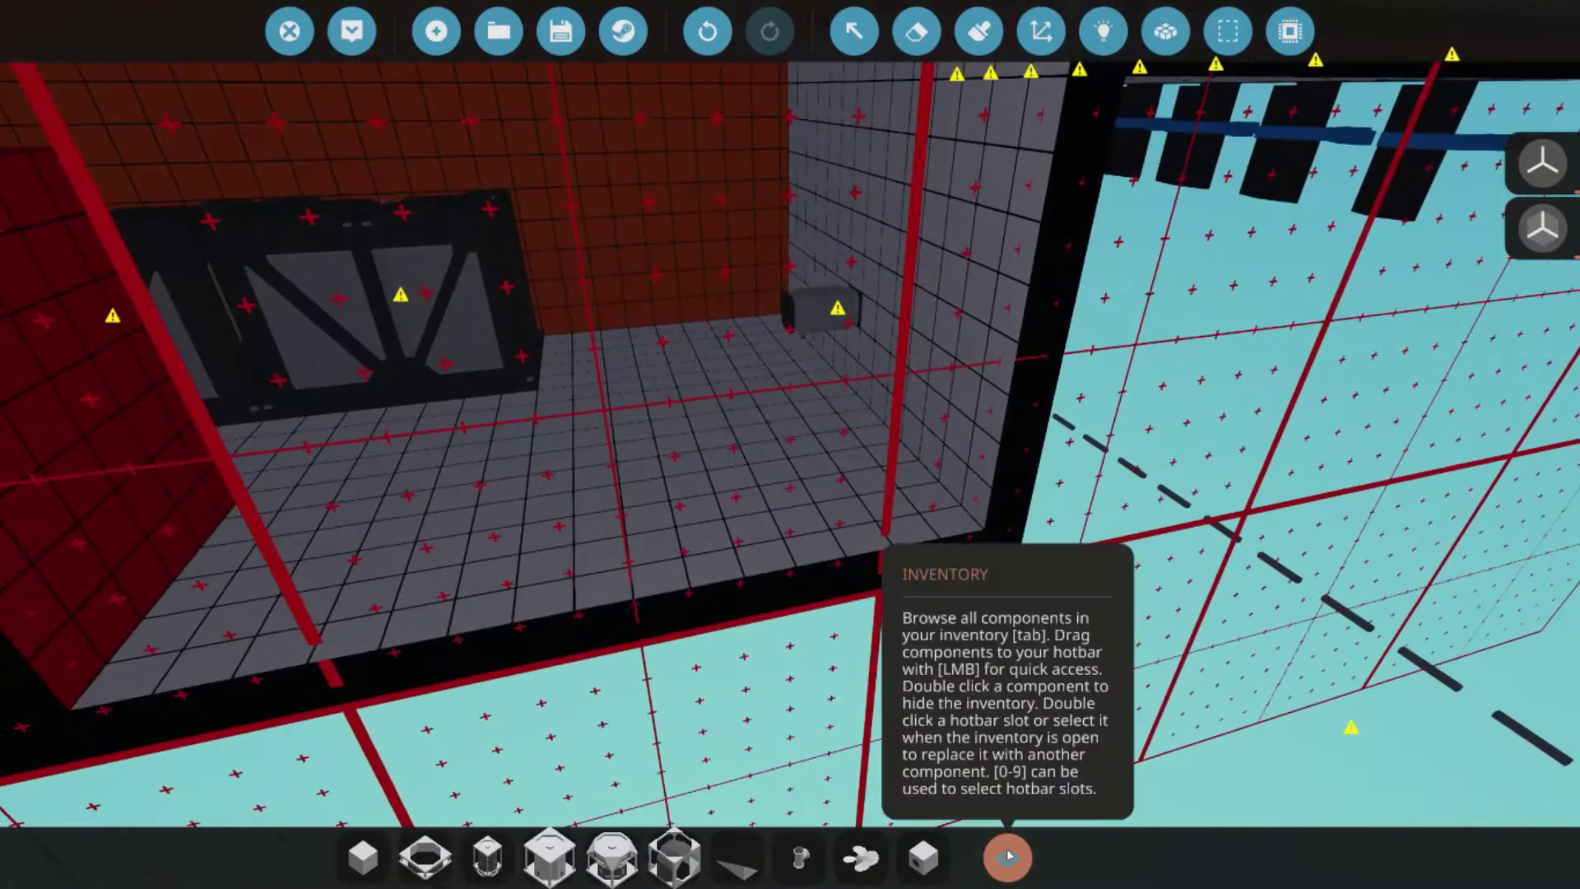
pyautogui.click(1008, 858)
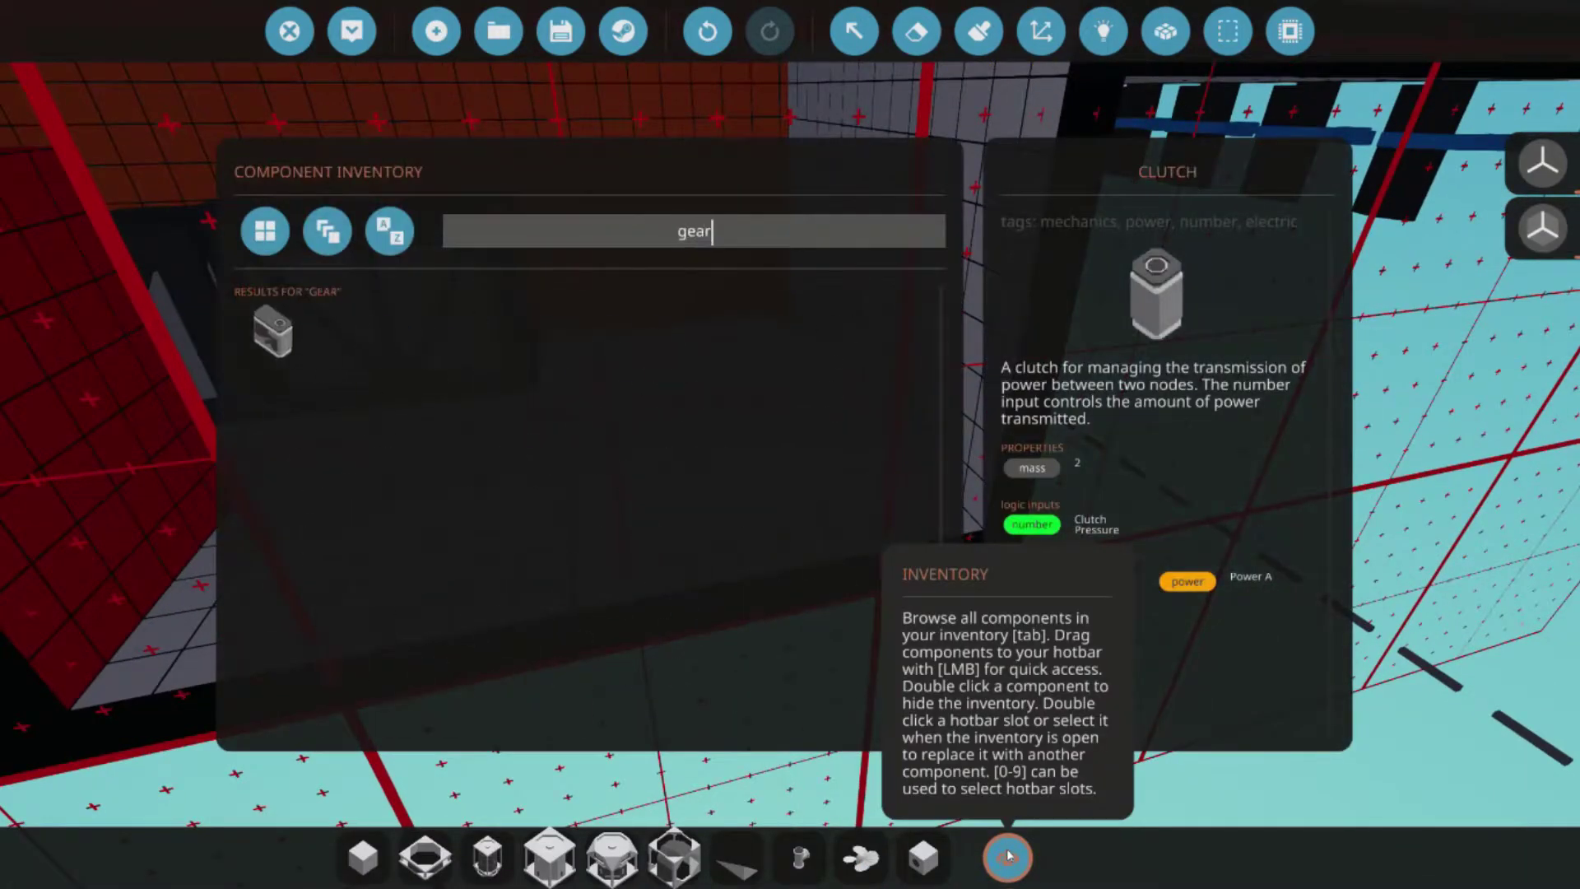
pyautogui.doubleClick(263, 329)
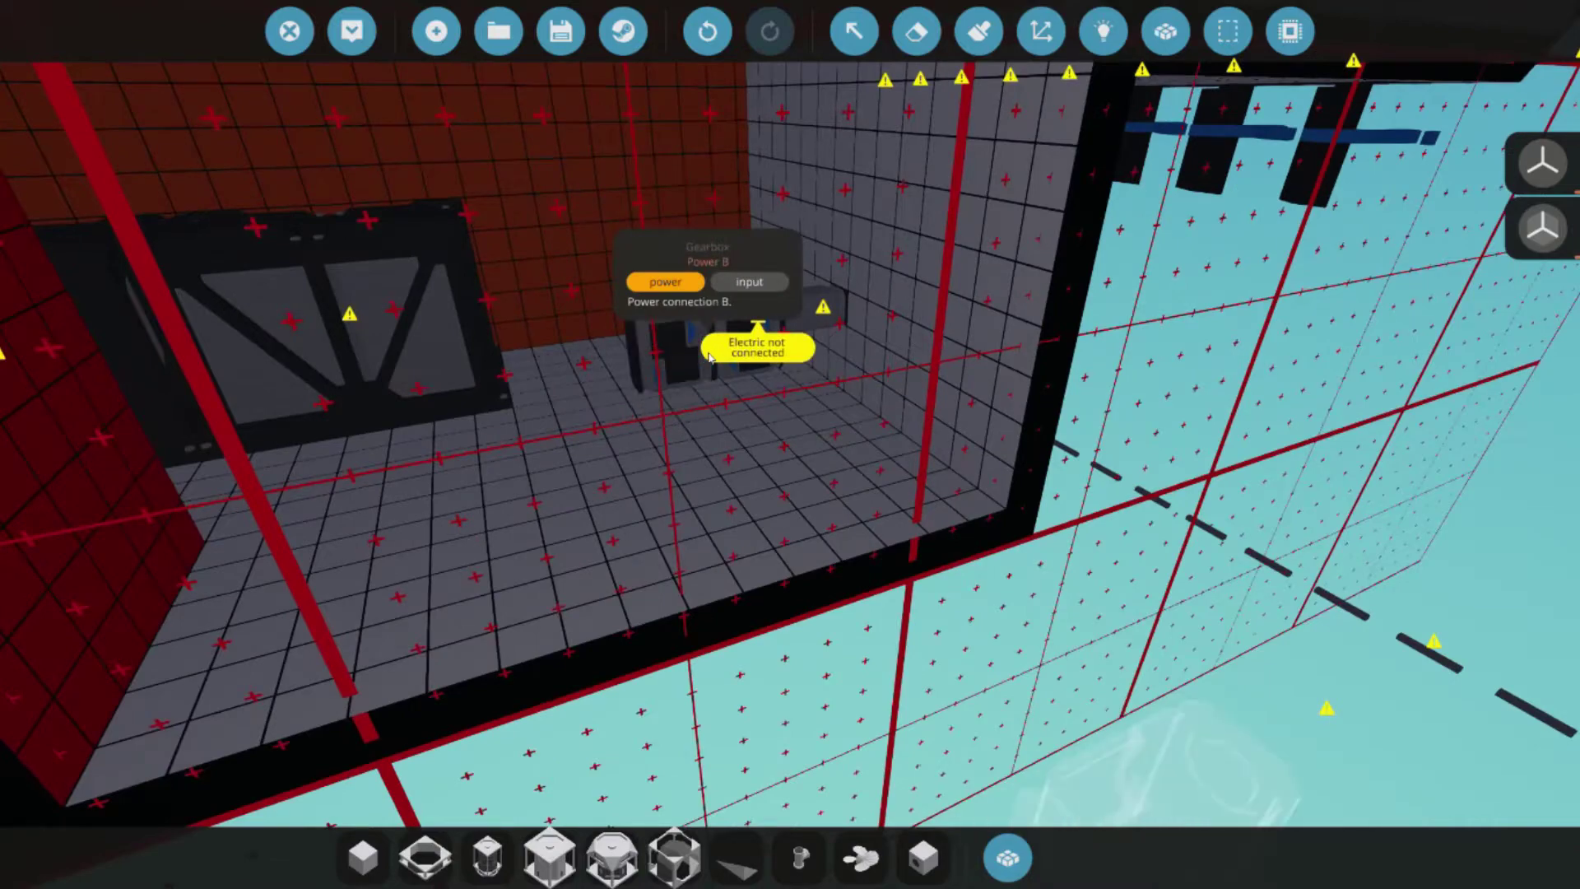
pyautogui.press('w')
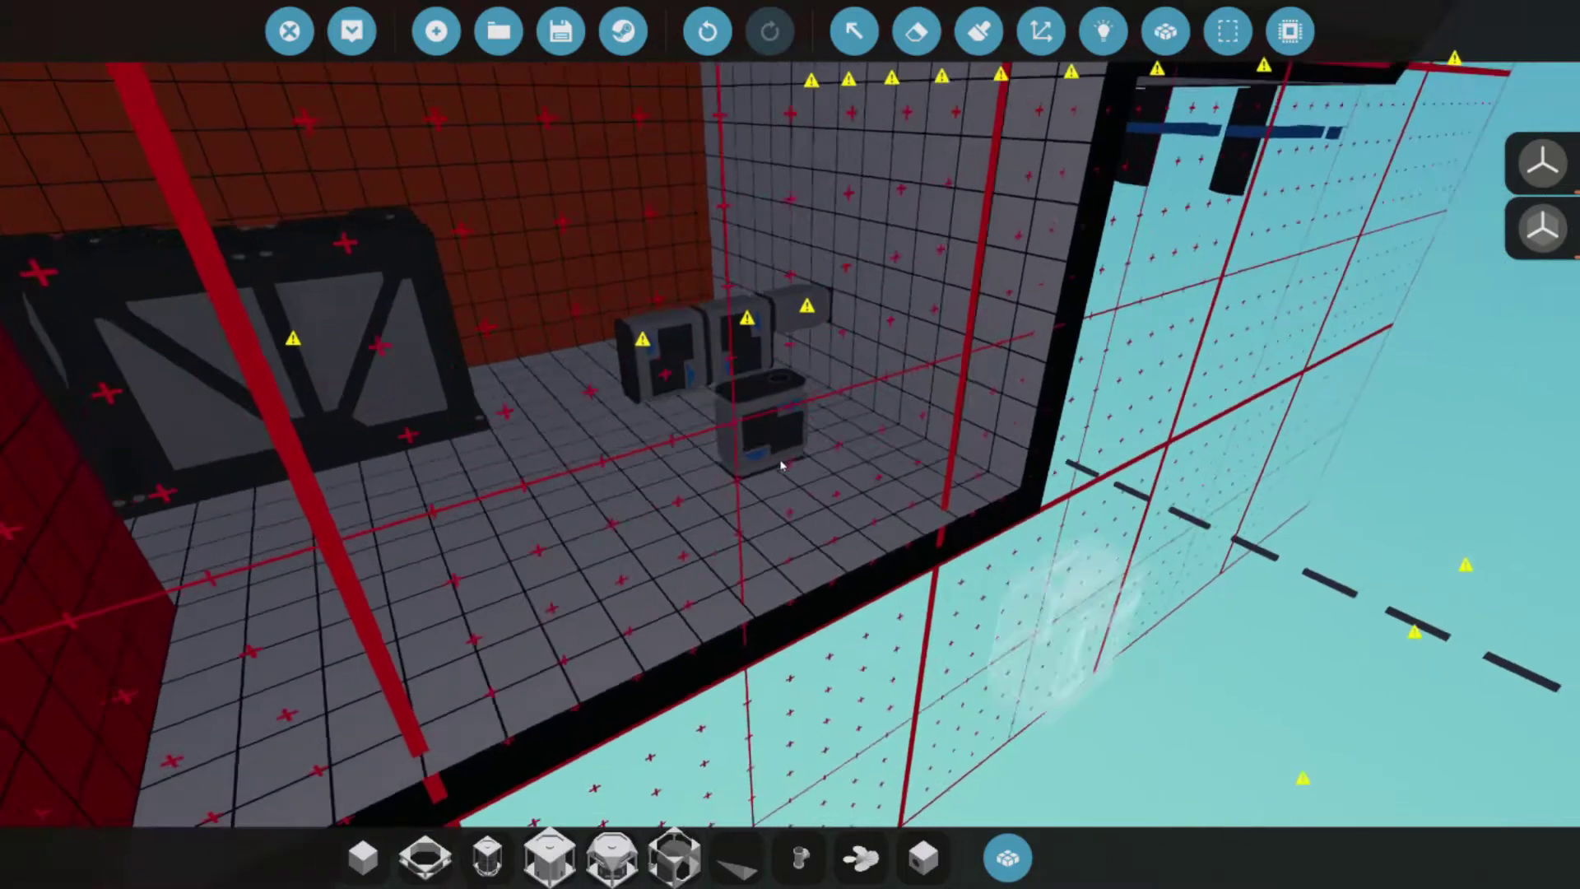
pyautogui.click(799, 858)
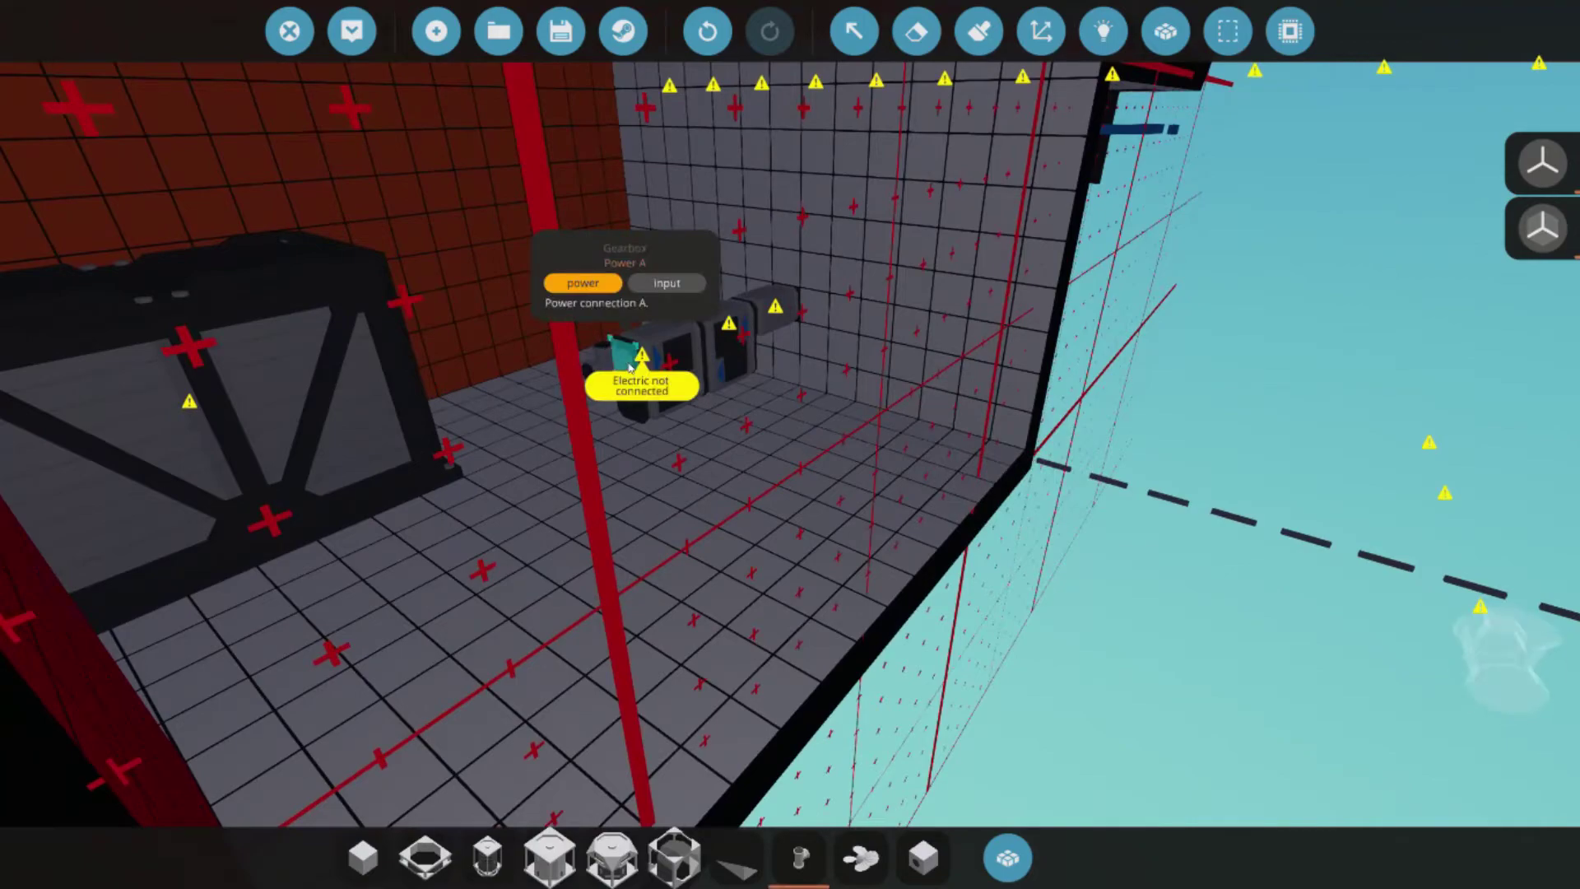
pyautogui.press('s')
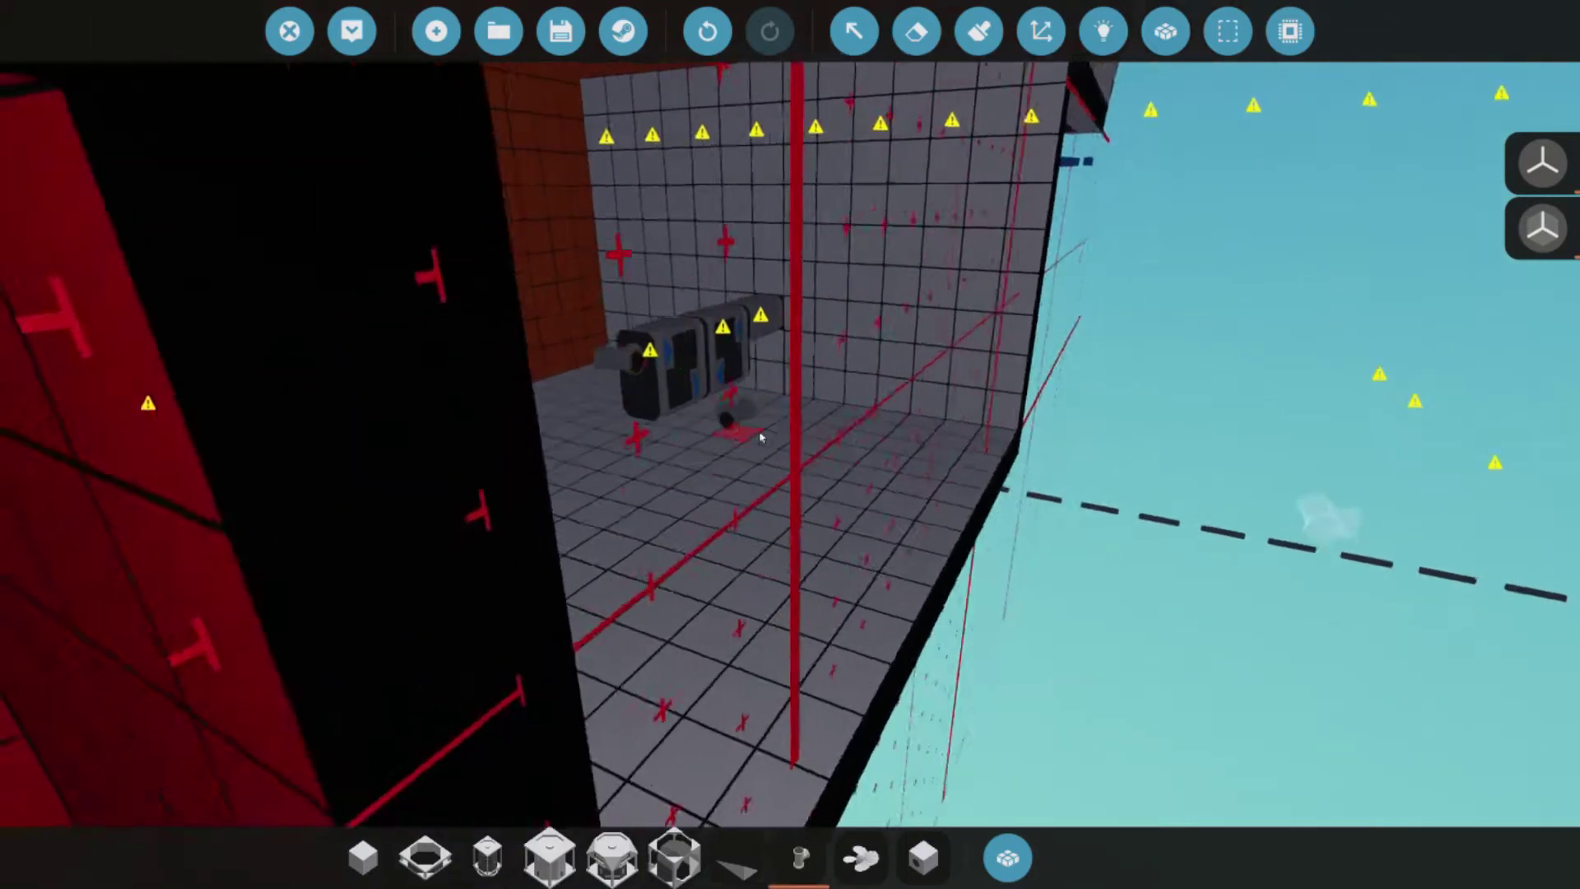
pyautogui.press('w')
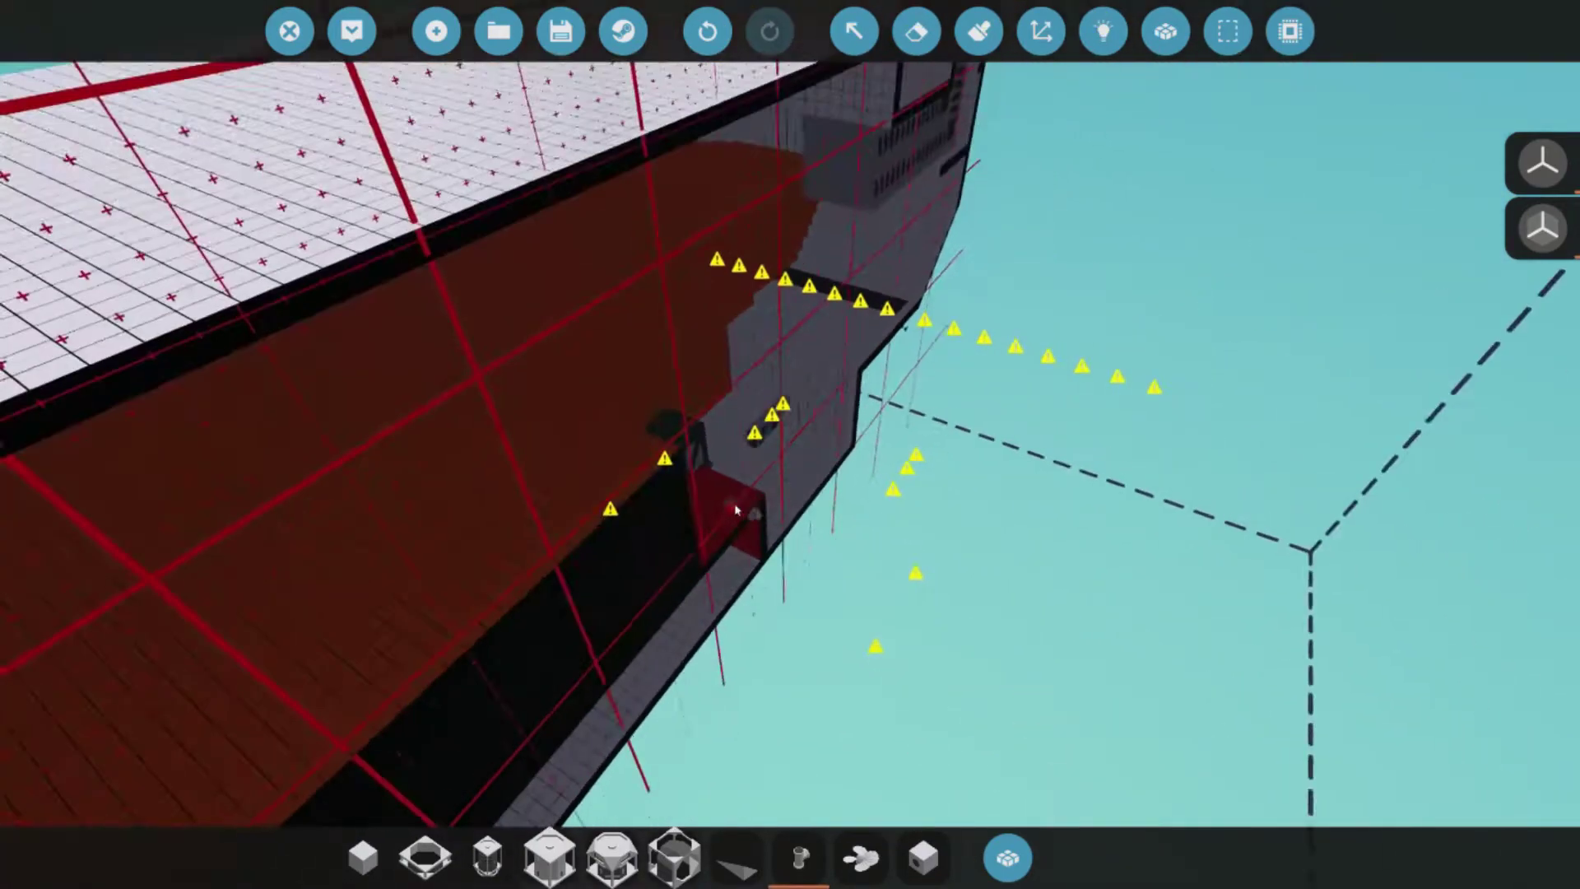
pyautogui.press('s')
pyautogui.press('w')
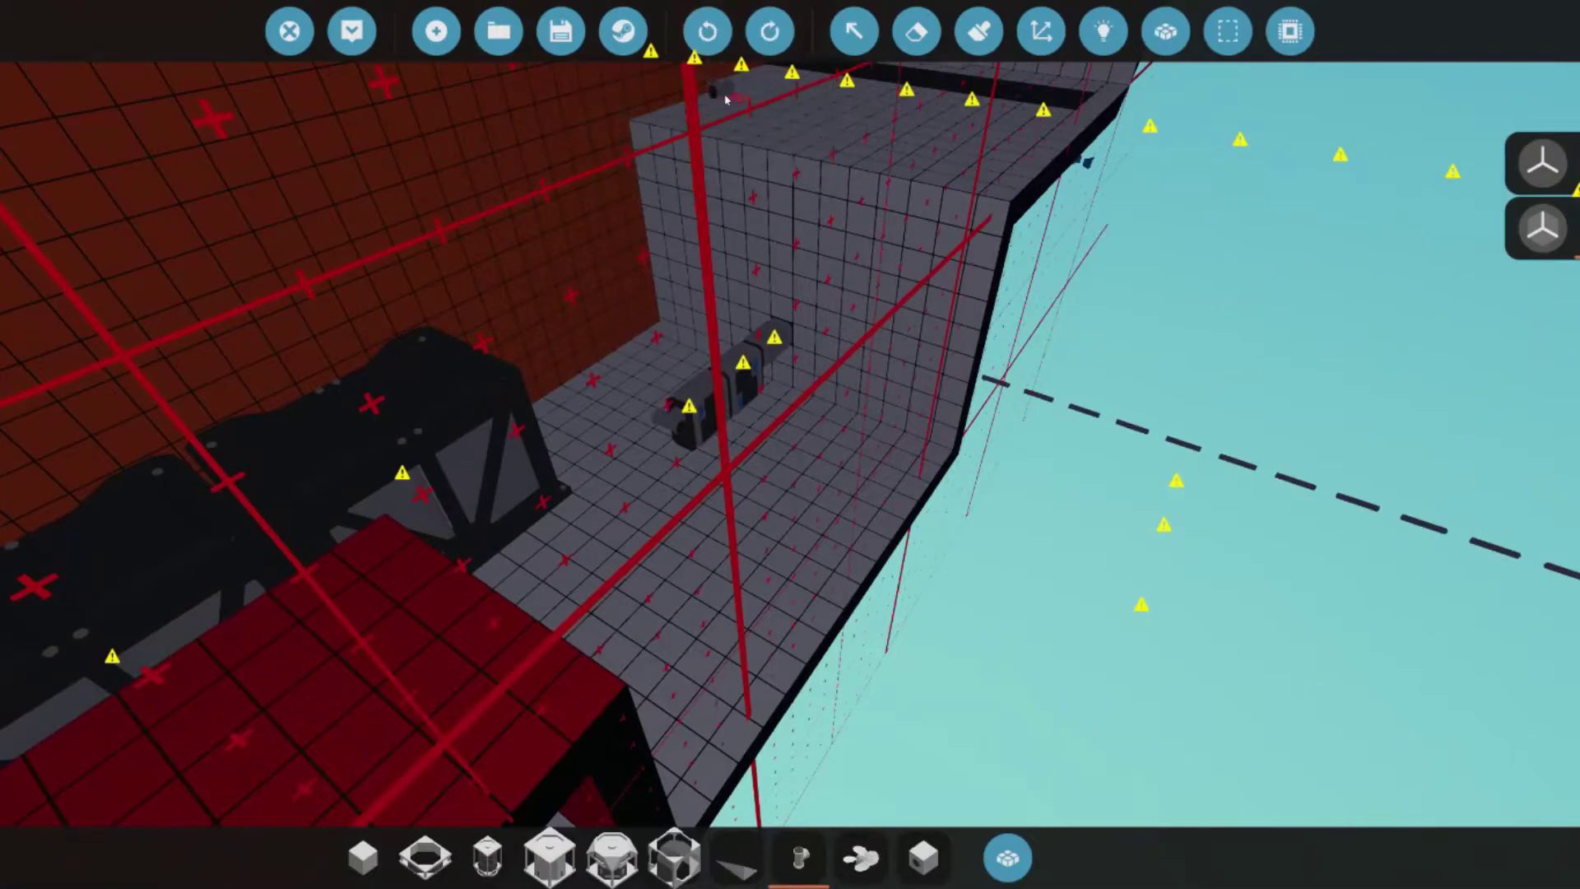
pyautogui.press('s')
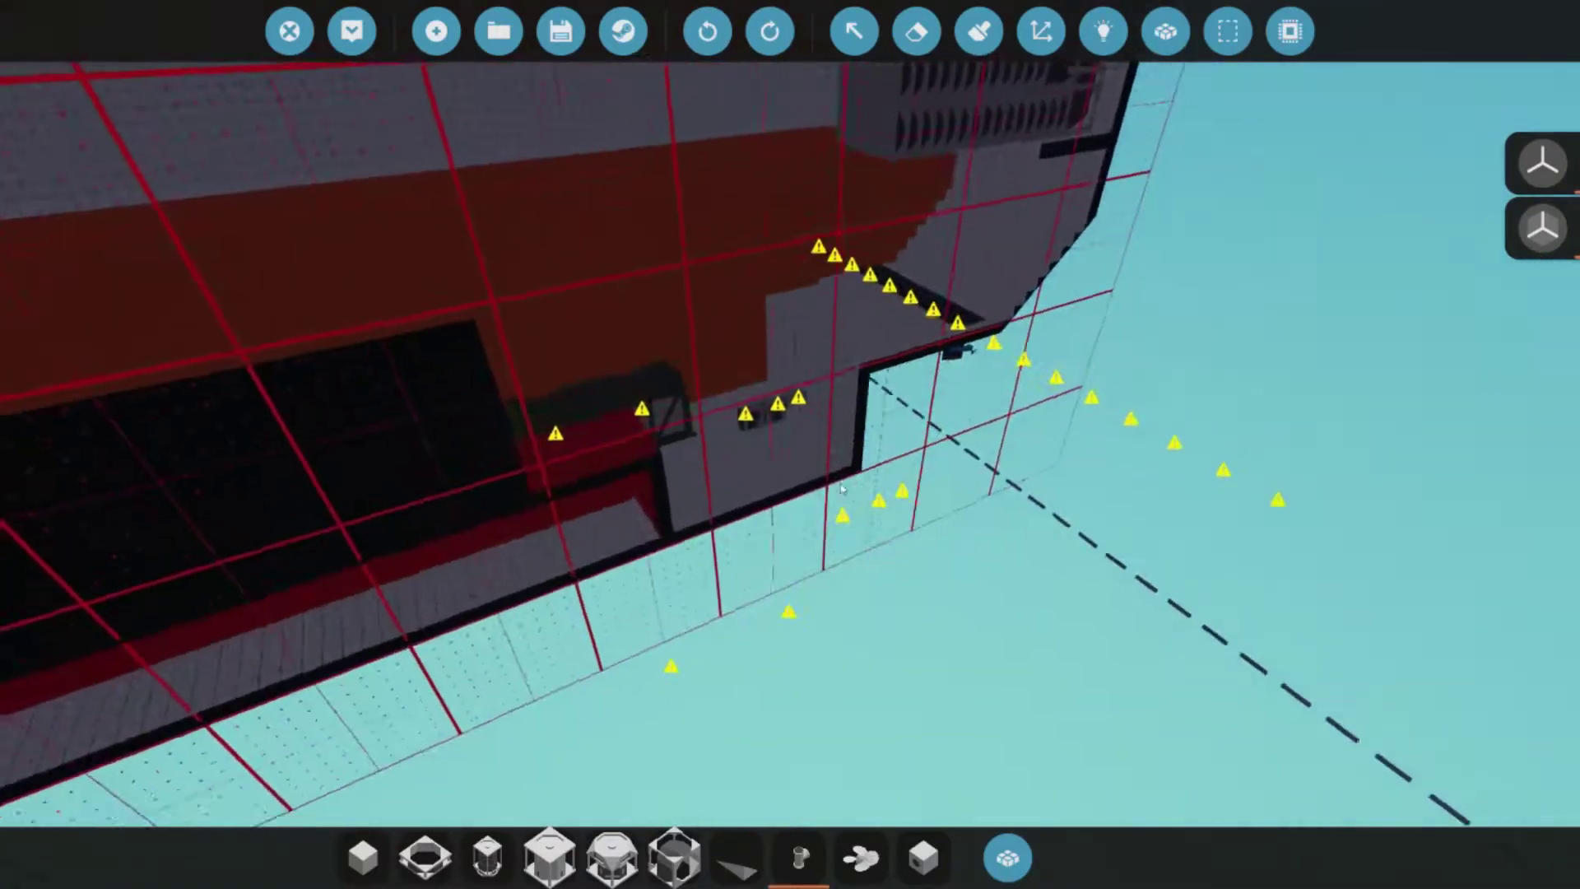
pyautogui.press('w')
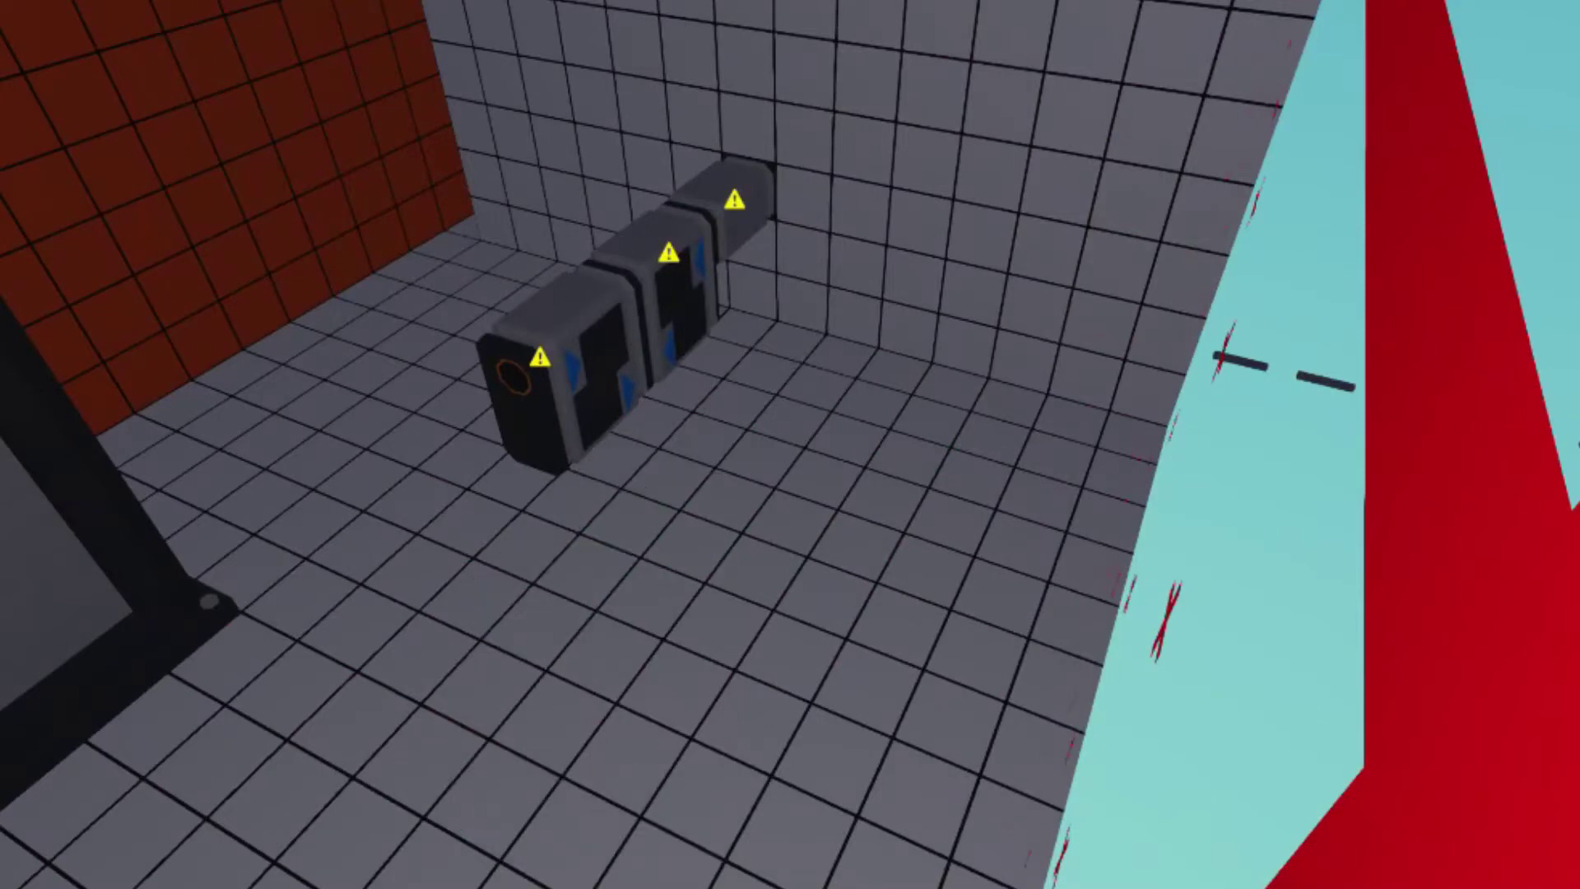
# - Search the component inventory for "angl" and "stra" to get the Pipe Angle and the Pipe Straight
pyautogui.press('Tab')
pyautogui.click(236, 279)
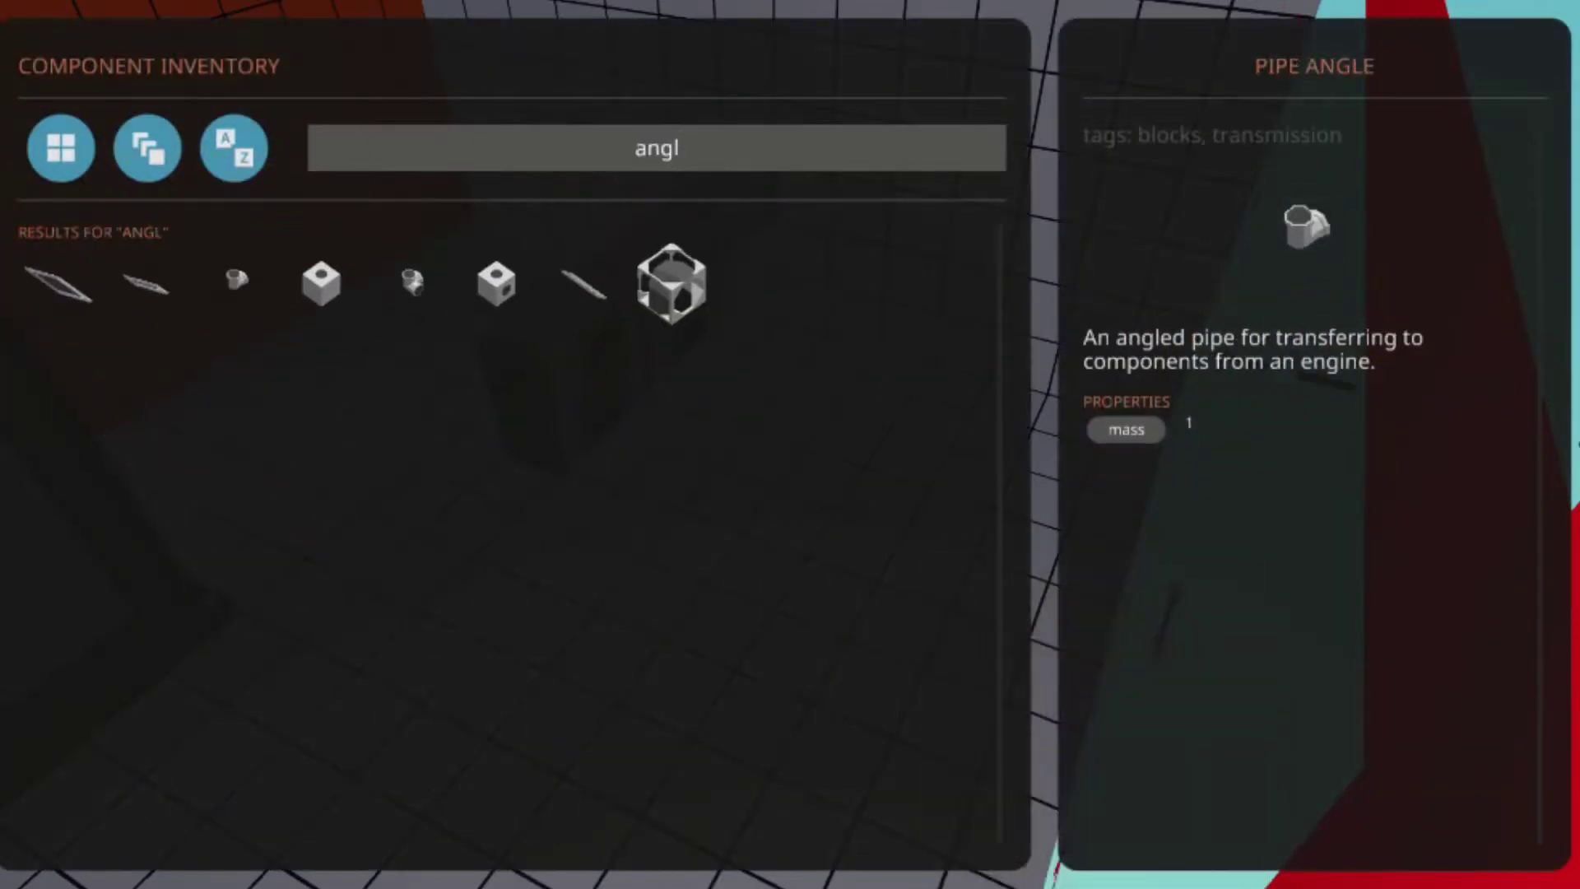
pyautogui.click(754, 146)
pyautogui.write('stra')
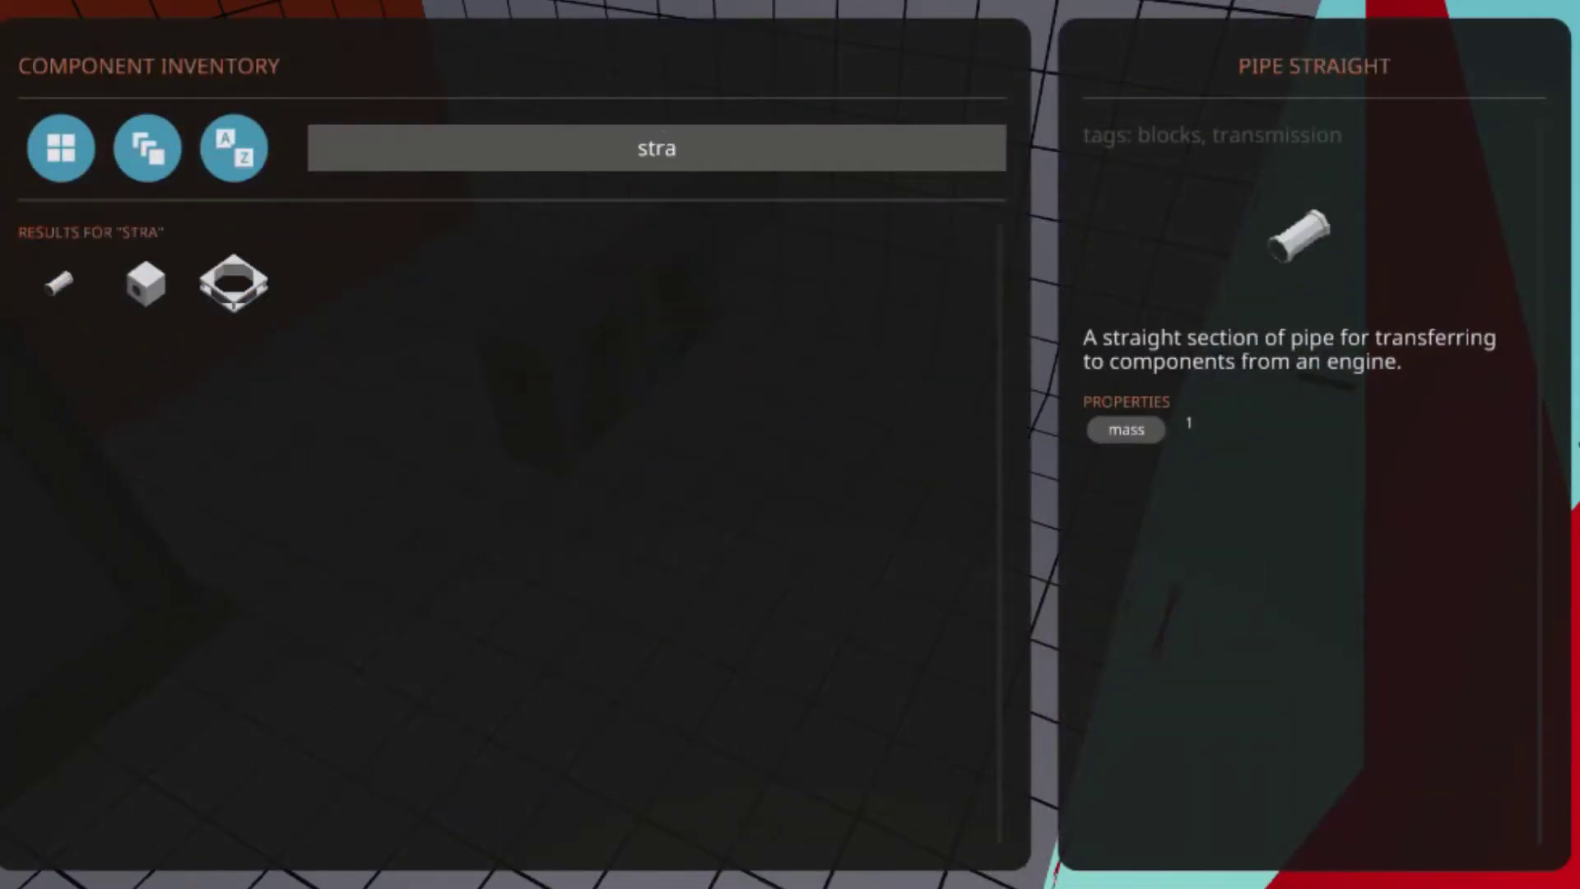
pyautogui.press('Return')
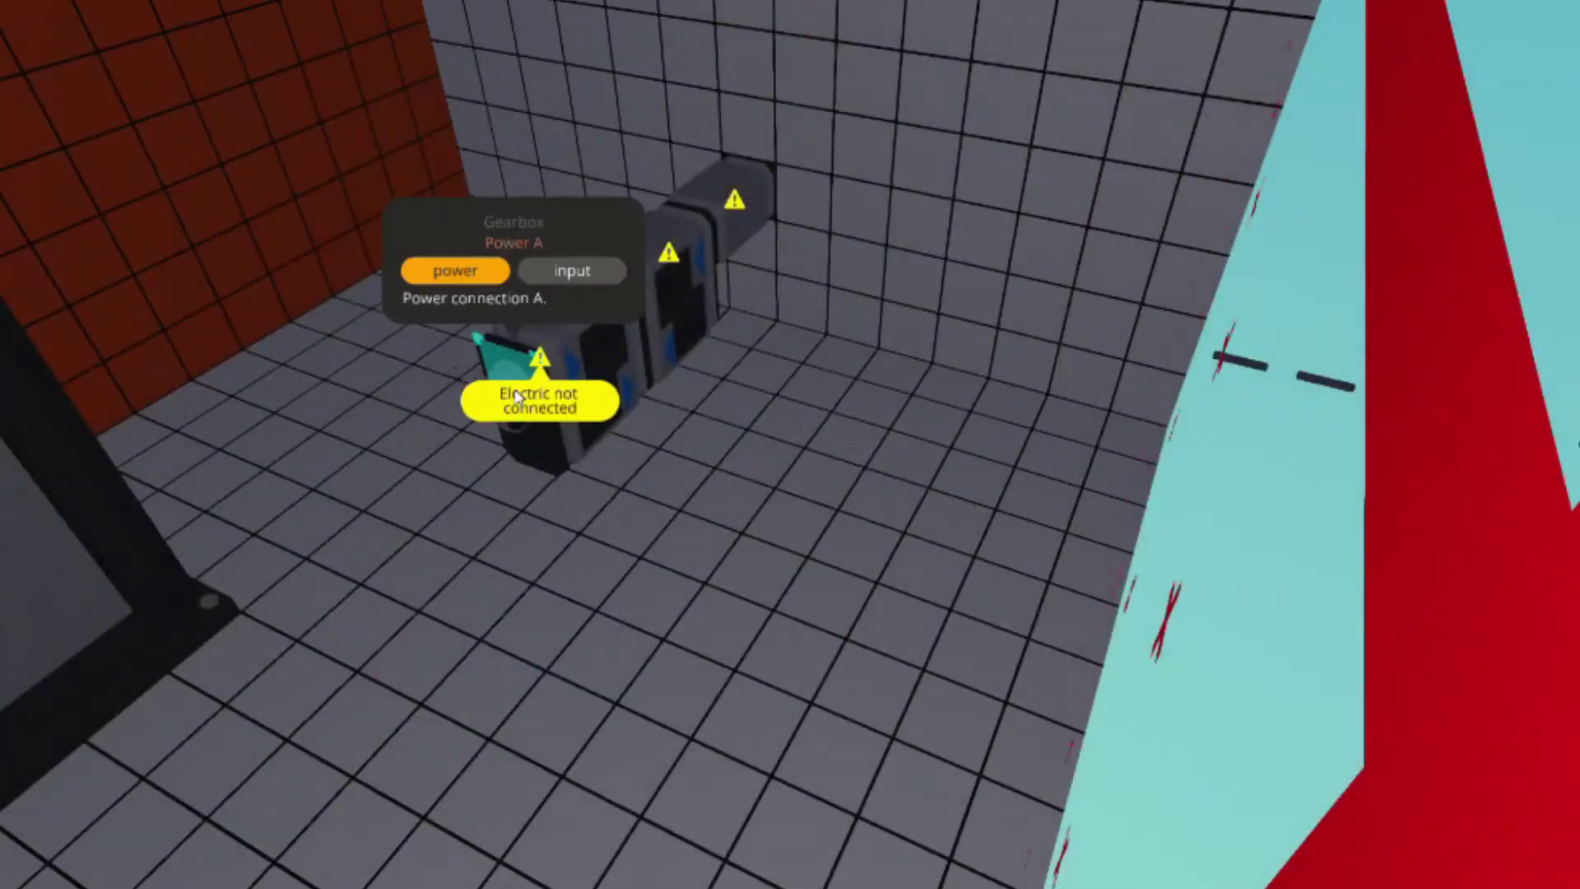
# - Run a power pipe sideways from the gearbox's free end using angle, straight and tee pieces, ending in an angled outlet
pyautogui.click(516, 397)
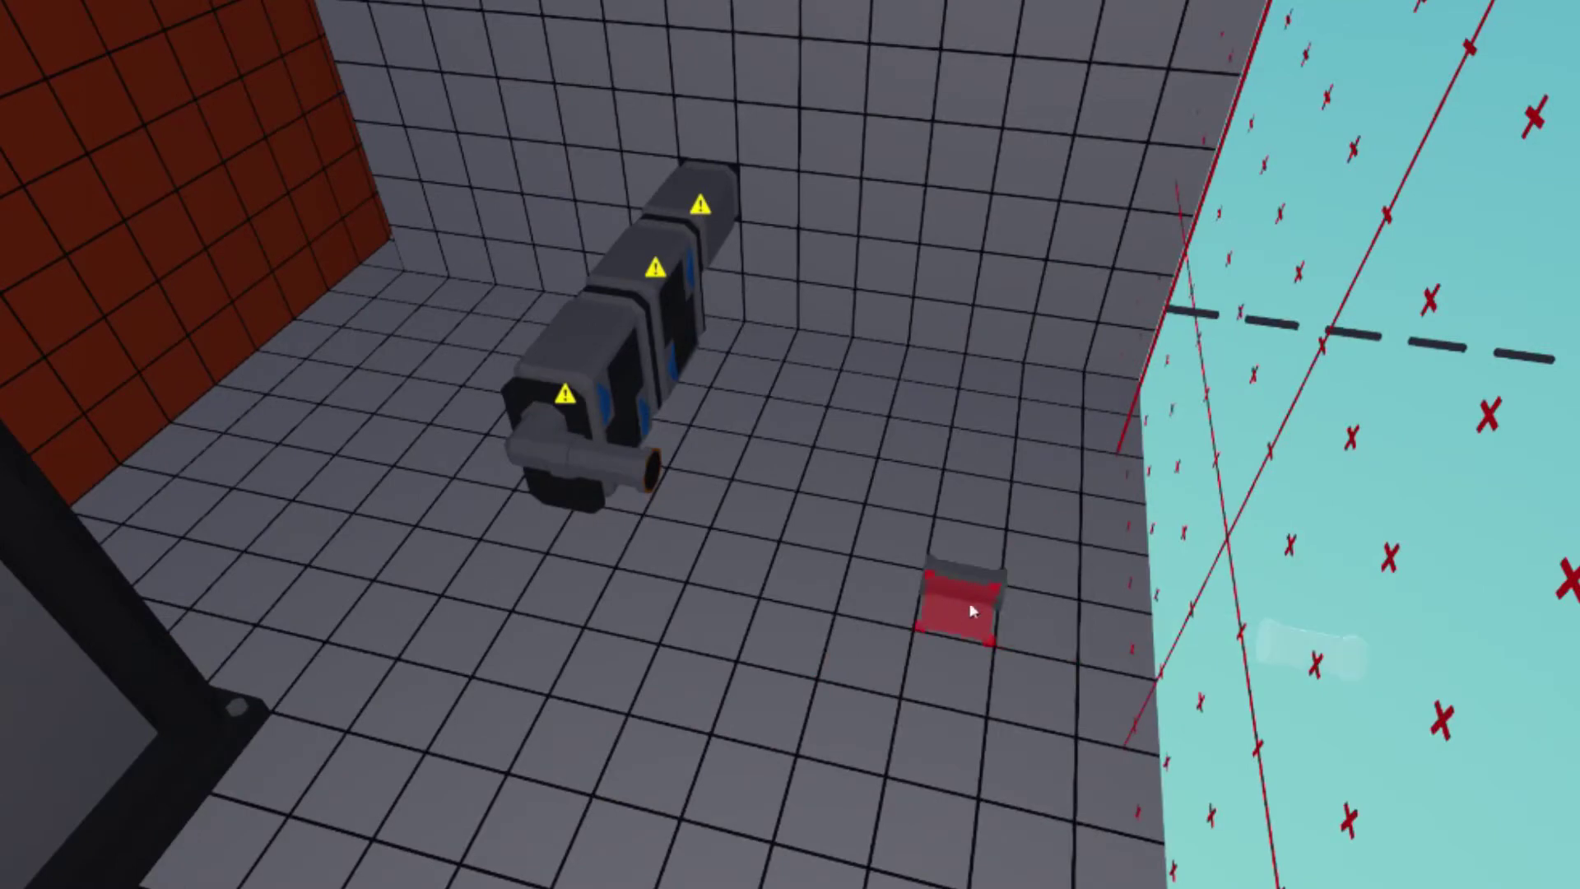
pyautogui.click(727, 545)
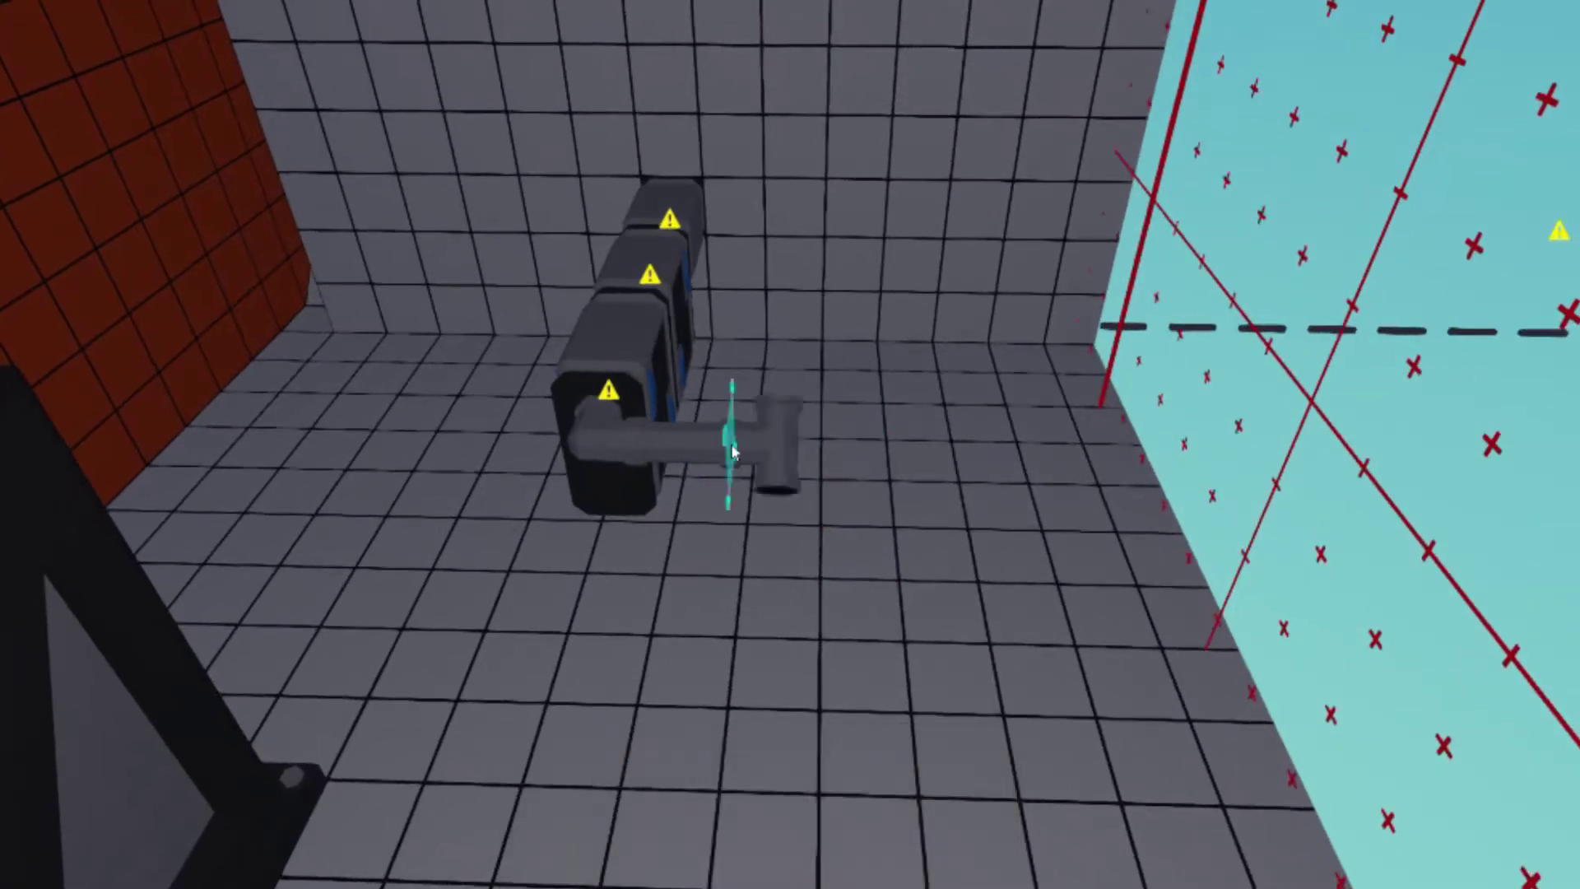
pyautogui.click(876, 608)
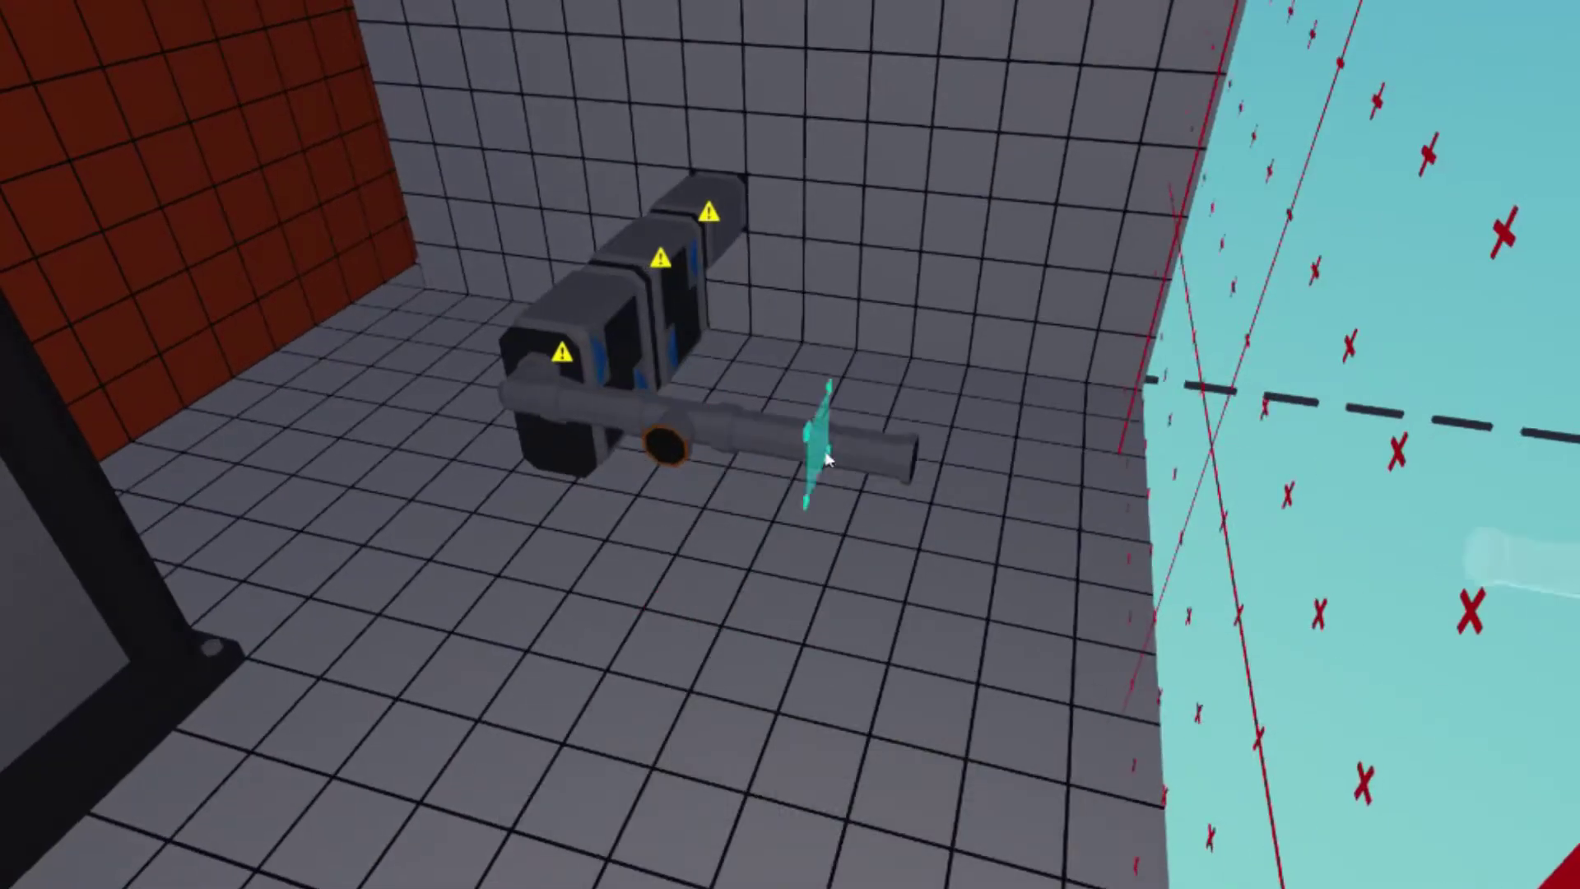
pyautogui.click(827, 459)
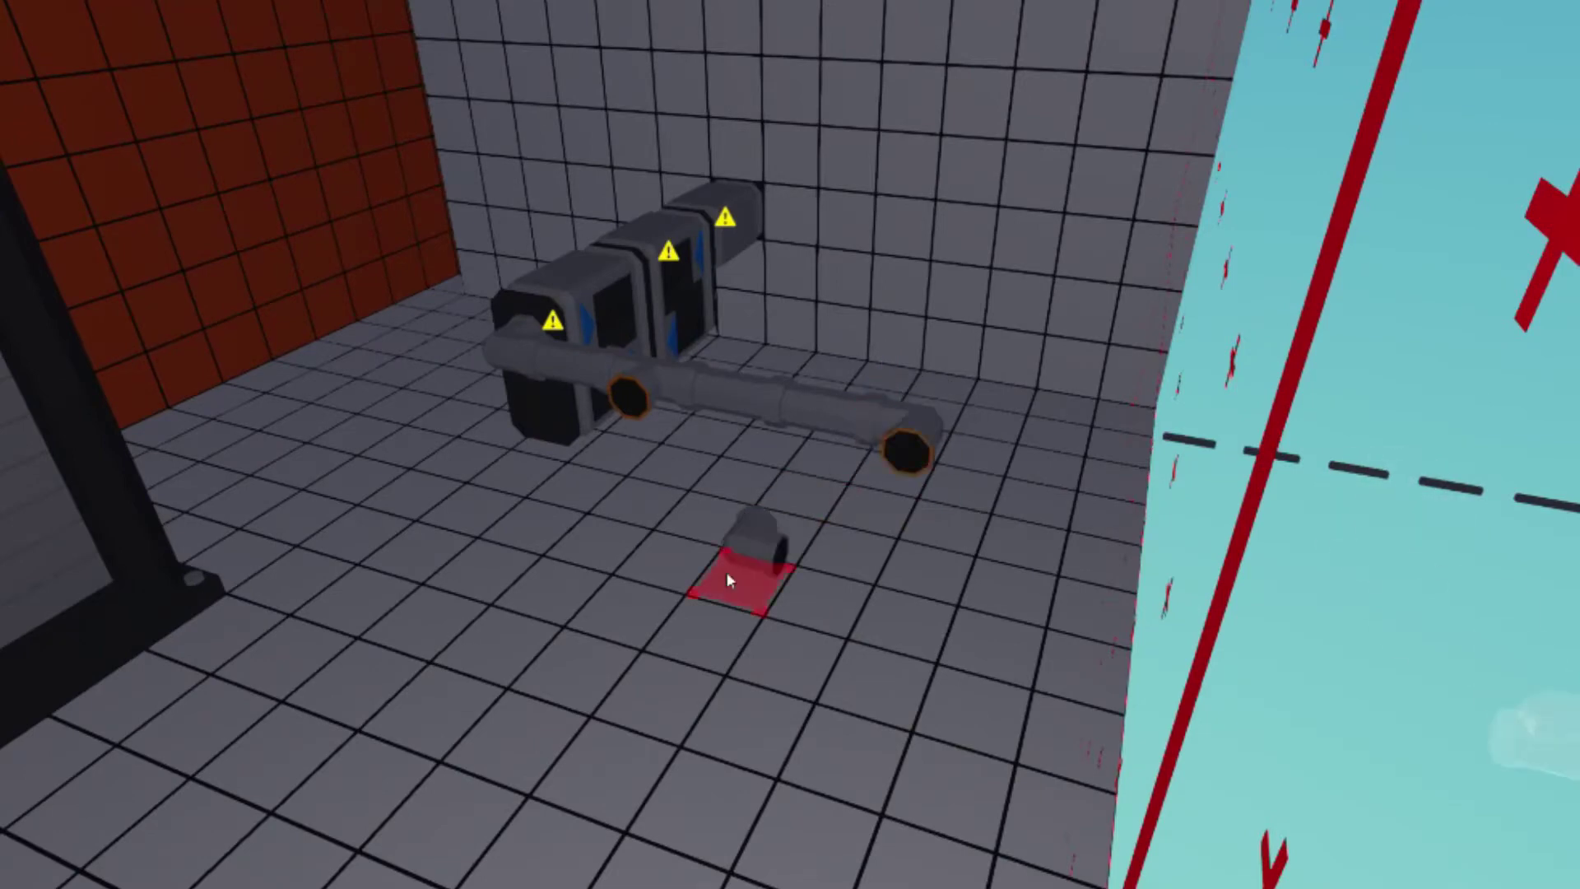
# - Place medium jet turbines on the compartment floor at the pipe outlets, arranged as the start of a two-by-two block
pyautogui.press('2')
pyautogui.press('t')
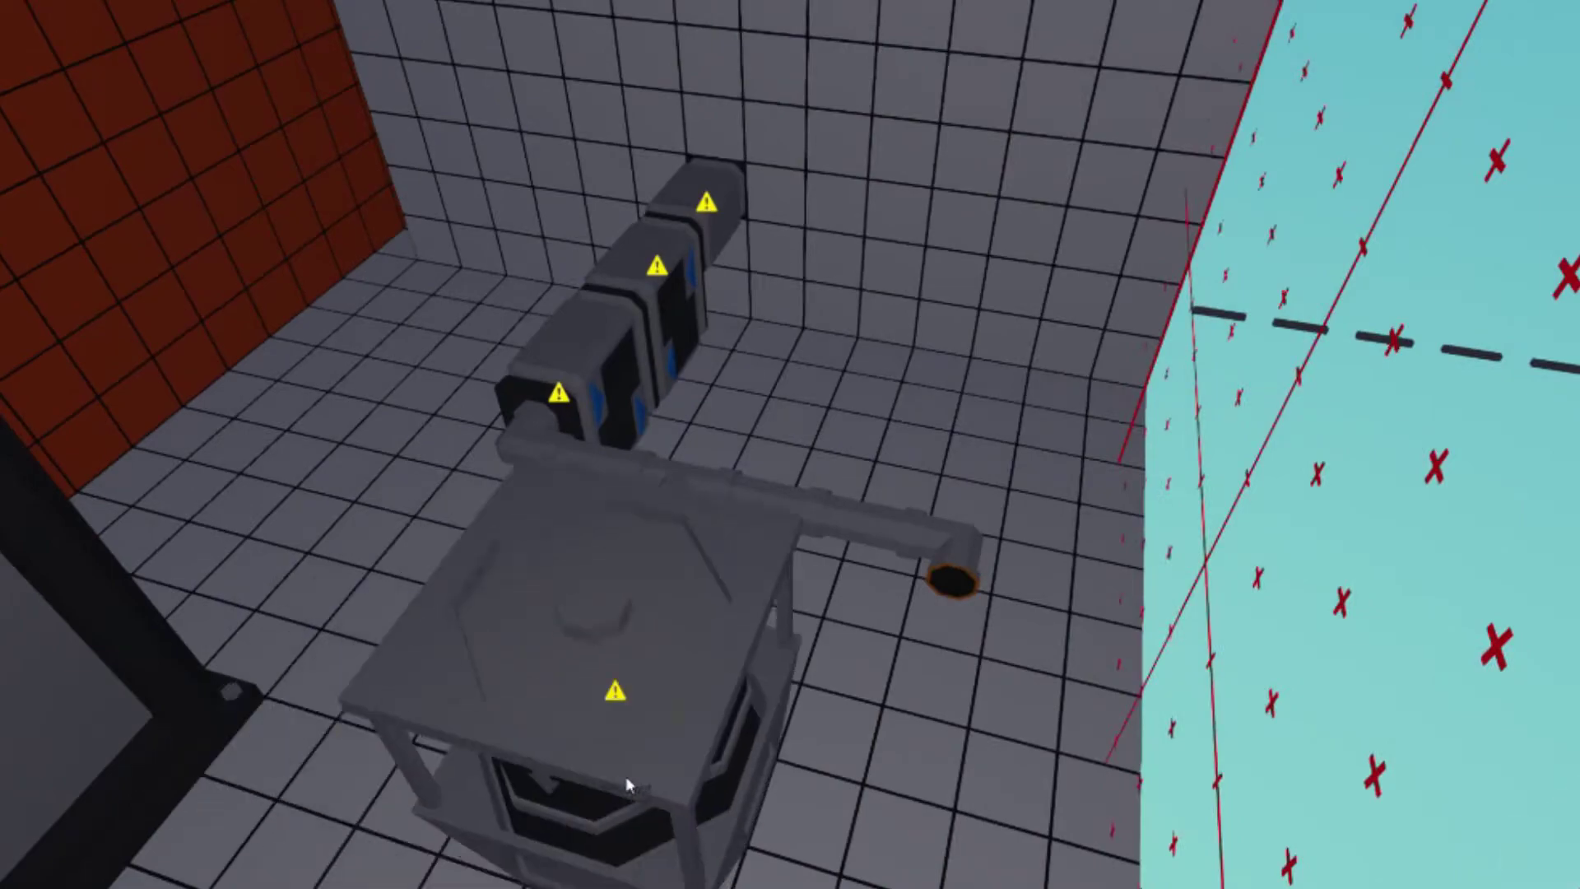
pyautogui.click(918, 868)
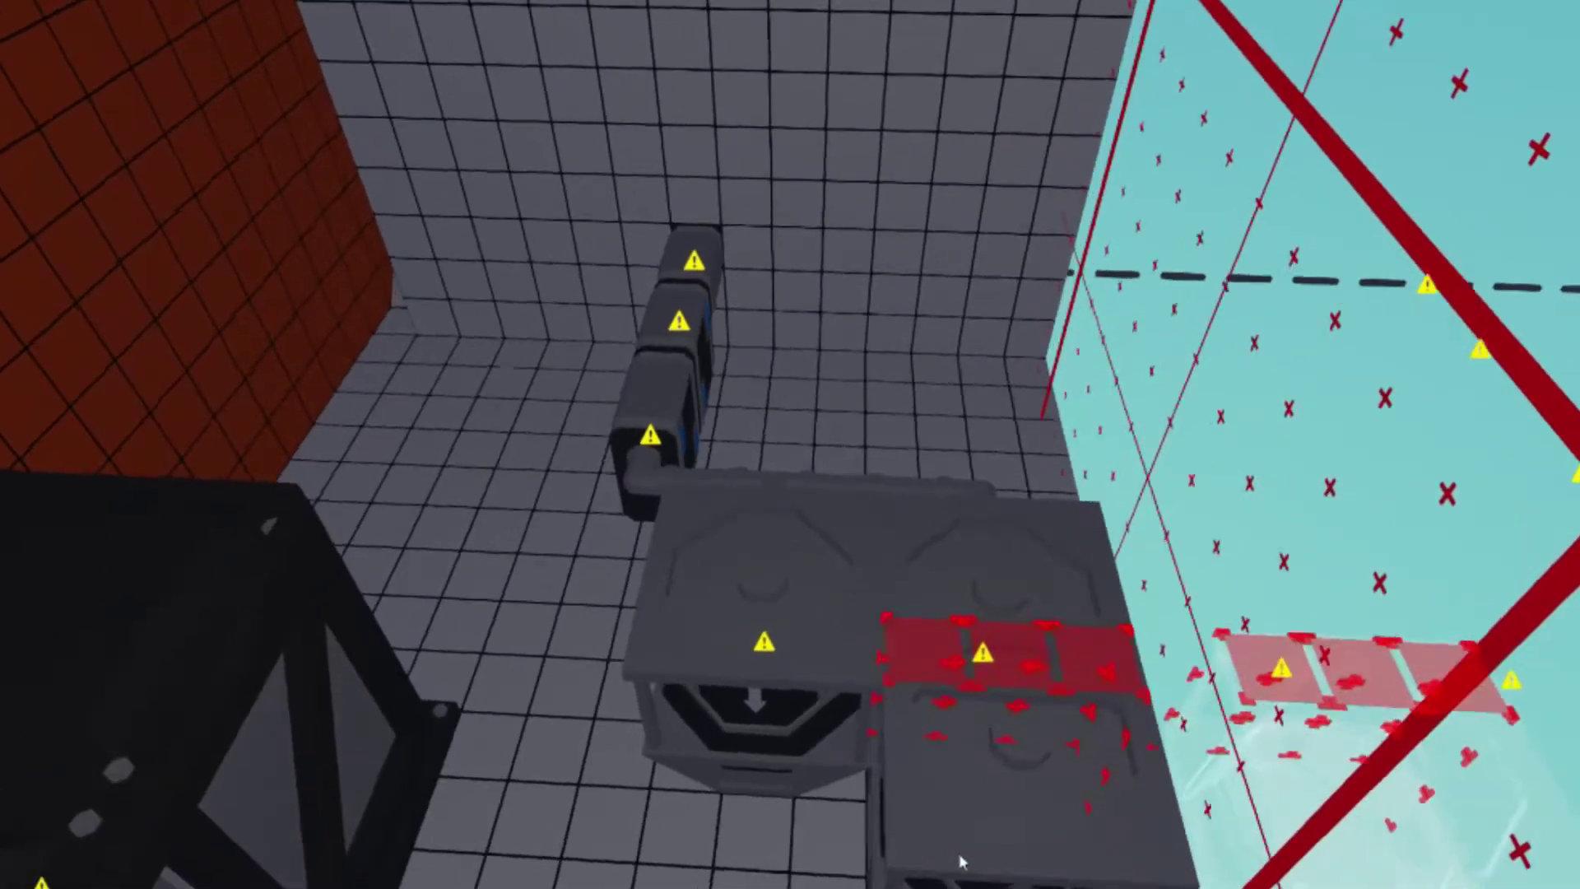
pyautogui.click(897, 843)
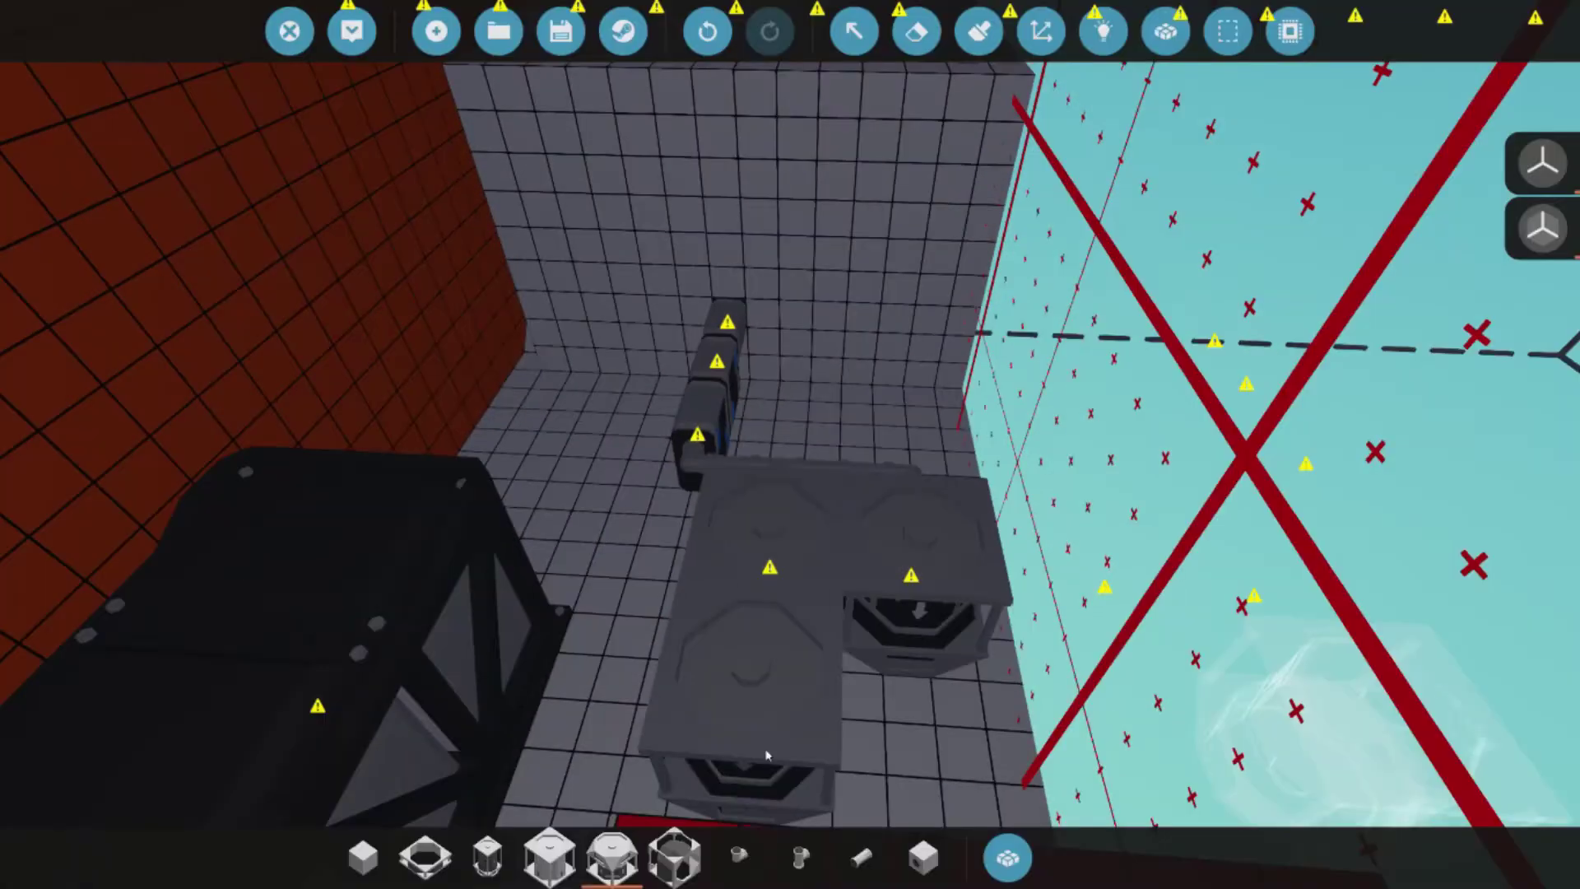
pyautogui.moveTo(766, 756); pyautogui.dragTo(461, 461)
# - Extend the power pipes around the turbines, complete the two-by-two turbine block and route orange pipes toward the large black unit
pyautogui.click(799, 857)
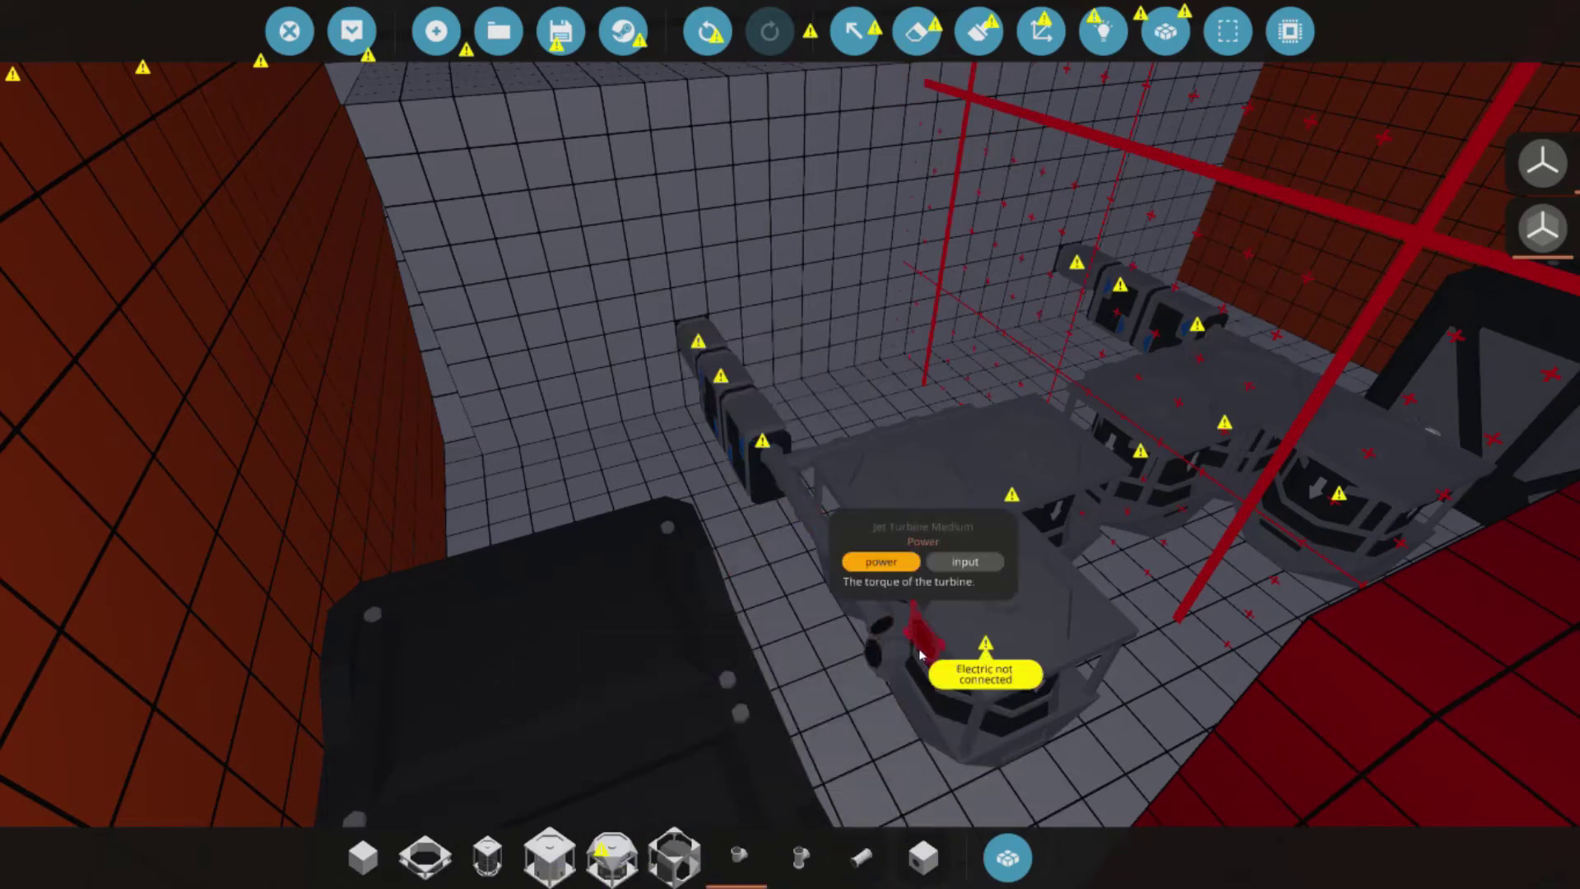
pyautogui.press('e')
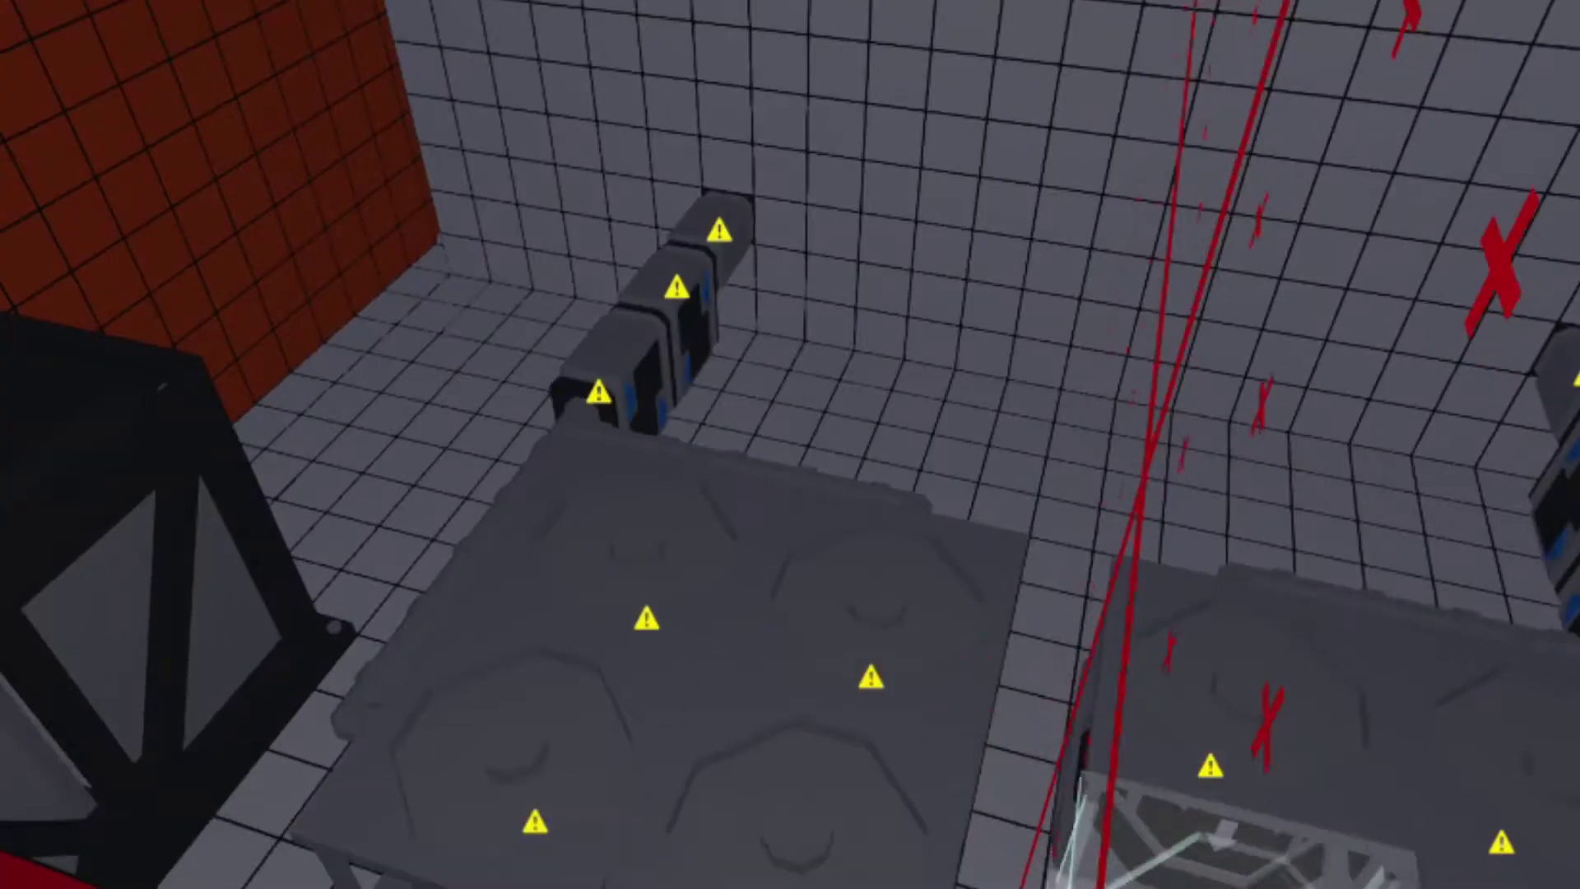
pyautogui.press('e')
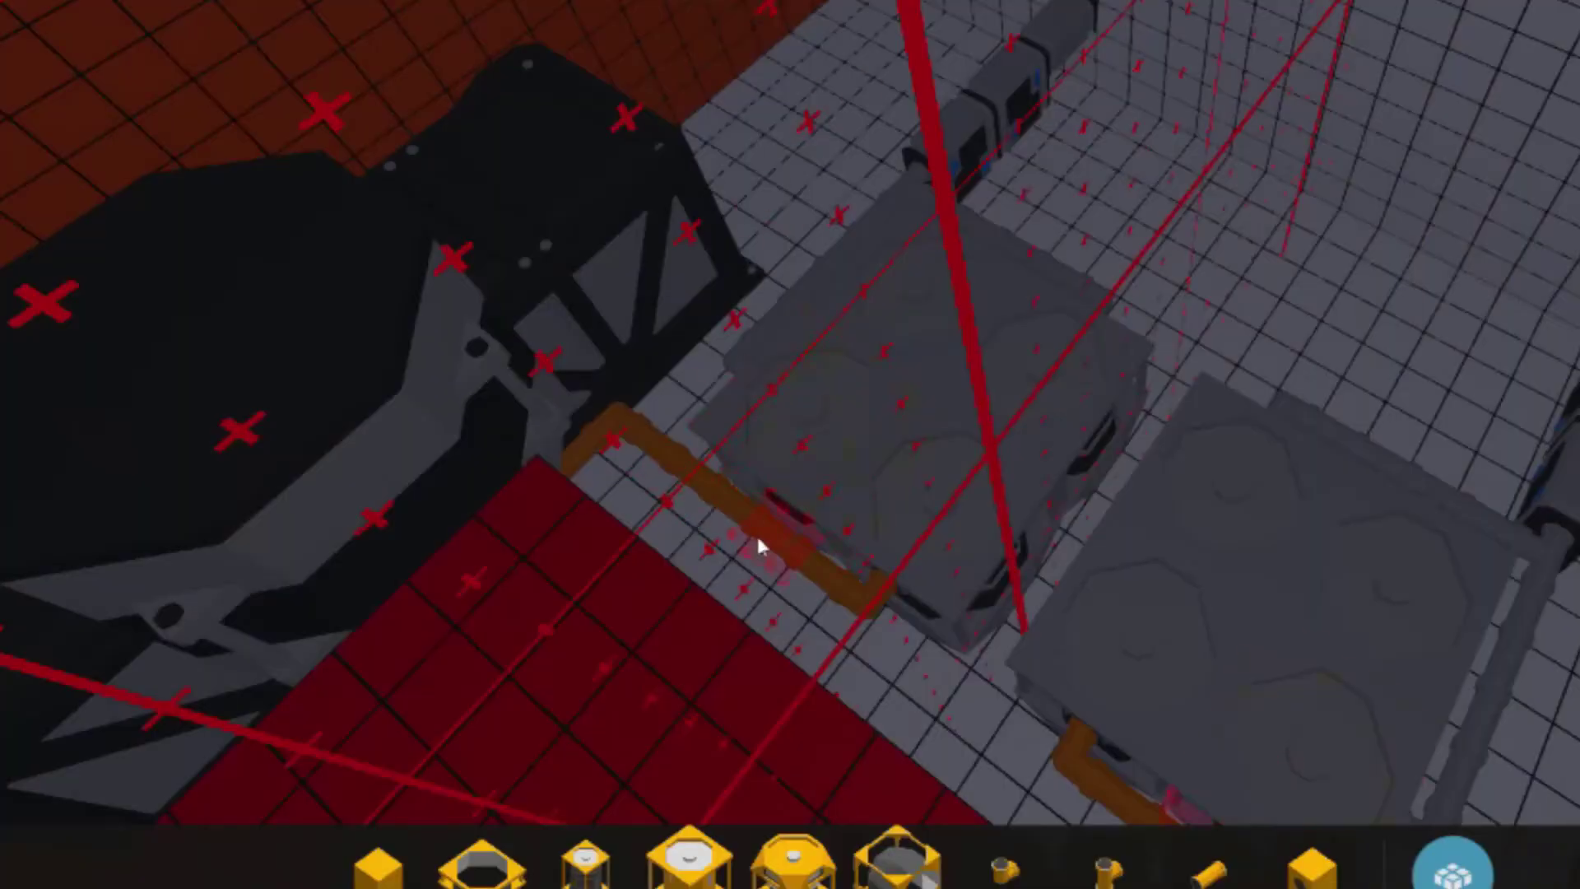
# - Insert an orange clutch in line with the orange pipe run beside each turbine block
pyautogui.click(1465, 868)
pyautogui.click(1468, 871)
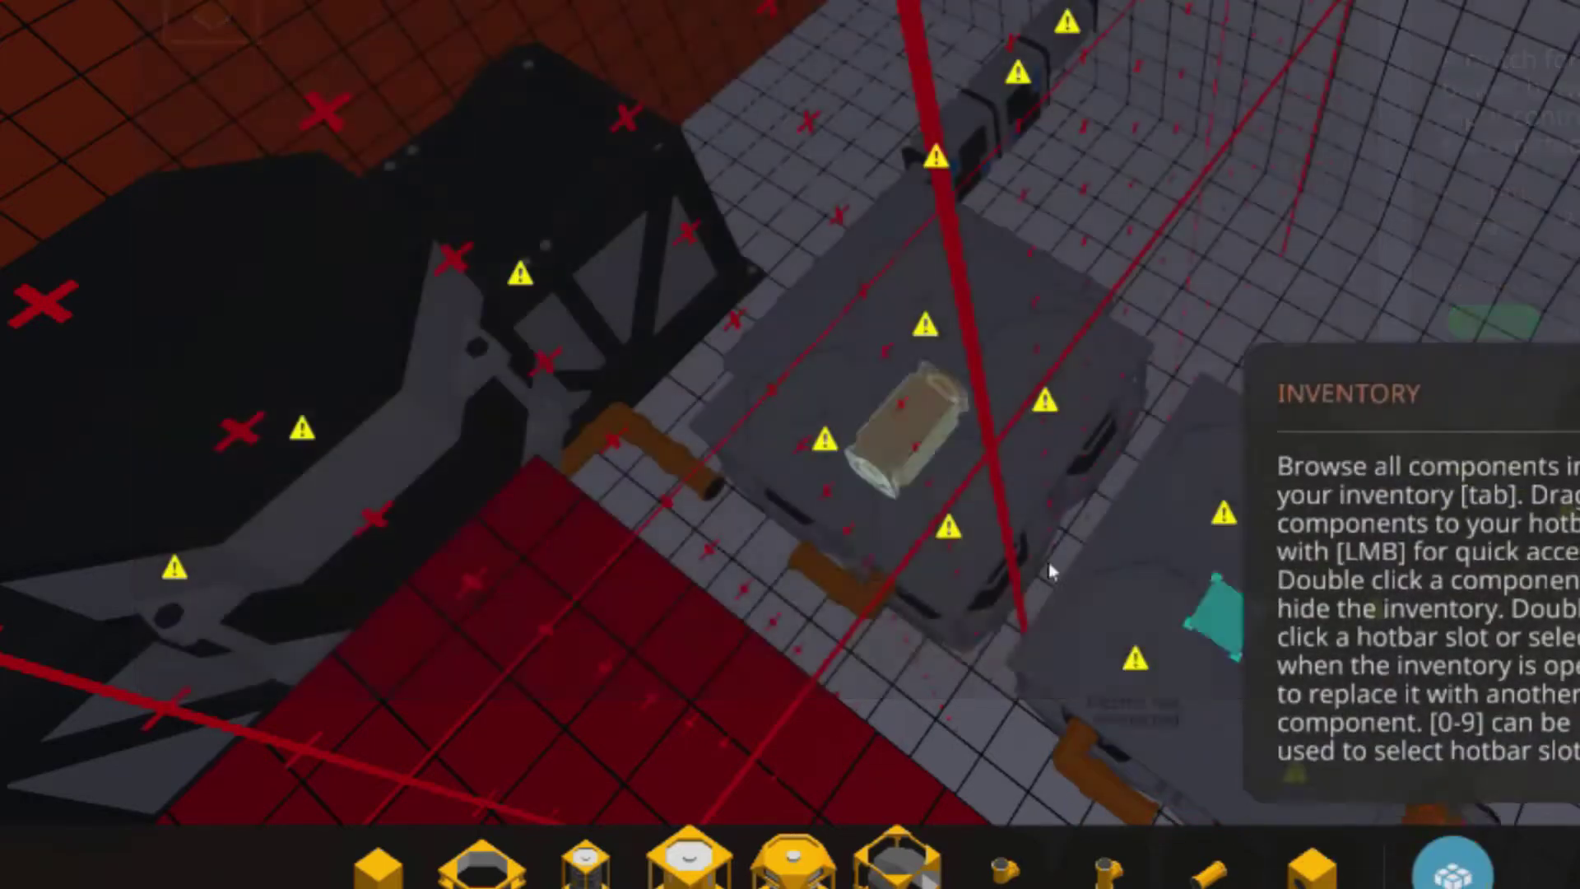
pyautogui.press('w')
pyautogui.press('w')
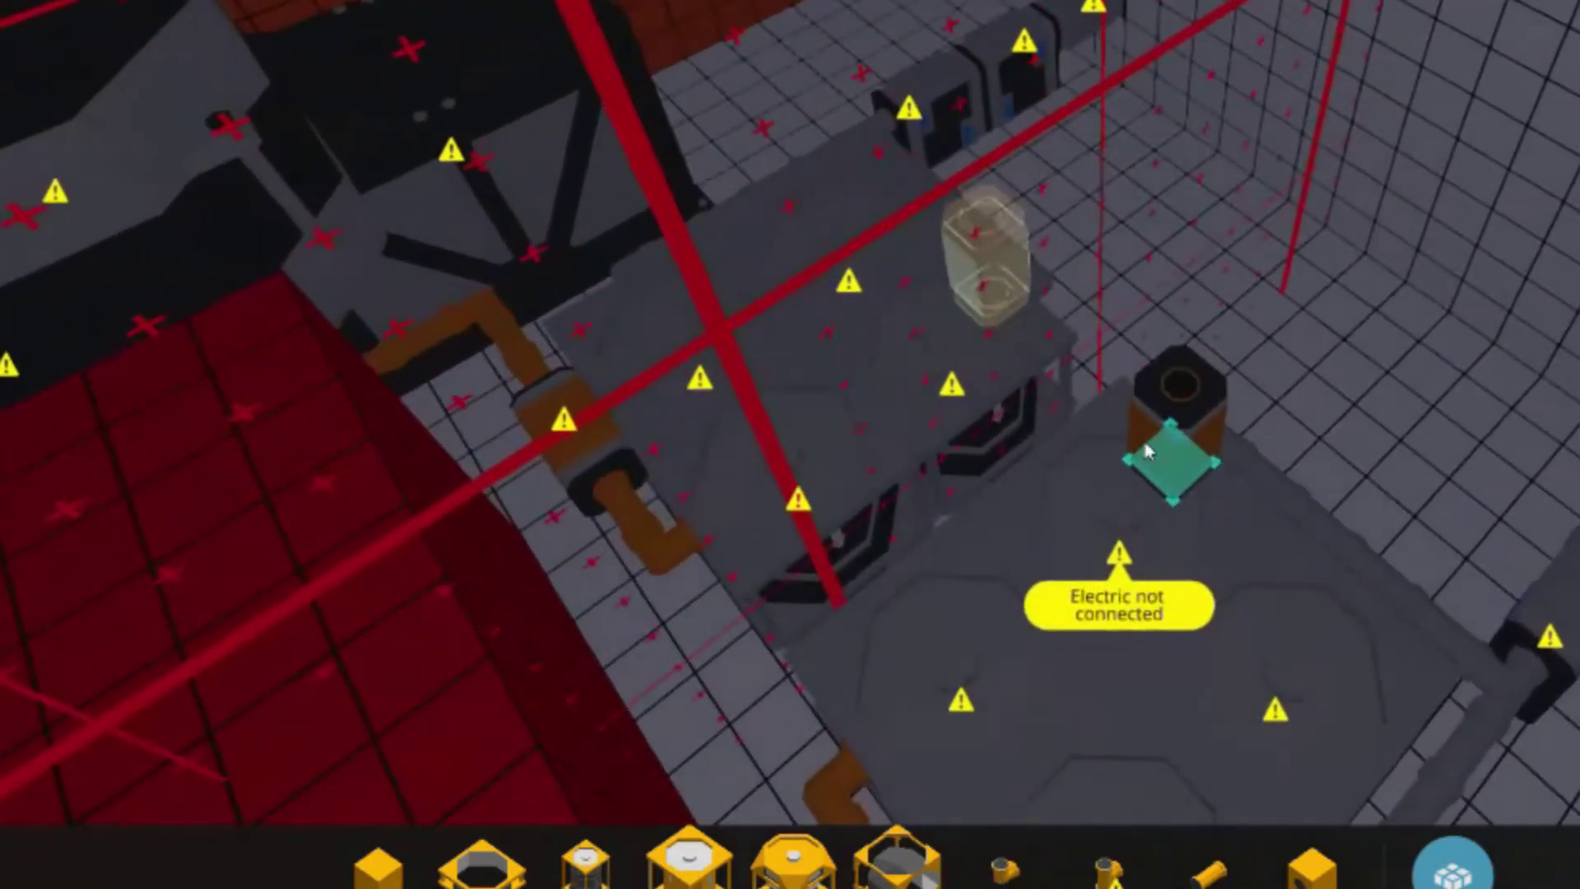
pyautogui.scroll(-3, 876, 504)
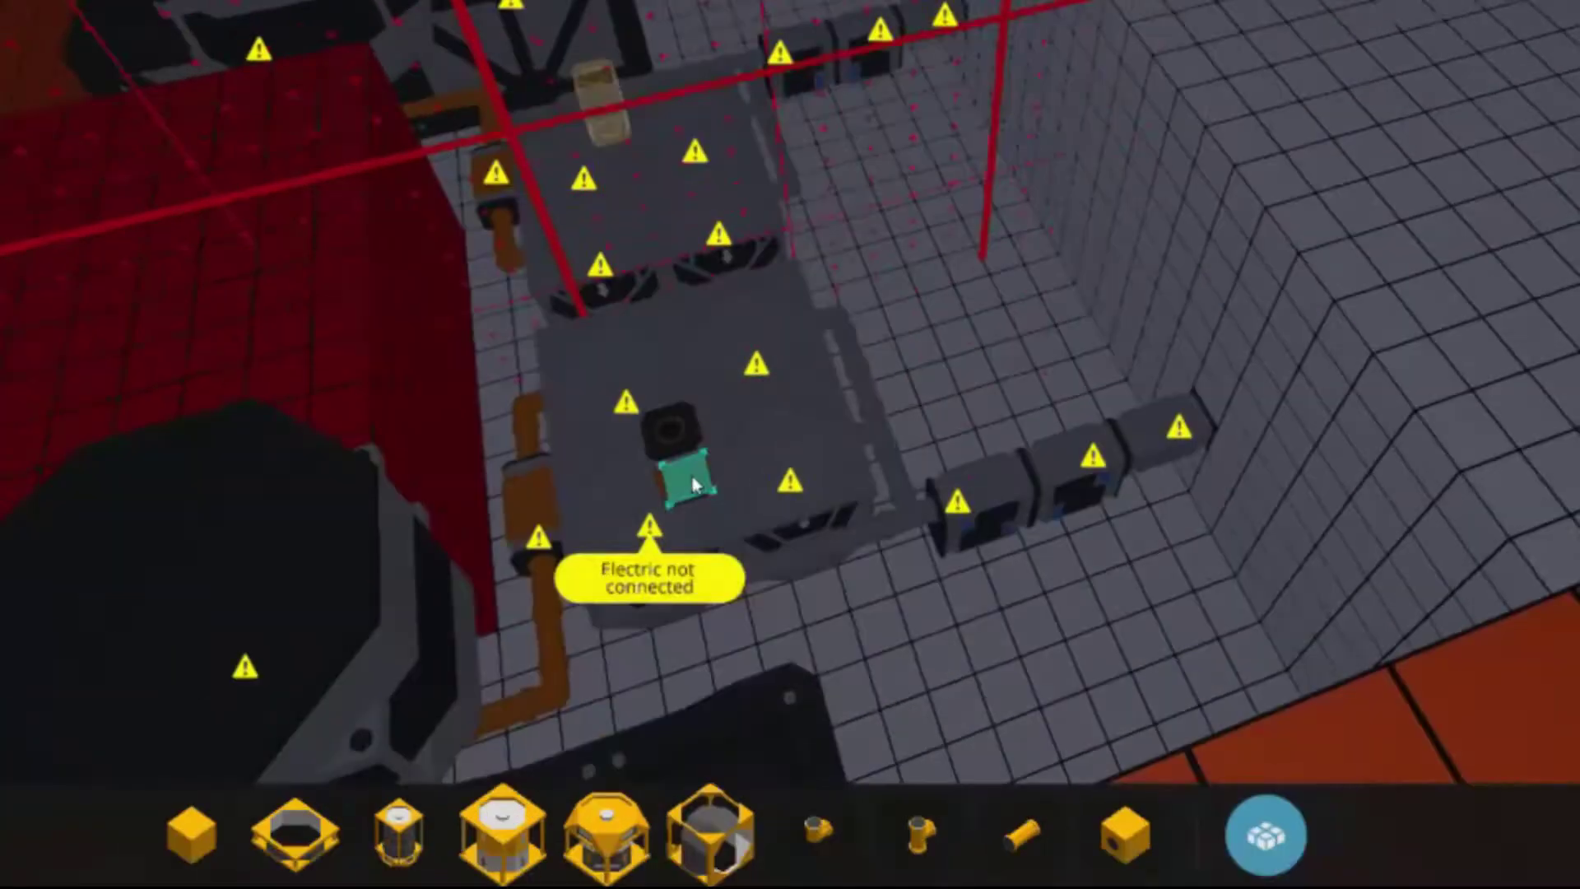
pyautogui.press('w')
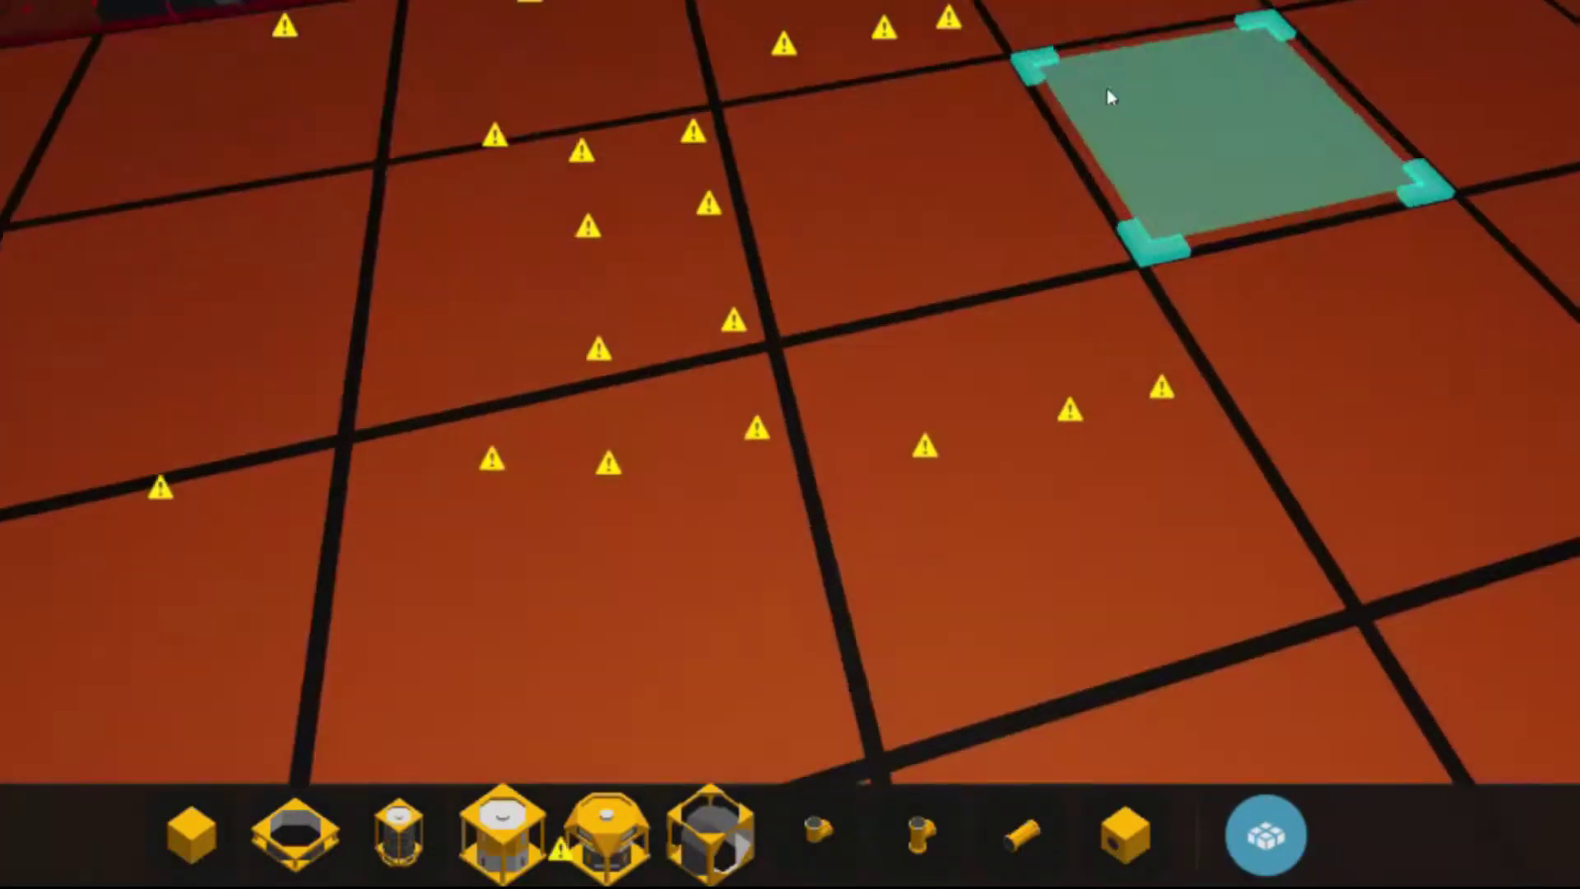
# - Place uncoloured Jet Combustion Chambers on top of the medium jet turbines
pyautogui.press('Escape')
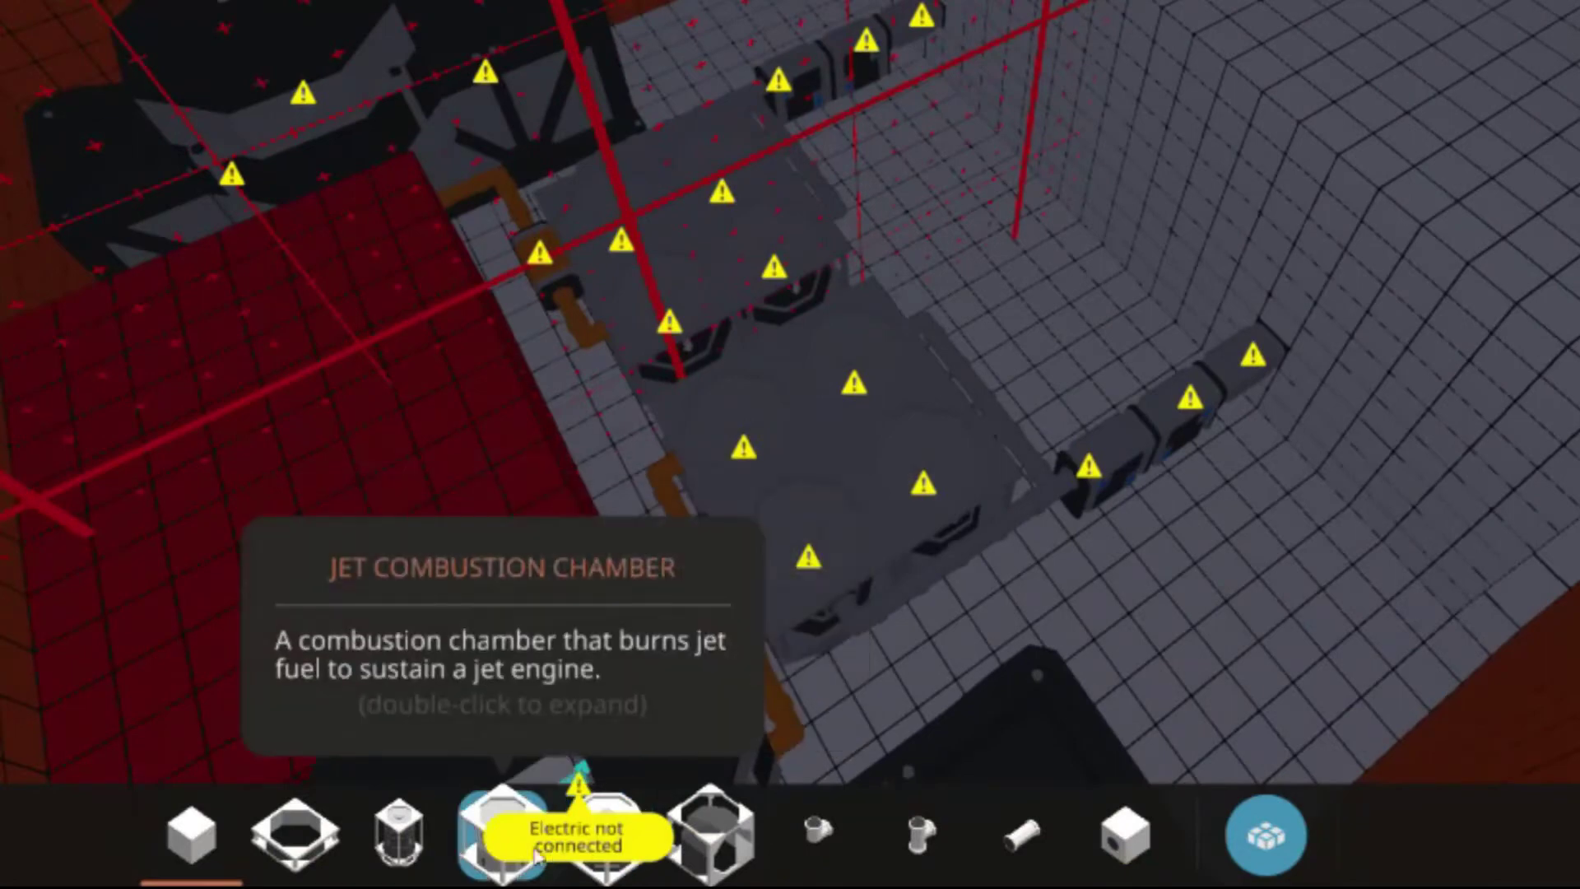
pyautogui.click(534, 851)
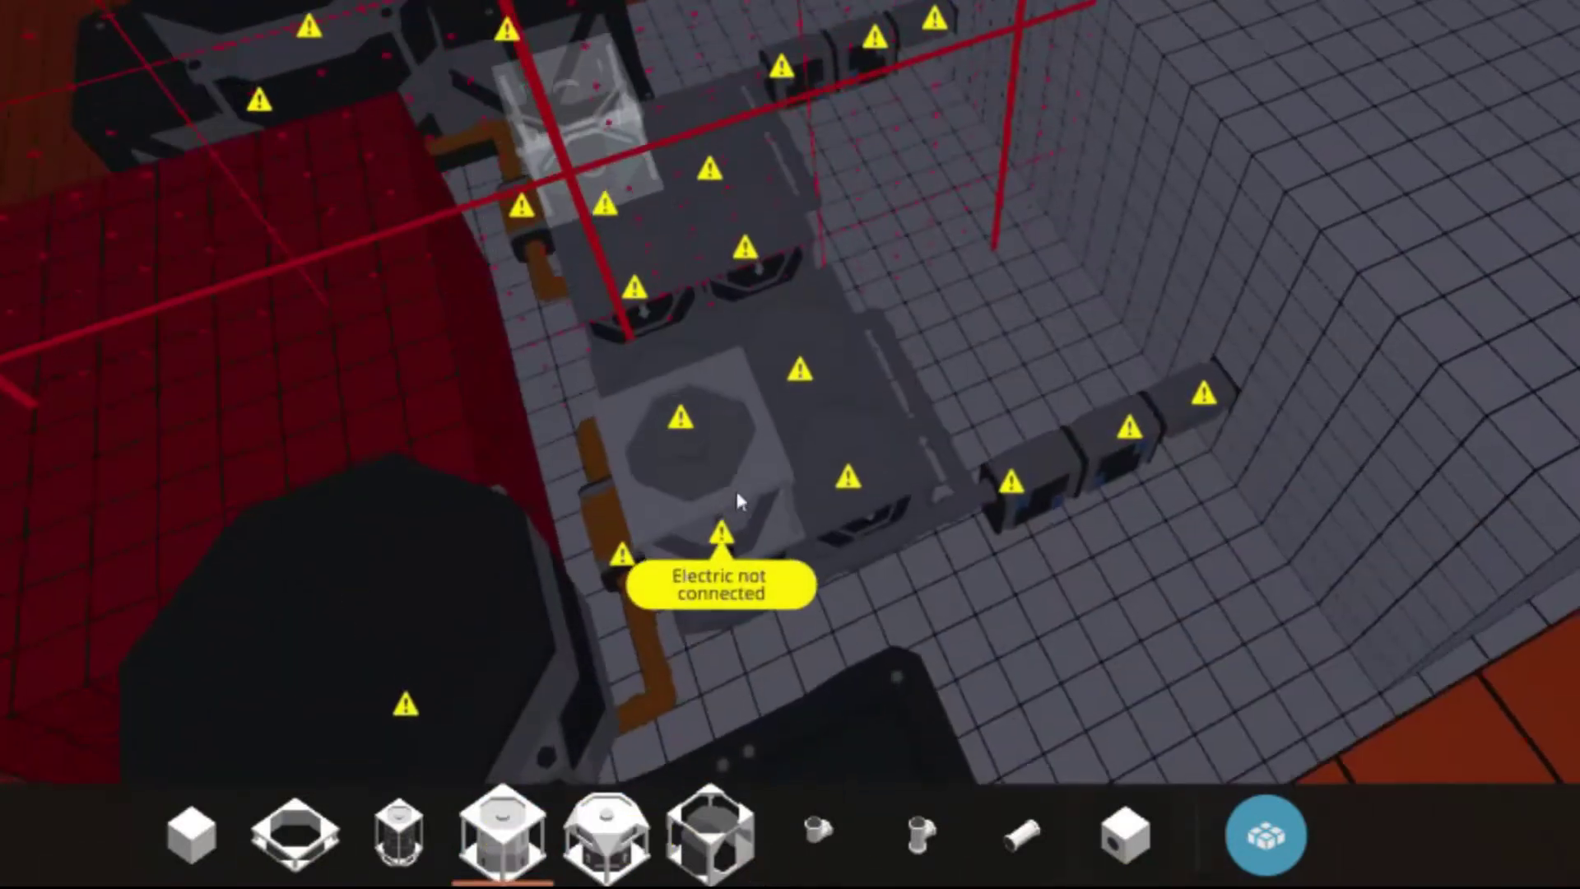
pyautogui.click(520, 835)
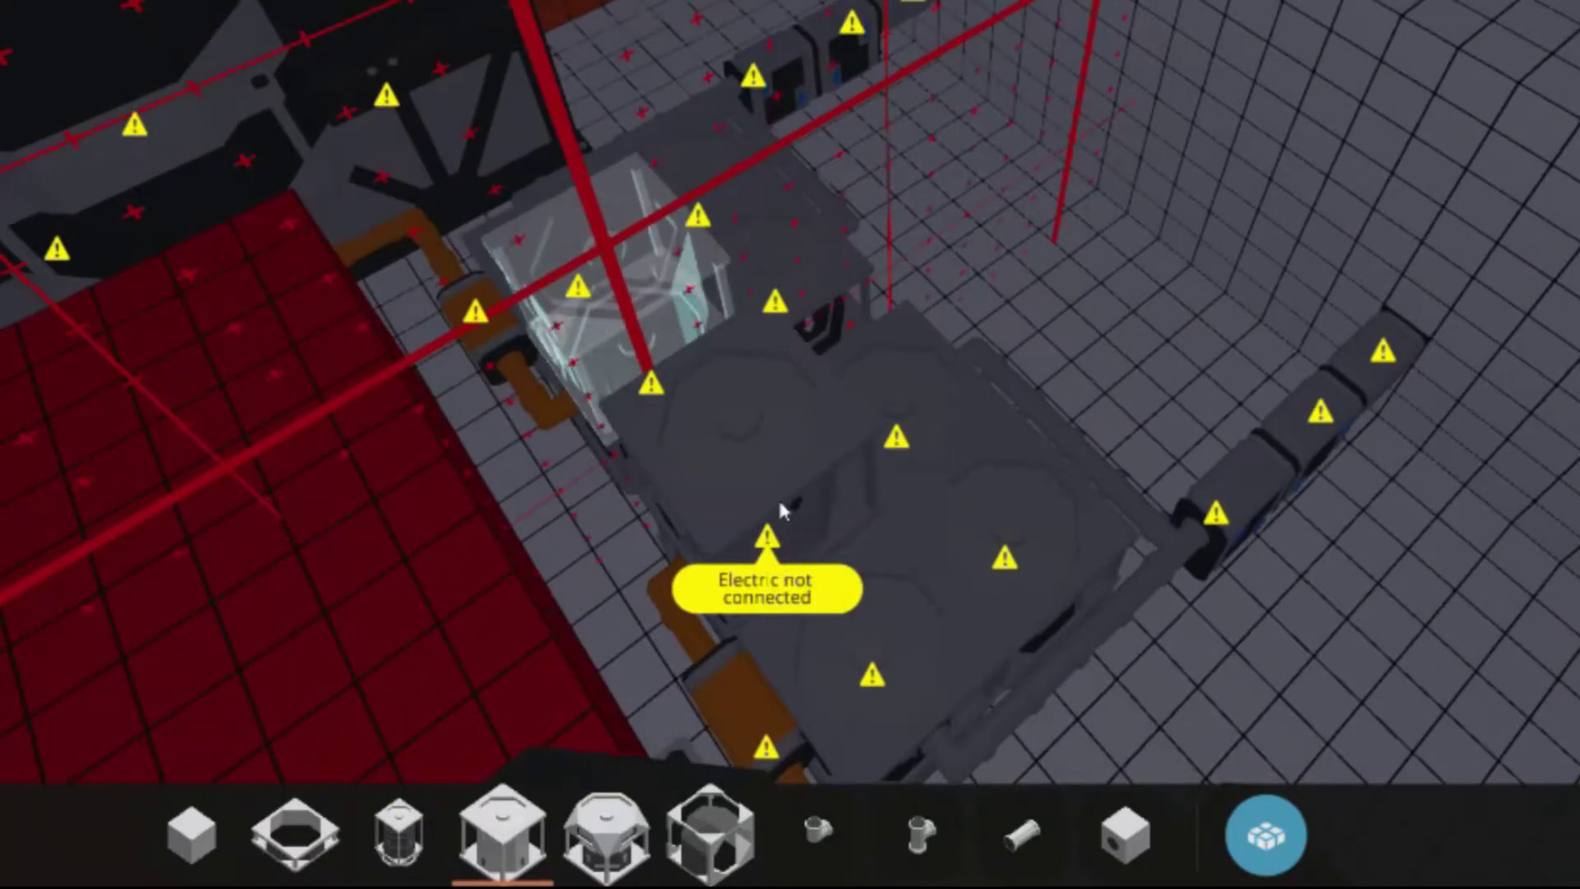
pyautogui.moveTo(781, 510); pyautogui.dragTo(796, 484)
pyautogui.moveTo(904, 593); pyautogui.dragTo(744, 422)
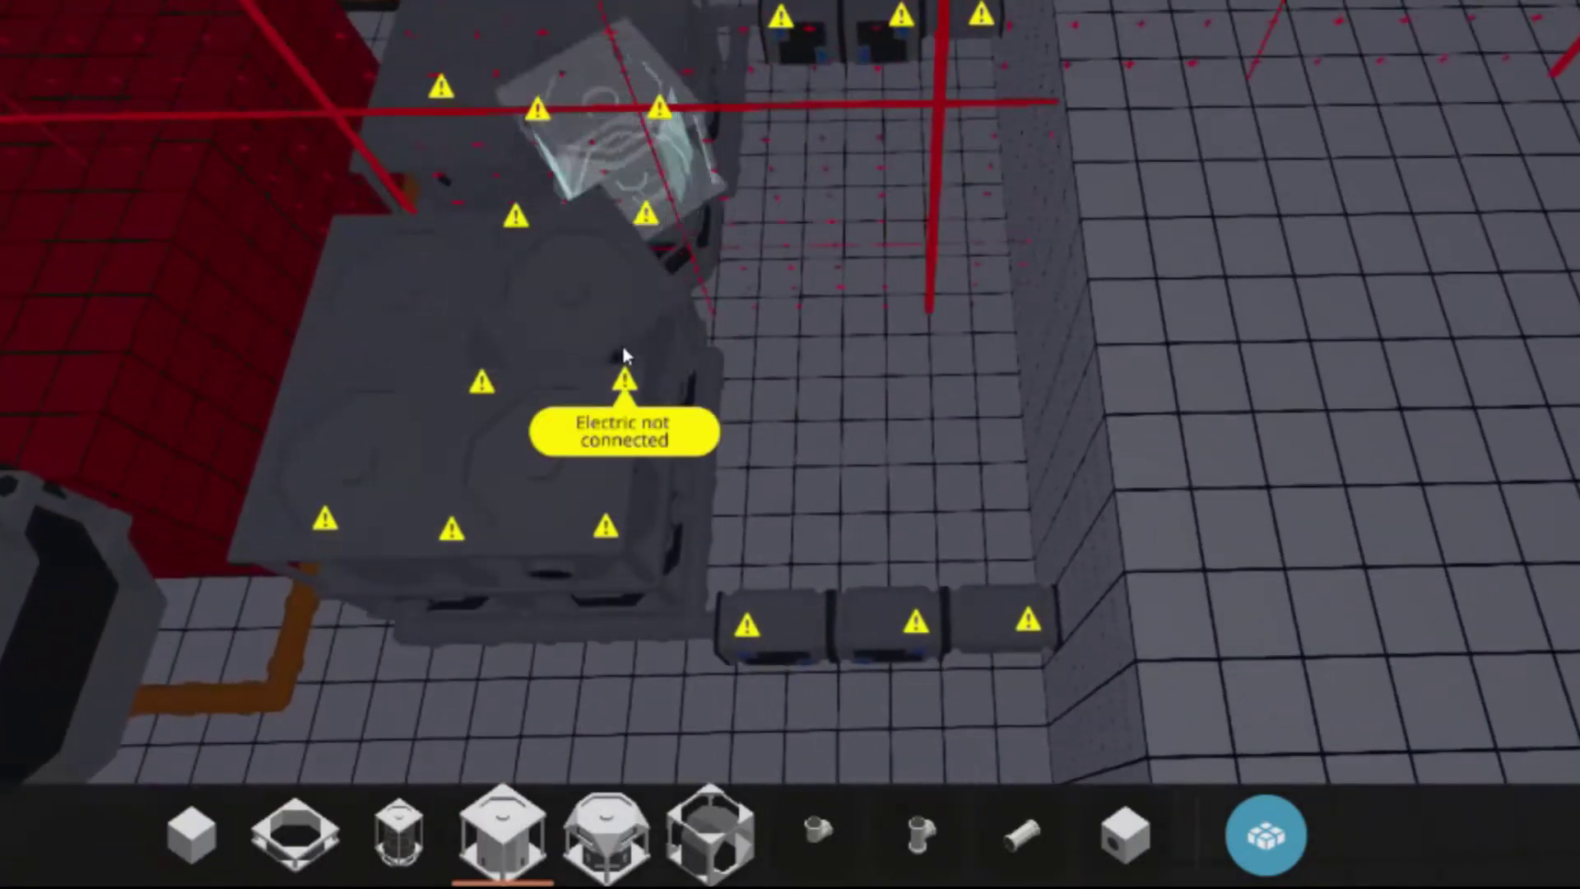
# - Place corner jet ducts above the combustion chambers and stack straight jet ducts into tall vertical columns
pyautogui.moveTo(612, 739); pyautogui.dragTo(724, 452)
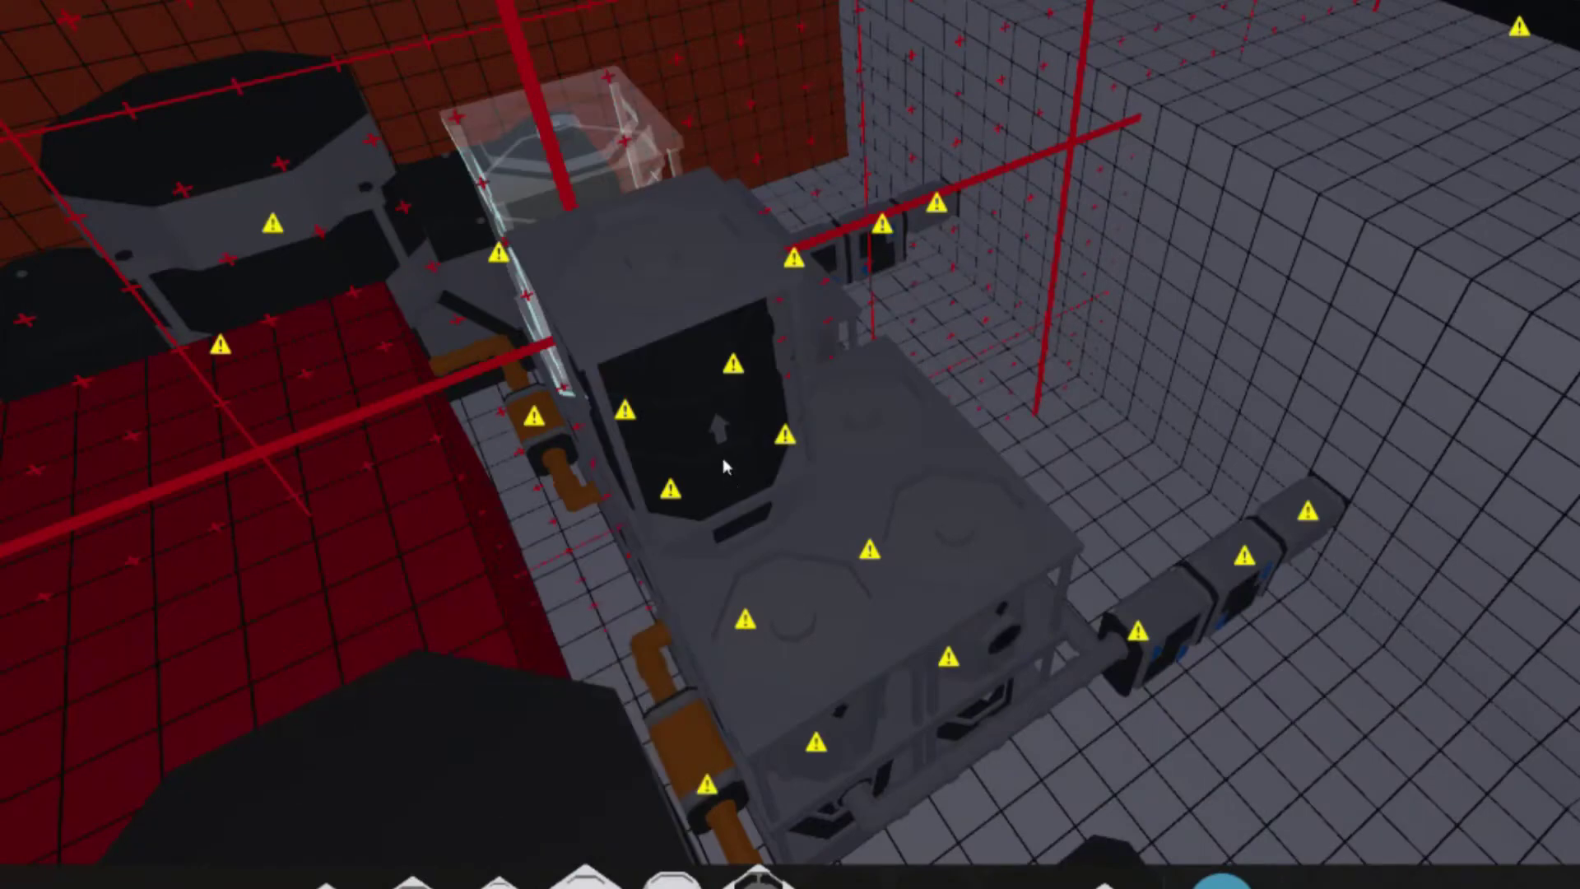
pyautogui.scroll(-3, 723, 457)
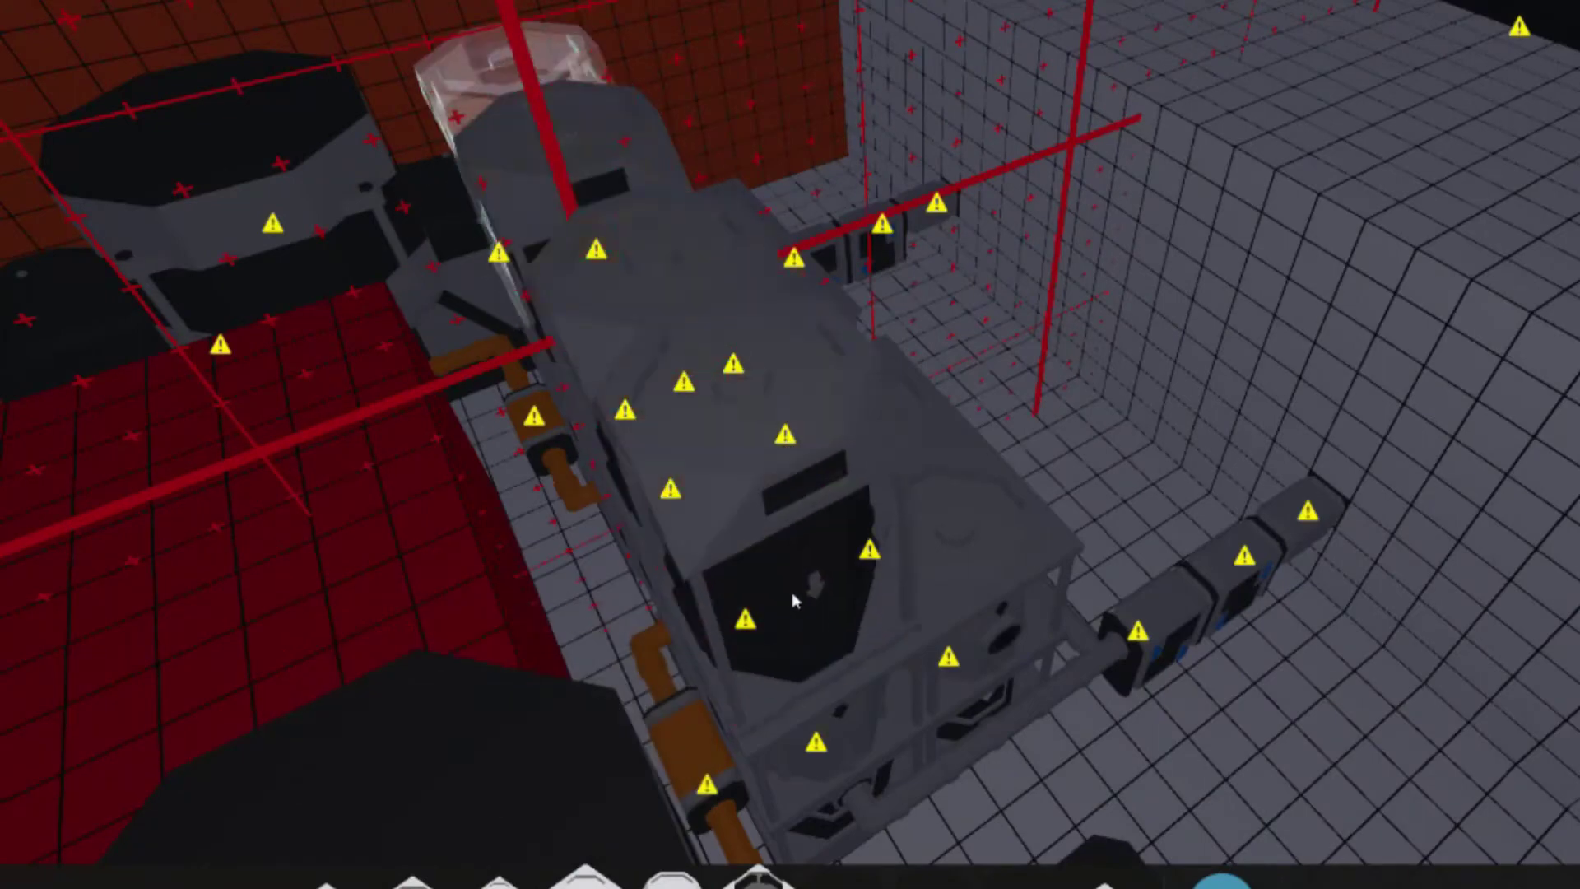
pyautogui.moveTo(722, 453); pyautogui.dragTo(448, 643)
pyautogui.scroll(-3, 448, 644)
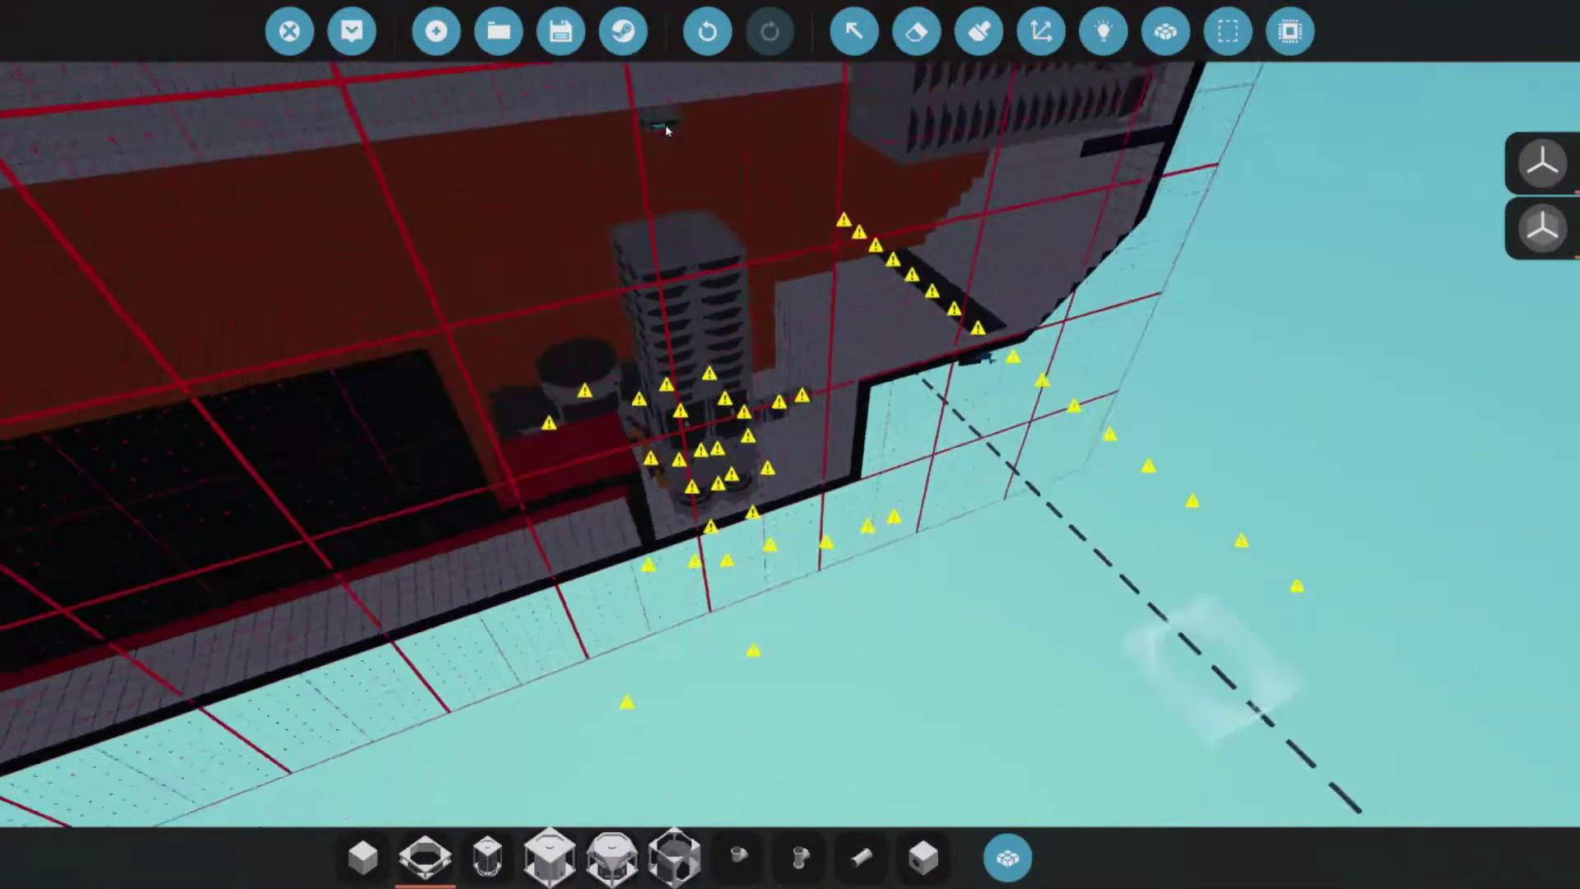
# - Cap the vertical duct columns with corner jet ducts and run straight ducts horizontally to join the existing tiers
pyautogui.scroll(3, 667, 130)
pyautogui.moveTo(667, 130); pyautogui.dragTo(516, 596)
pyautogui.press('6')
pyautogui.click(493, 560)
pyautogui.press('2')
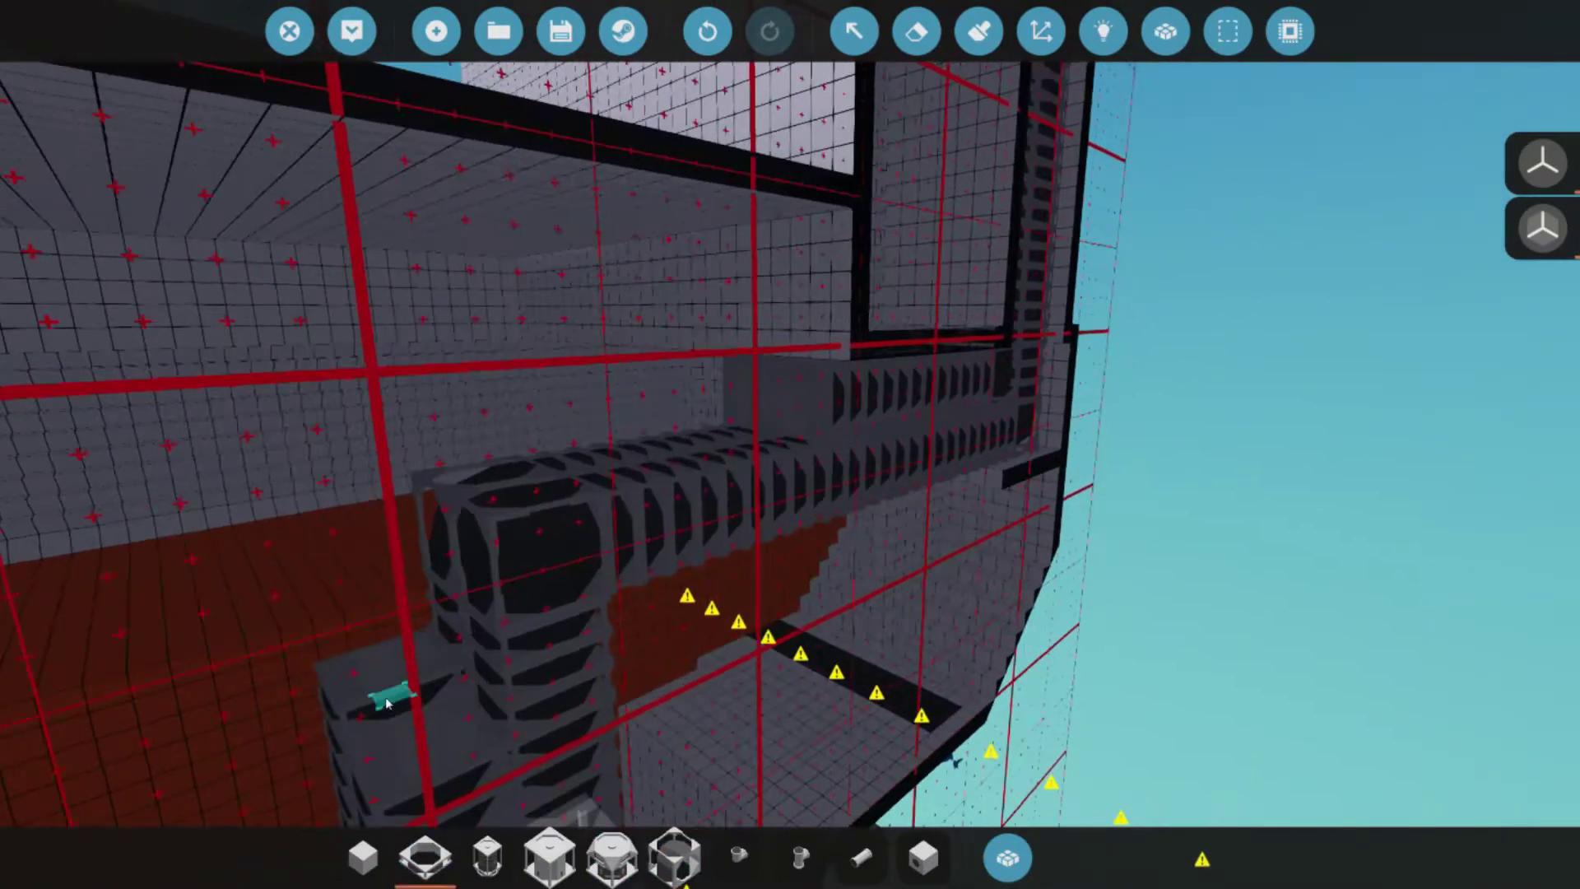
pyautogui.moveTo(421, 744); pyautogui.dragTo(556, 487)
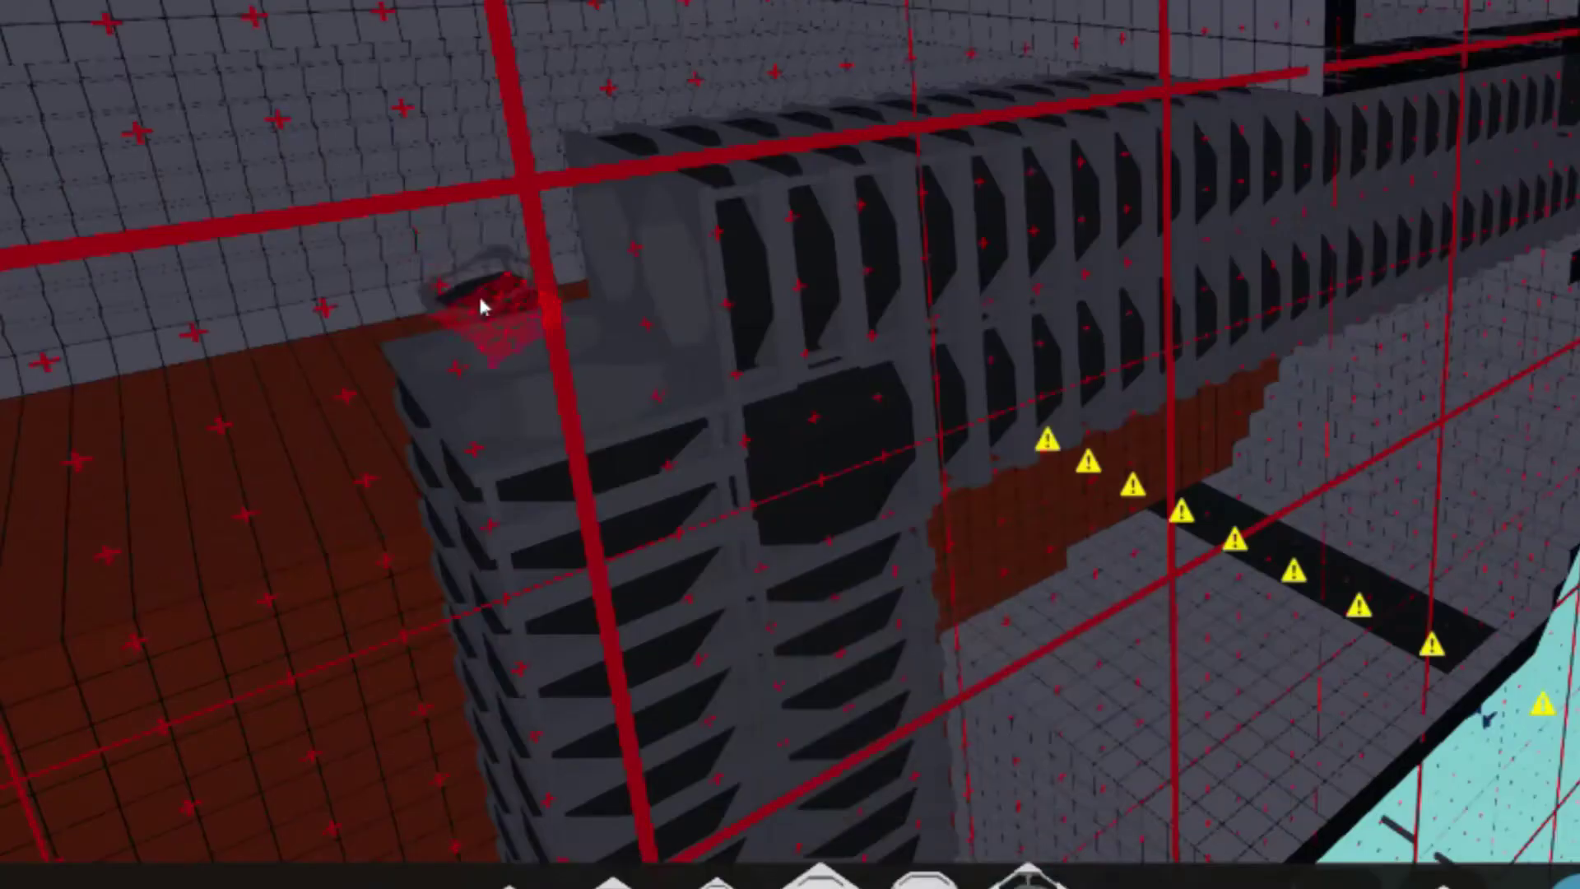
pyautogui.press('4')
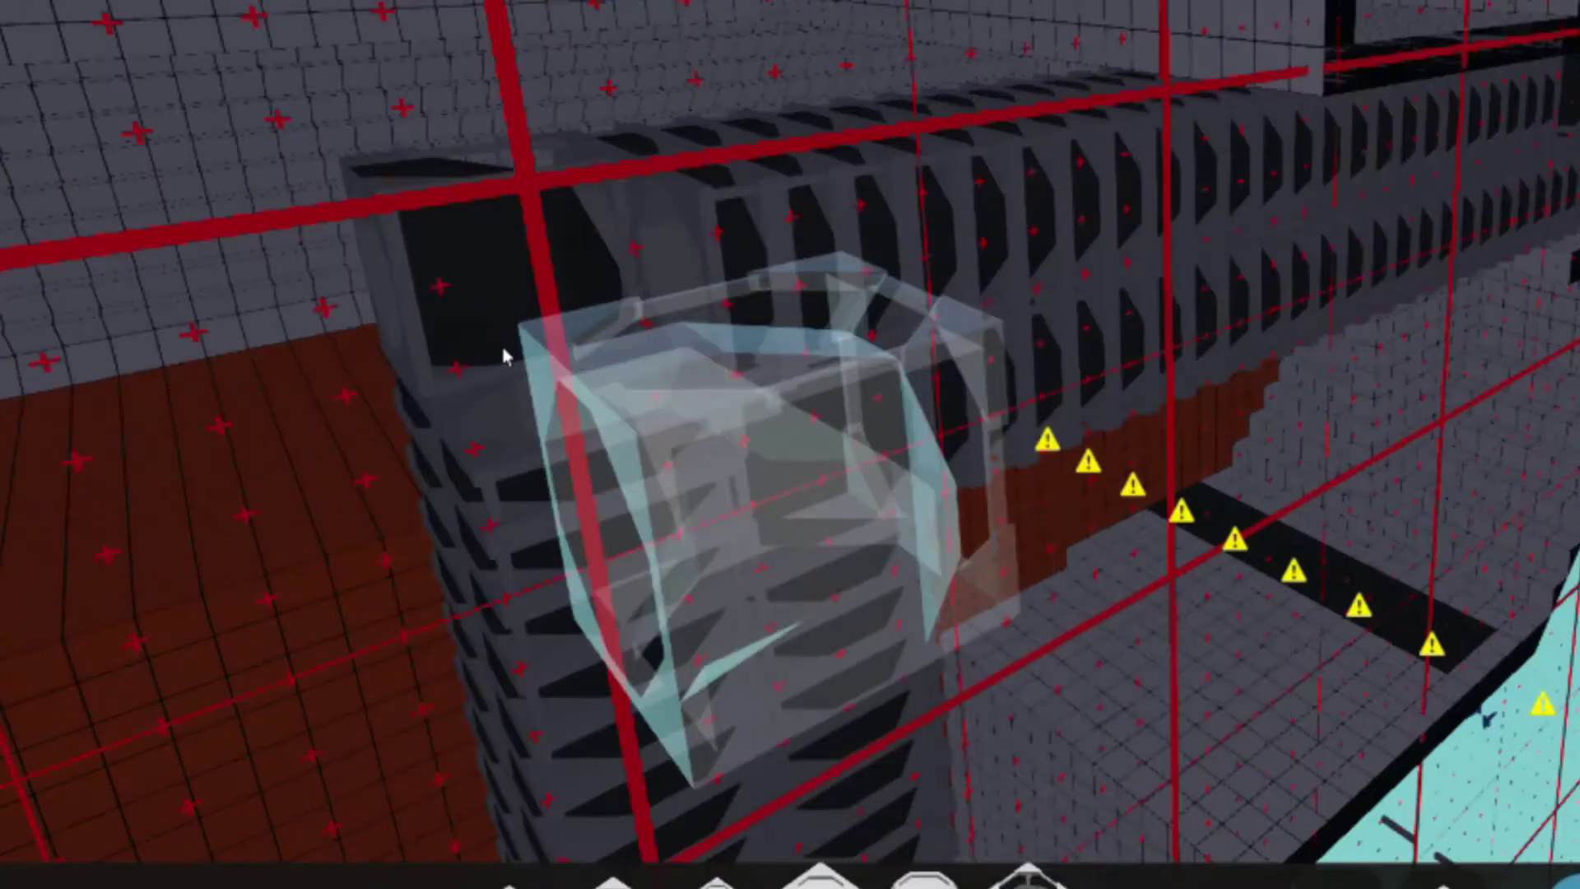
# - Attach a pipe angle to the fuel input of the jet combustion chamber nearest the grey hull wall
pyautogui.scroll(-10, 610, 466)
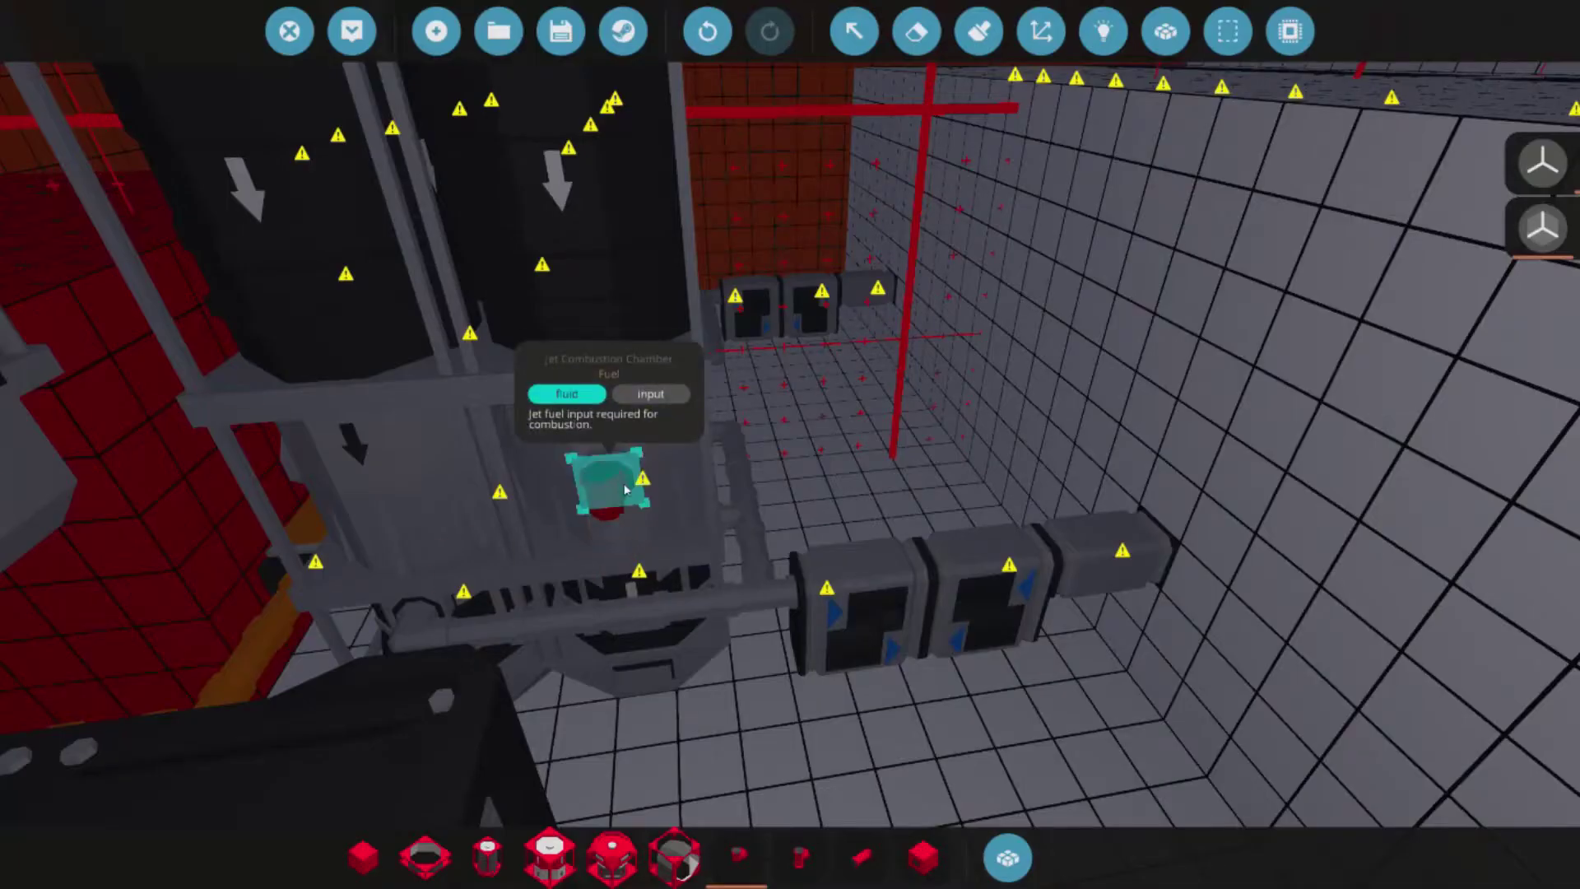
pyautogui.scroll(5, 463, 599)
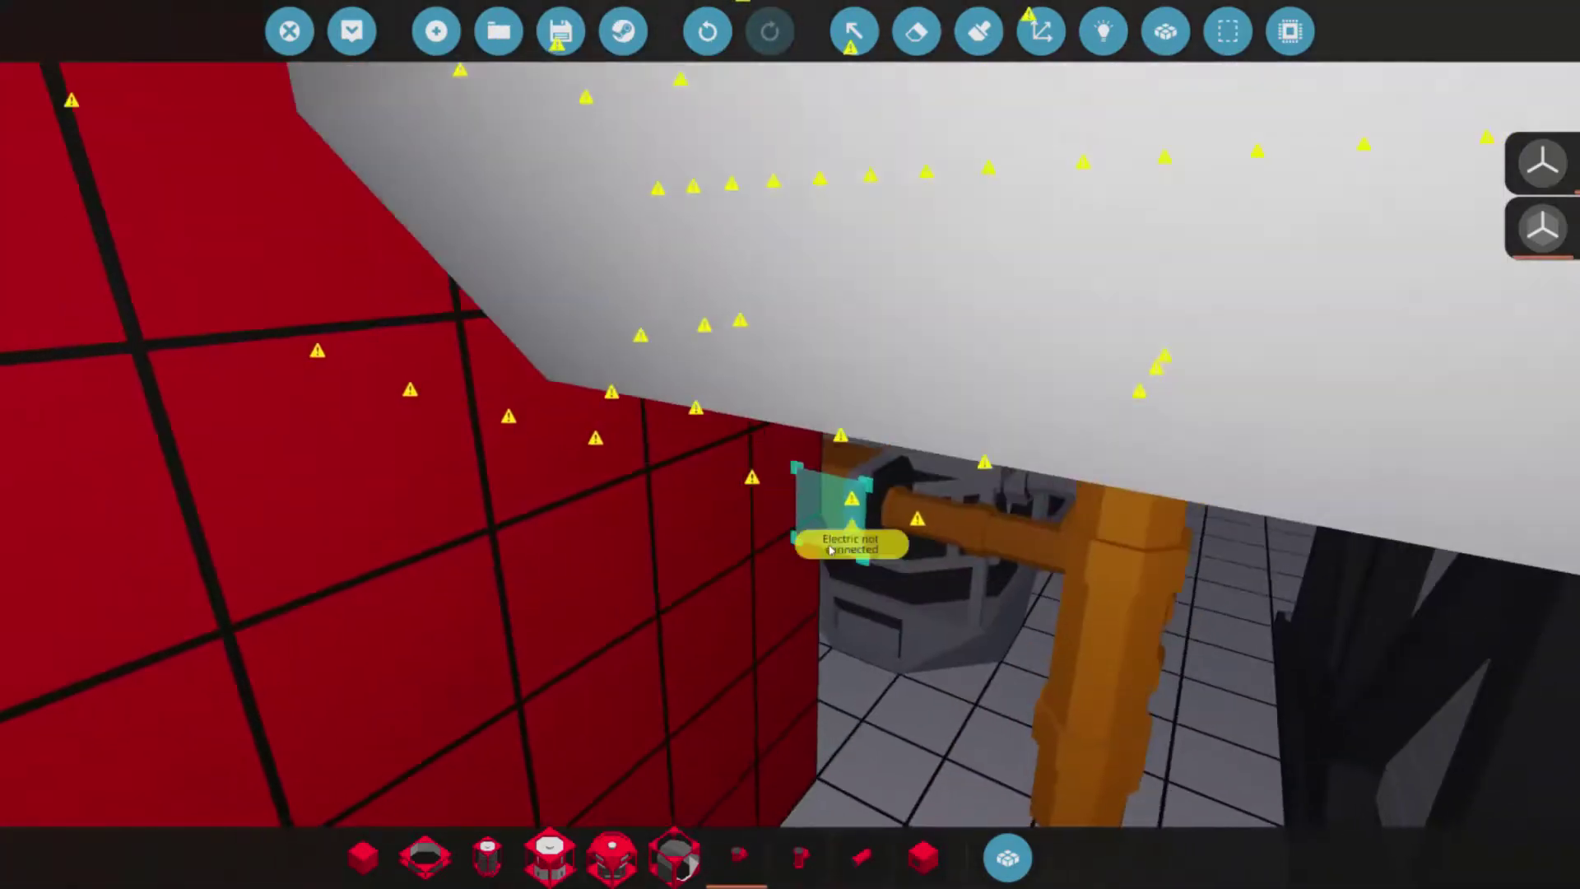
pyautogui.press('a')
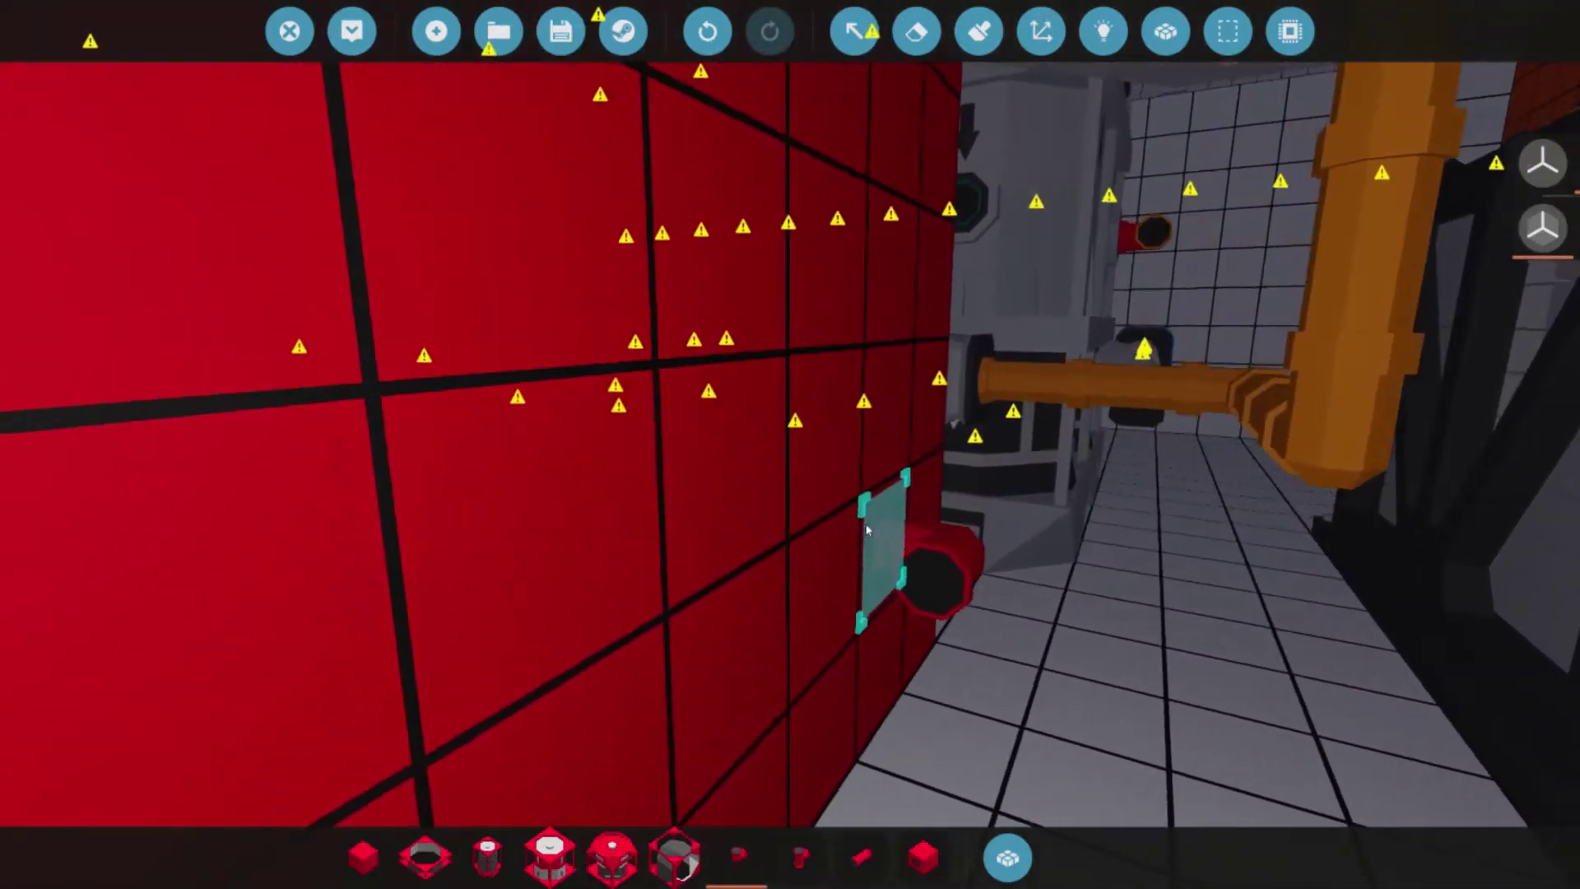
pyautogui.press('d')
# - Search the component inventory for "pump" and assign the Large Fluid Pump to the hotbar in place of the corner jet duct
pyautogui.click(1007, 857)
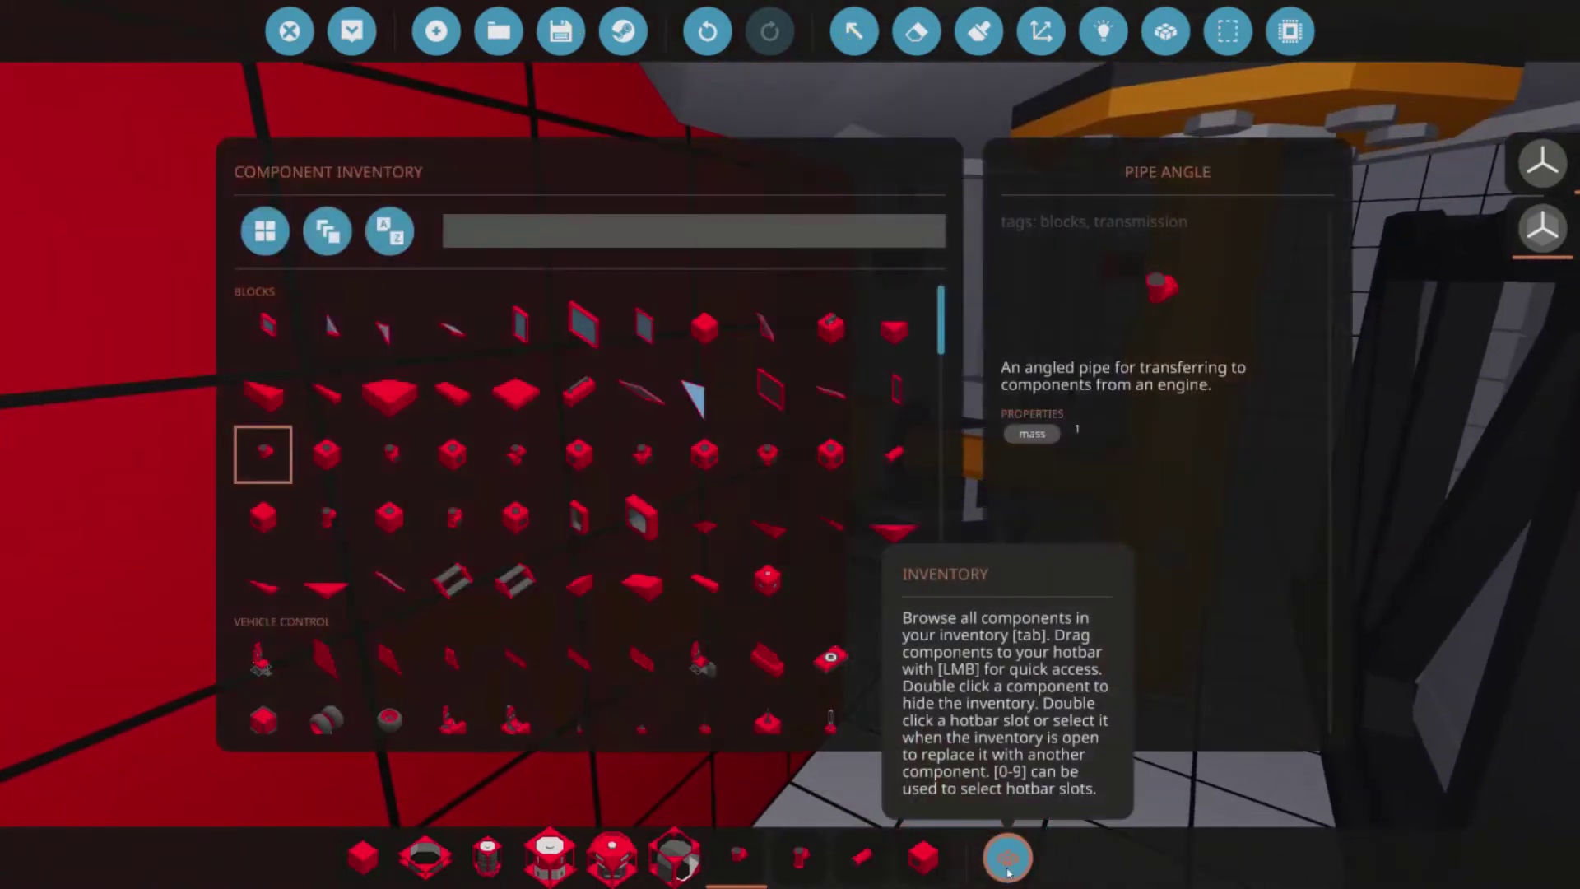
pyautogui.write('pump')
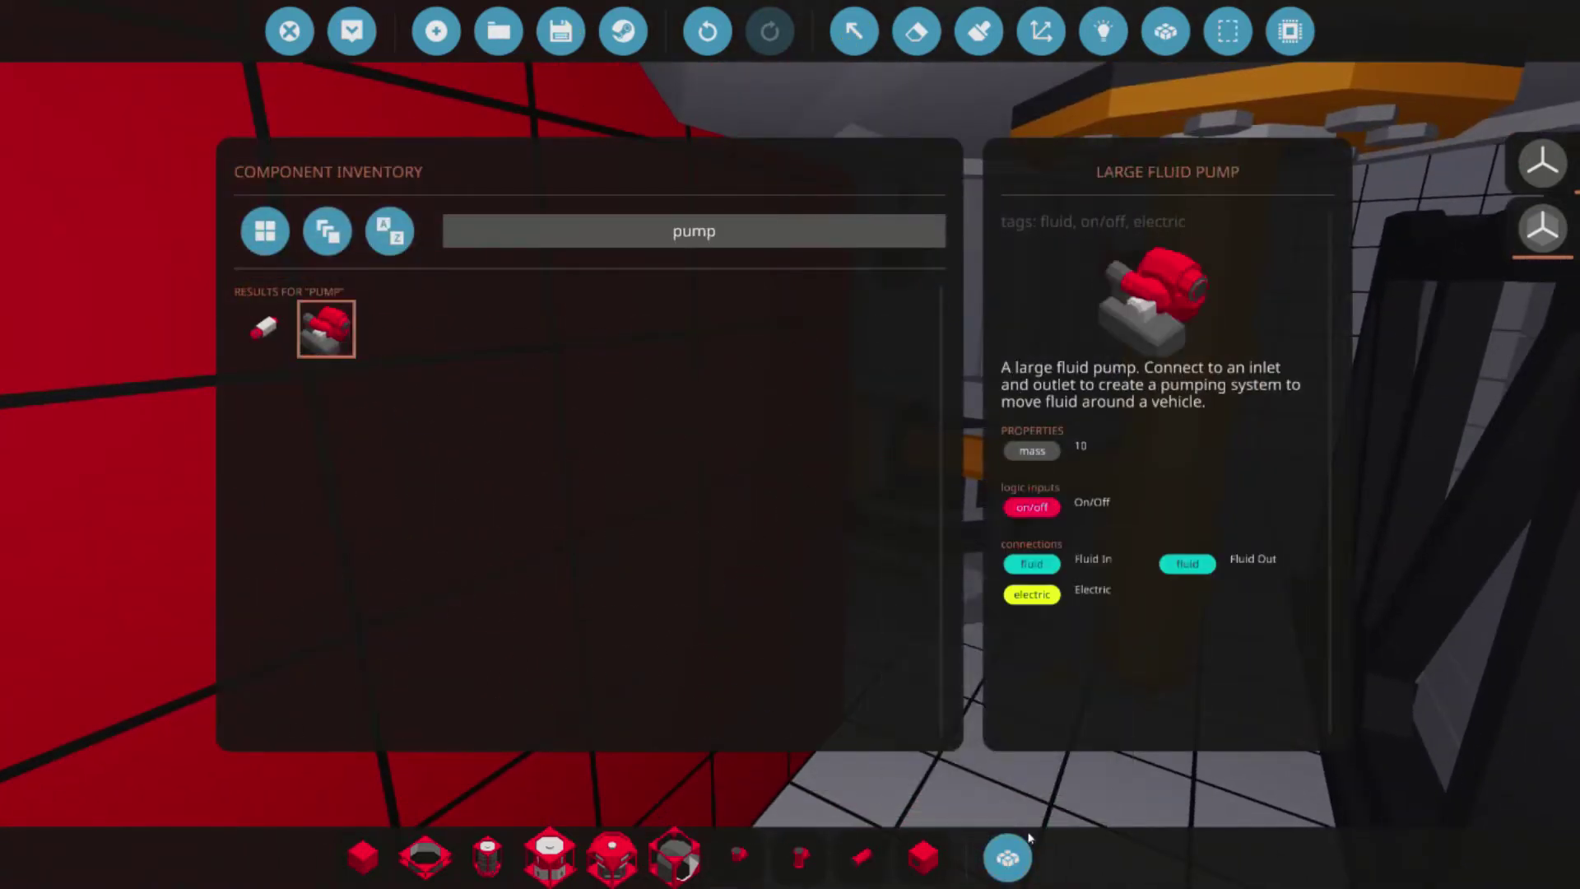
pyautogui.moveTo(694, 835); pyautogui.dragTo(676, 856)
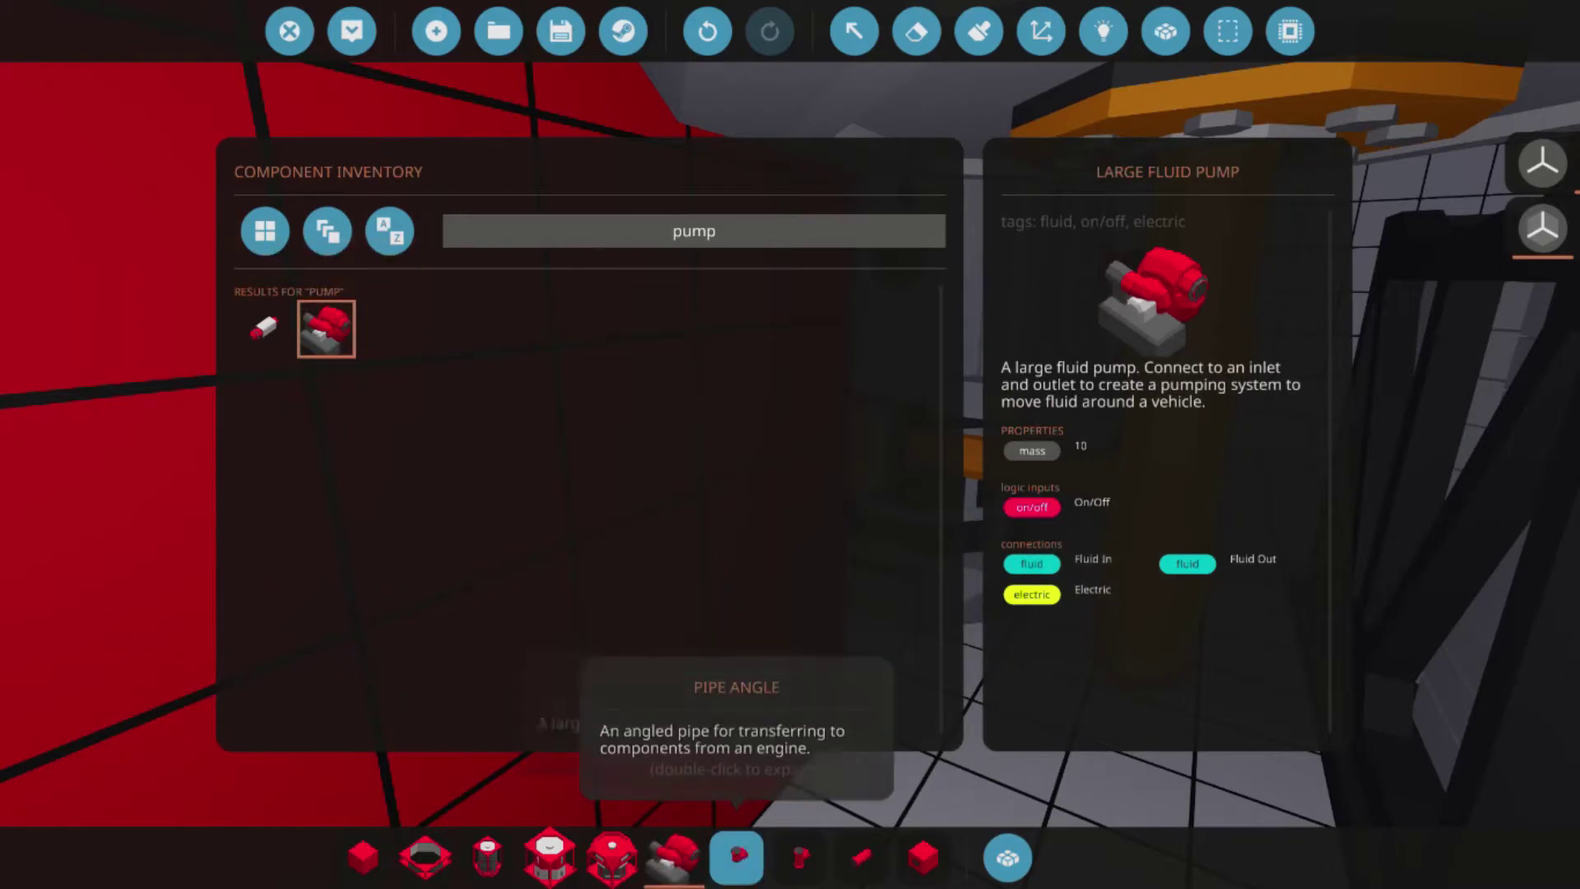
pyautogui.click(1007, 857)
# - Rotate a large fluid pump and place it in front of the combustion chambers, above the grey pipe run
pyautogui.press('w')
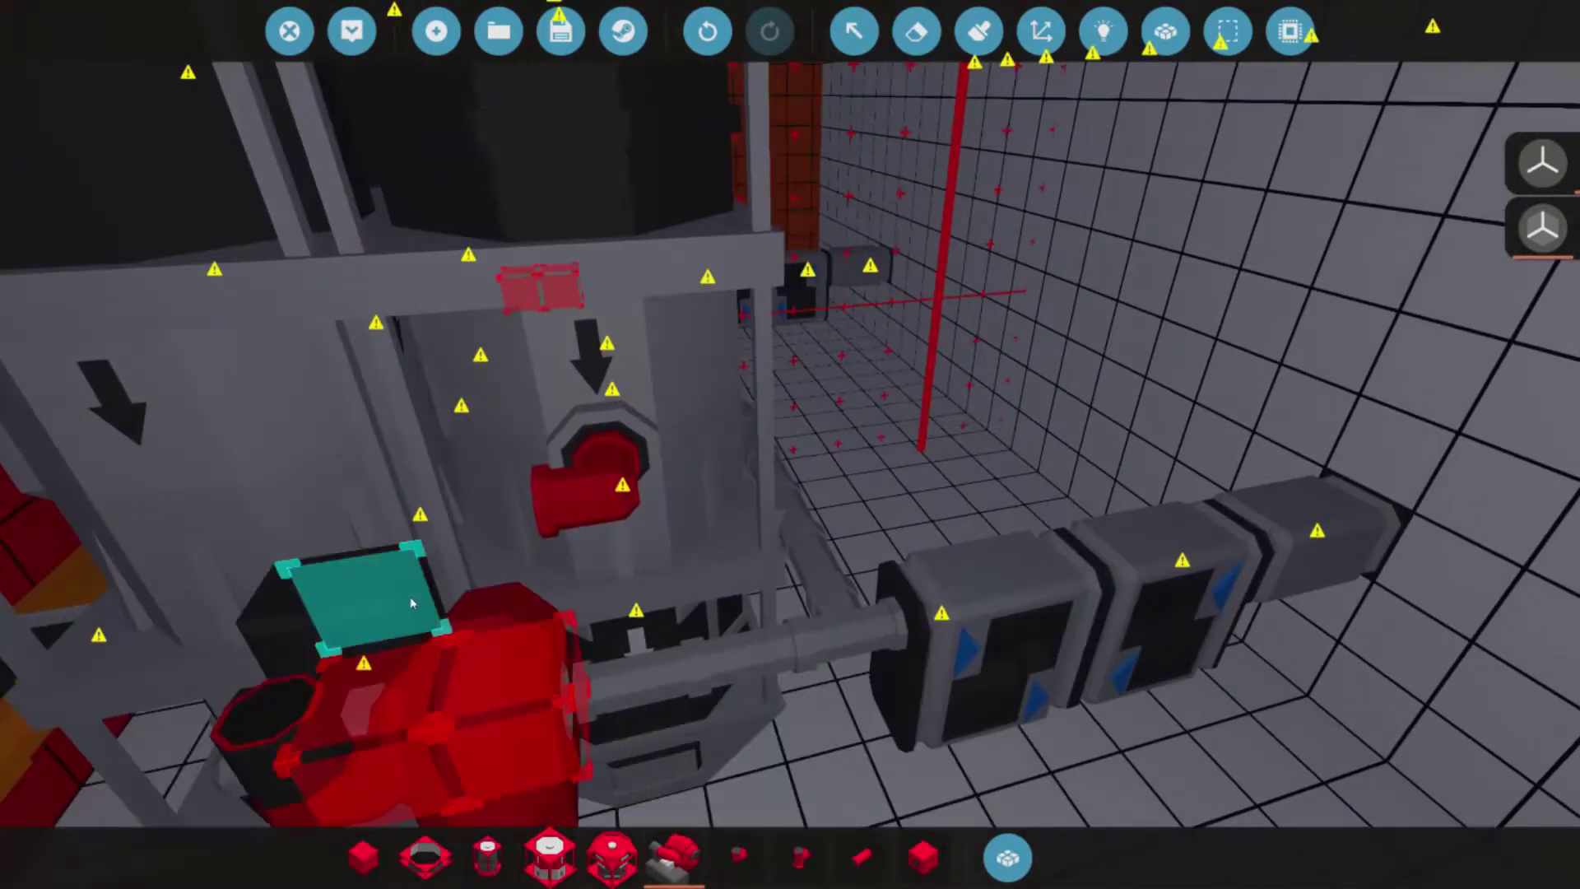
pyautogui.press('e')
pyautogui.press('e')
pyautogui.press('e')
pyautogui.press('e')
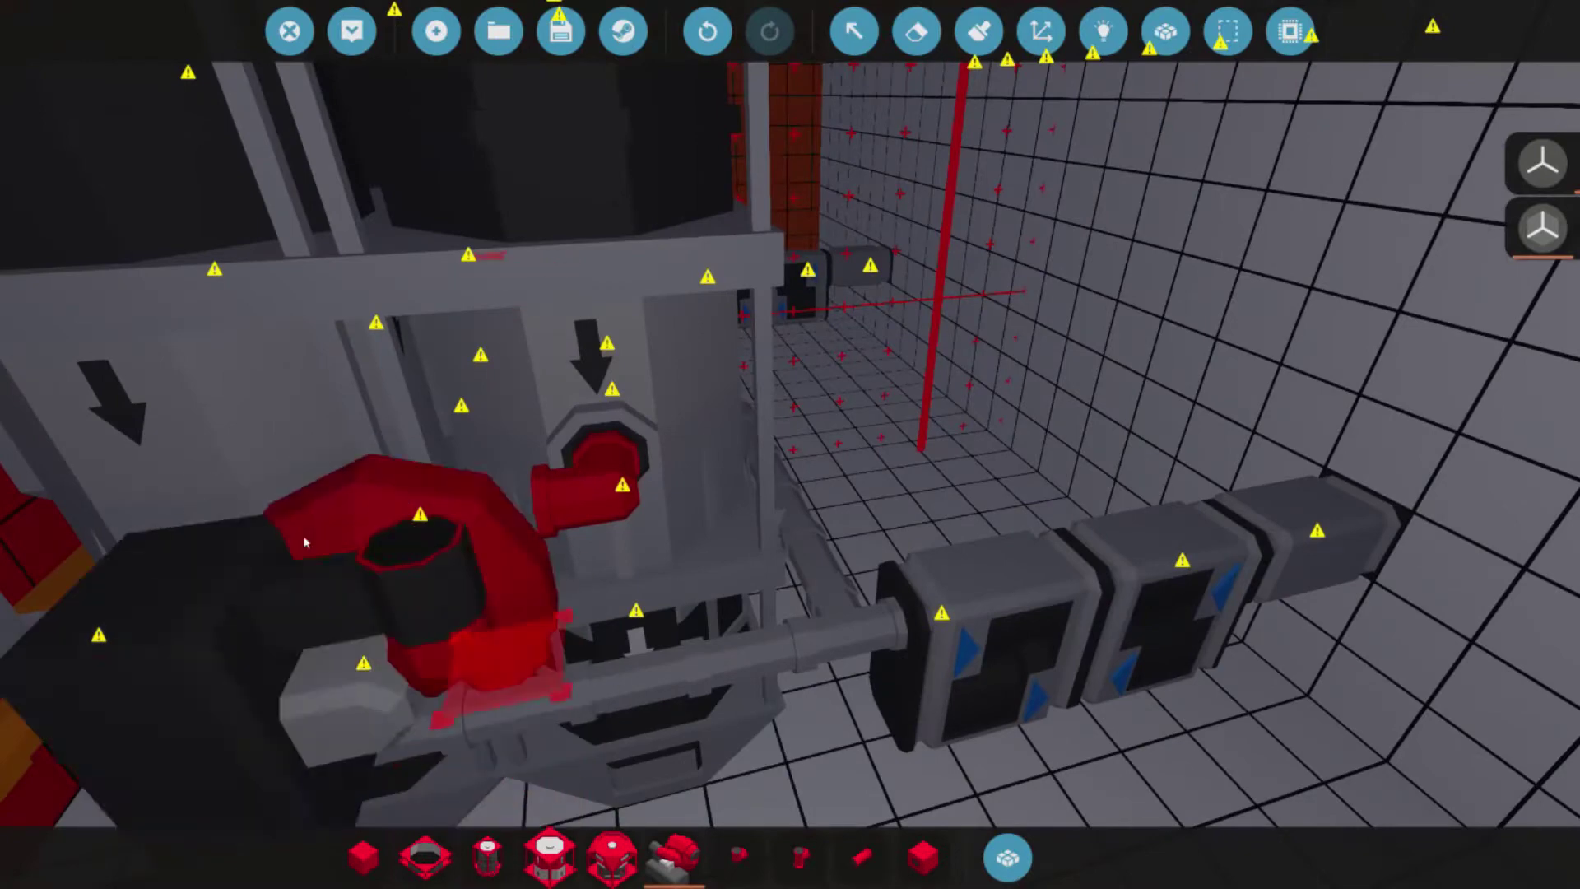
pyautogui.press('e')
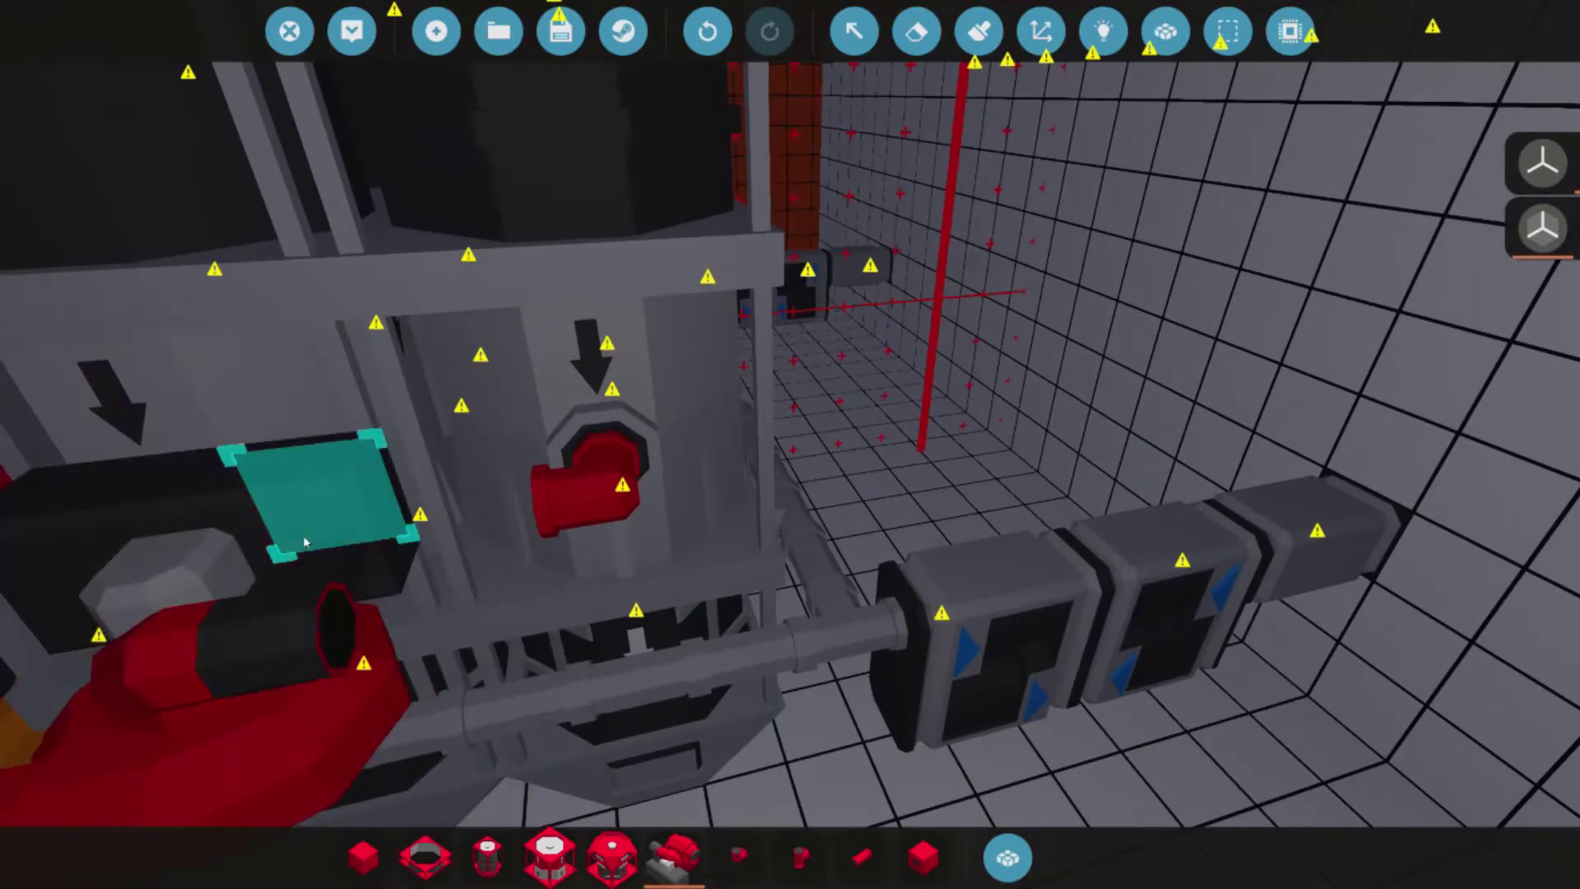
pyautogui.press('e')
pyautogui.press('e')
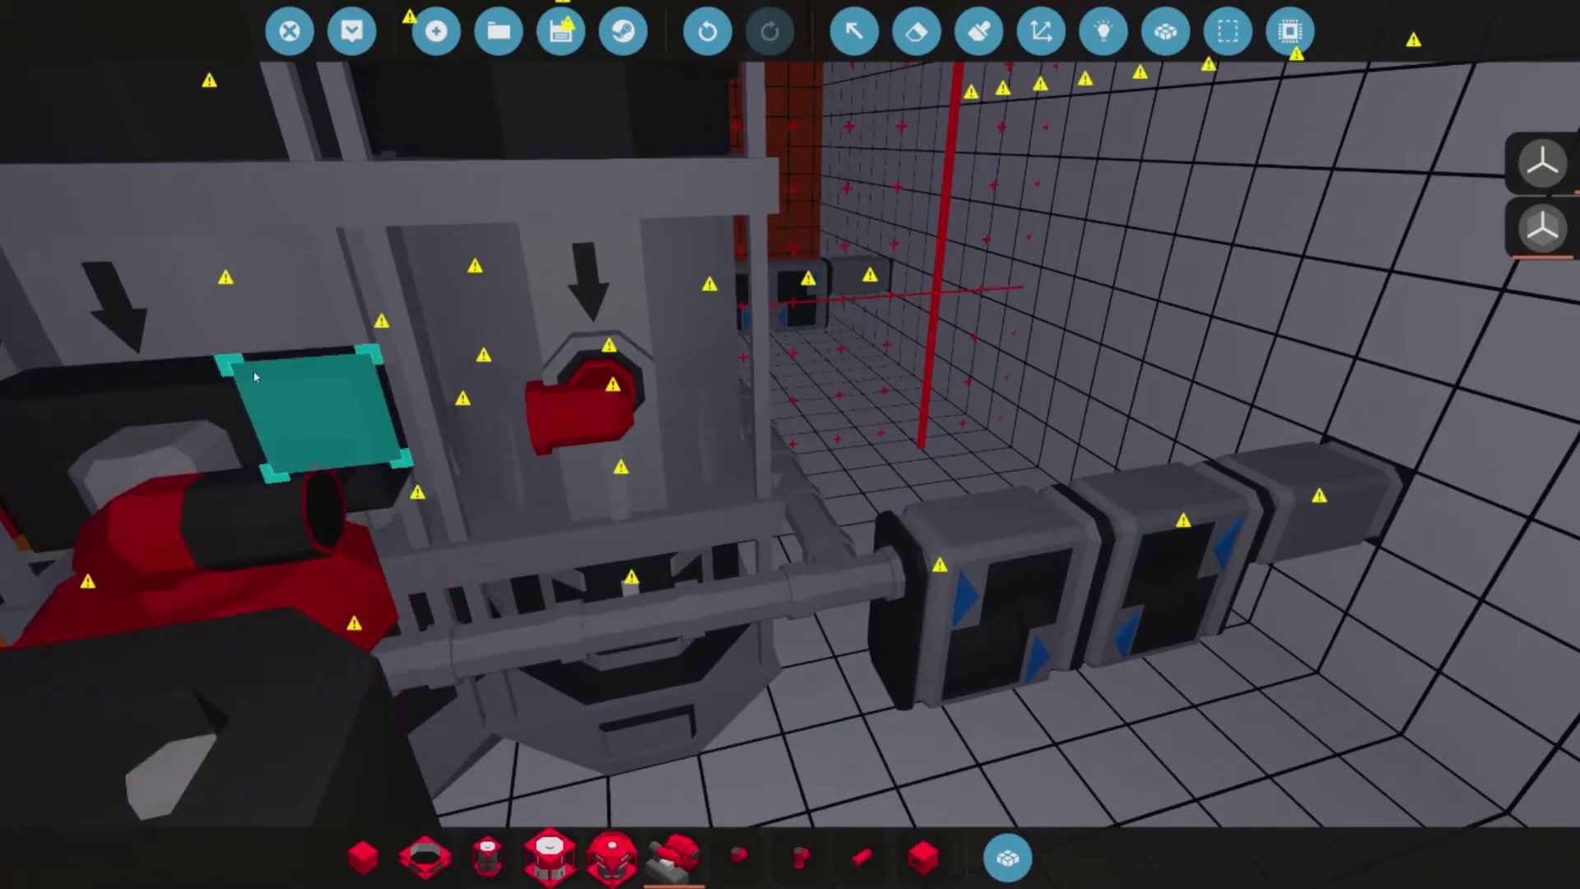
# - Replace the pipe angle on the chamber's fuel input with a straight pipe and a pipe angle turned towards the pump
pyautogui.press('space')
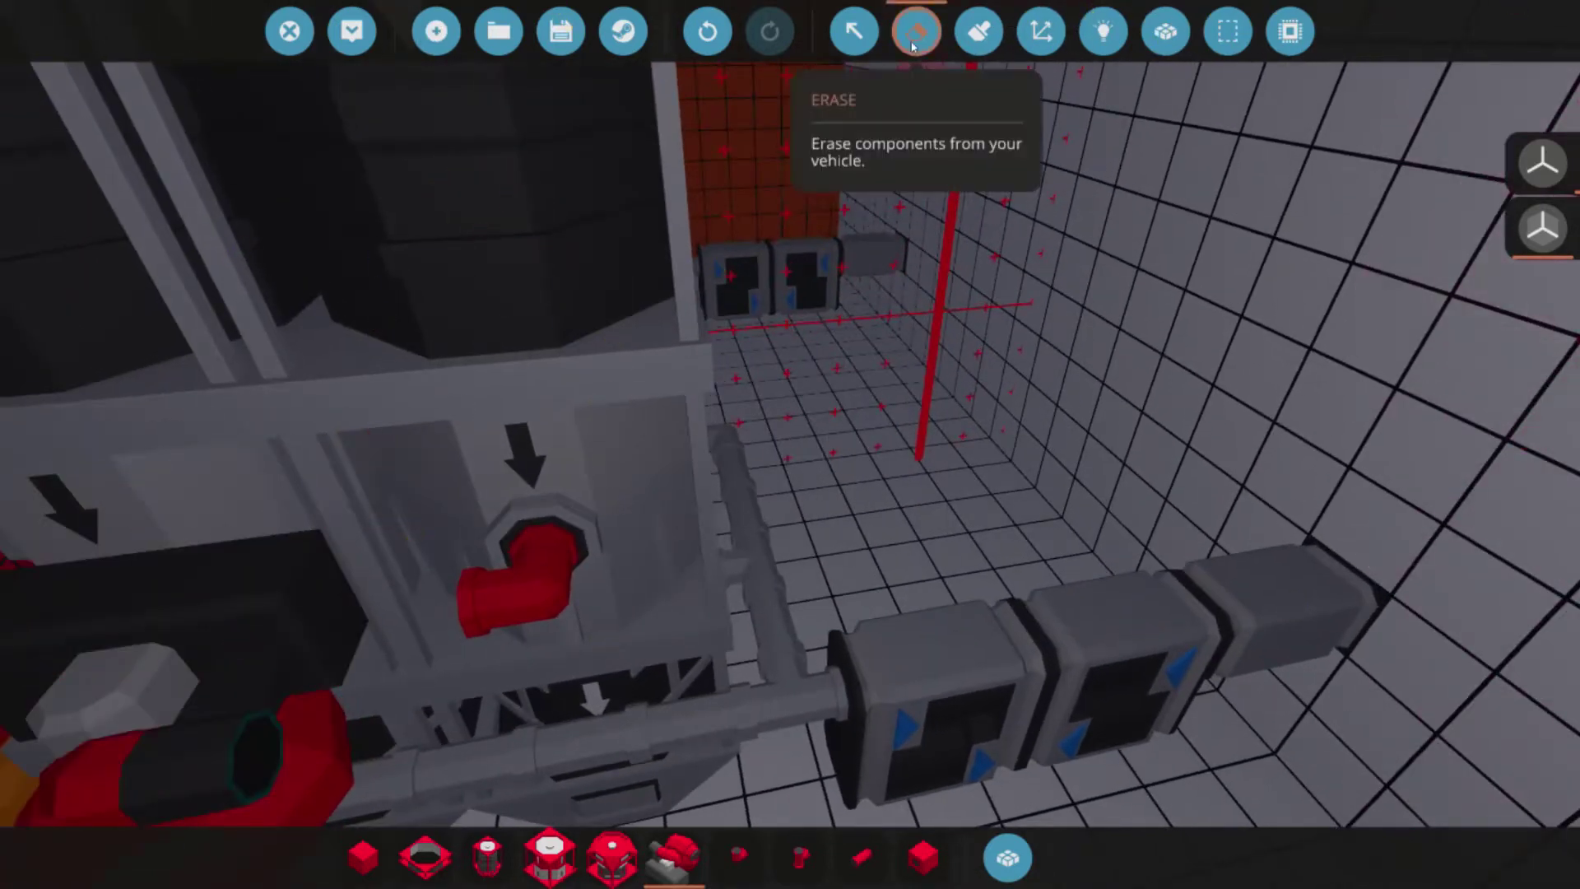
pyautogui.click(914, 33)
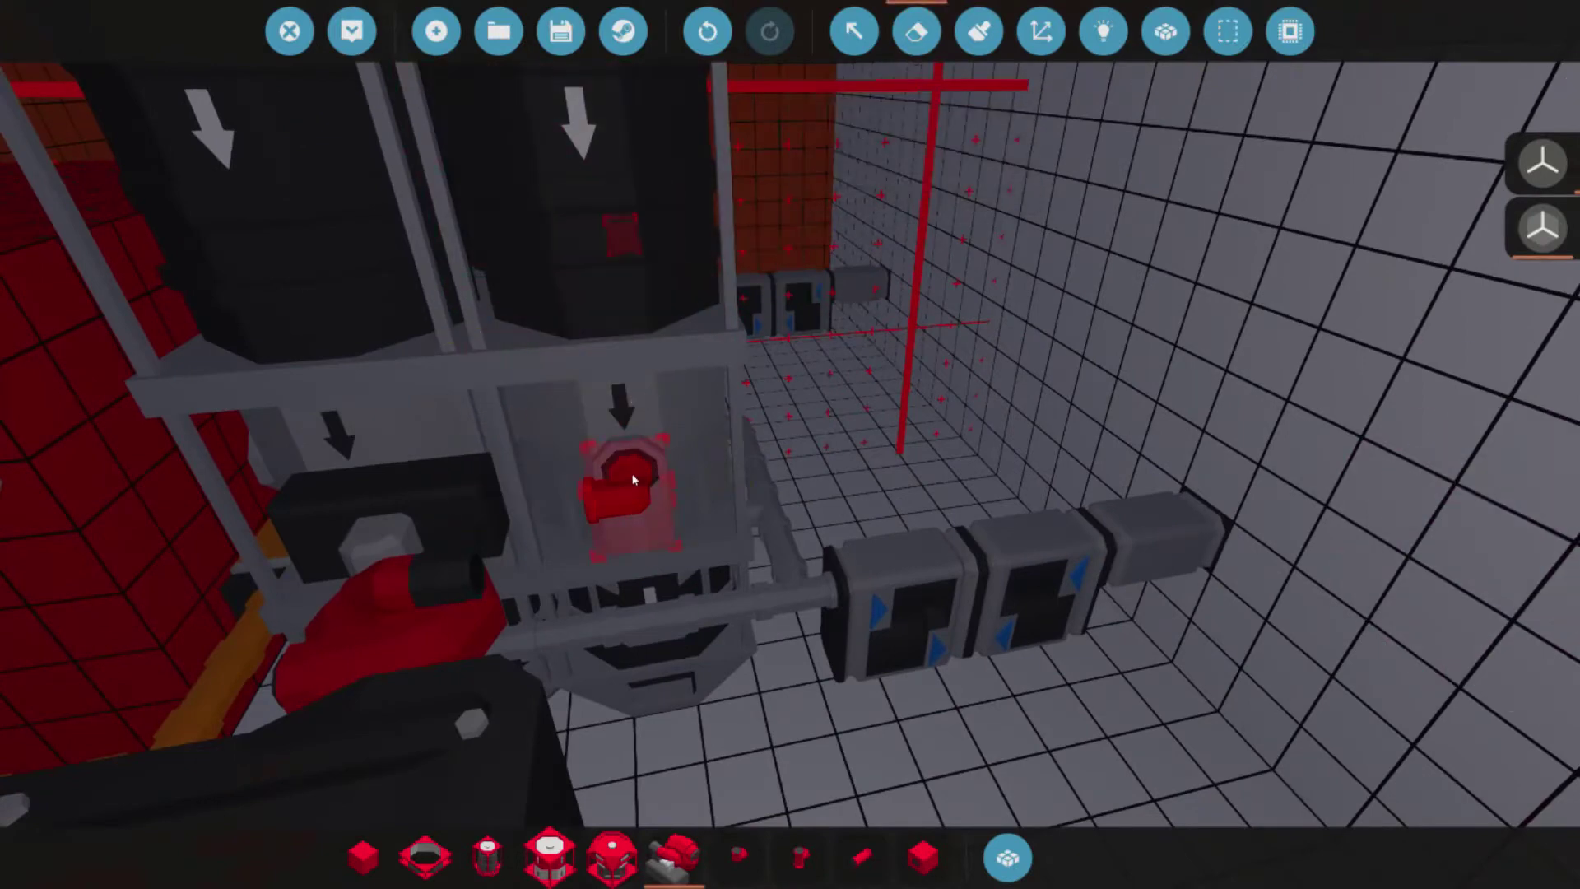
pyautogui.click(861, 856)
pyautogui.press('w')
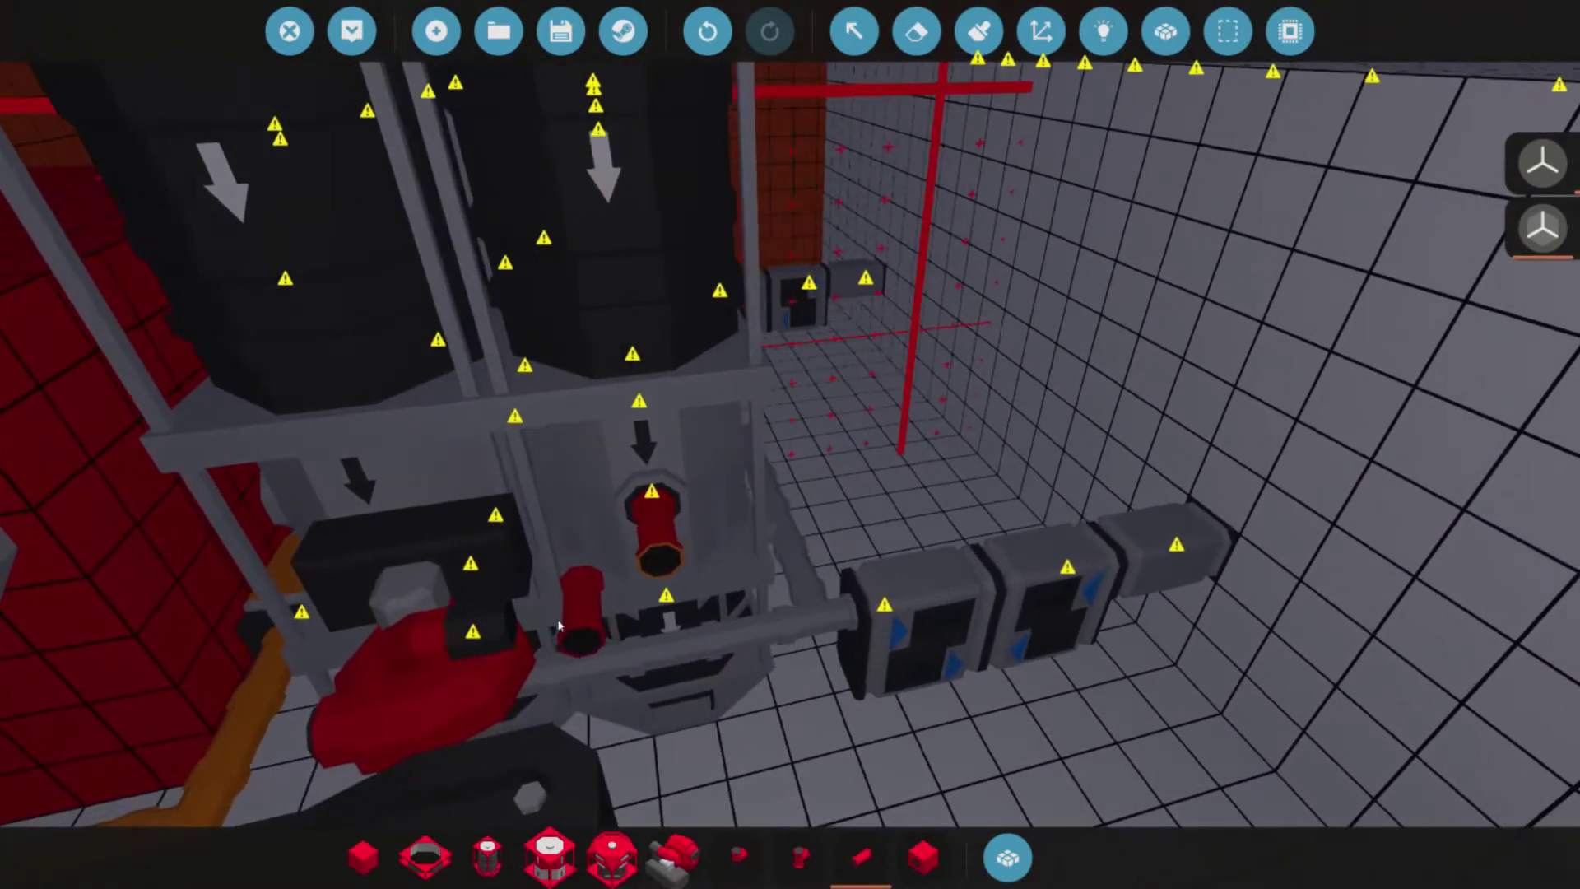
pyautogui.click(739, 845)
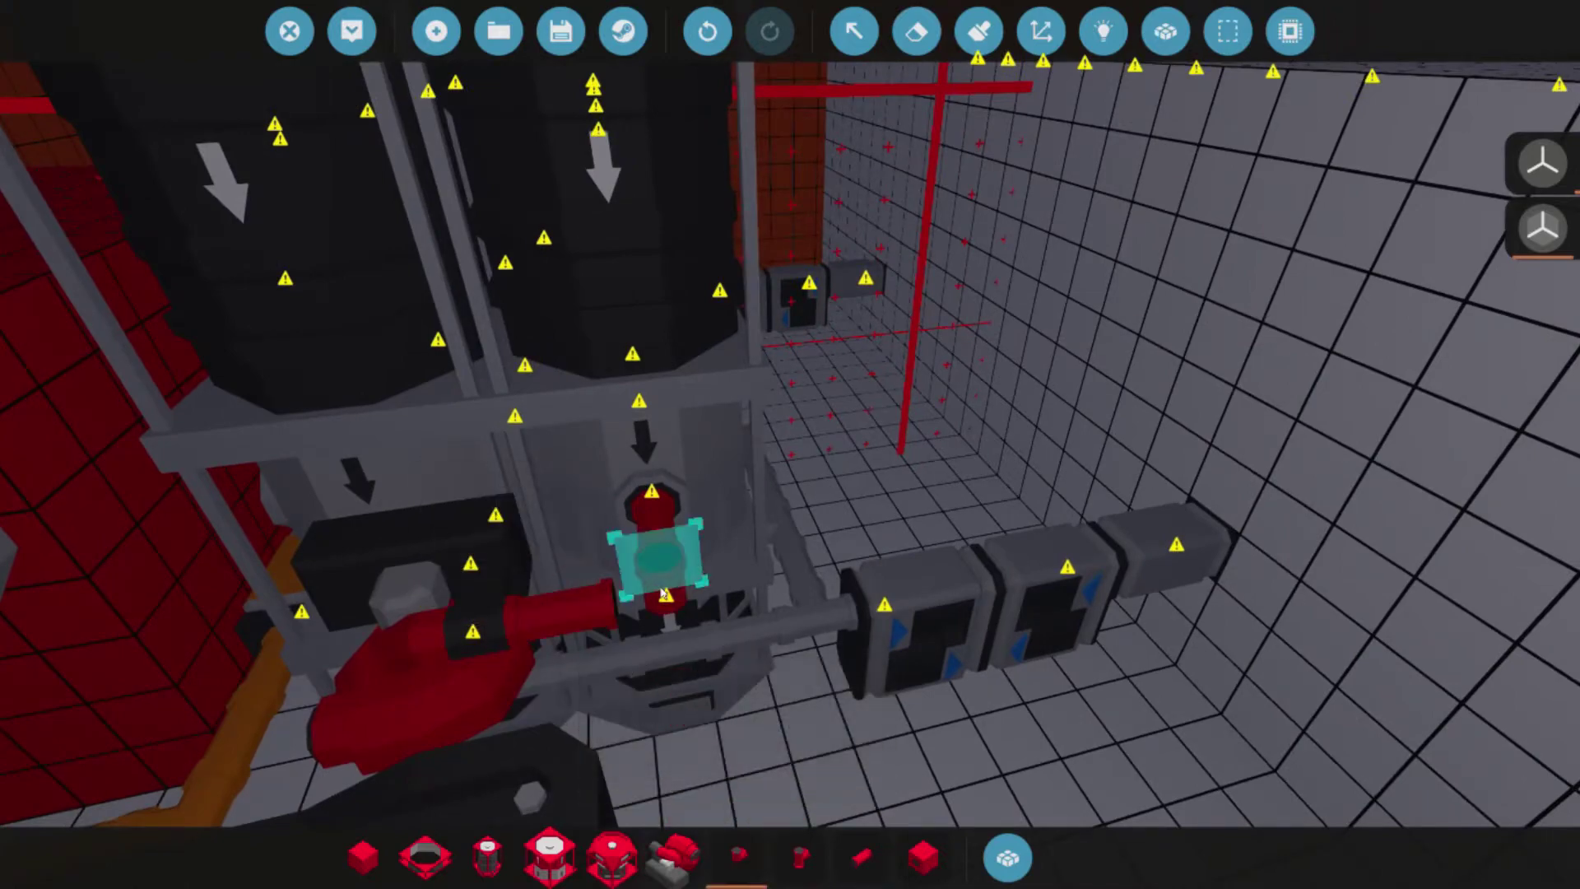
pyautogui.press('w')
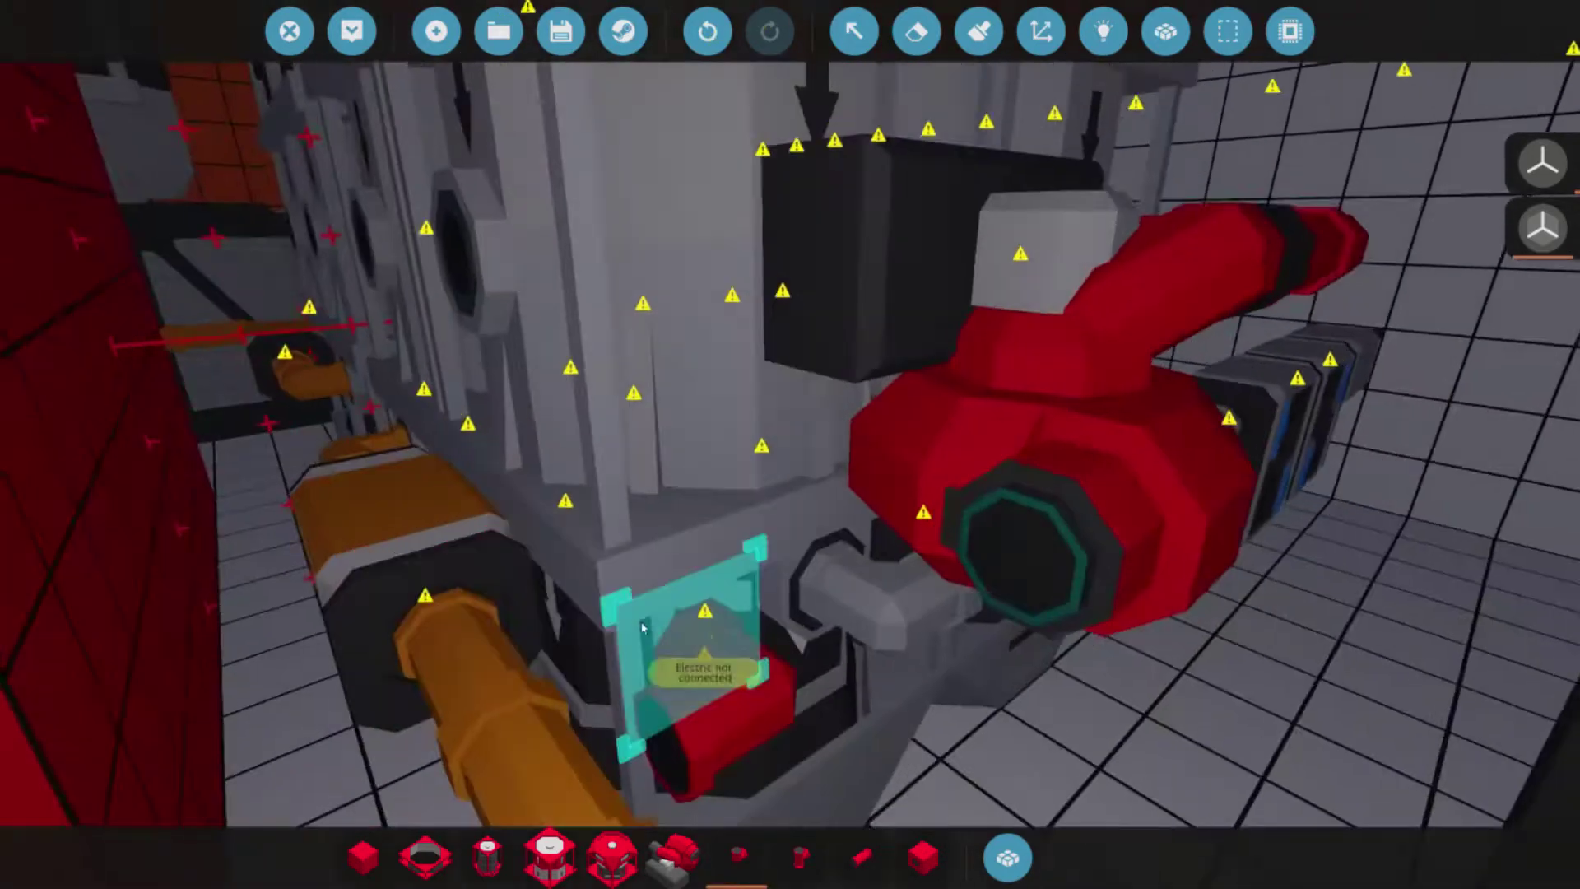
# - Place large fluid pumps on the orange-pipe side of the turbine block, rotated so their outlets meet the chambers' fuel inputs
pyautogui.press('w')
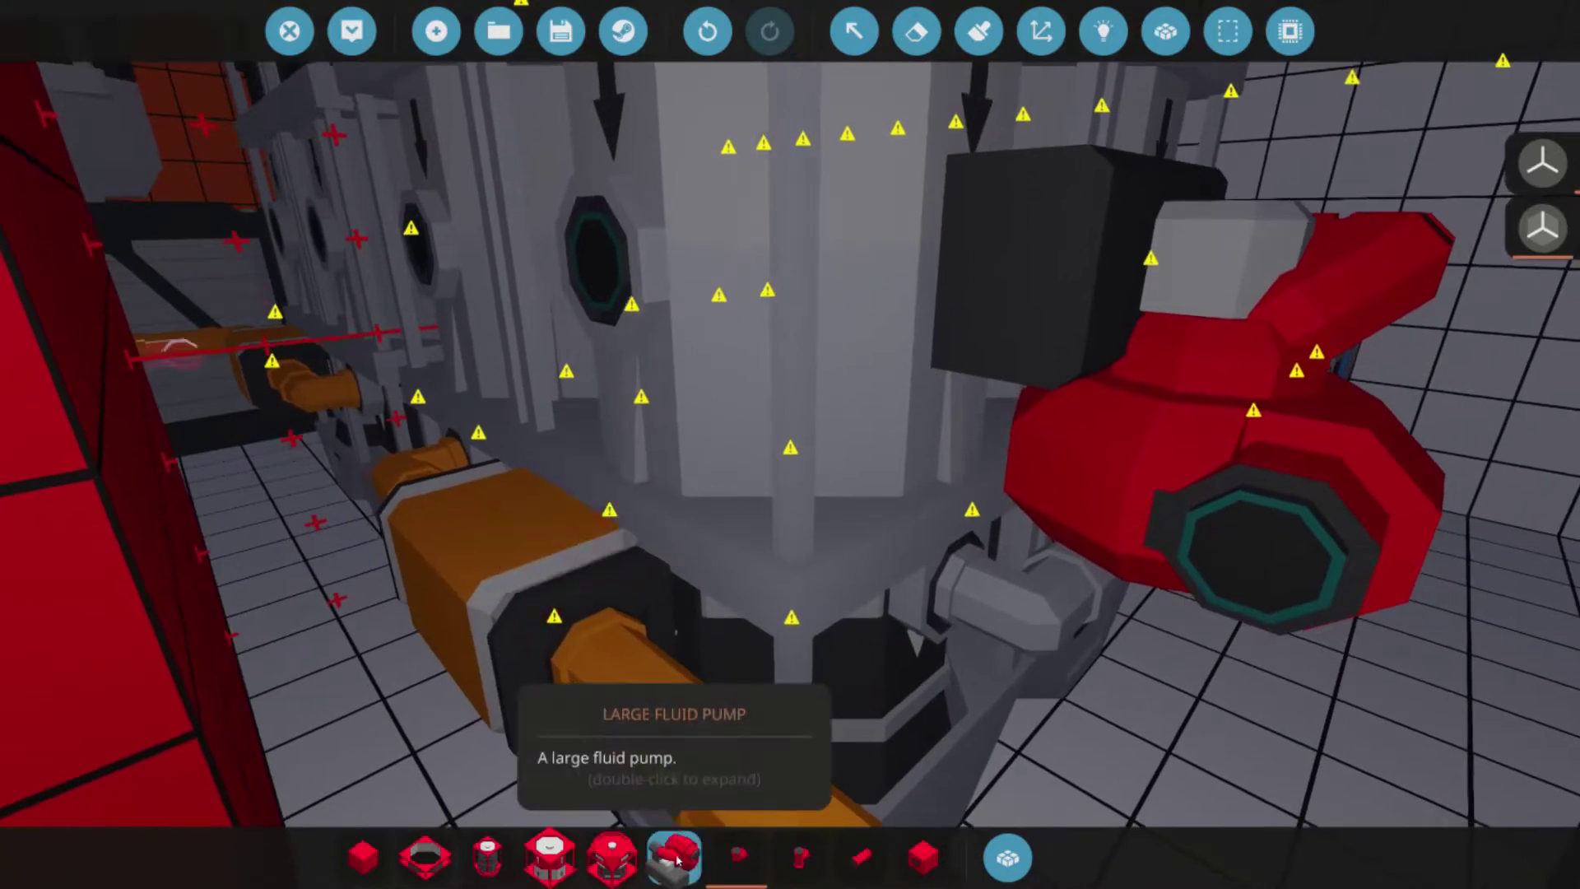
pyautogui.click(676, 860)
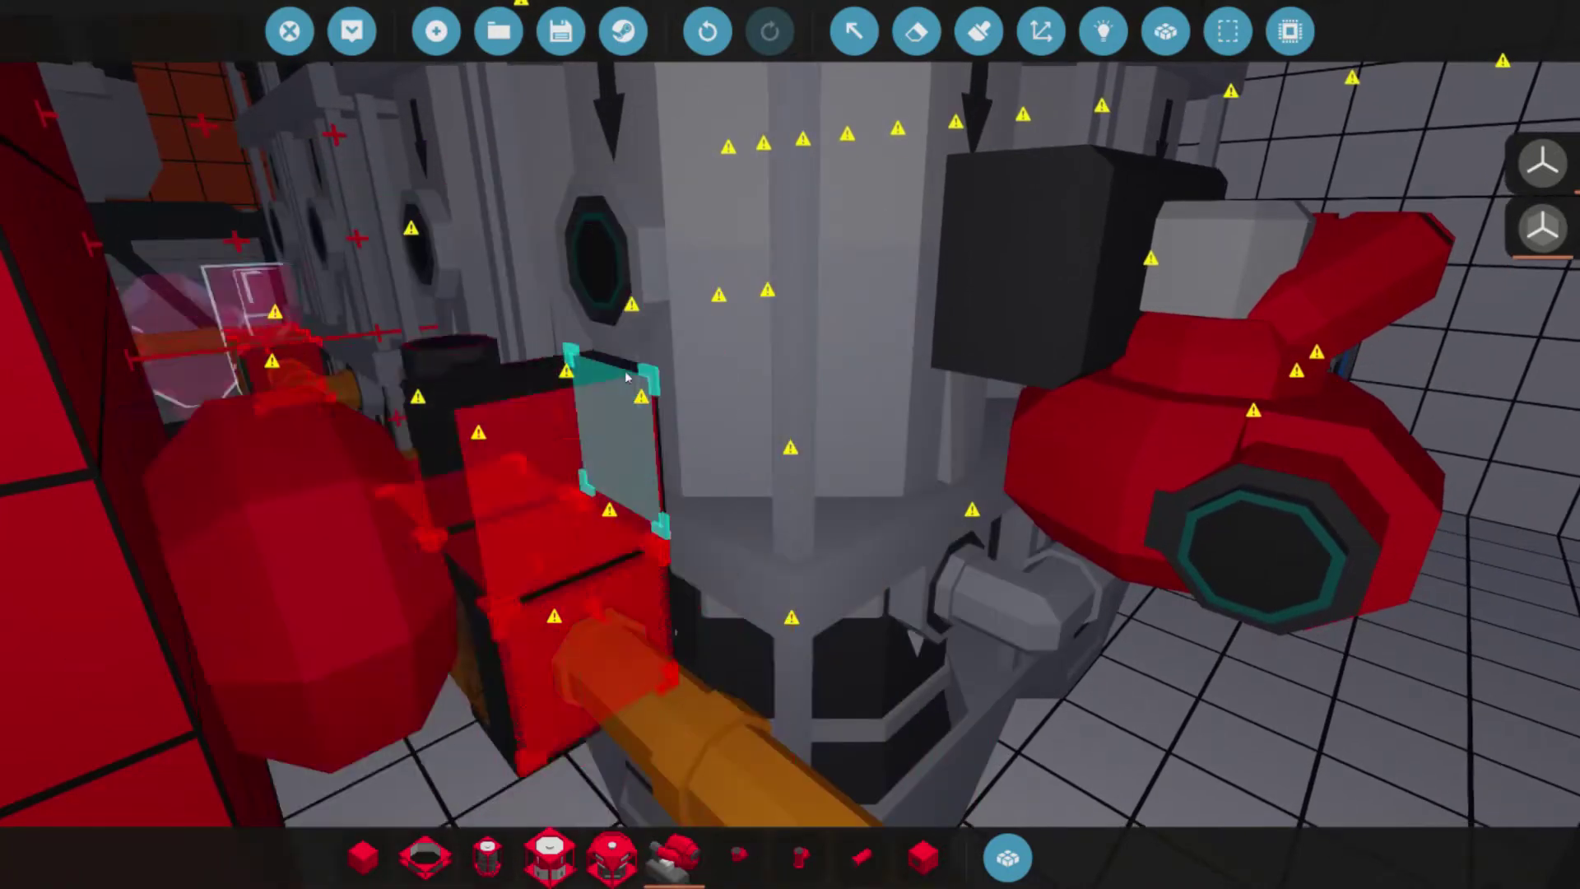
pyautogui.press('e')
pyautogui.press('e')
pyautogui.press('e')
pyautogui.press('e')
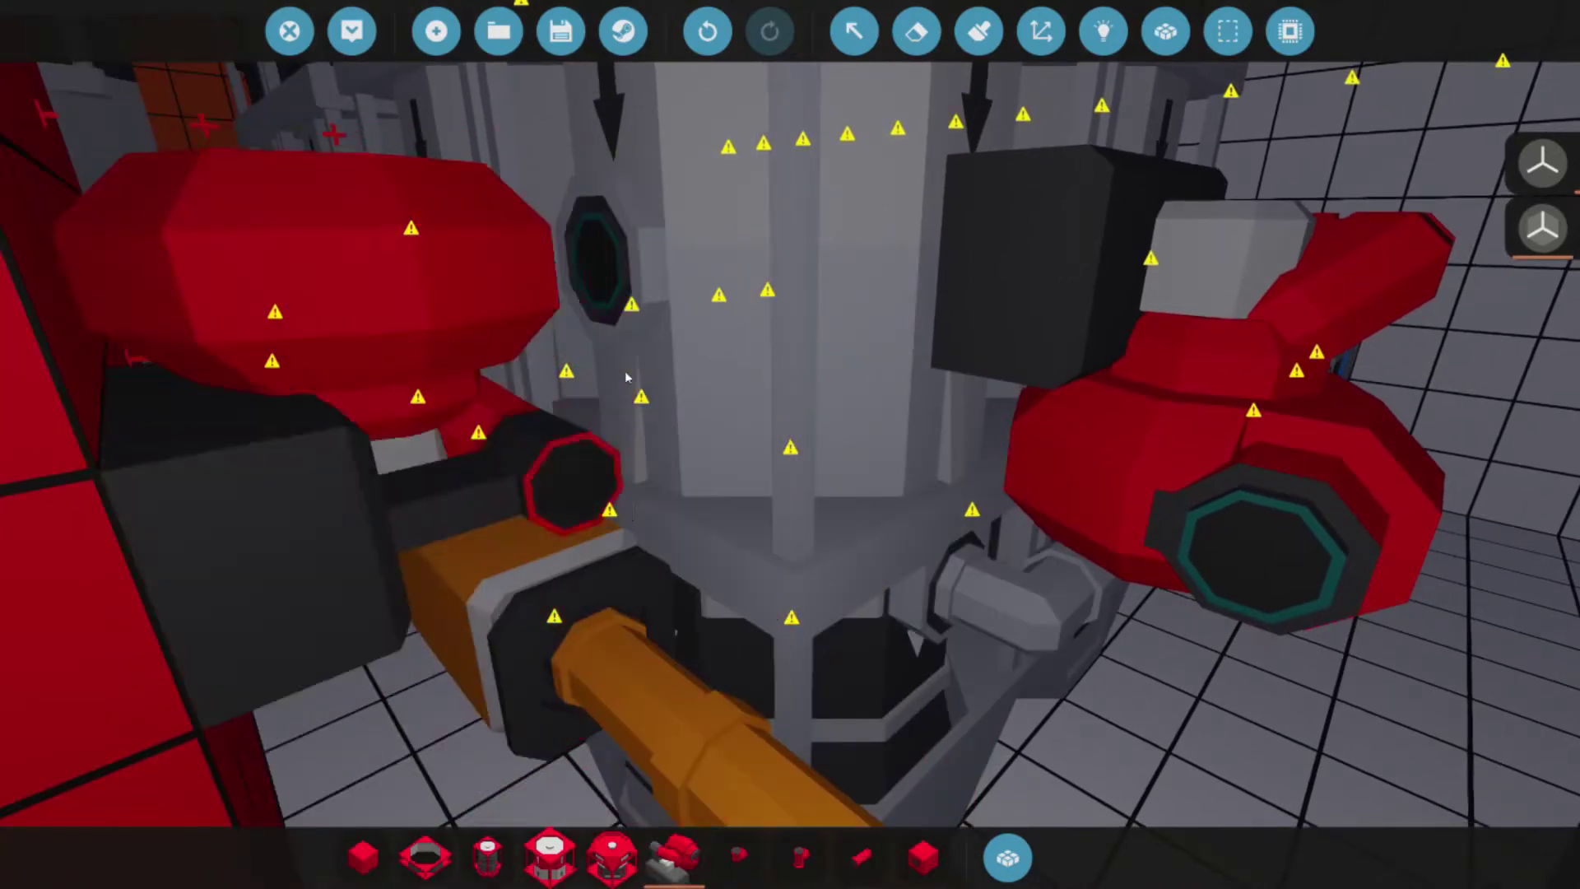
pyautogui.press('e')
pyautogui.press('e')
pyautogui.press('e')
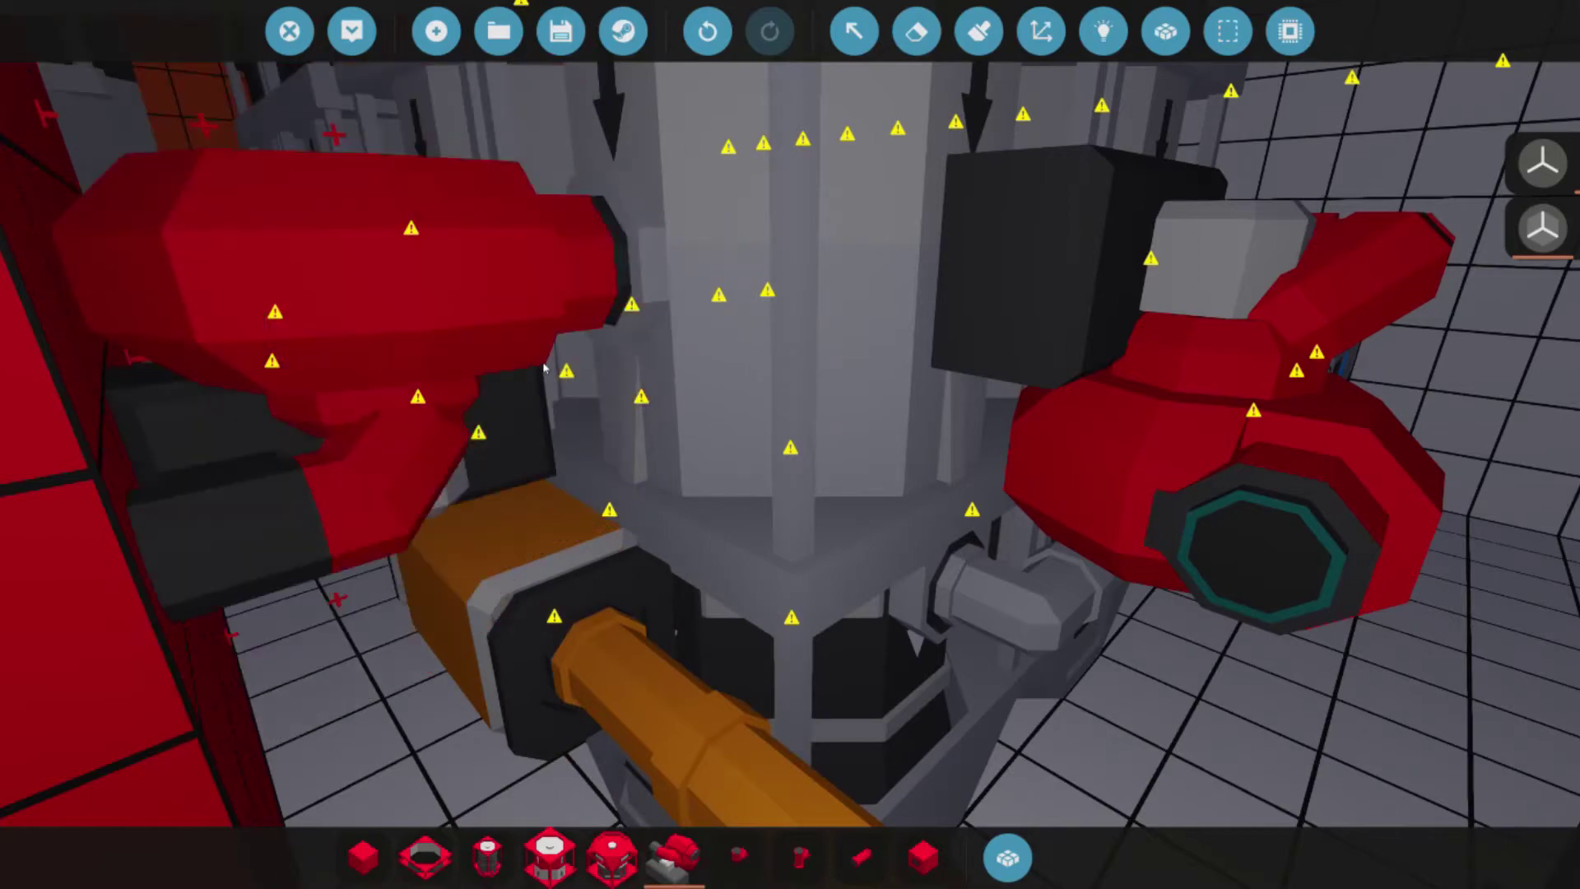
pyautogui.press('w')
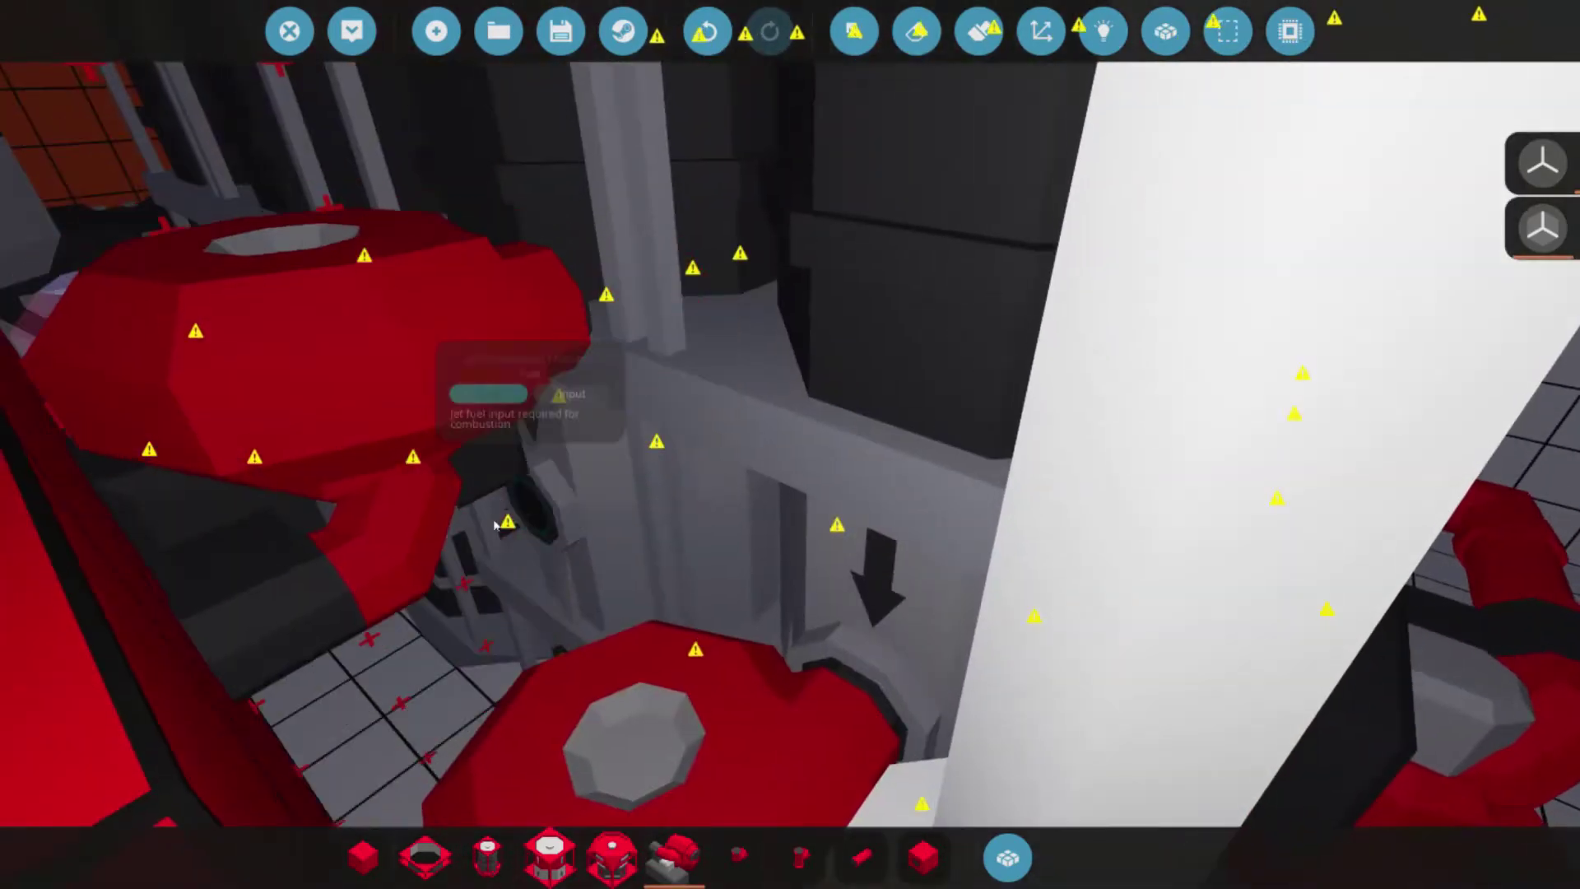
pyautogui.press('w')
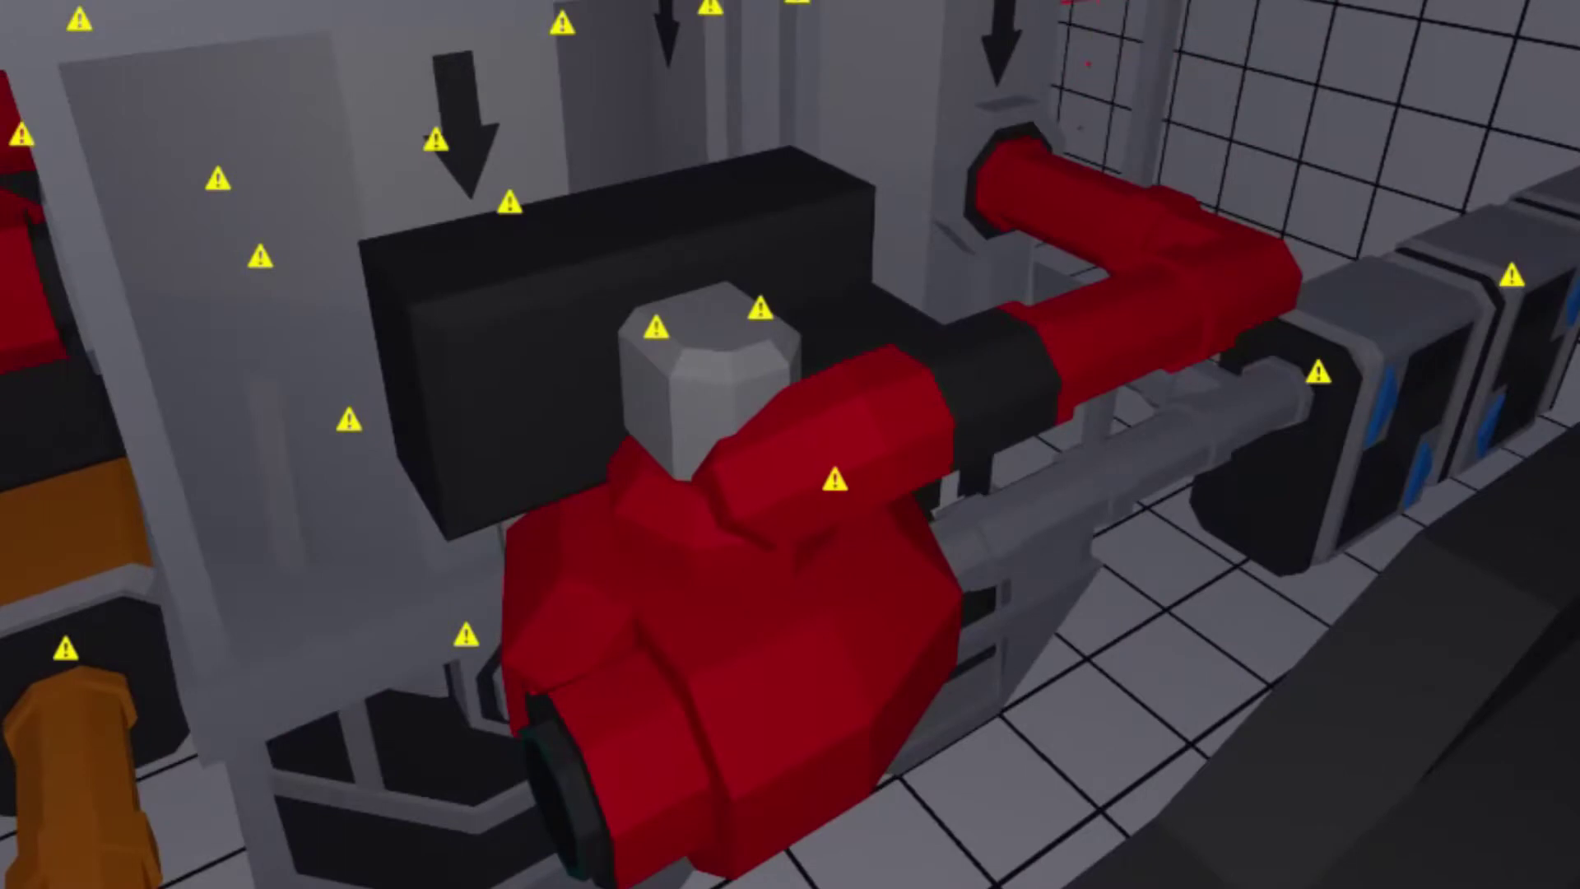
# - Replace the pump above the grey pipe run with a large fluid pump rotated so its outlet joins the red fuel pipe
pyautogui.rightClick(722, 458)
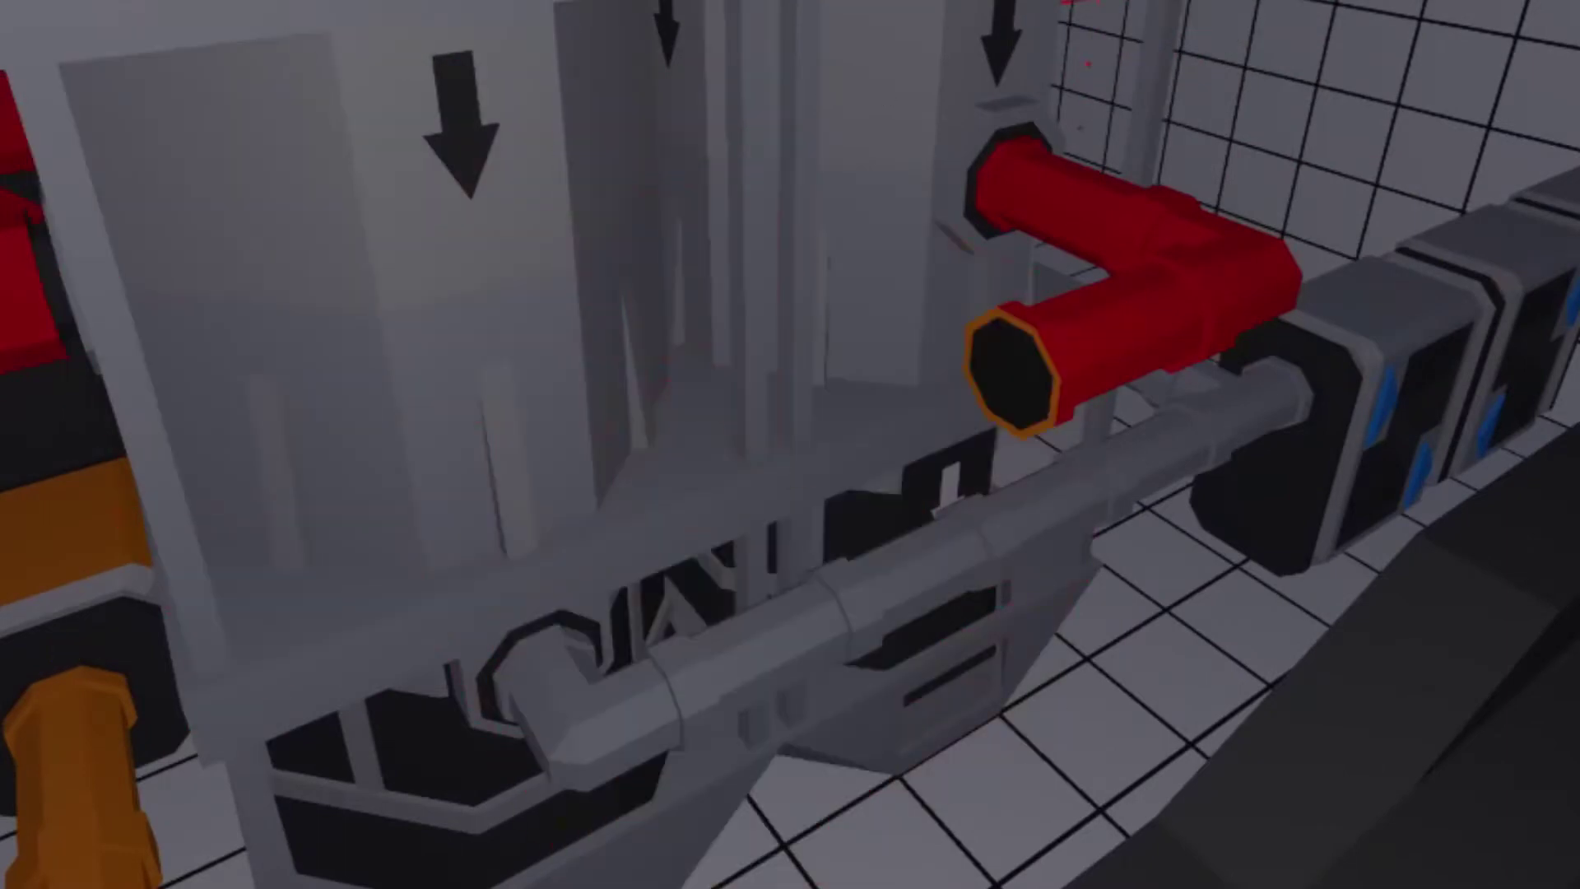
pyautogui.click(651, 658)
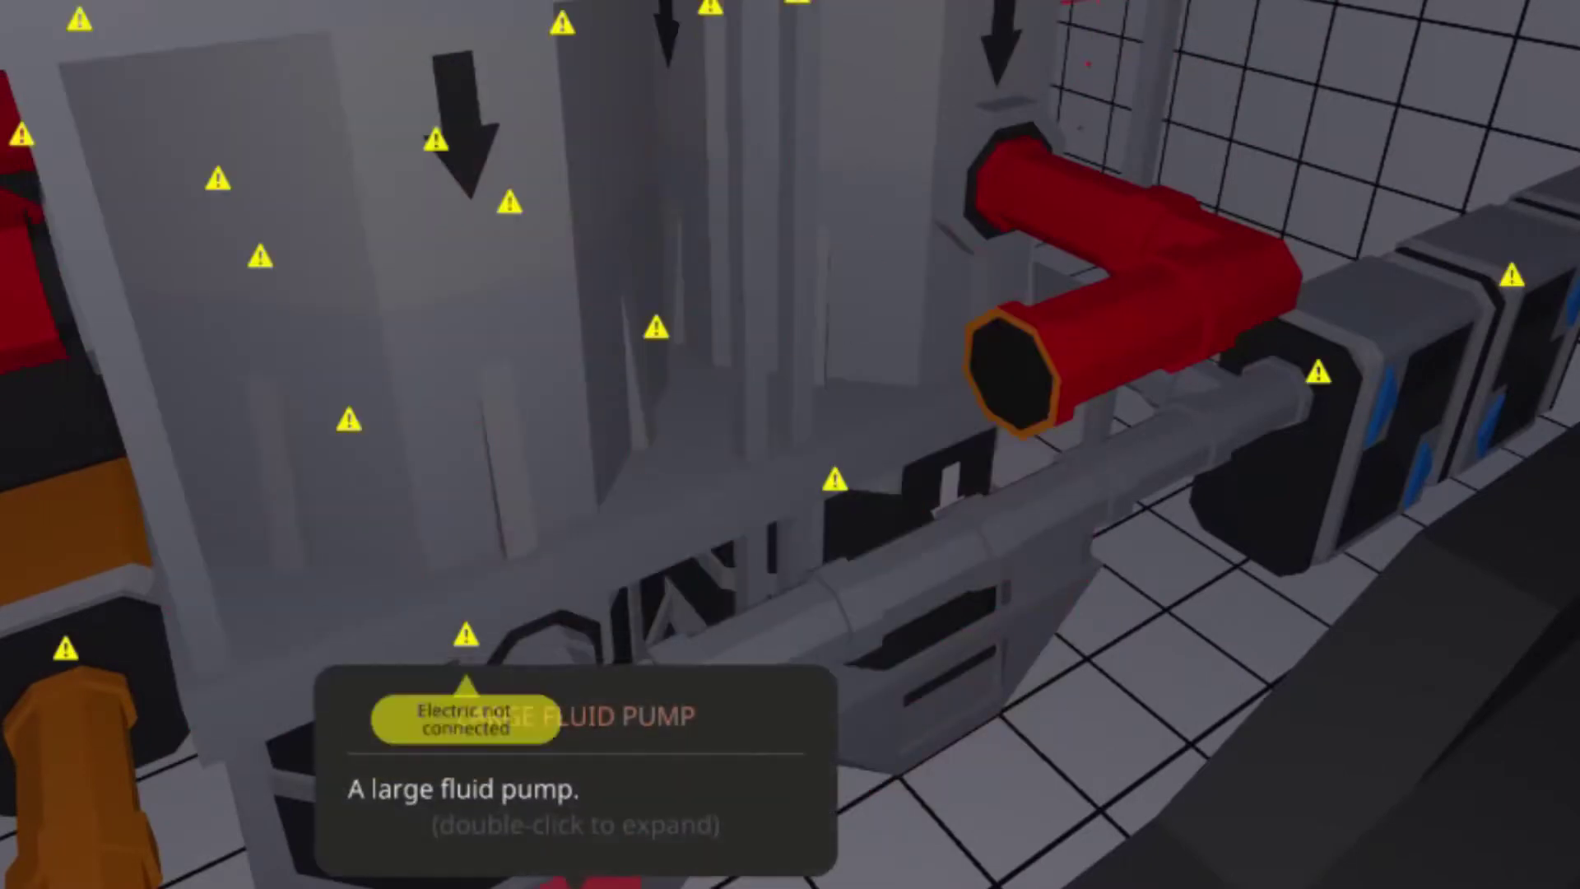
pyautogui.click(650, 831)
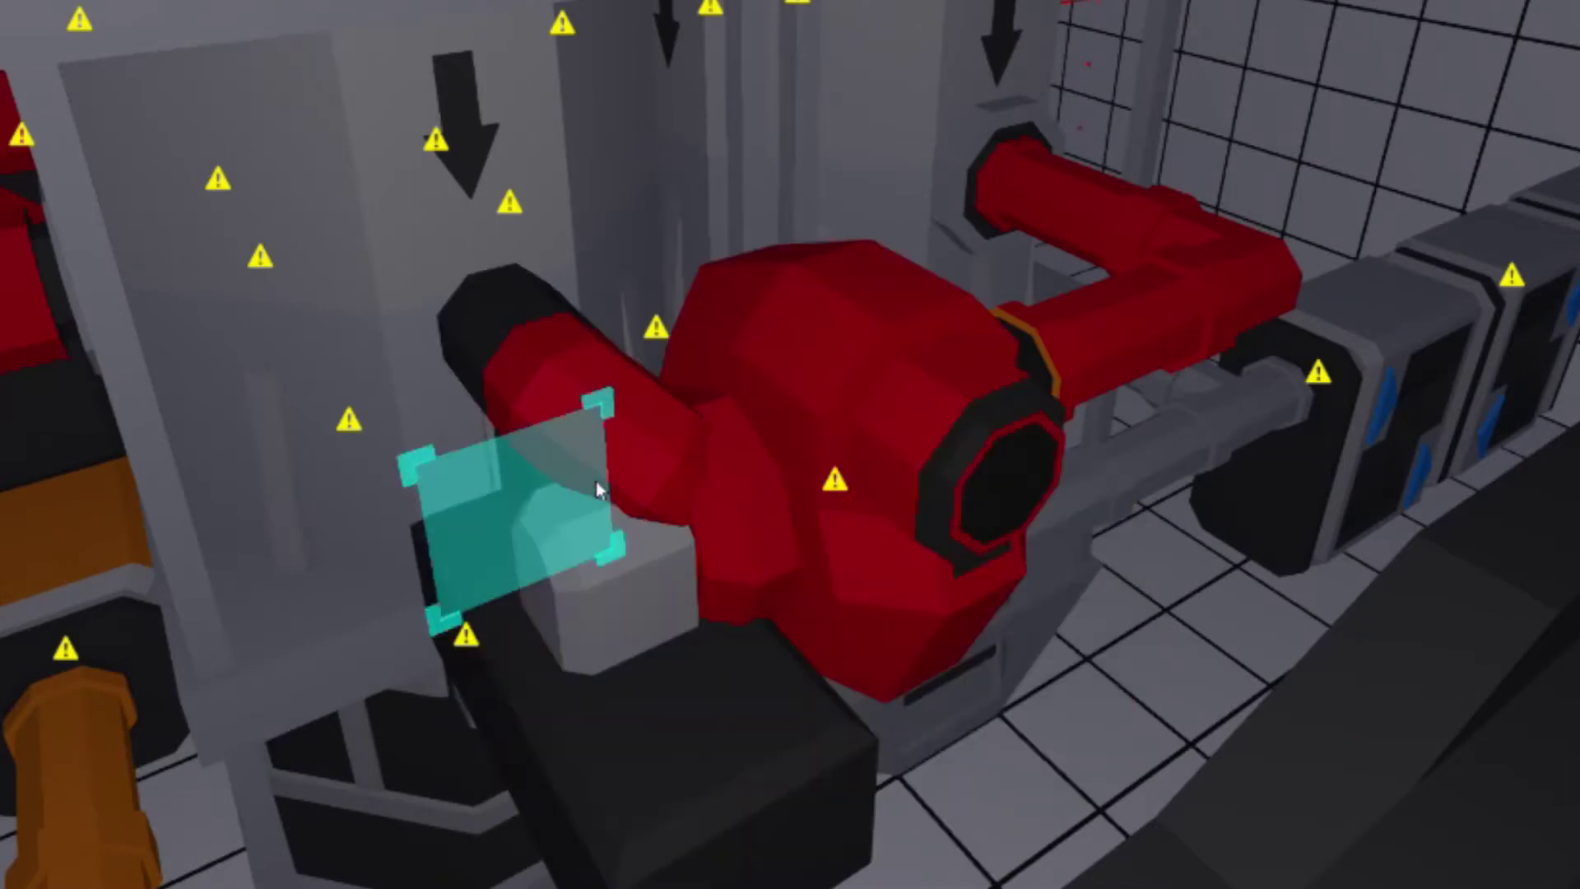
pyautogui.press('e')
pyautogui.press('e')
pyautogui.press('e')
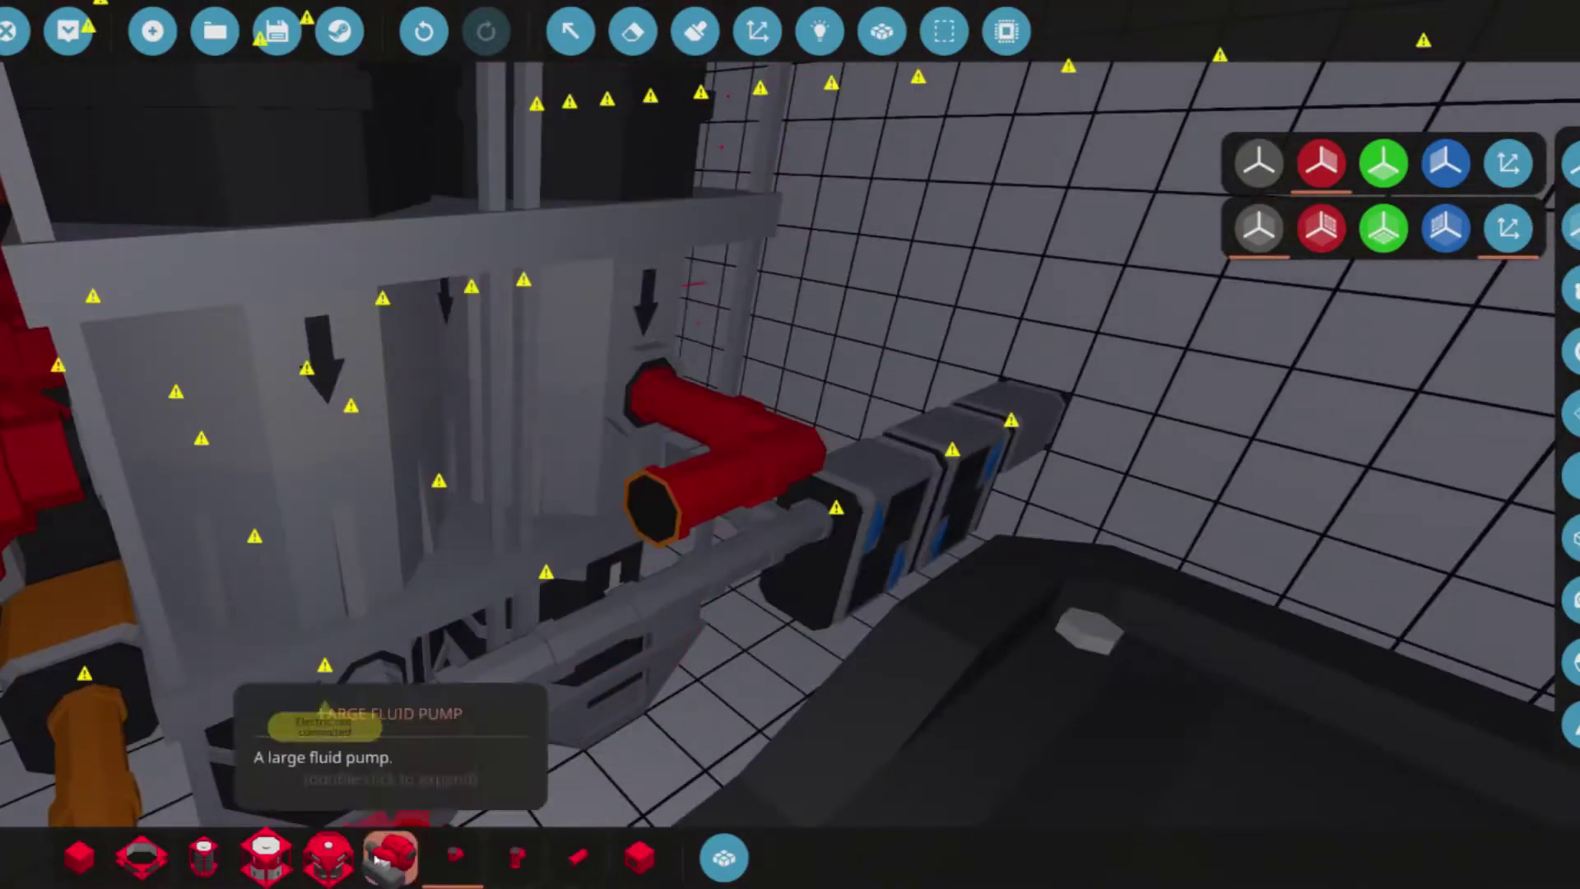
pyautogui.press('w')
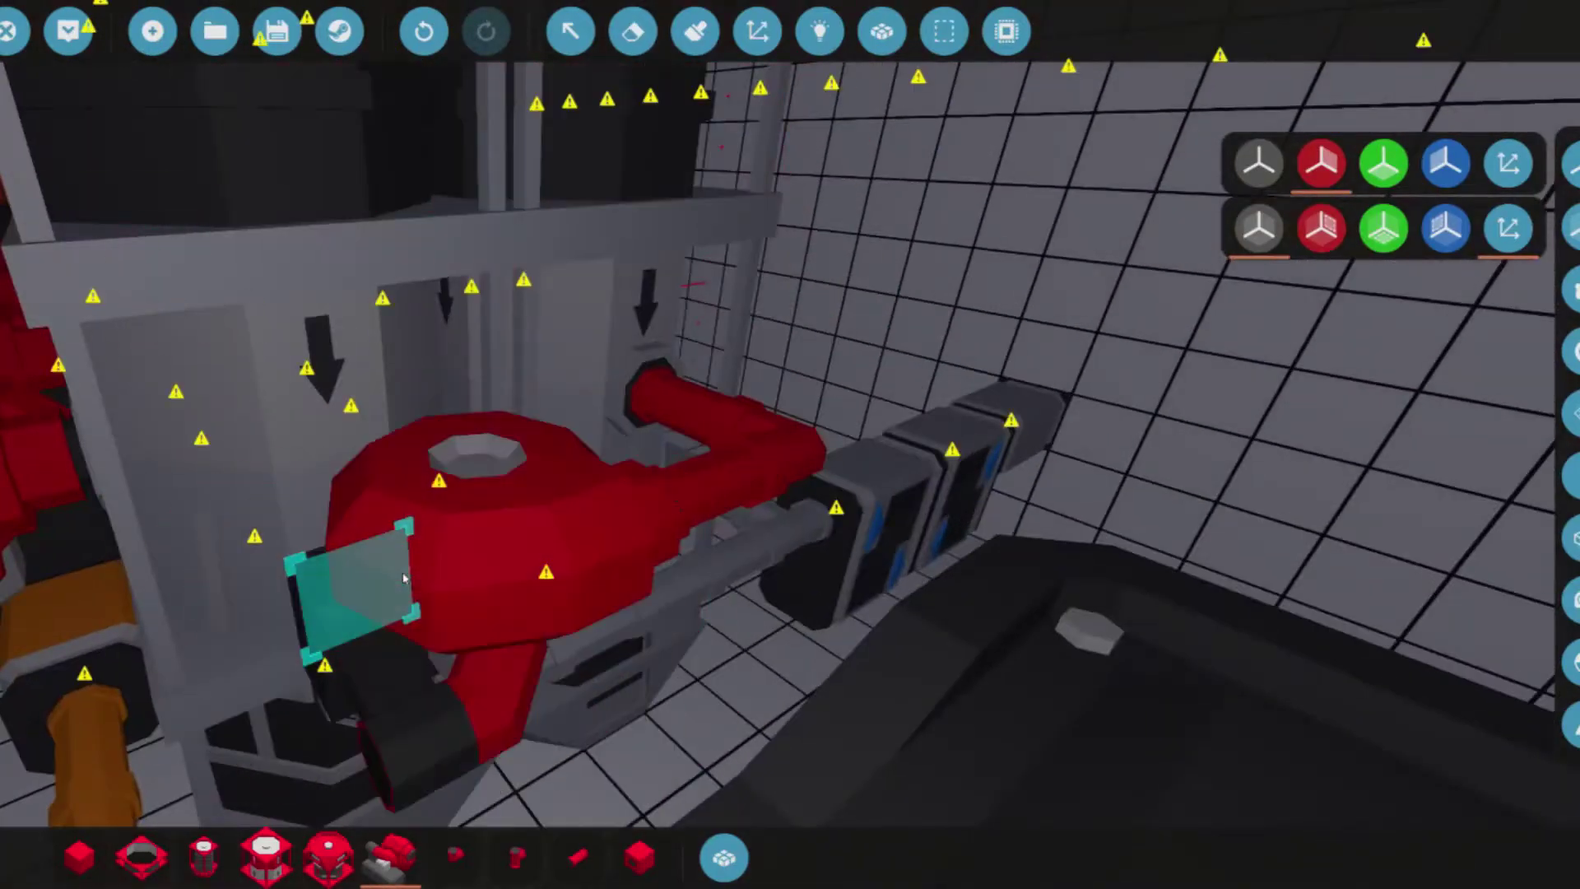
pyautogui.press('w')
# - Fit enclosed pipe blocks into the red side walls and erase the wall blocks in front of the fuel pumps
pyautogui.scroll(-2, 846, 567)
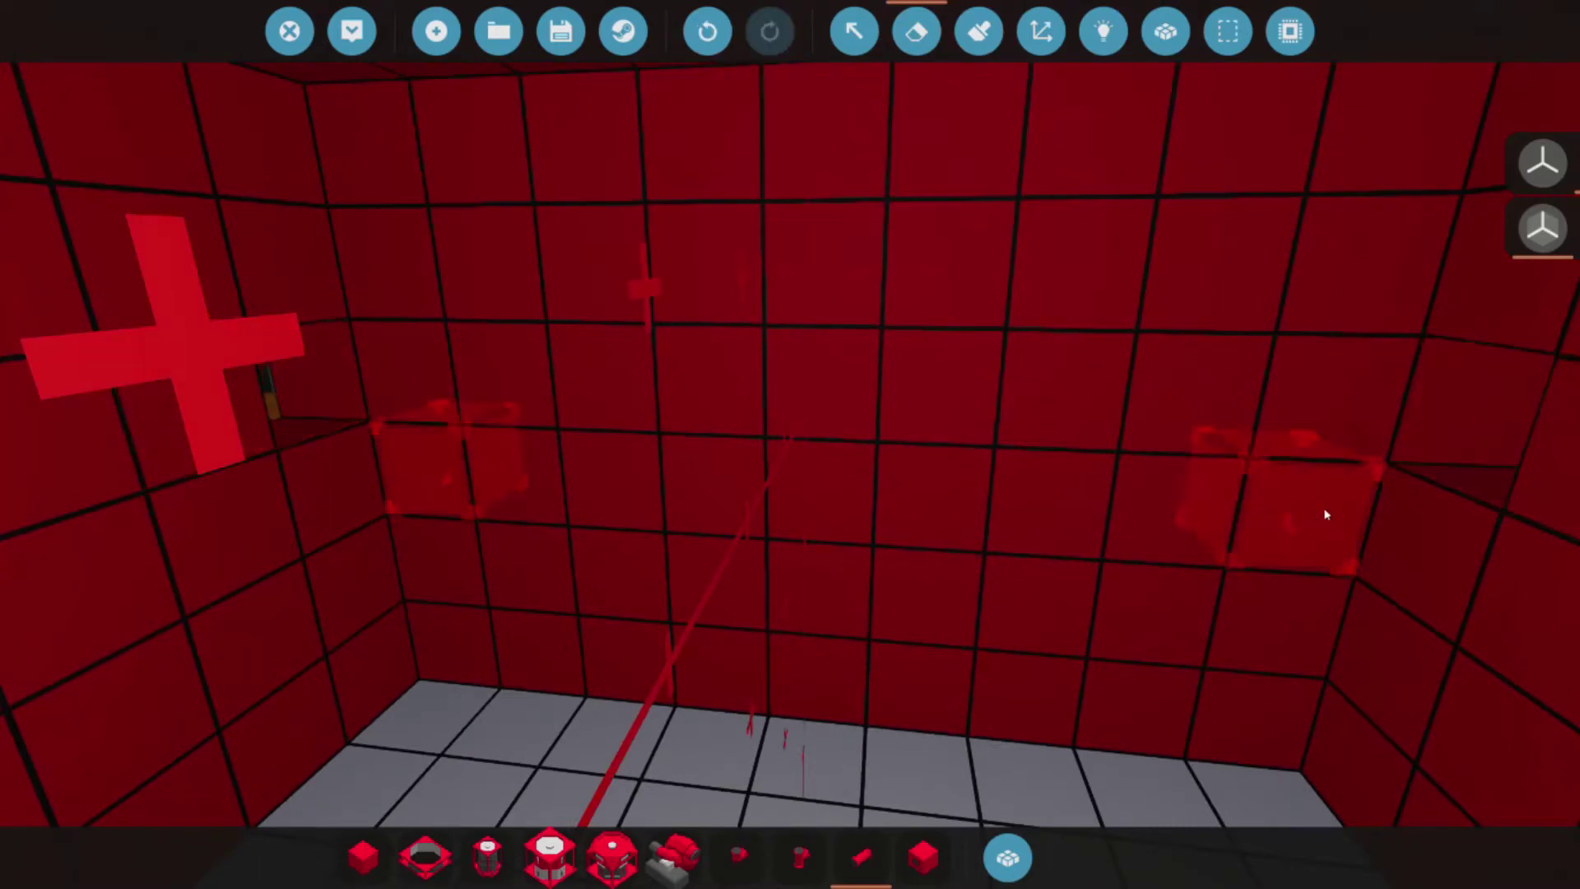
pyautogui.scroll(-1, 1333, 567)
pyautogui.press('e')
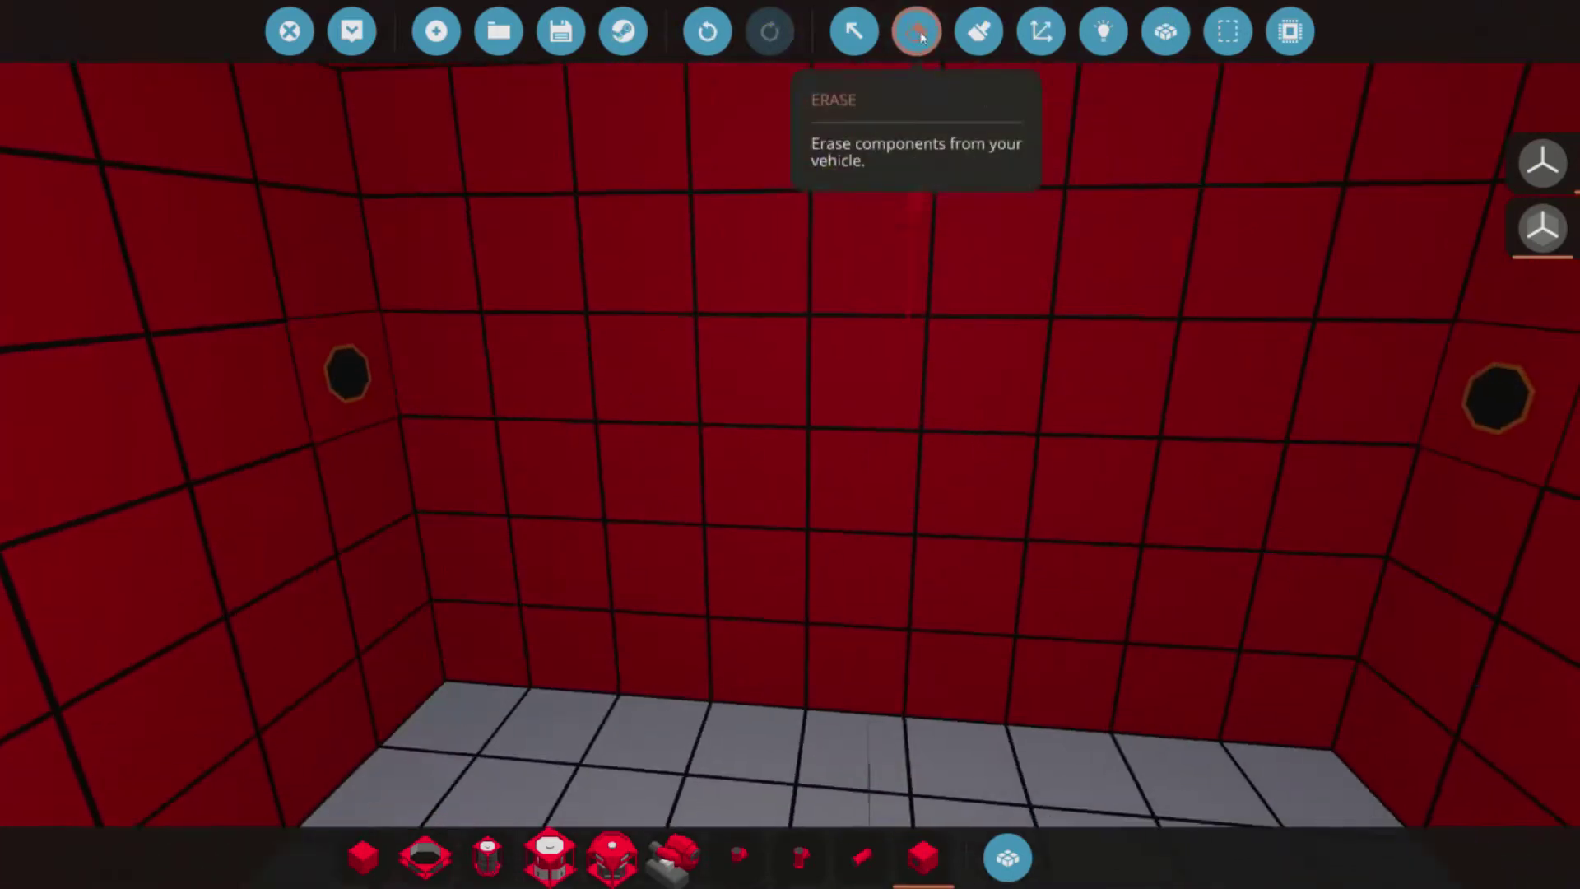
pyautogui.press('s')
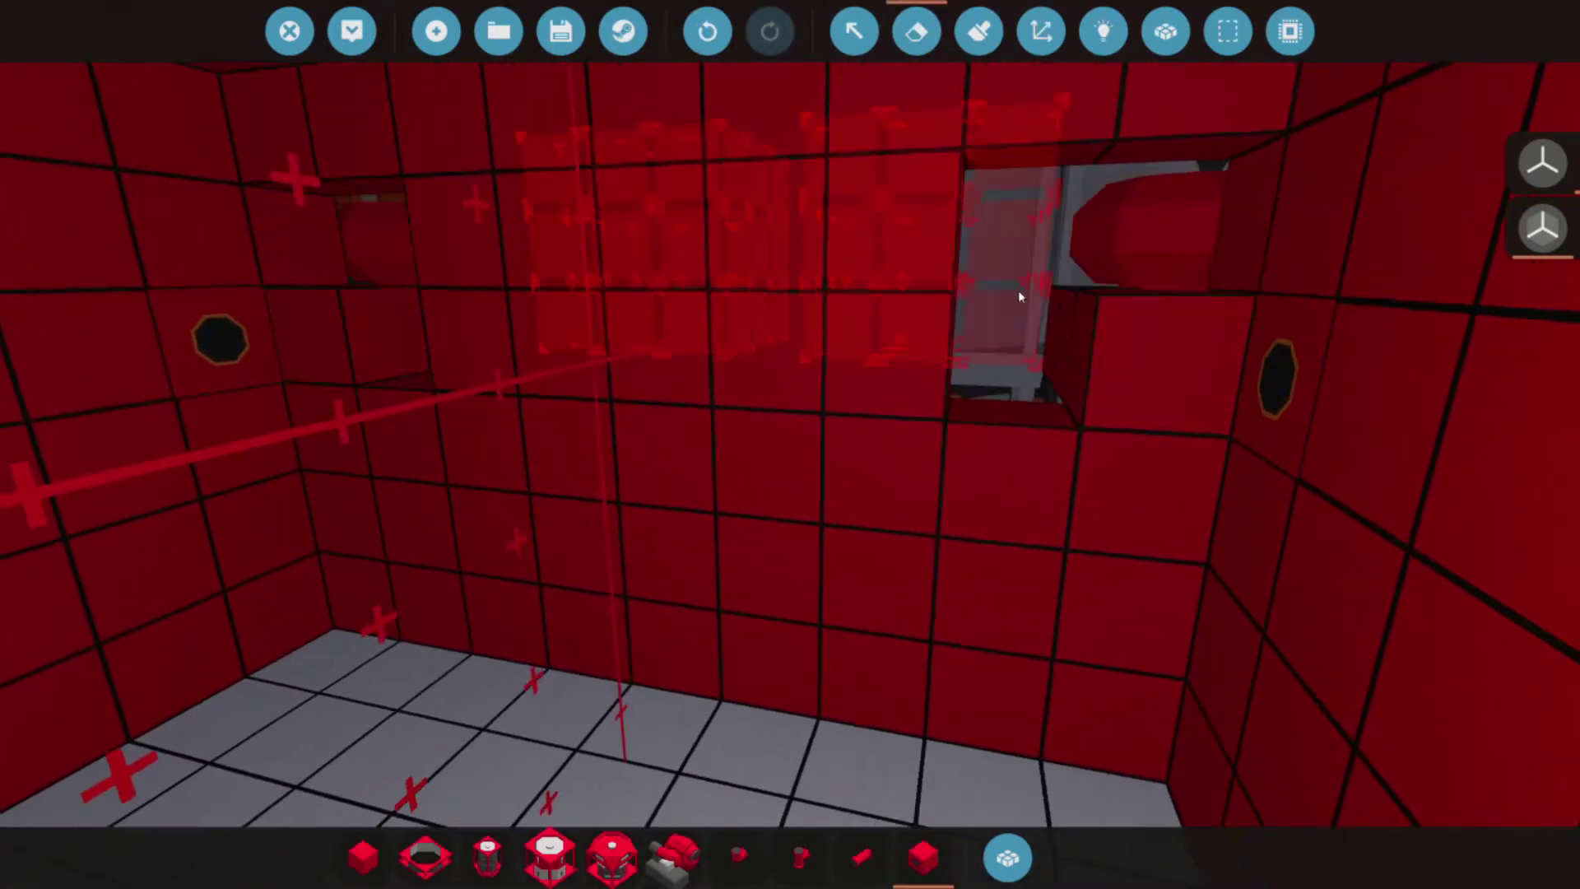
pyautogui.press('s')
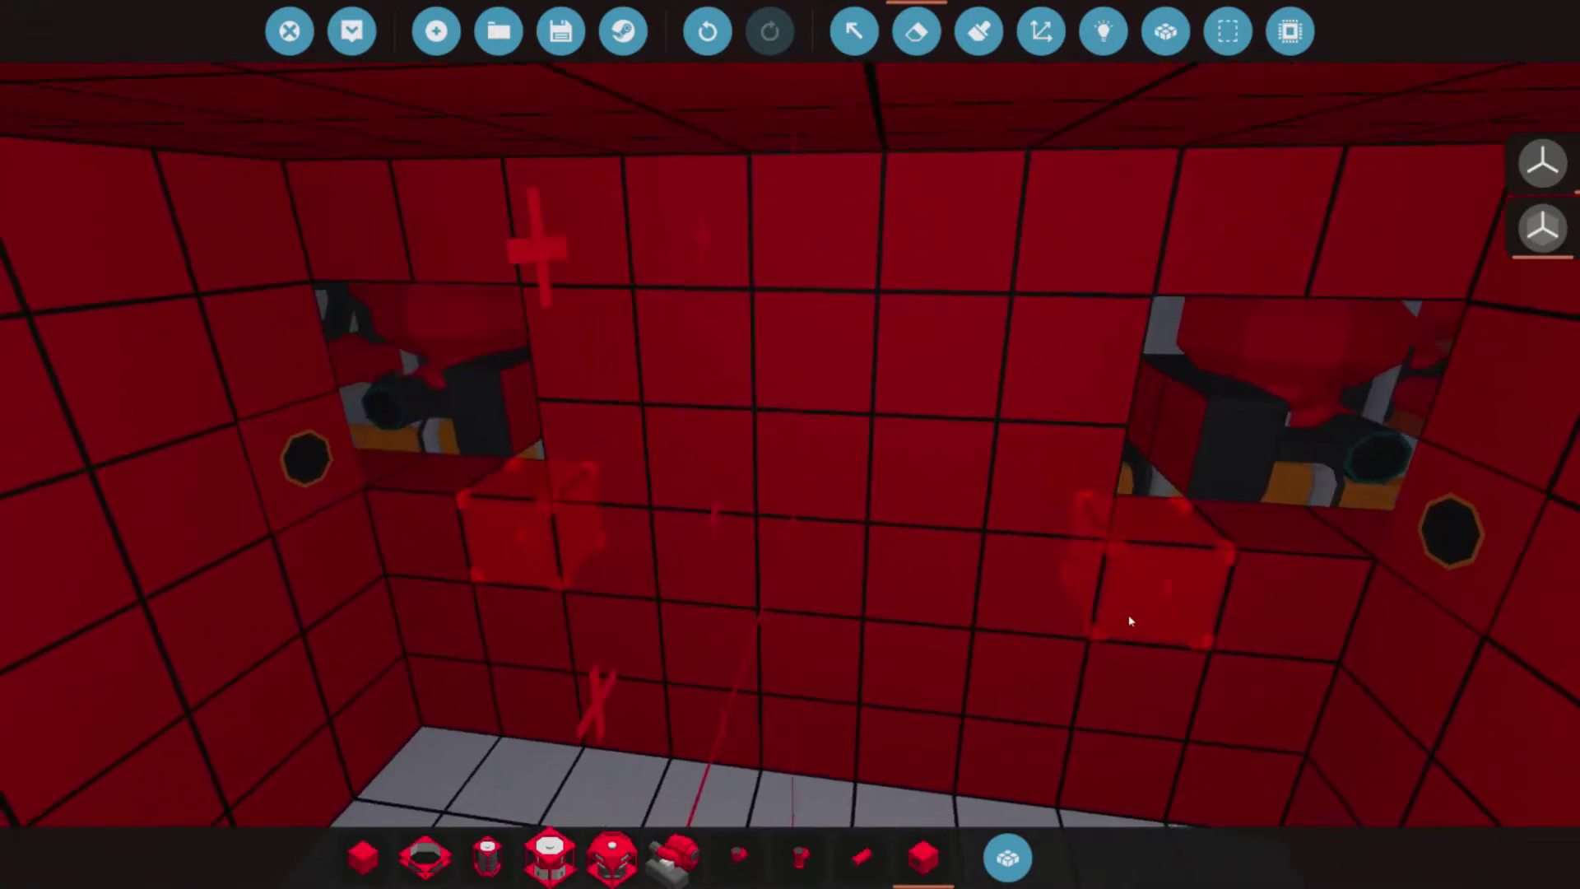
# - Fit enclosed pipe angles into the red wall opening in front of the fuel pumps, joined to the pump inlets
pyautogui.click(1007, 858)
pyautogui.write('angl')
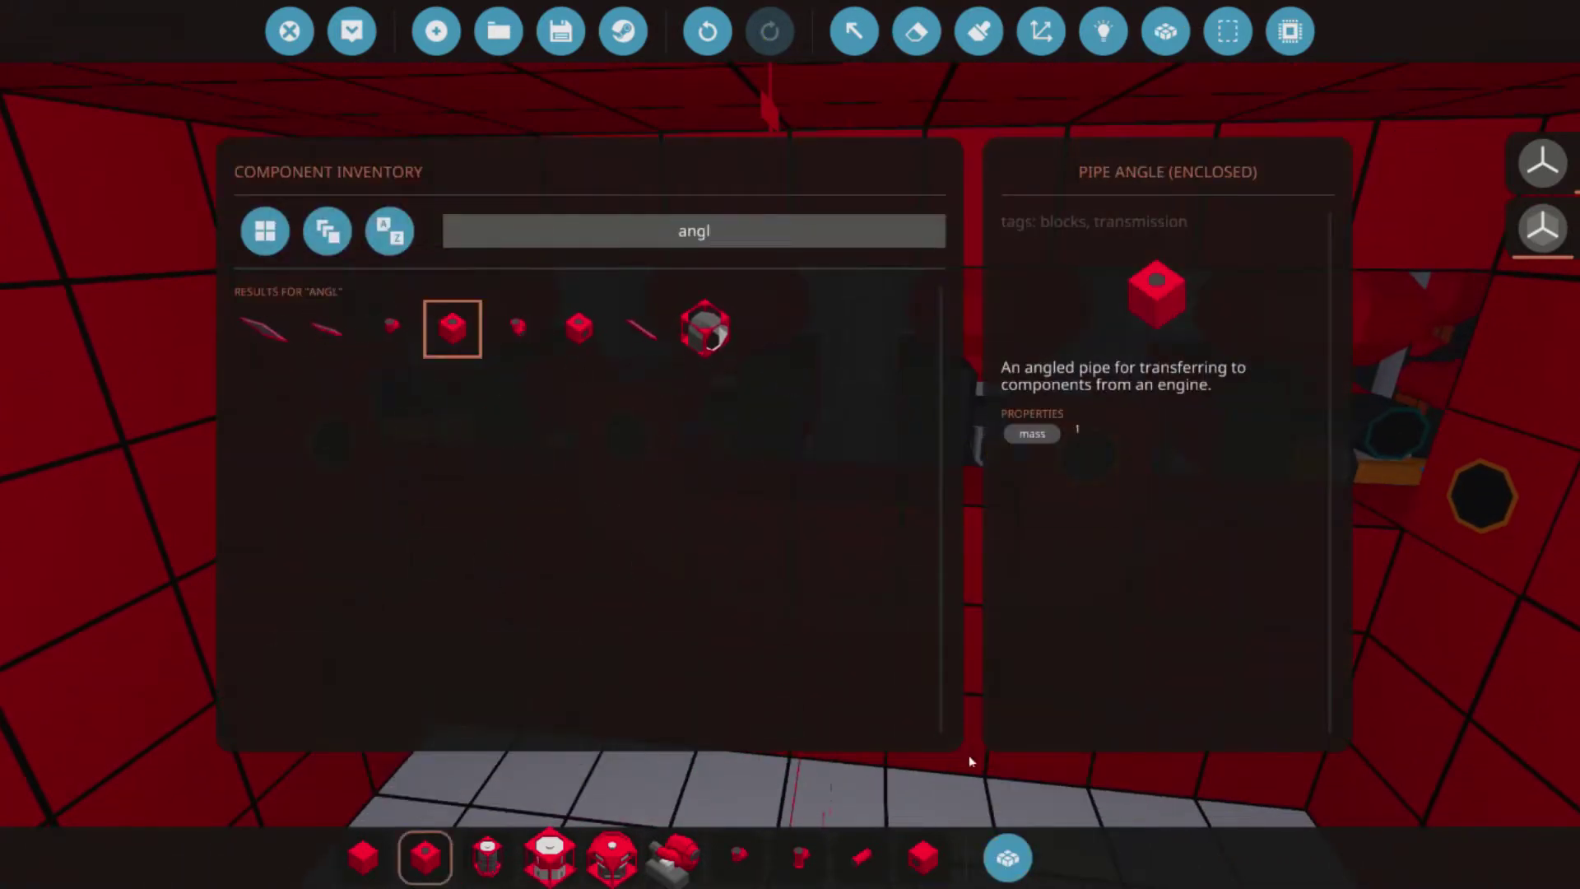
pyautogui.press('Escape')
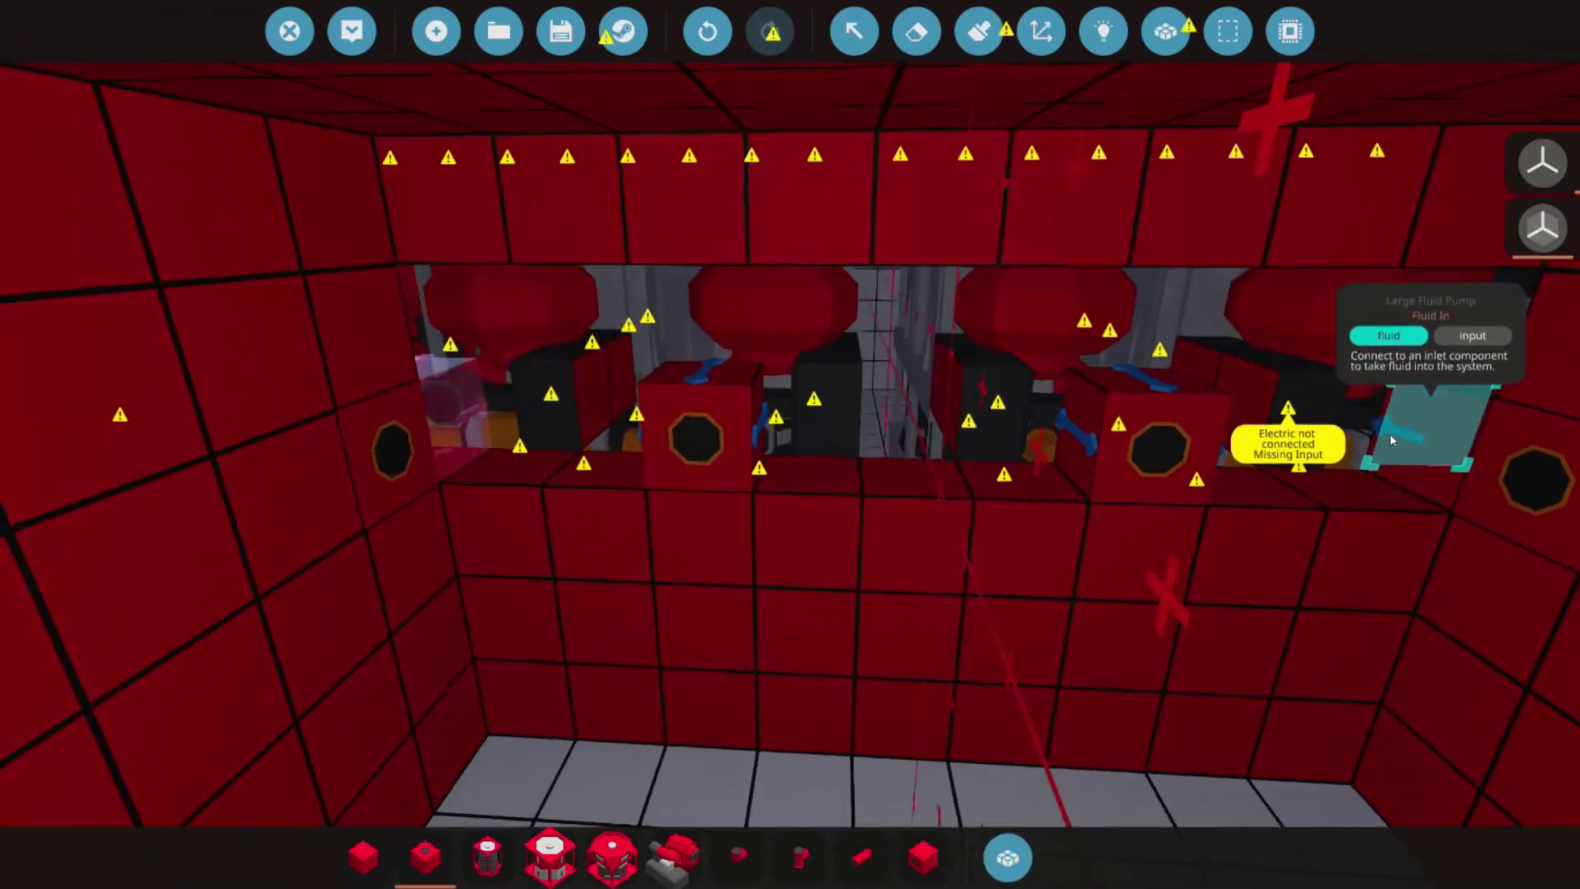
pyautogui.press('a')
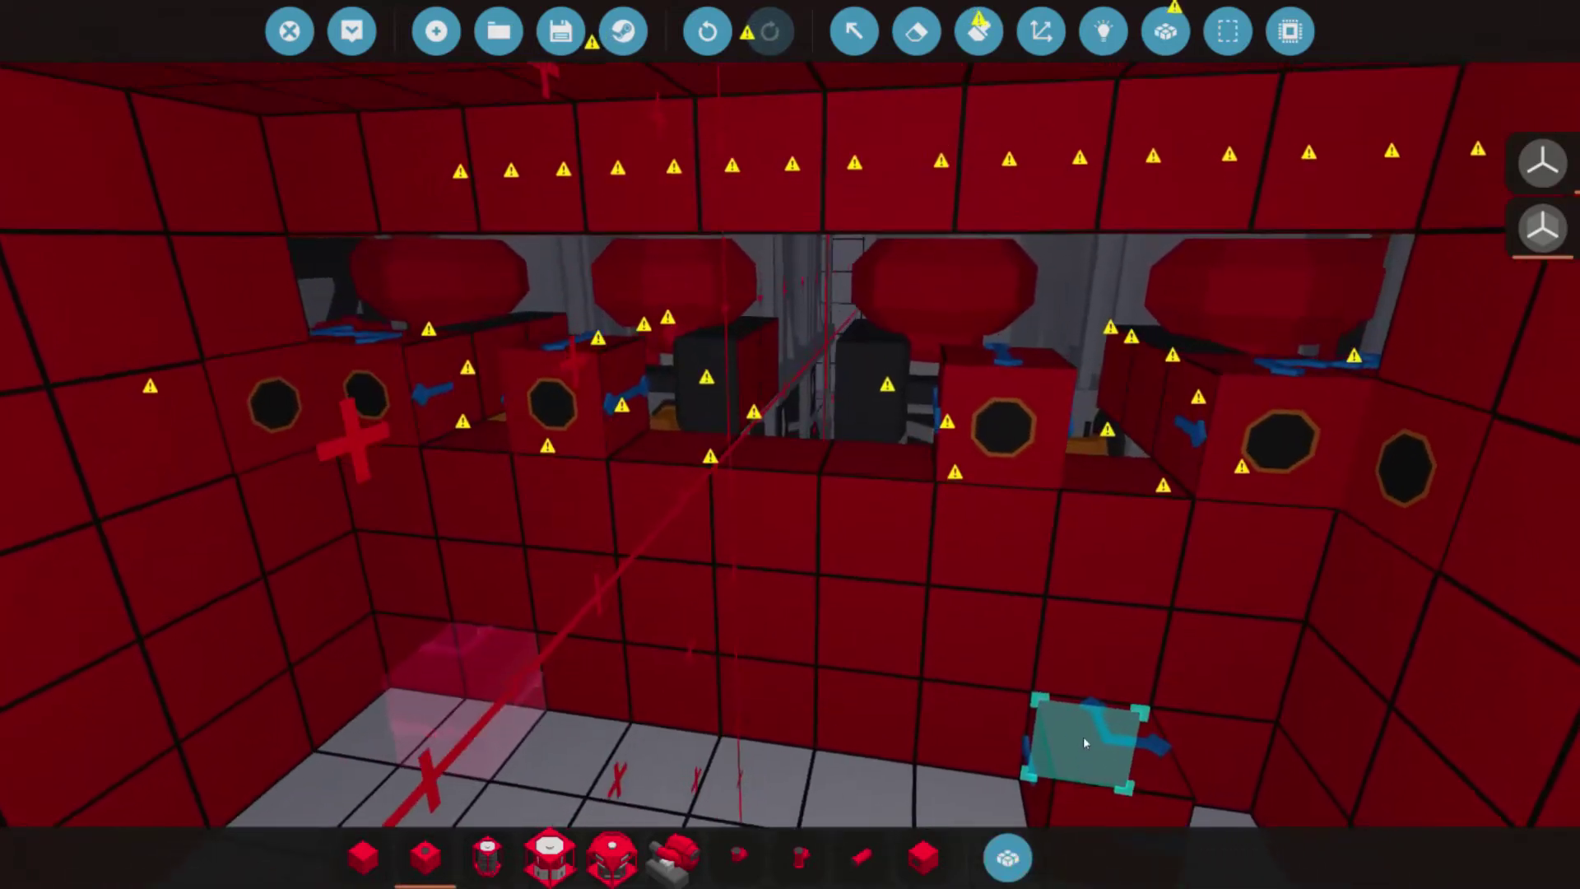
pyautogui.press('a')
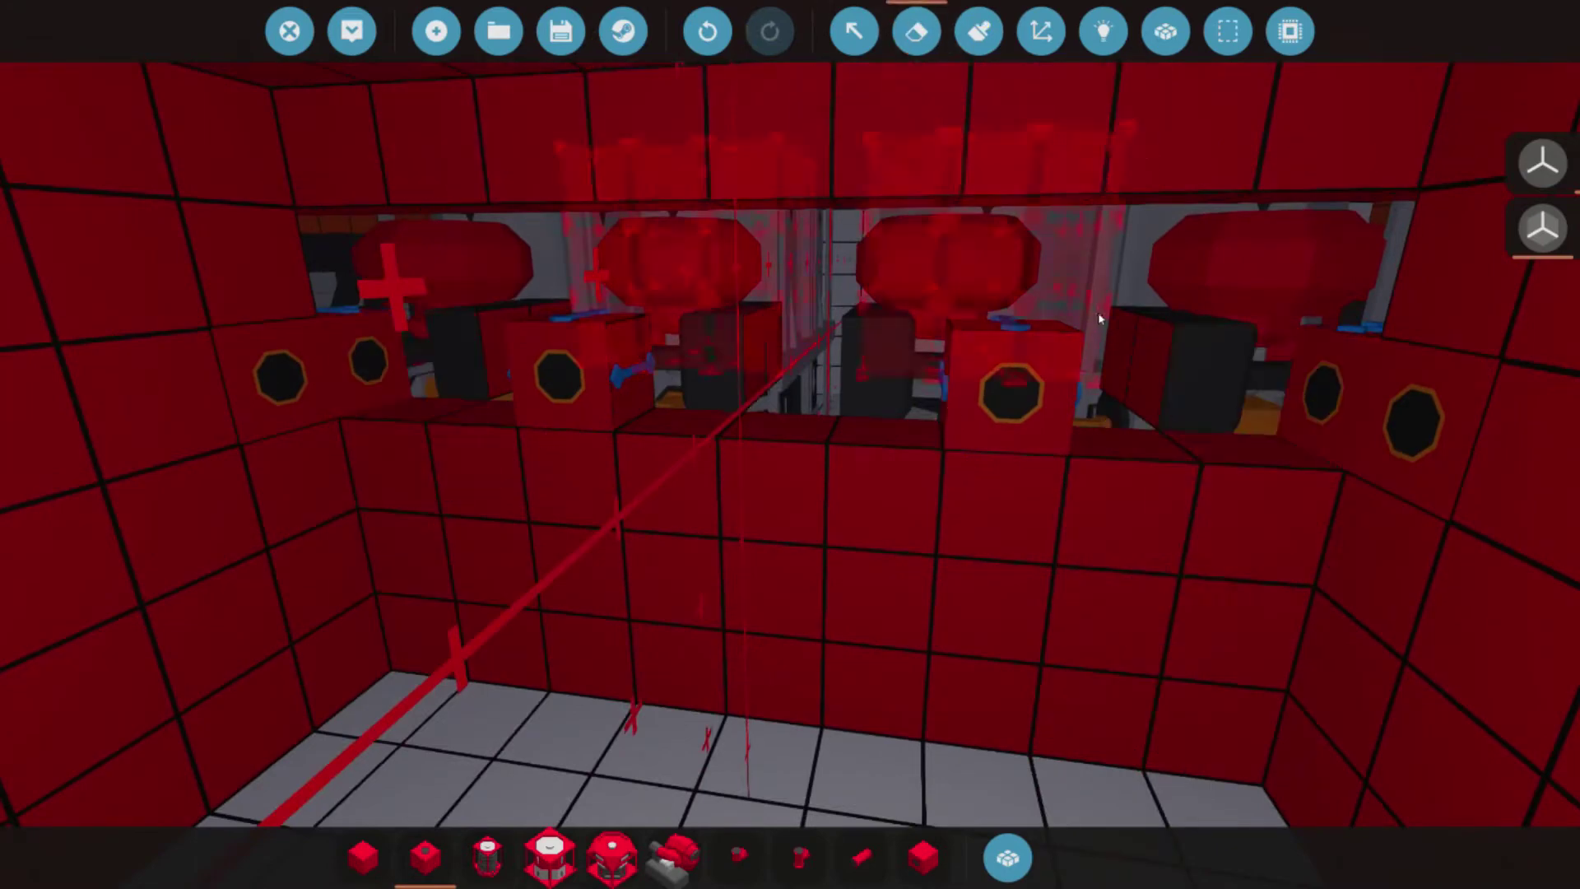
# - Run pipe angles and straight pipes from the enclosed pipe blocks down the red walls and end them in grille blocks on the floor
pyautogui.press('w')
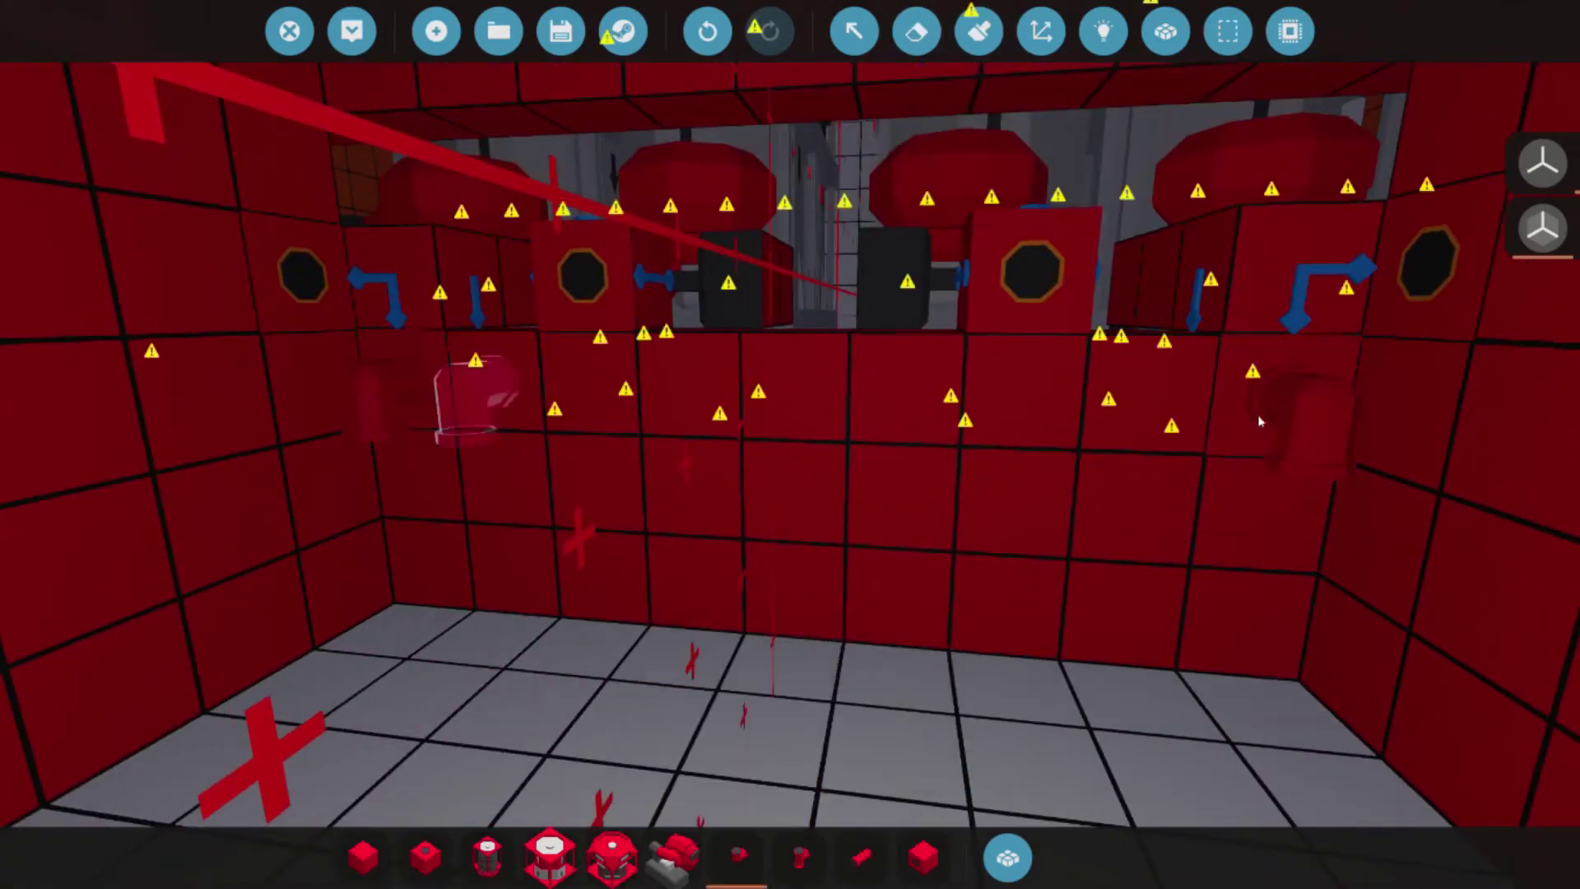
pyautogui.press('w')
pyautogui.press('w')
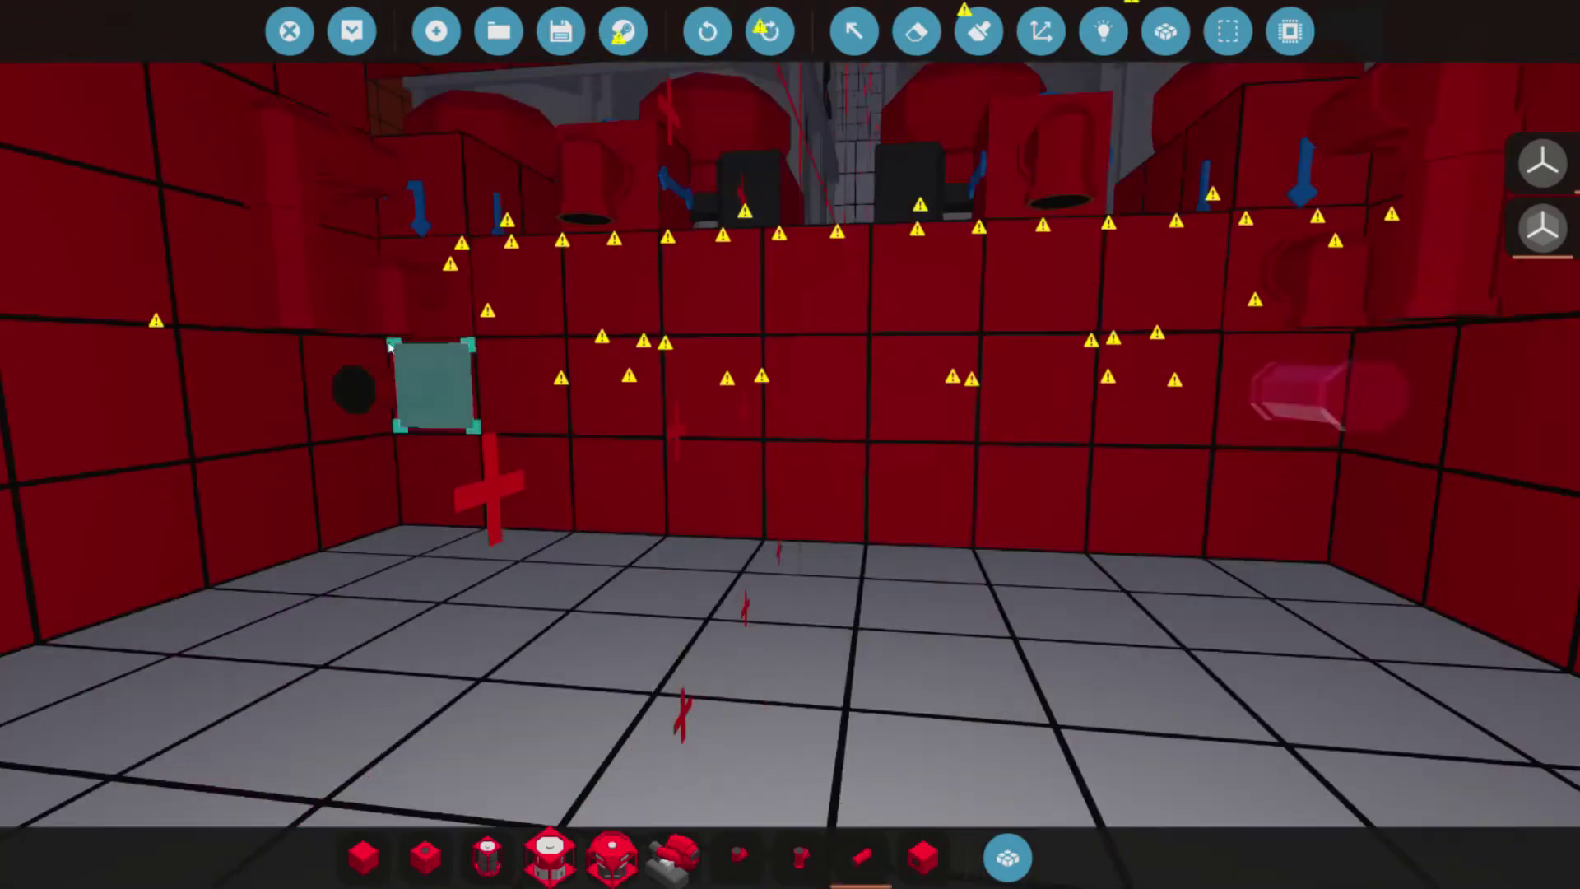
pyautogui.press('w')
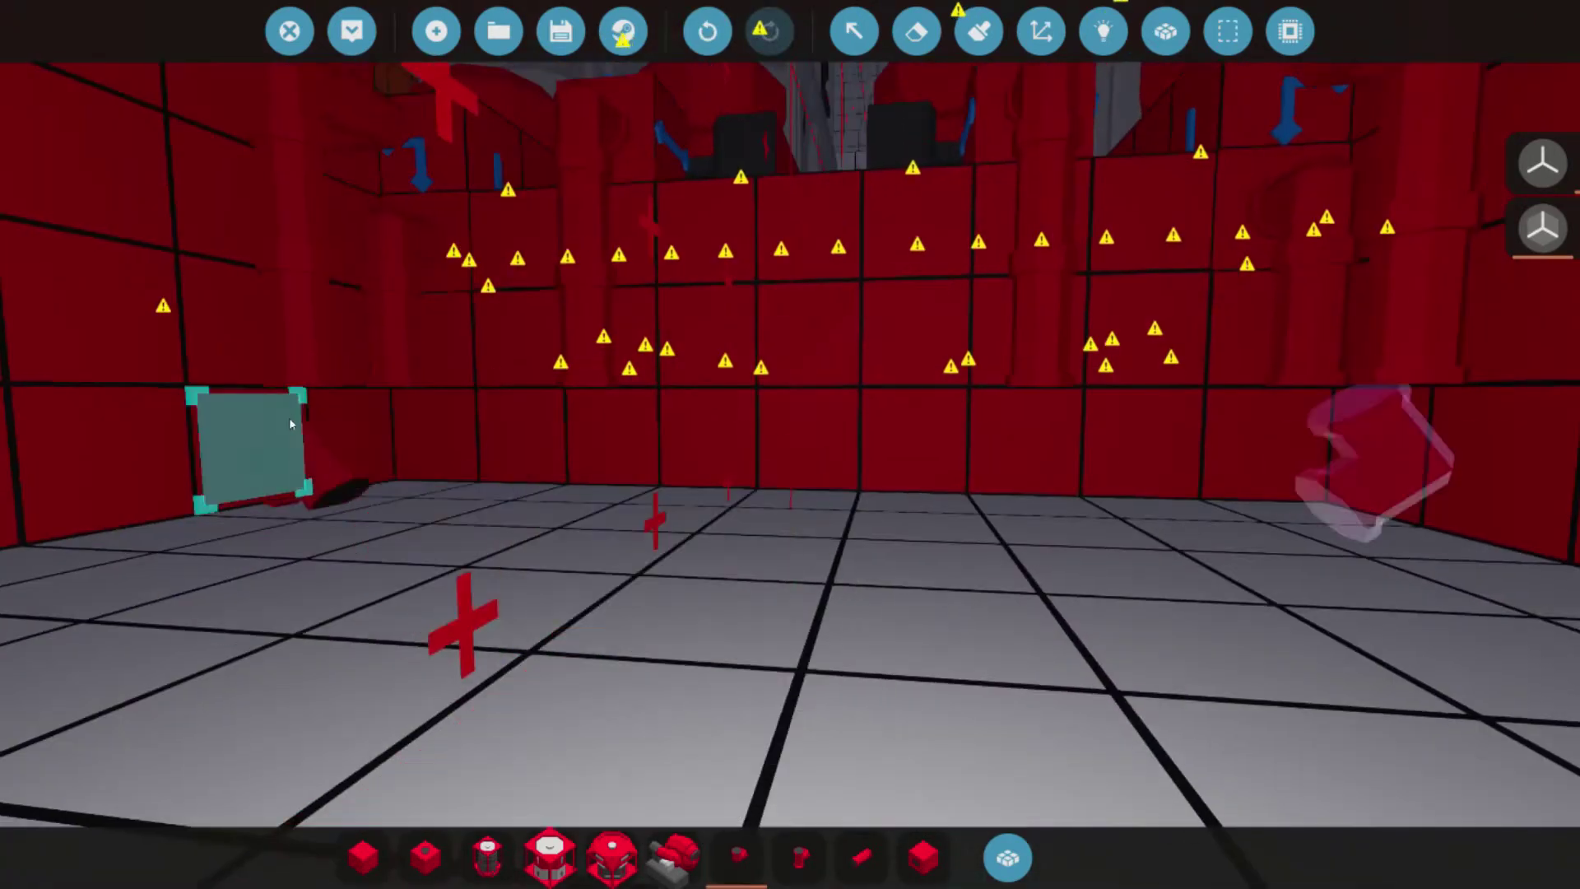
pyautogui.press('w')
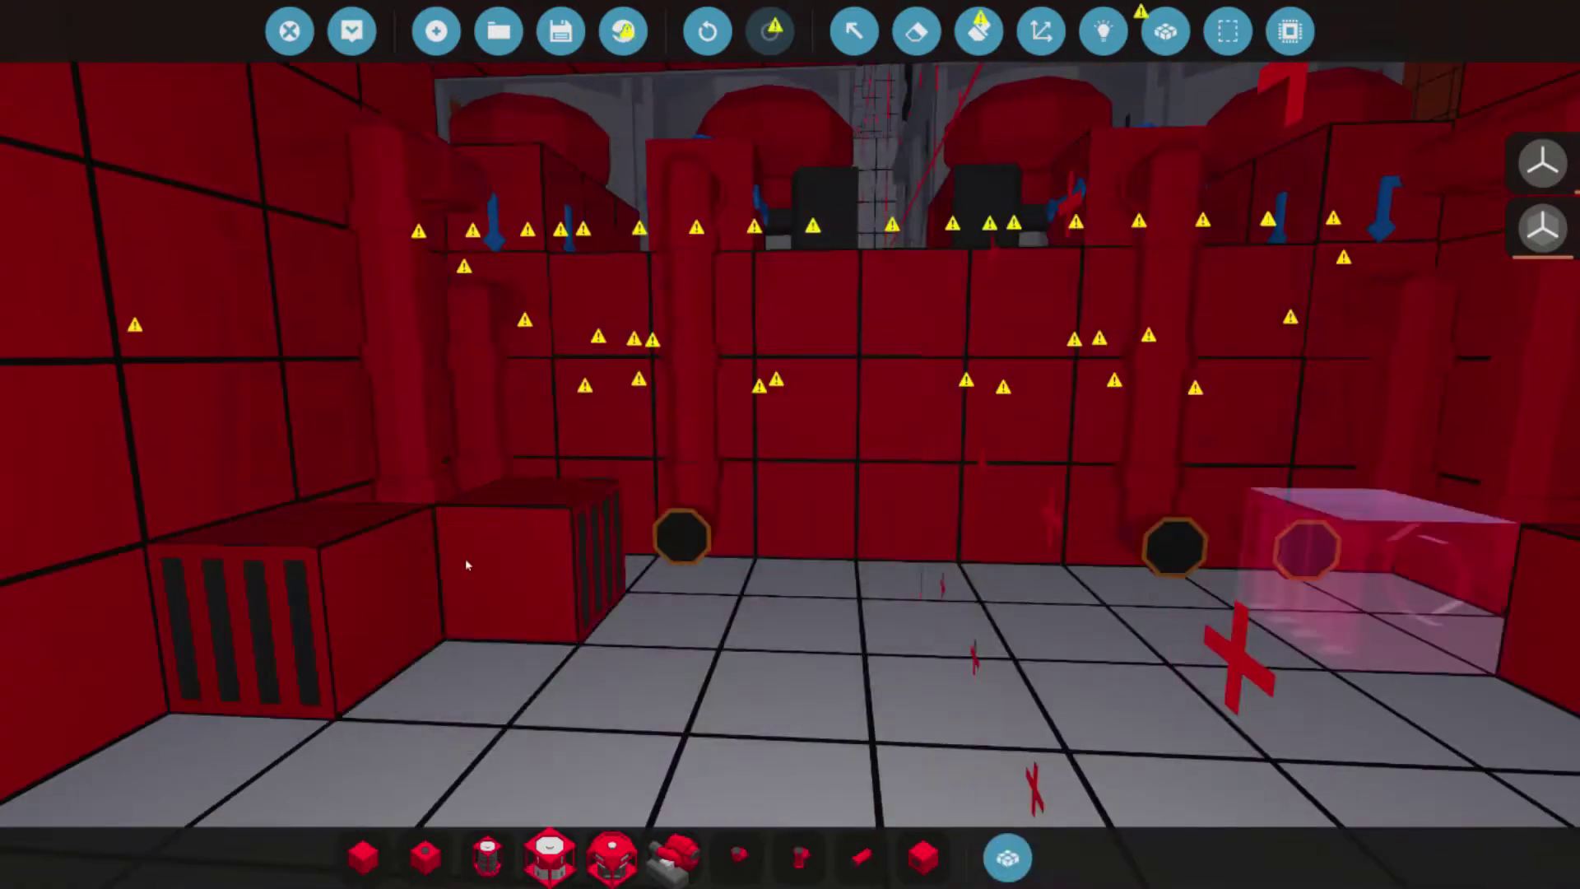
# - Extend the red pipes of the chambers on the turbine block's outer side with pipe angles and straight pipes
pyautogui.press('w')
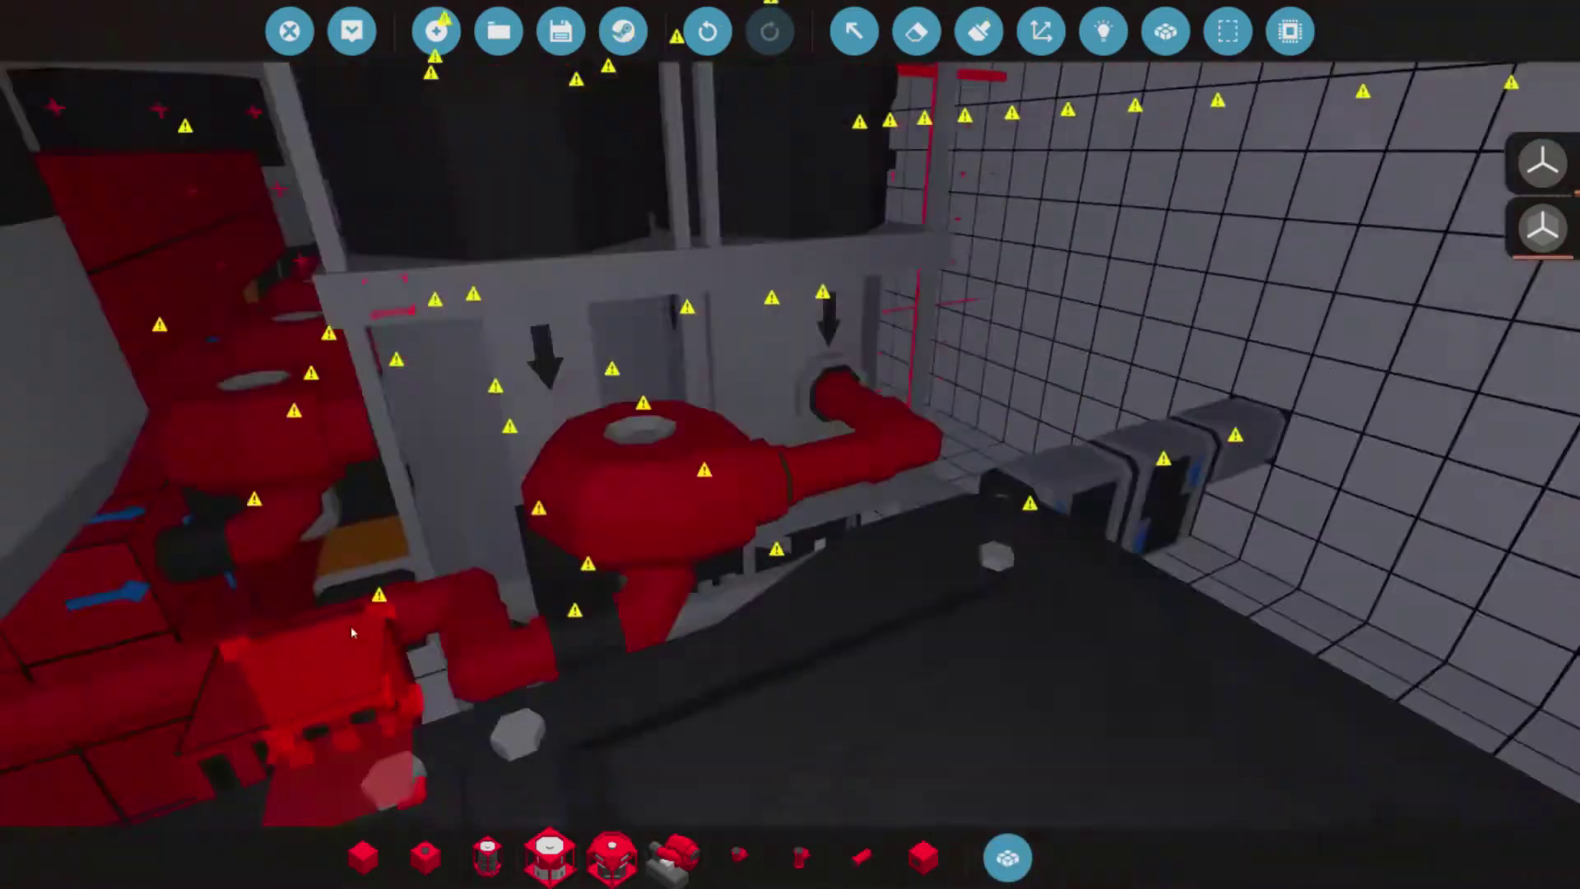
pyautogui.press('w')
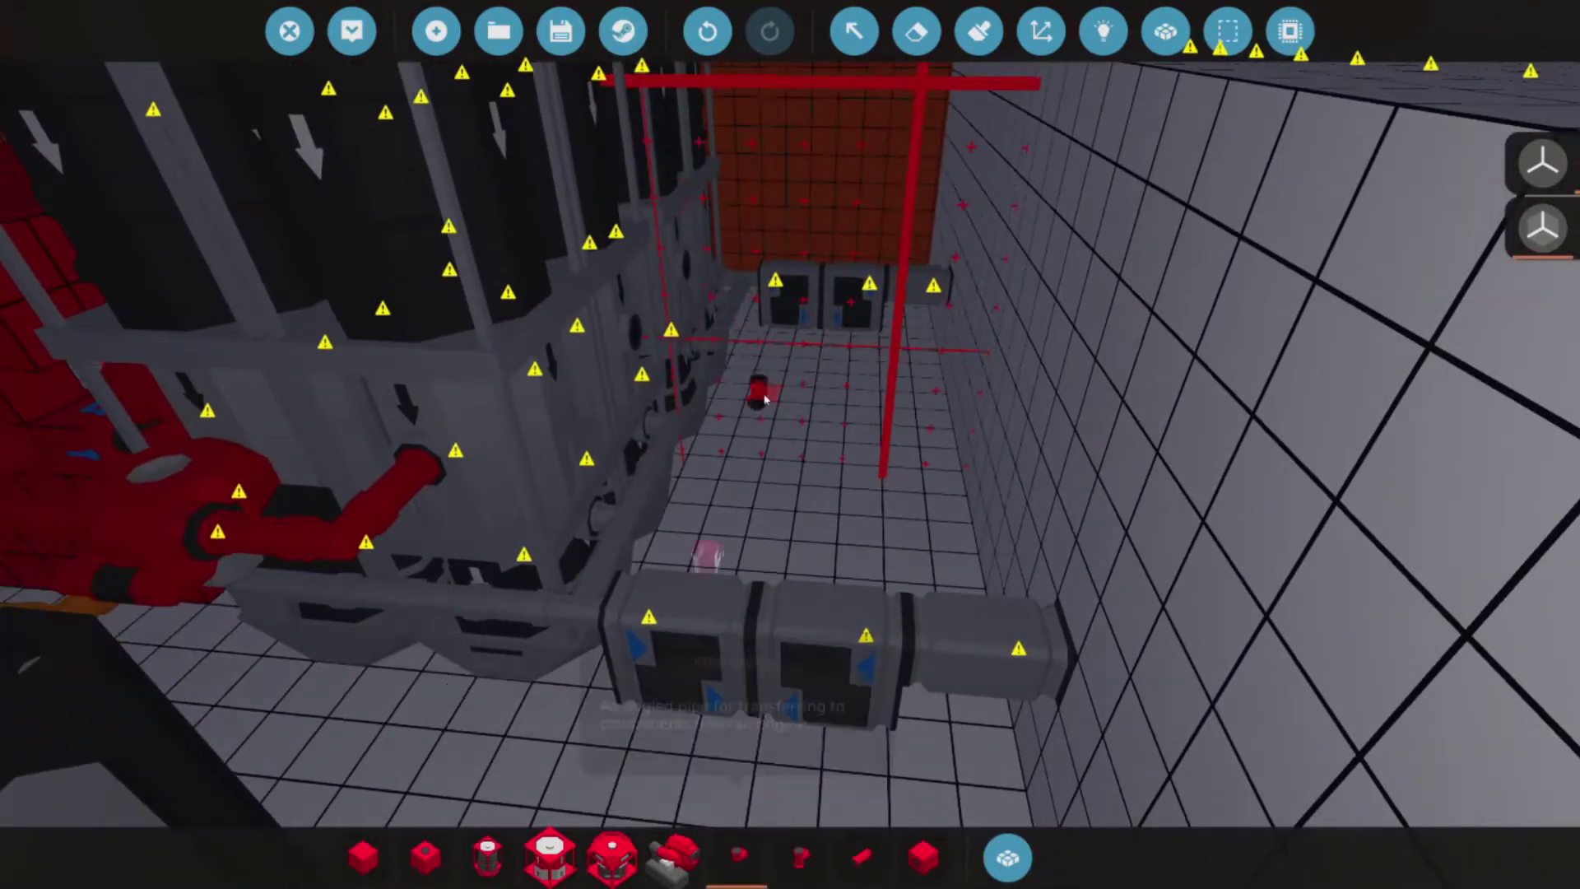
pyautogui.click(715, 25)
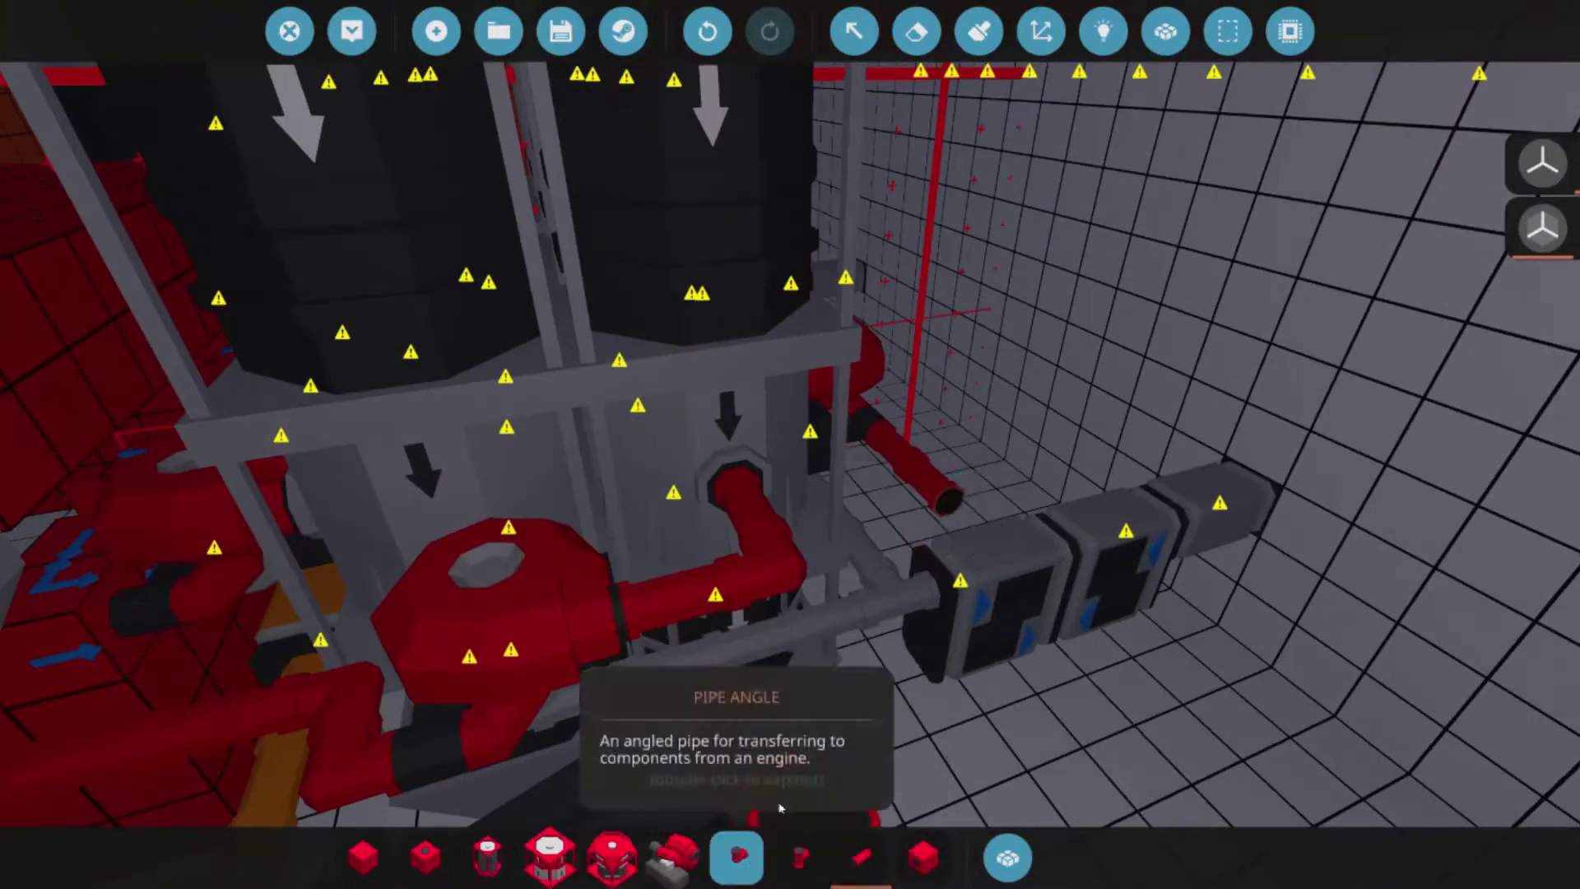
pyautogui.click(841, 862)
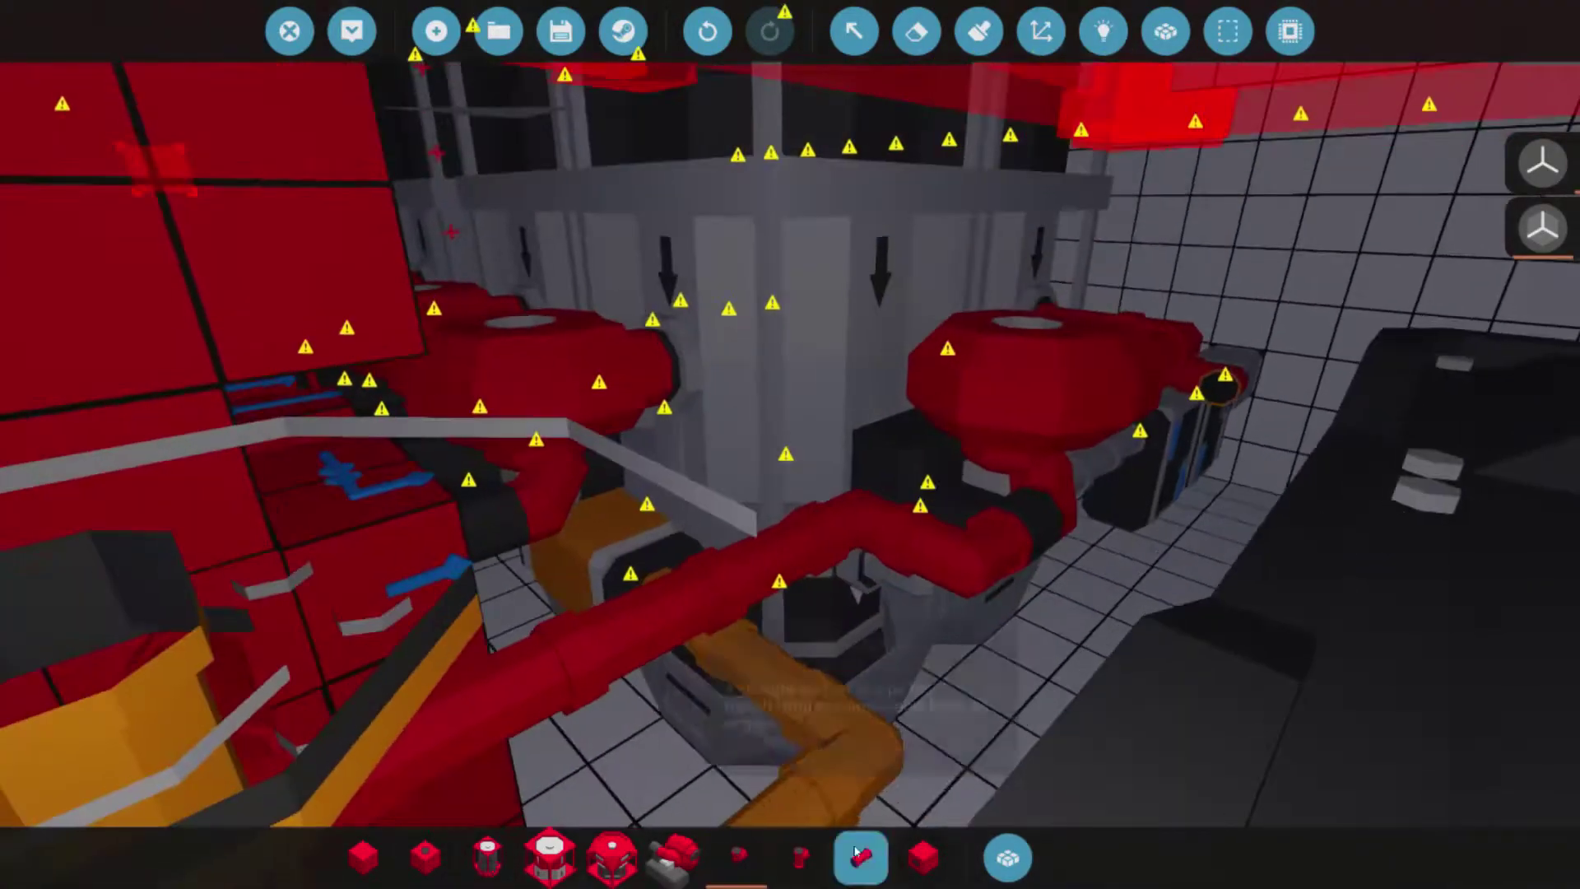
pyautogui.click(864, 35)
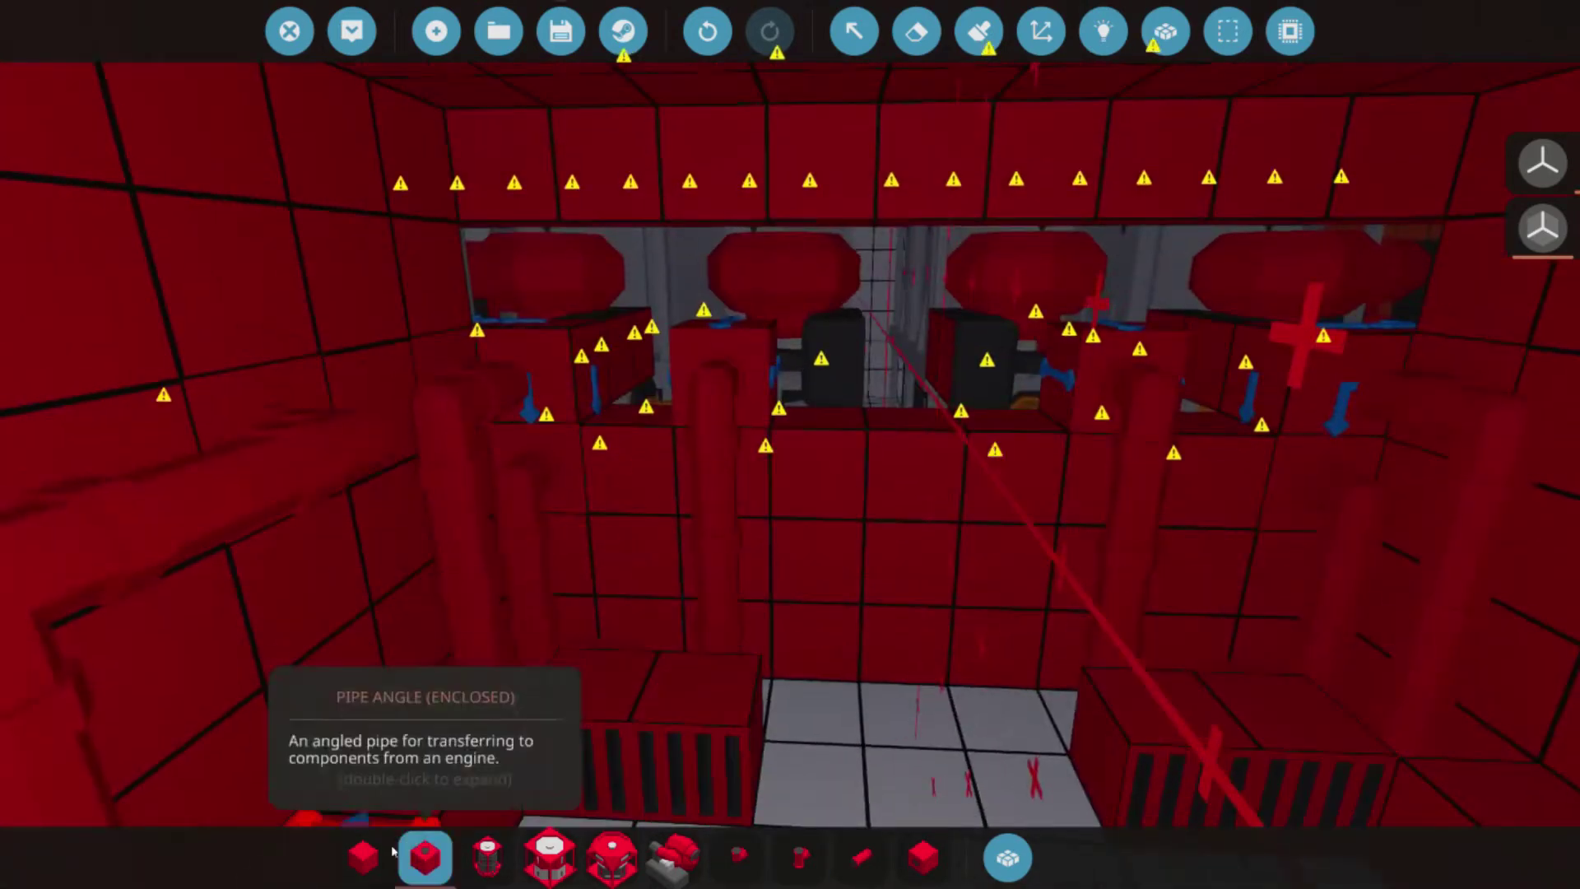
# - Cover the red pump compartment with blocks and erase the unwanted blocks around it
pyautogui.click(372, 858)
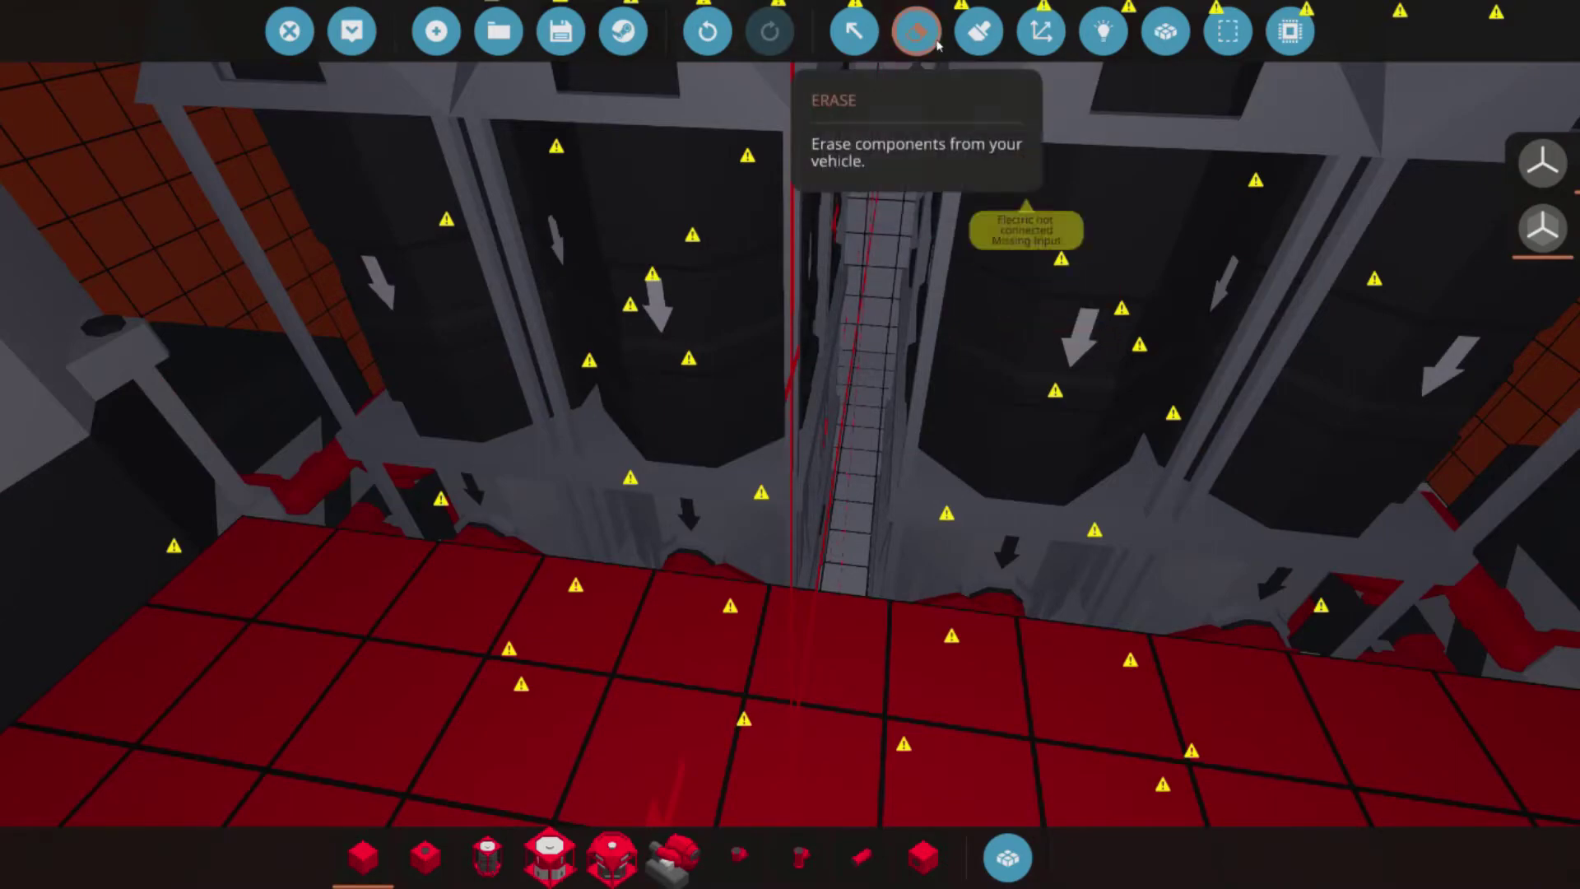
pyautogui.click(938, 45)
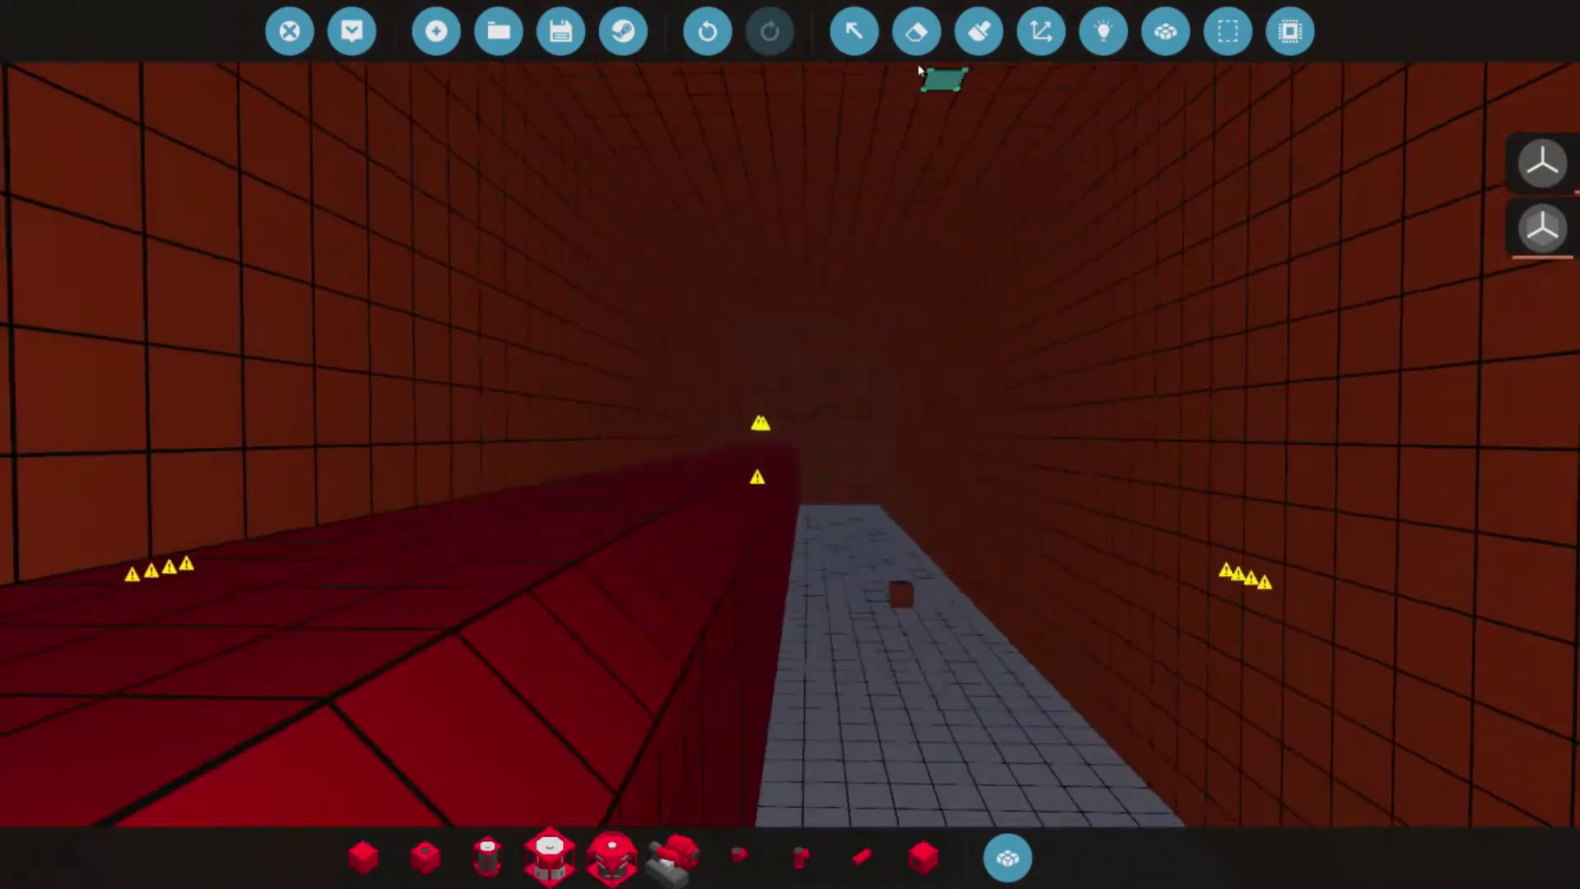
pyautogui.click(917, 33)
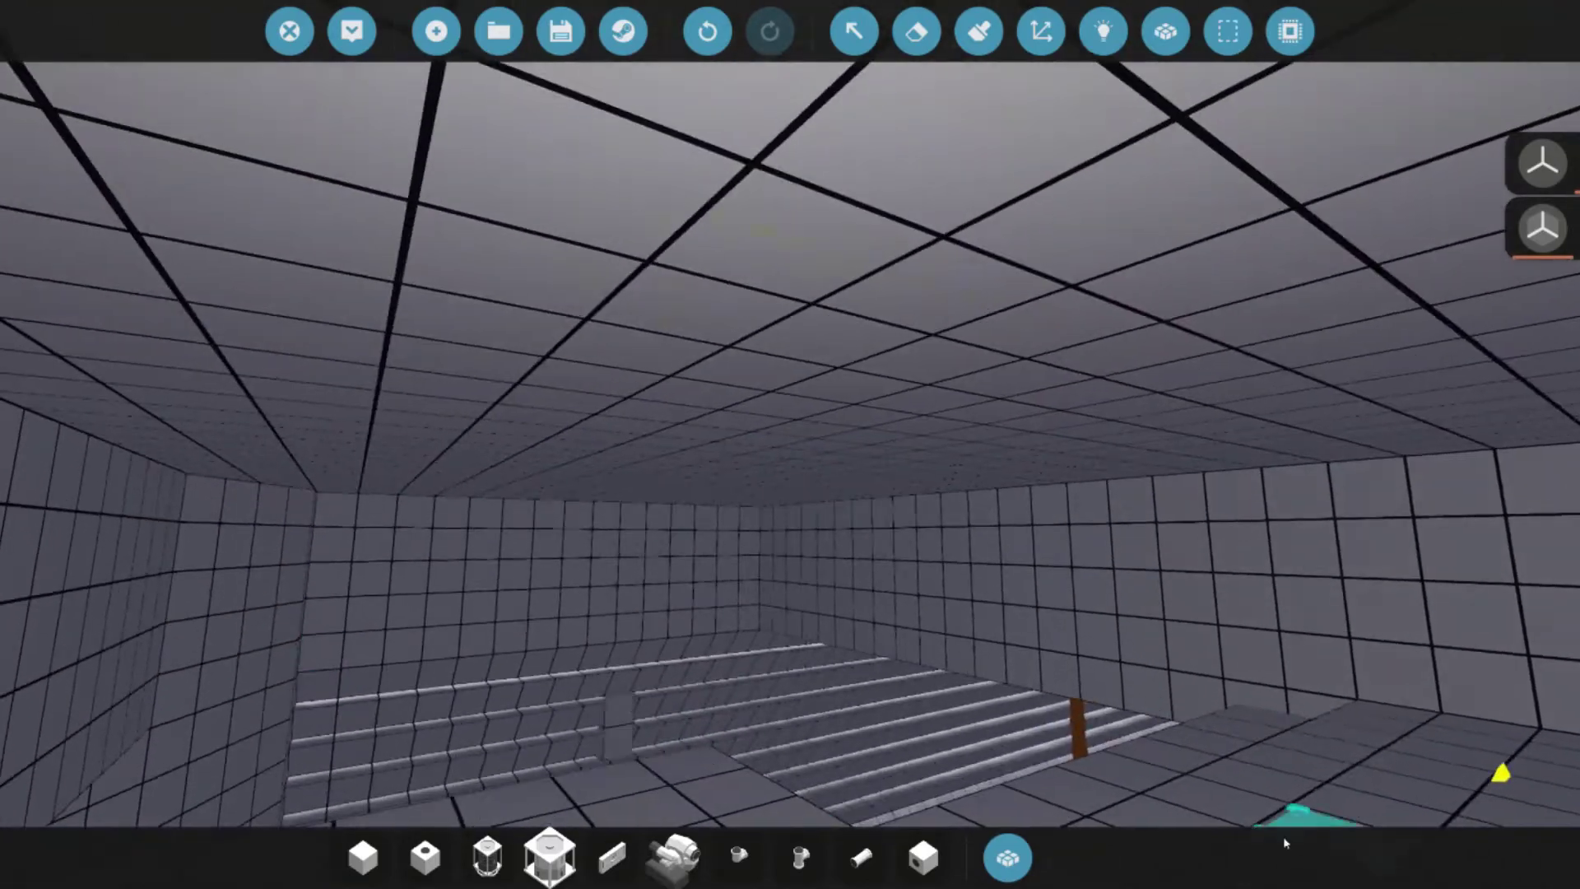
# - Enclose the duct run above the engine room with white blocks, edged with wedges, and erase the blocks in its way
pyautogui.click(915, 33)
pyautogui.press('w')
pyautogui.press('w')
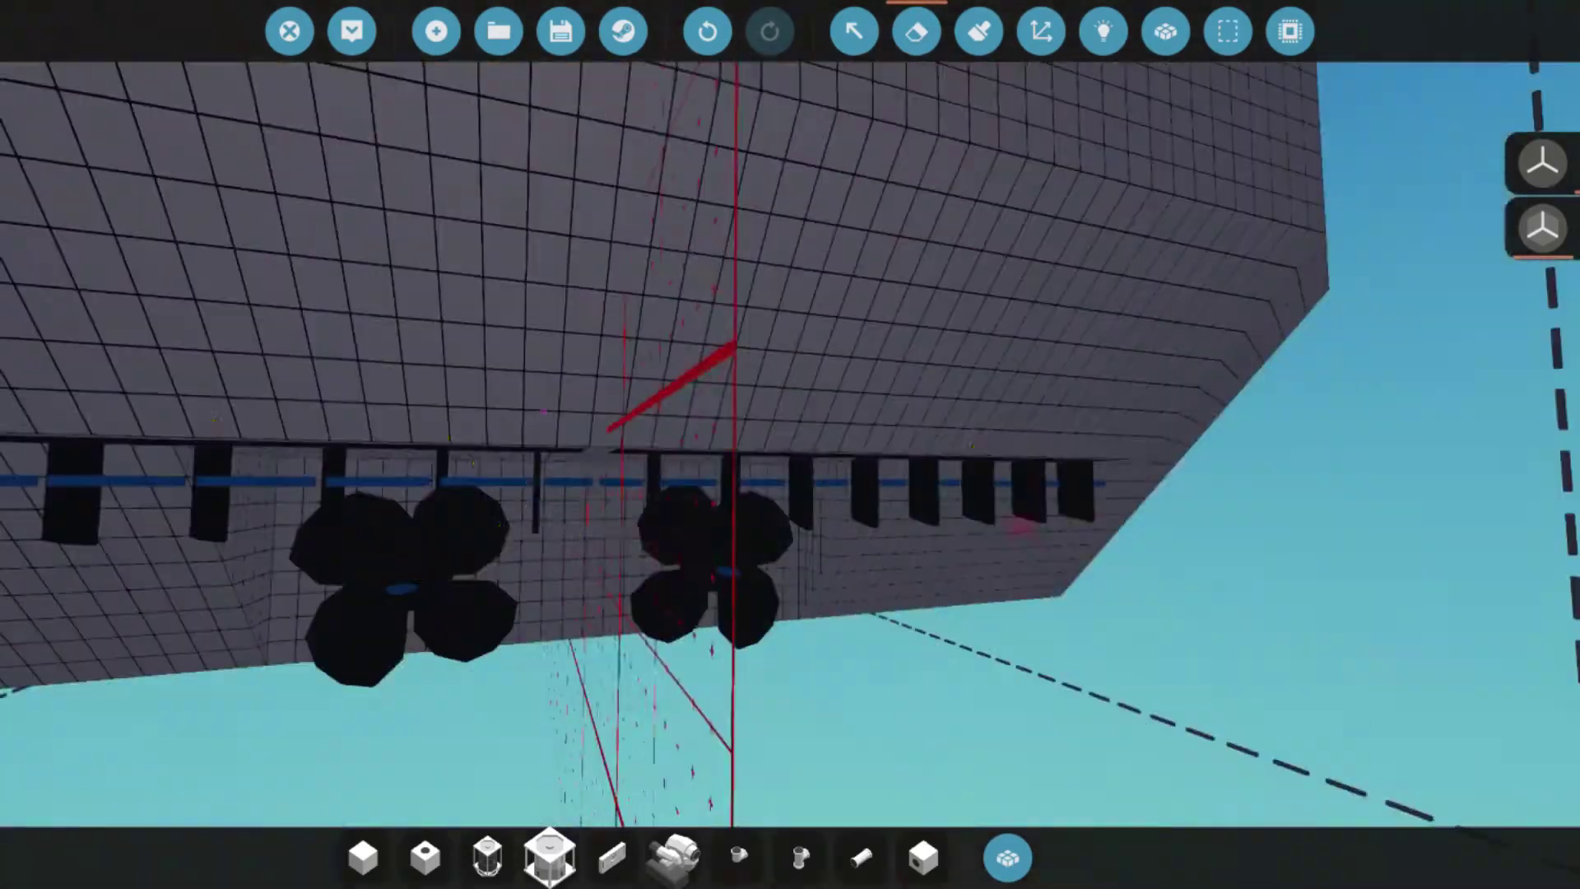
pyautogui.press('w')
pyautogui.press('w')
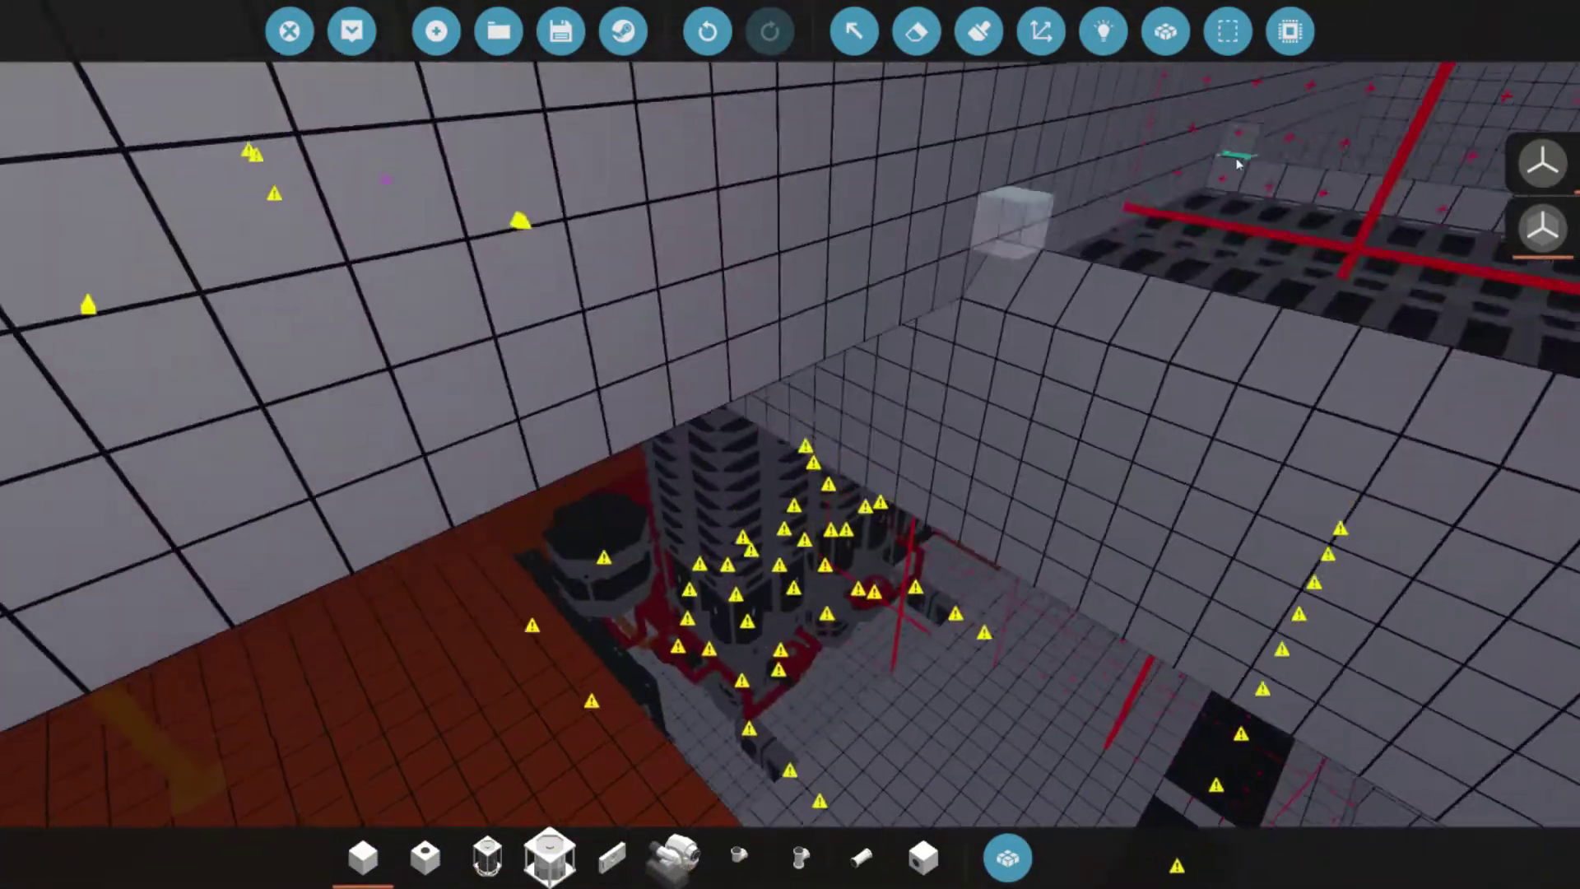
pyautogui.press('w')
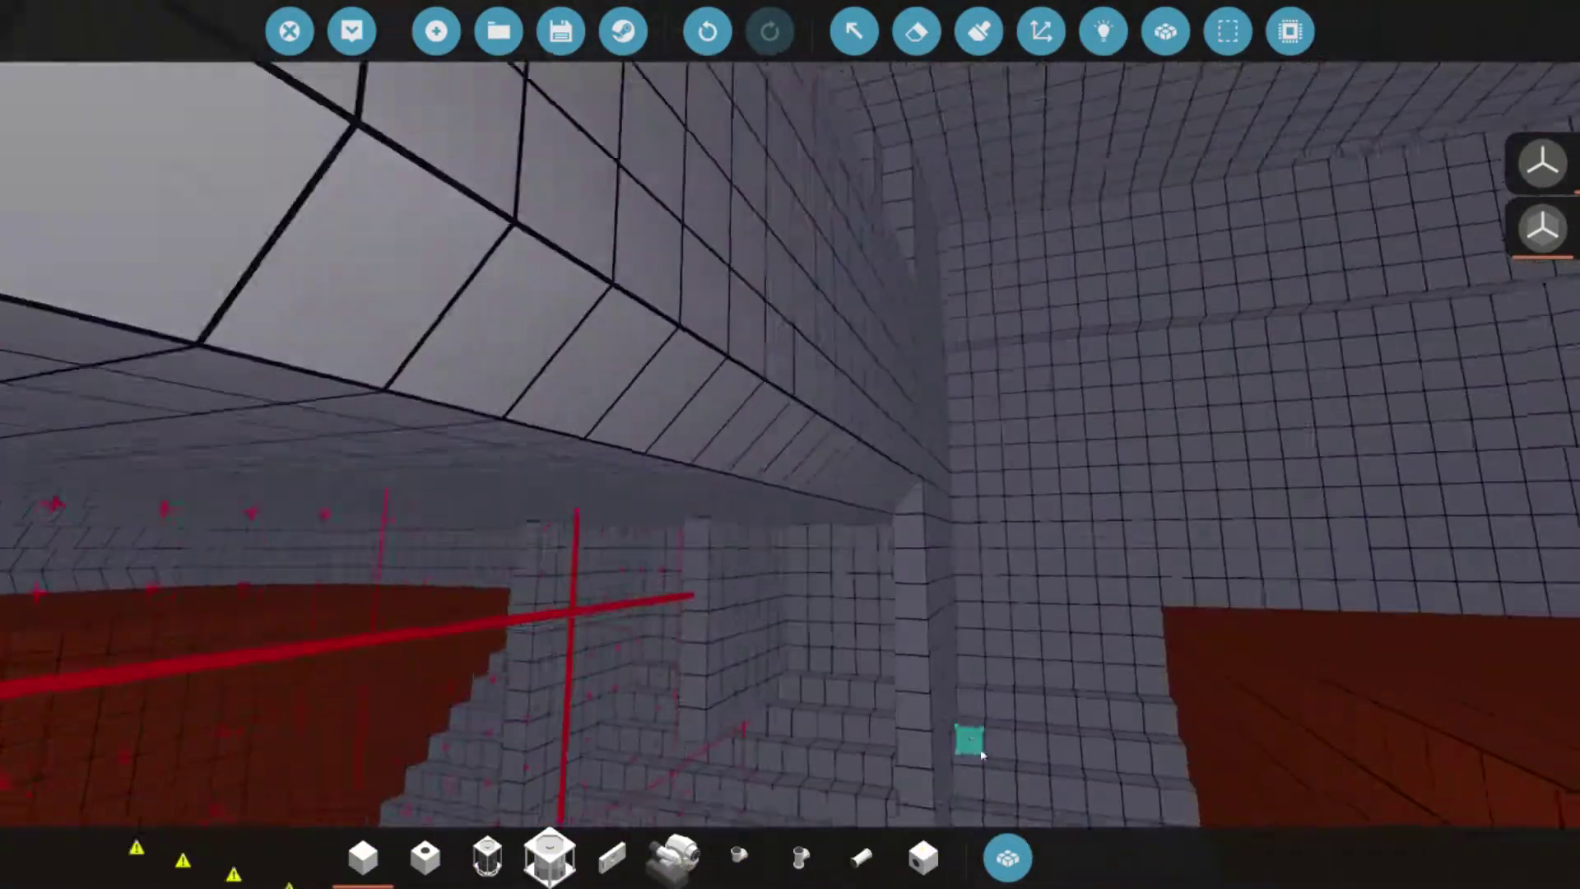
pyautogui.press('w')
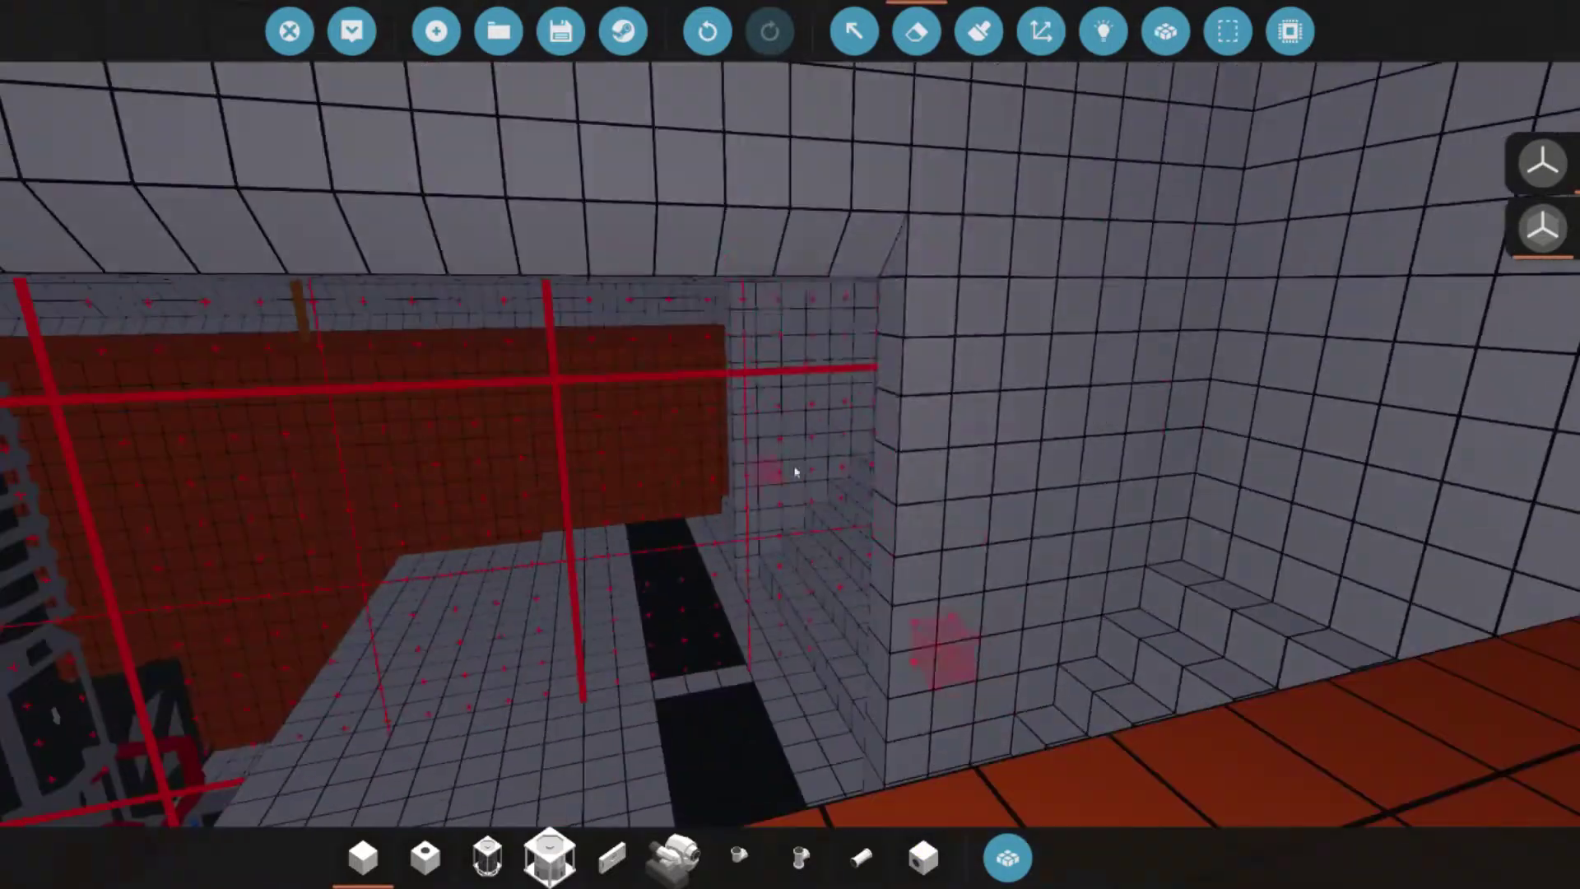
pyautogui.press('w')
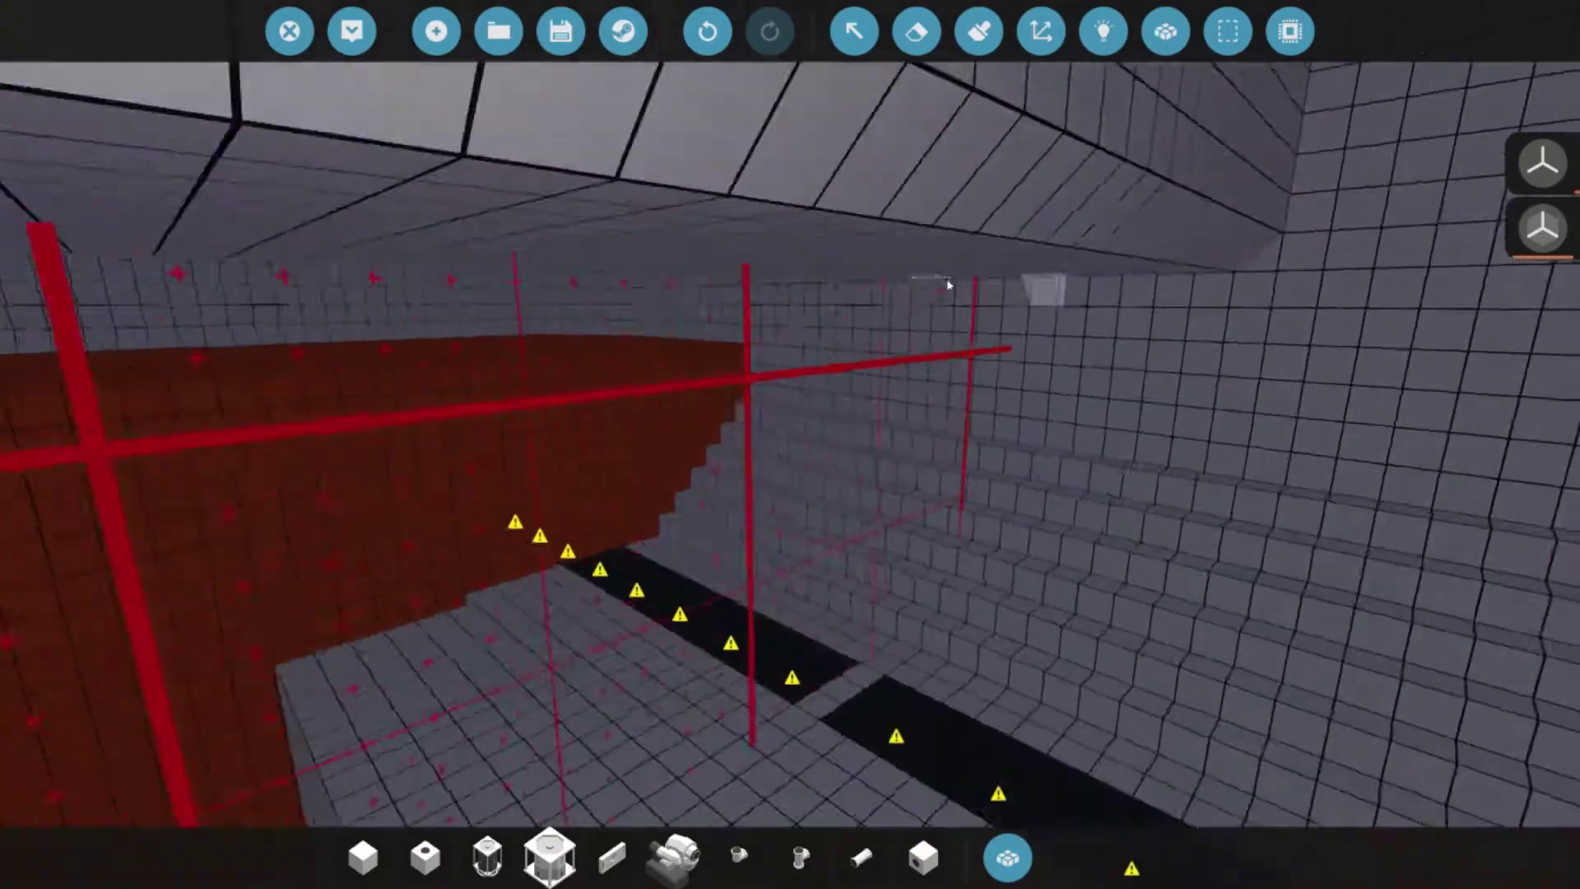
# - Erase the orange blocks at the wall corner and along the wedge edge of the white duct enclosure
pyautogui.press('w')
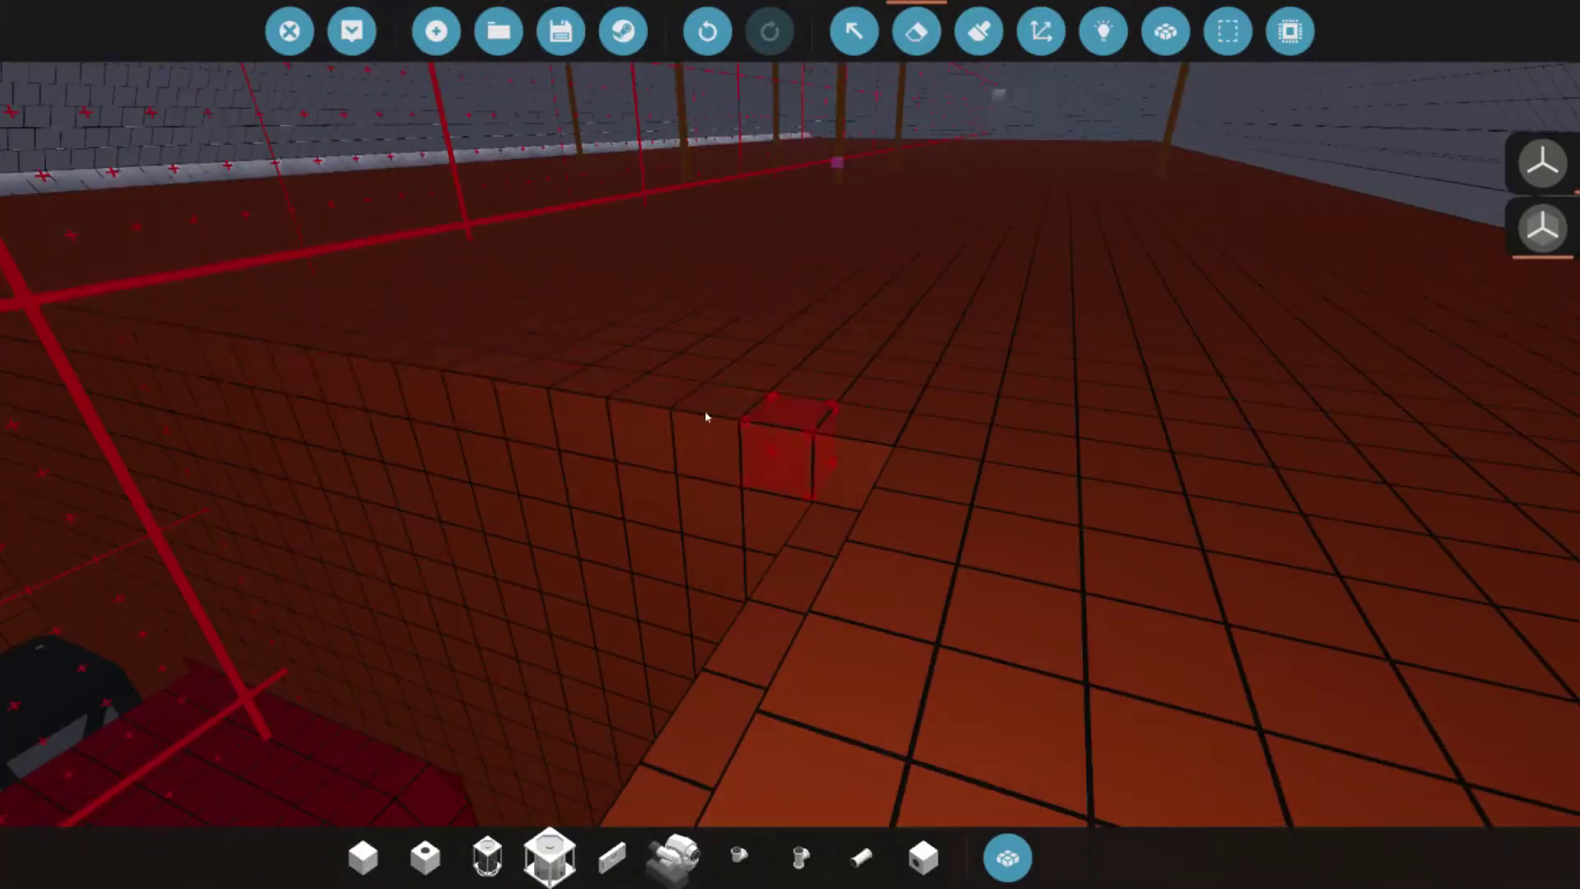
pyautogui.press('w')
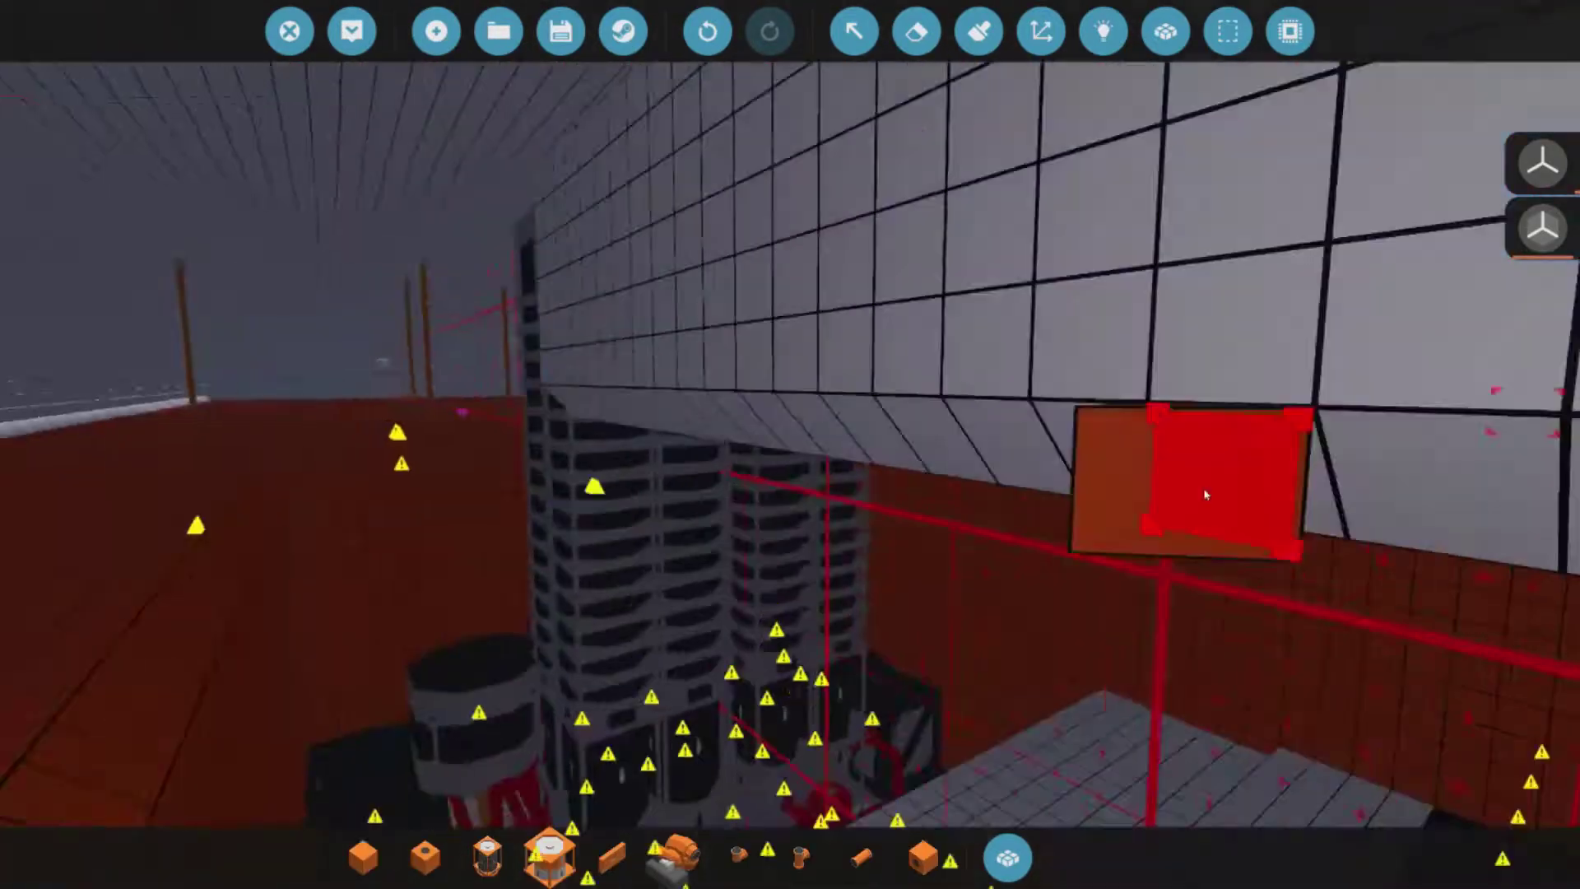
# - Clad the tall duct stack above the turbines with white block walls on its open sides
pyautogui.press('w')
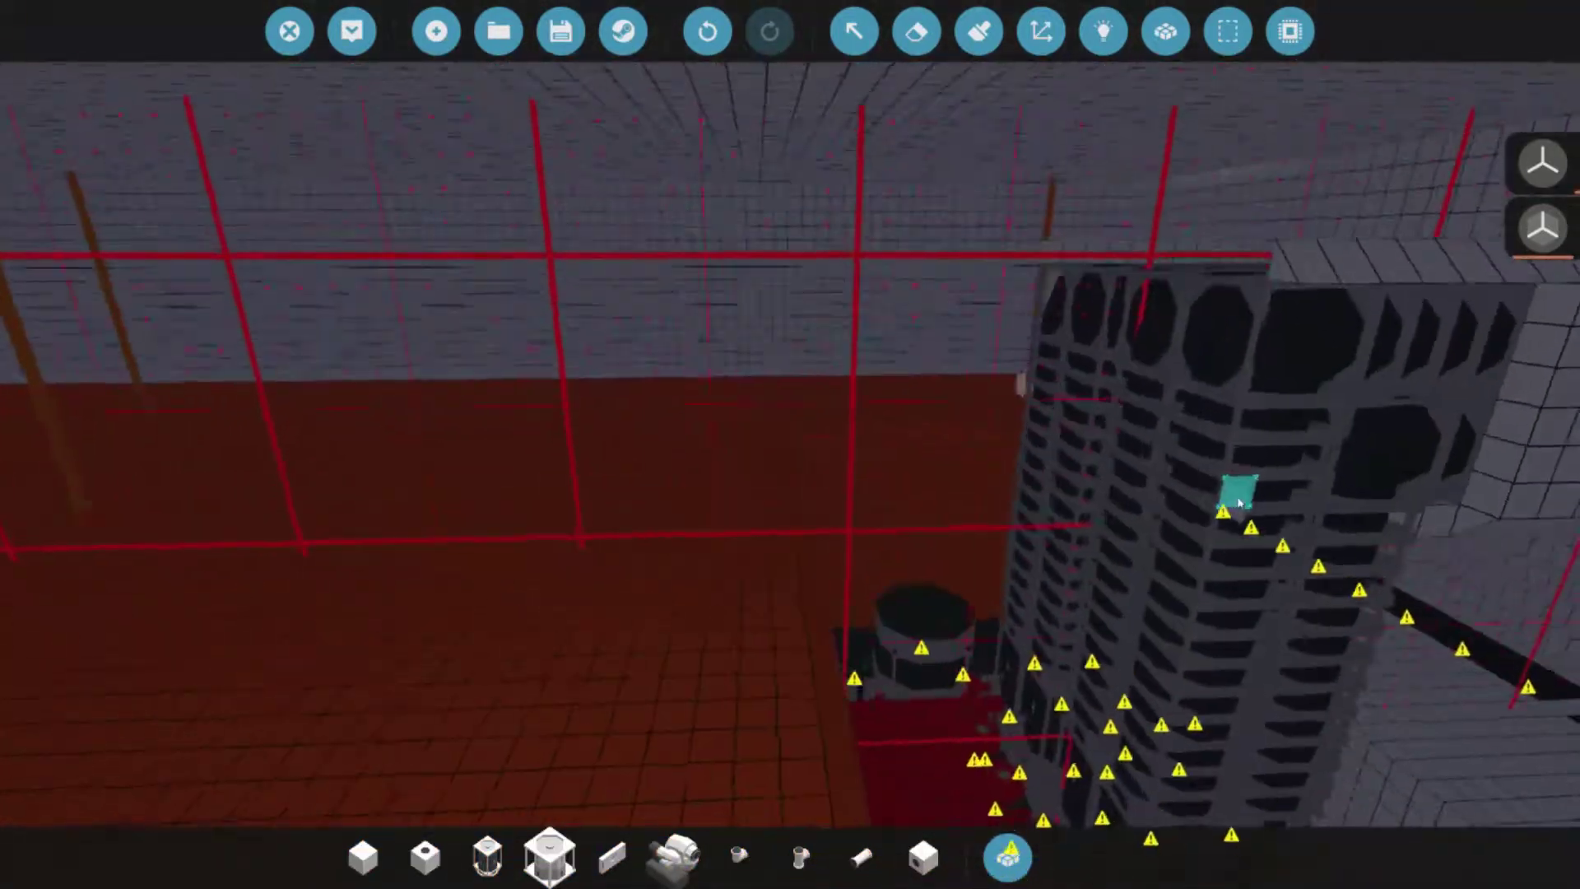
pyautogui.press('w')
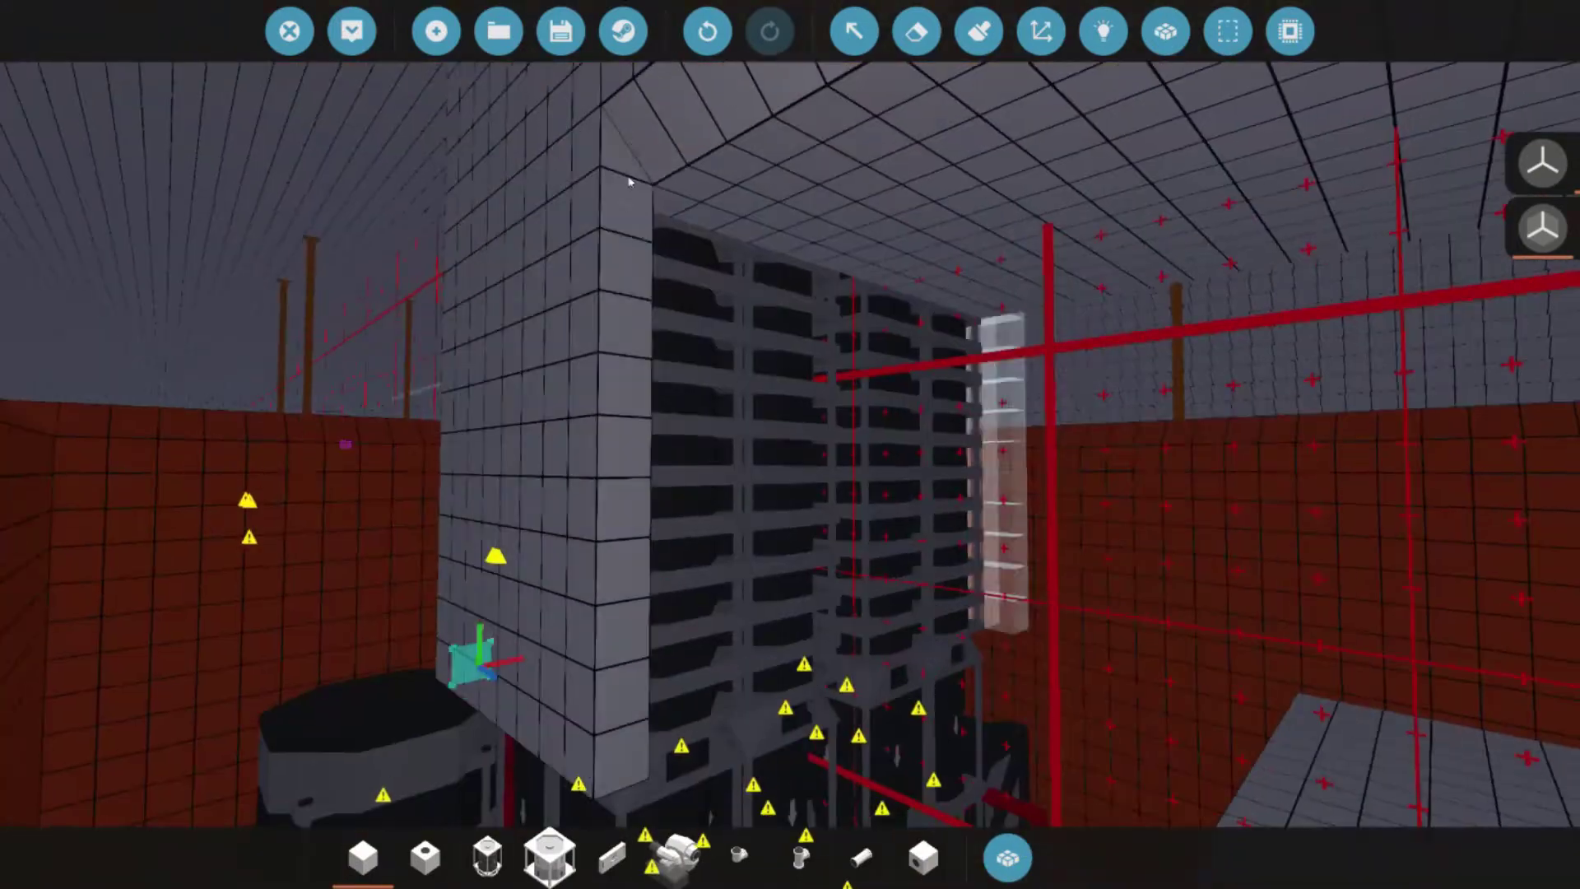
pyautogui.click(915, 31)
pyautogui.press('s')
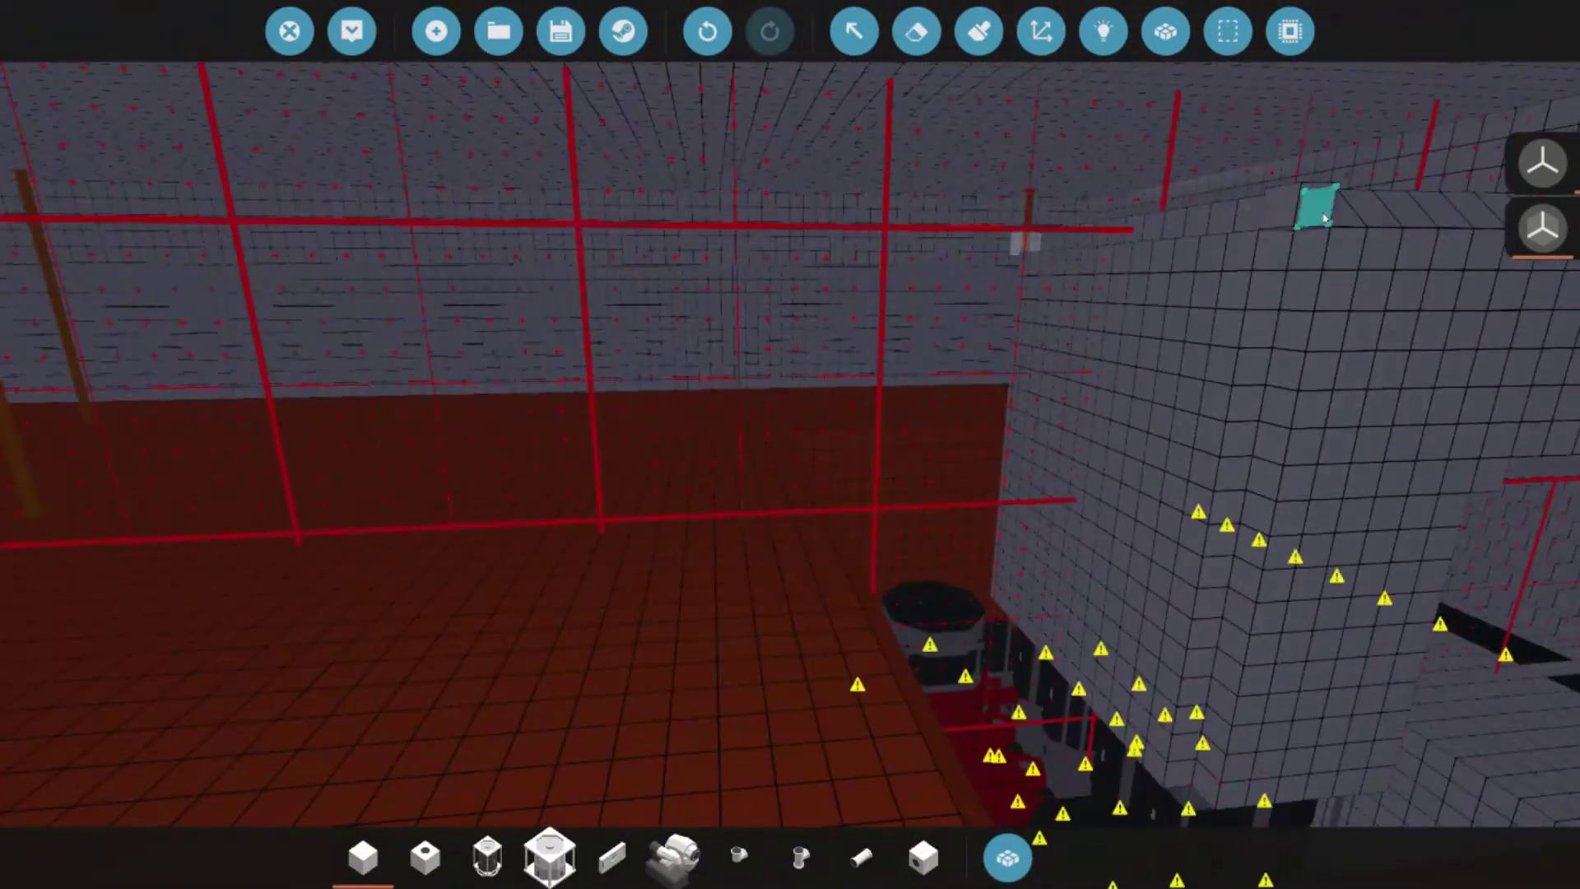
# - Finish the lower edge and corners of the white stack cladding with wedge and pyramid blocks
pyautogui.press('w')
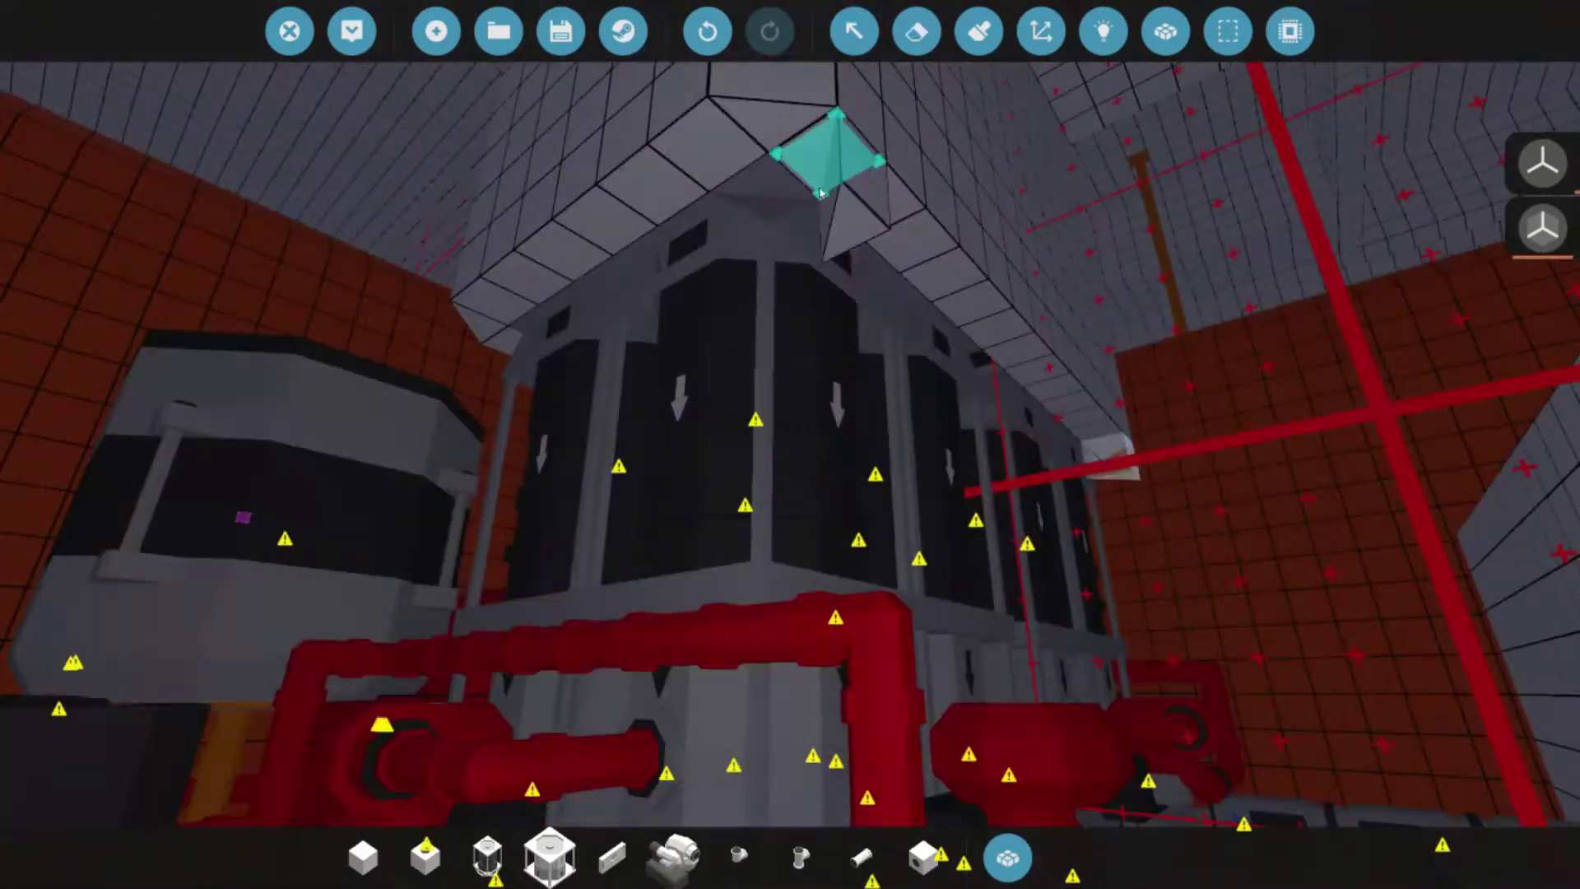
pyautogui.press('s')
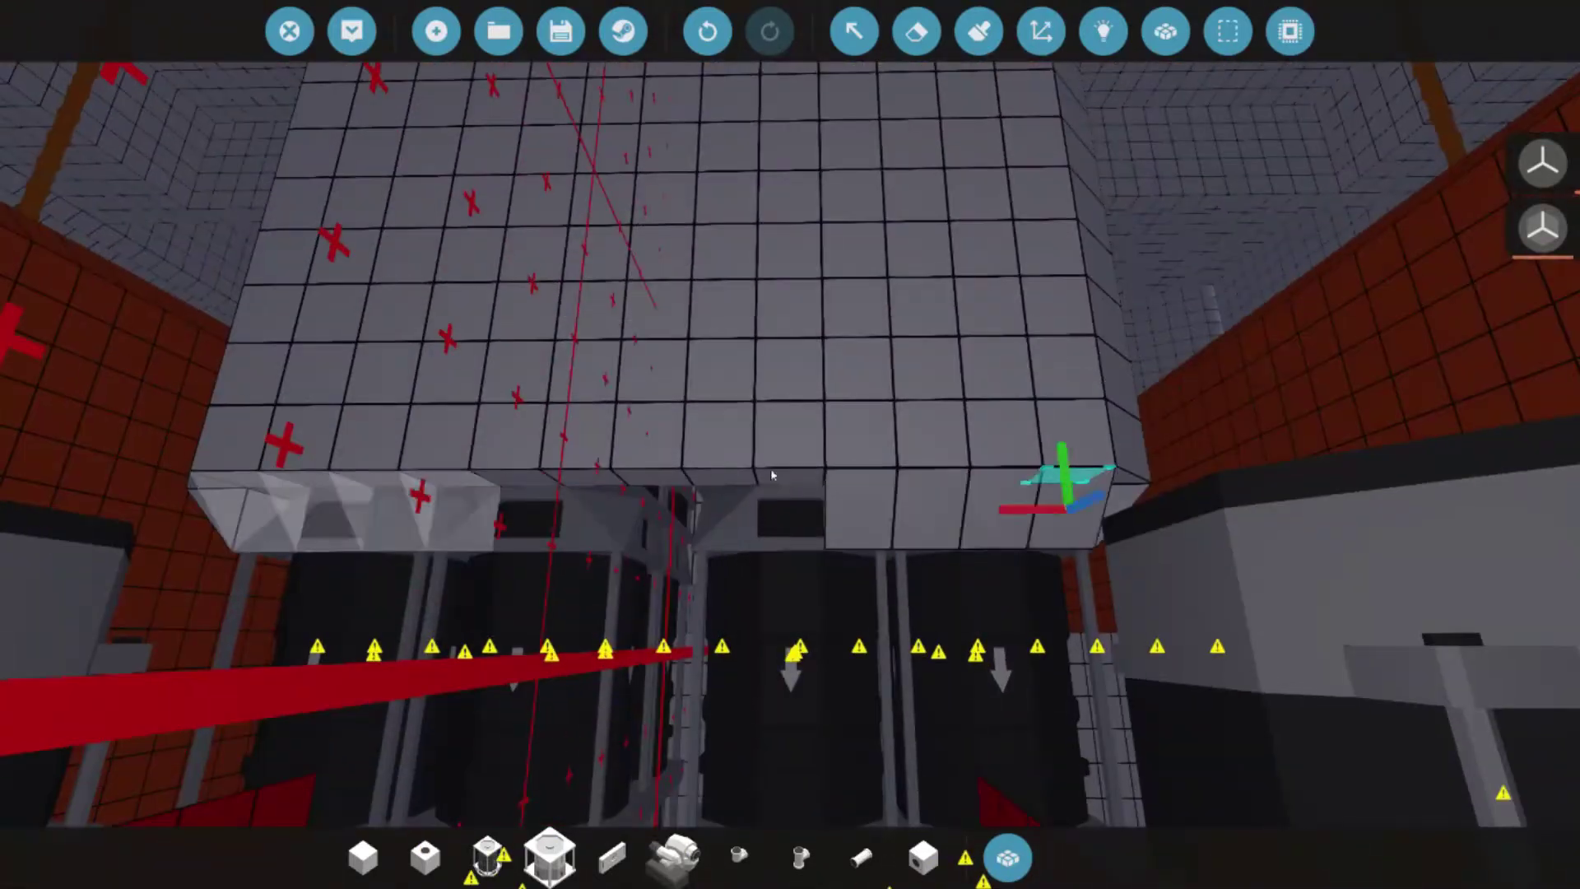
pyautogui.press('q')
pyautogui.press('Return')
pyautogui.press('s')
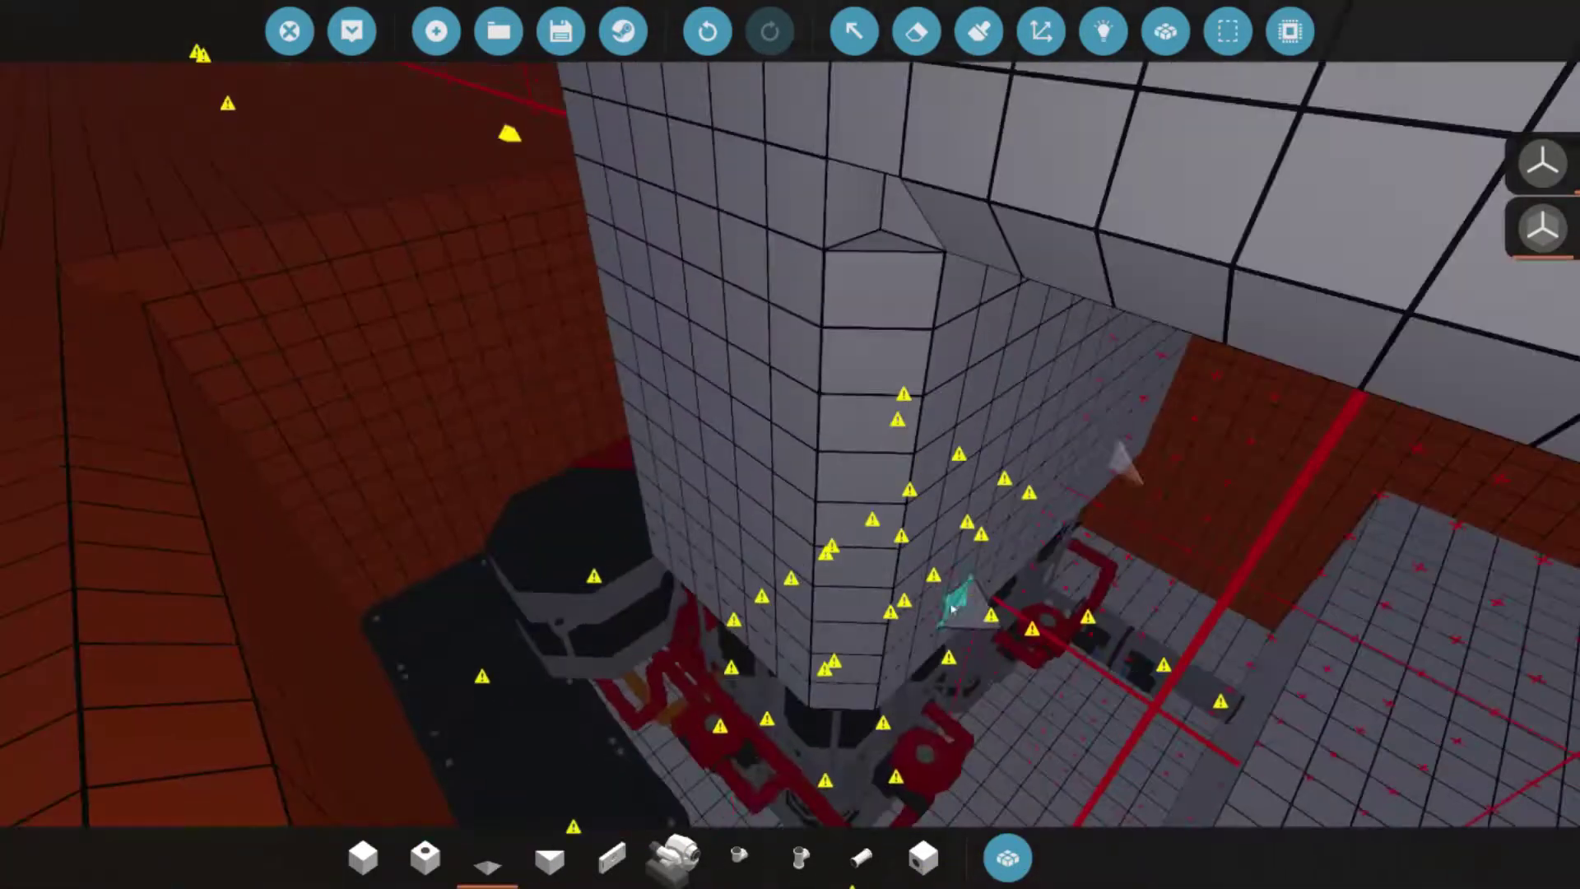
# - Fit pyramid blocks where the enclosure's wedge edge meets the wall corners and erase the blocks in their way
pyautogui.press('w')
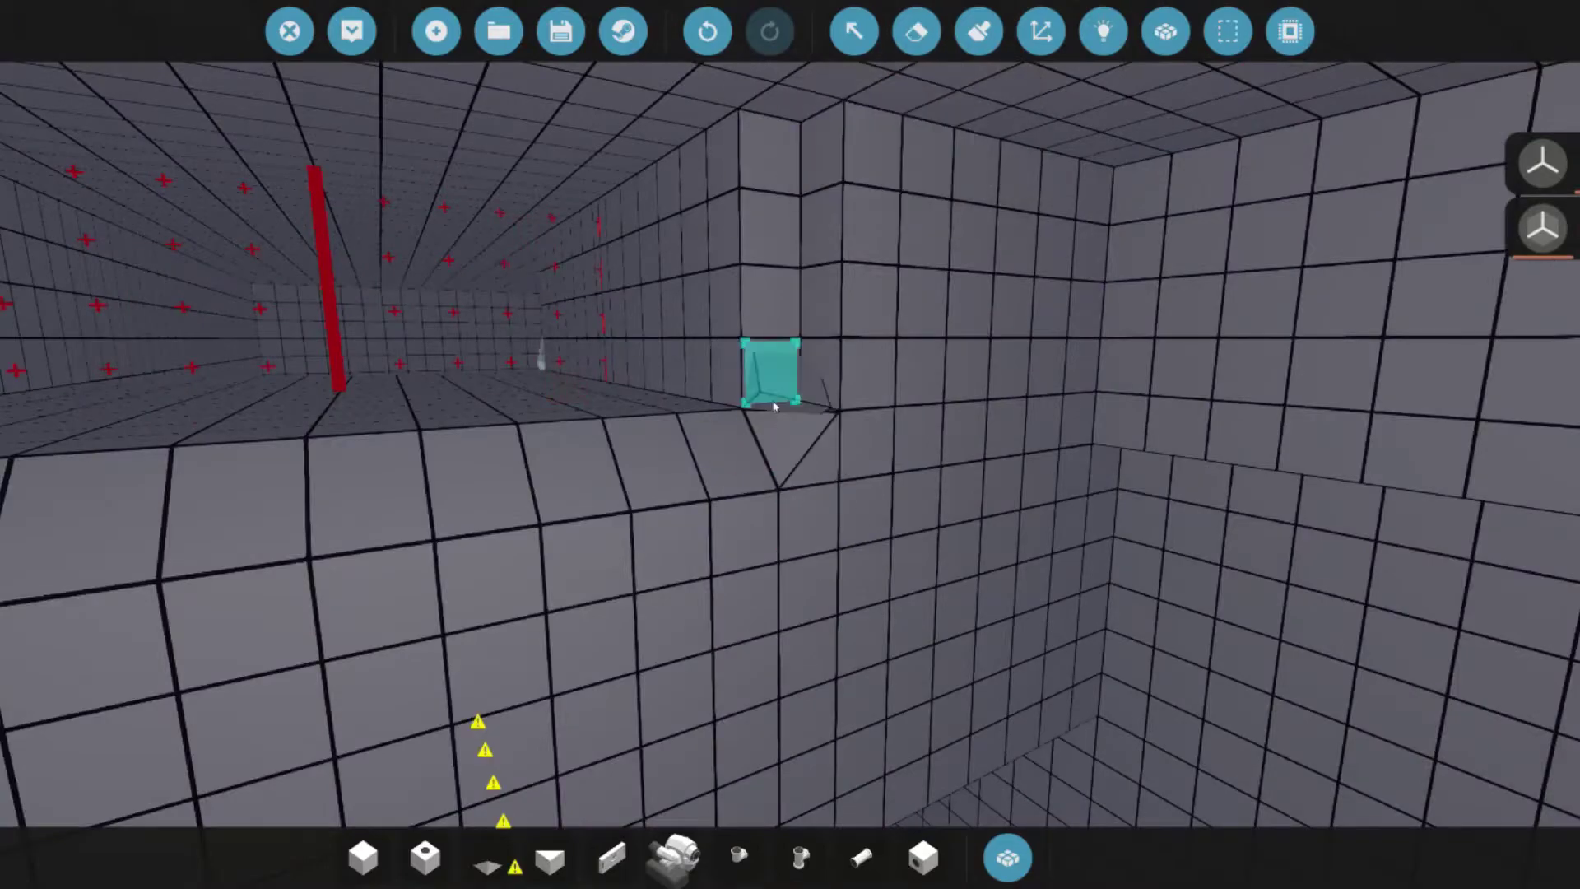
pyautogui.press('w')
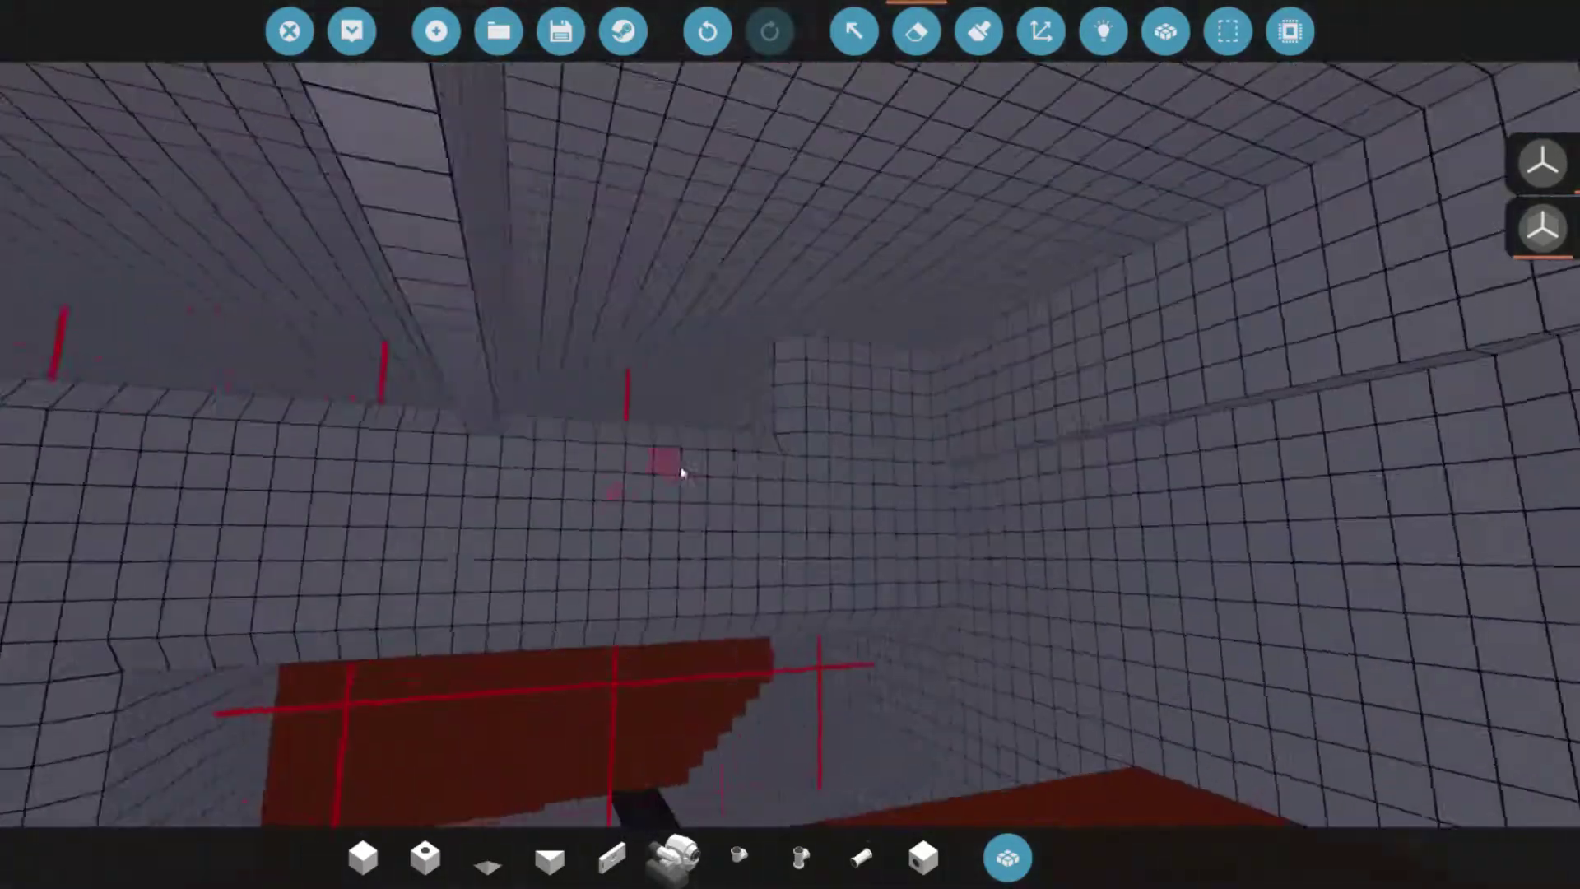
pyautogui.press('w')
pyautogui.press('3')
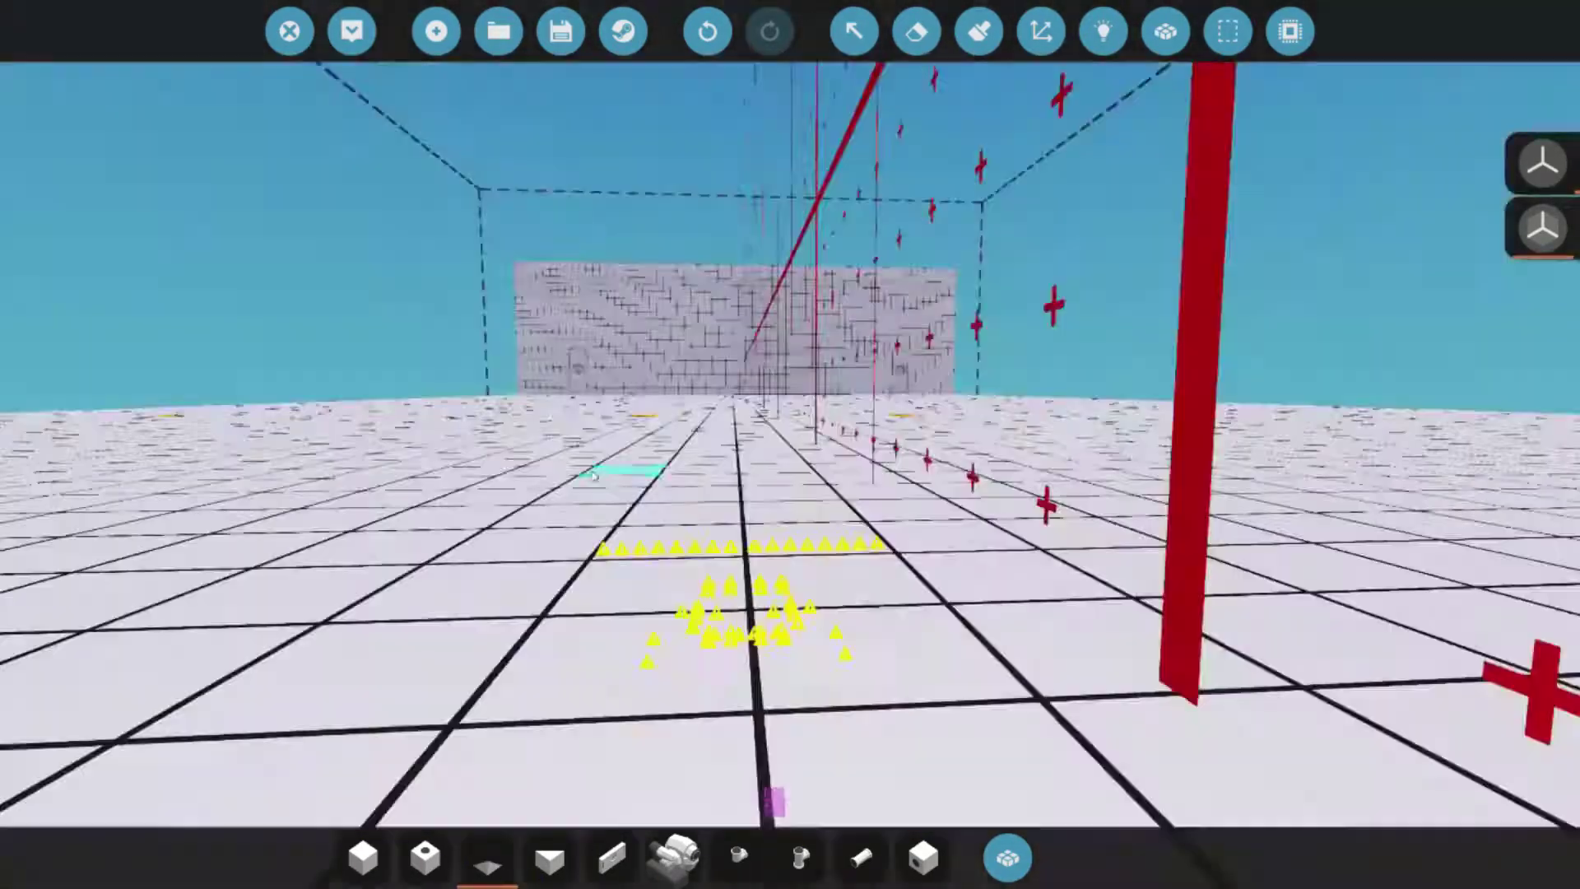
pyautogui.press('w')
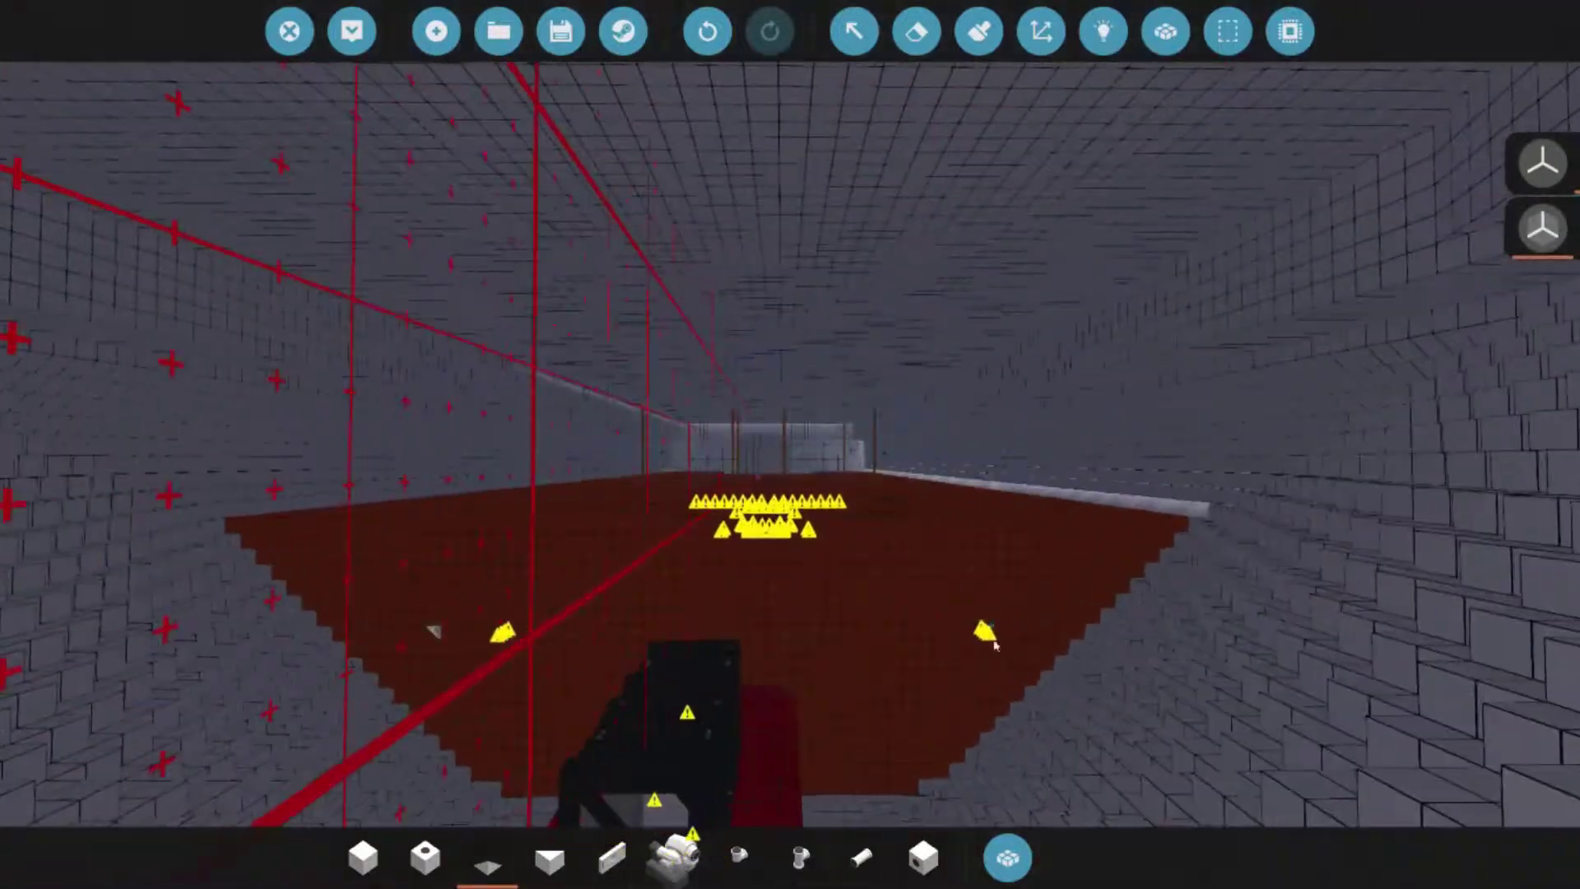
# - Erase blocks at the ceiling corner and along the diagonal wedge strip in the room with the hatch door
pyautogui.press('w')
pyautogui.press('q')
pyautogui.press('q')
pyautogui.press('w')
pyautogui.press('s')
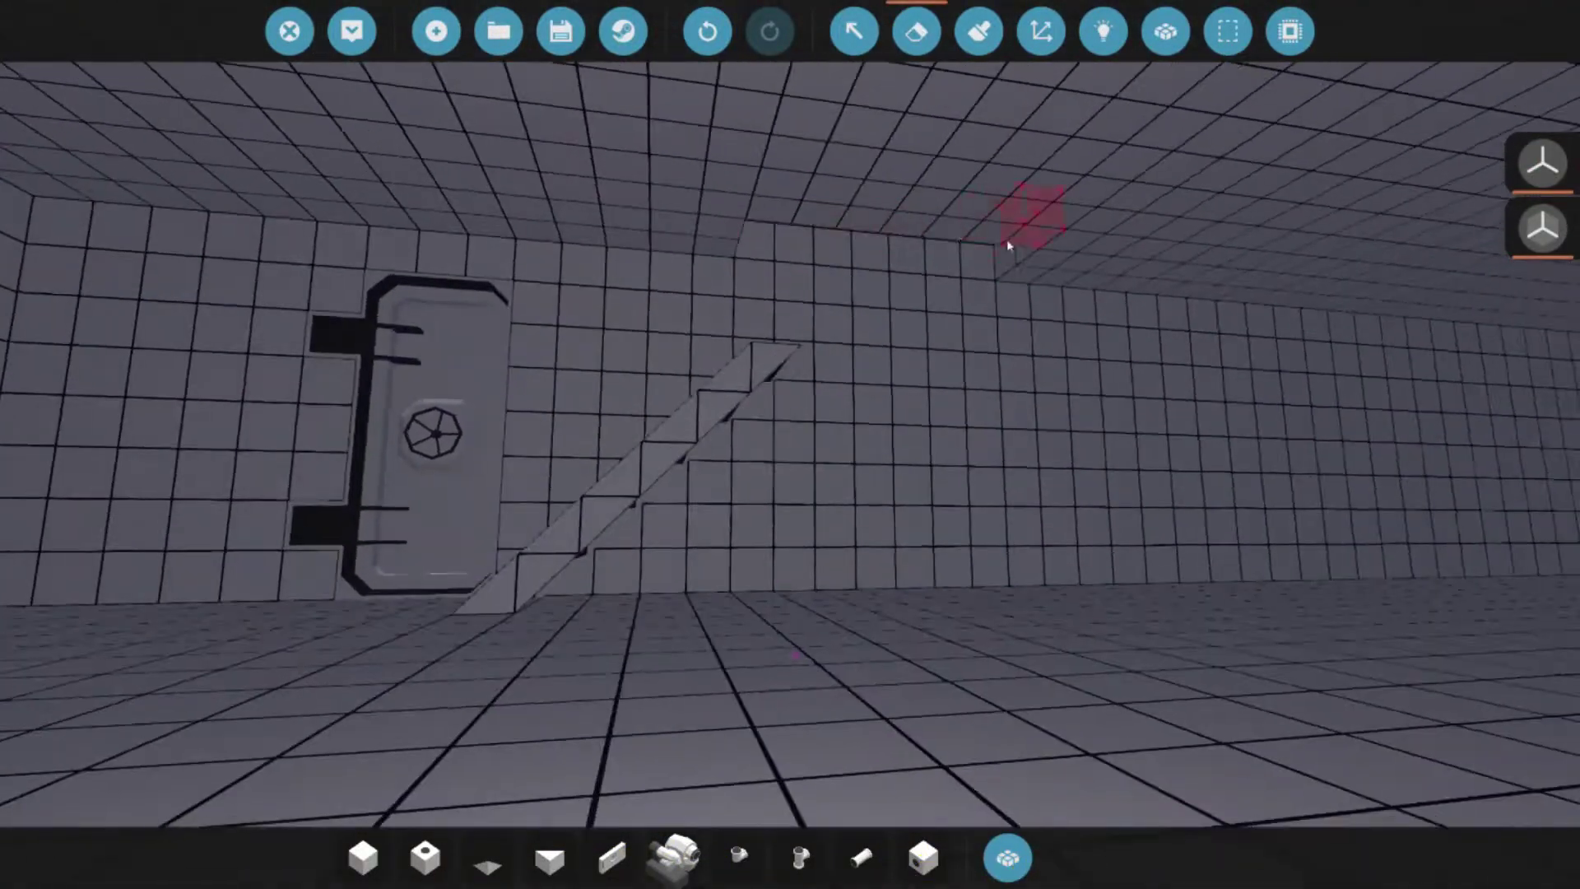
pyautogui.press('e')
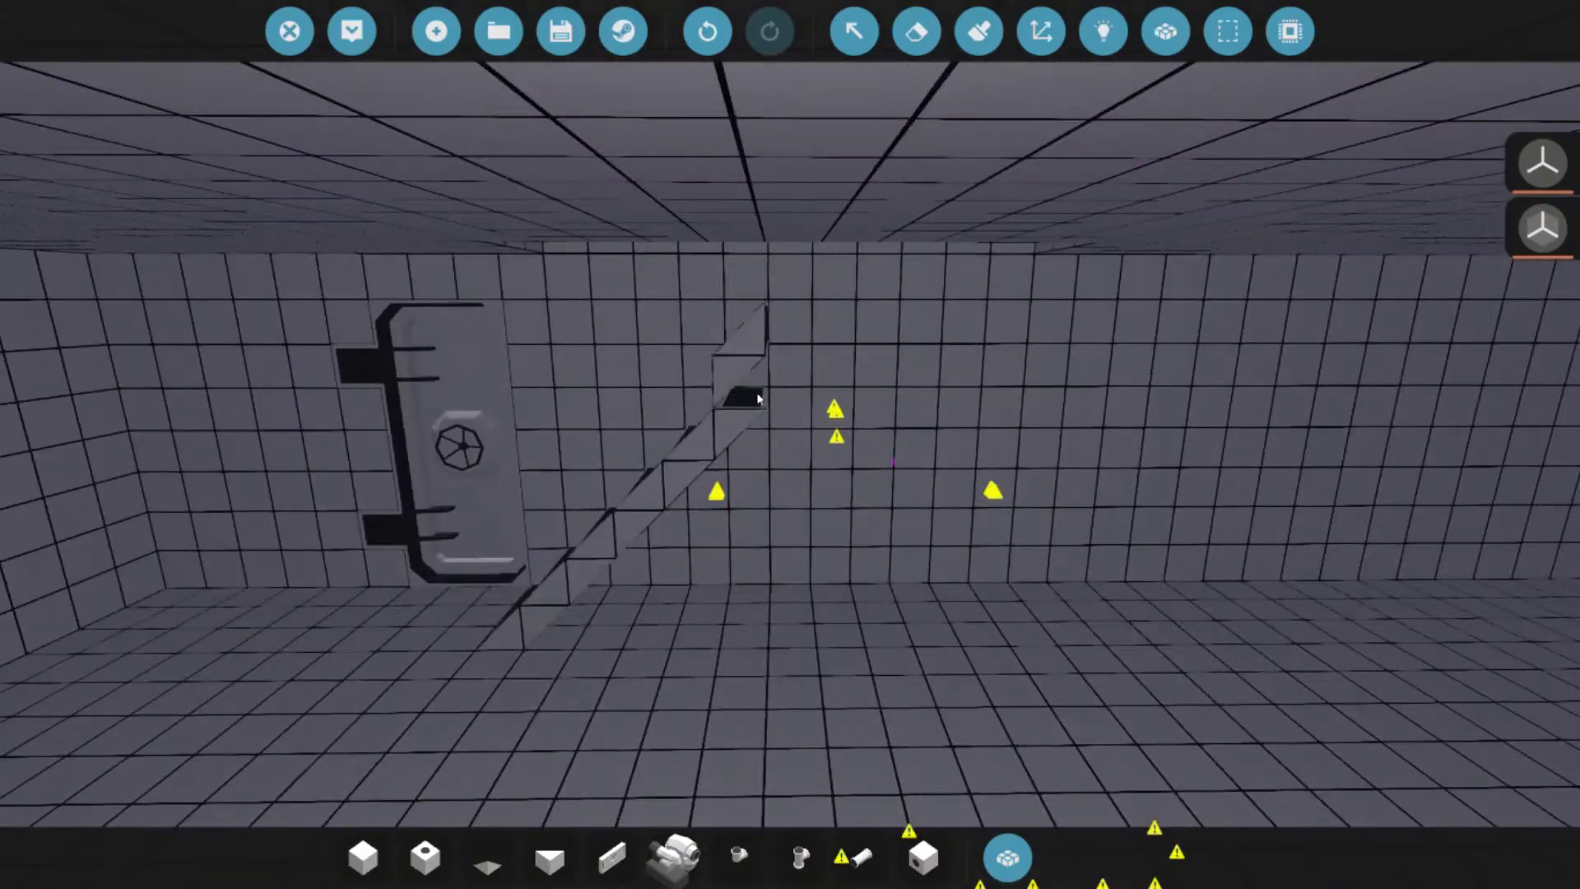
pyautogui.moveTo(837, 318); pyautogui.dragTo(648, 763)
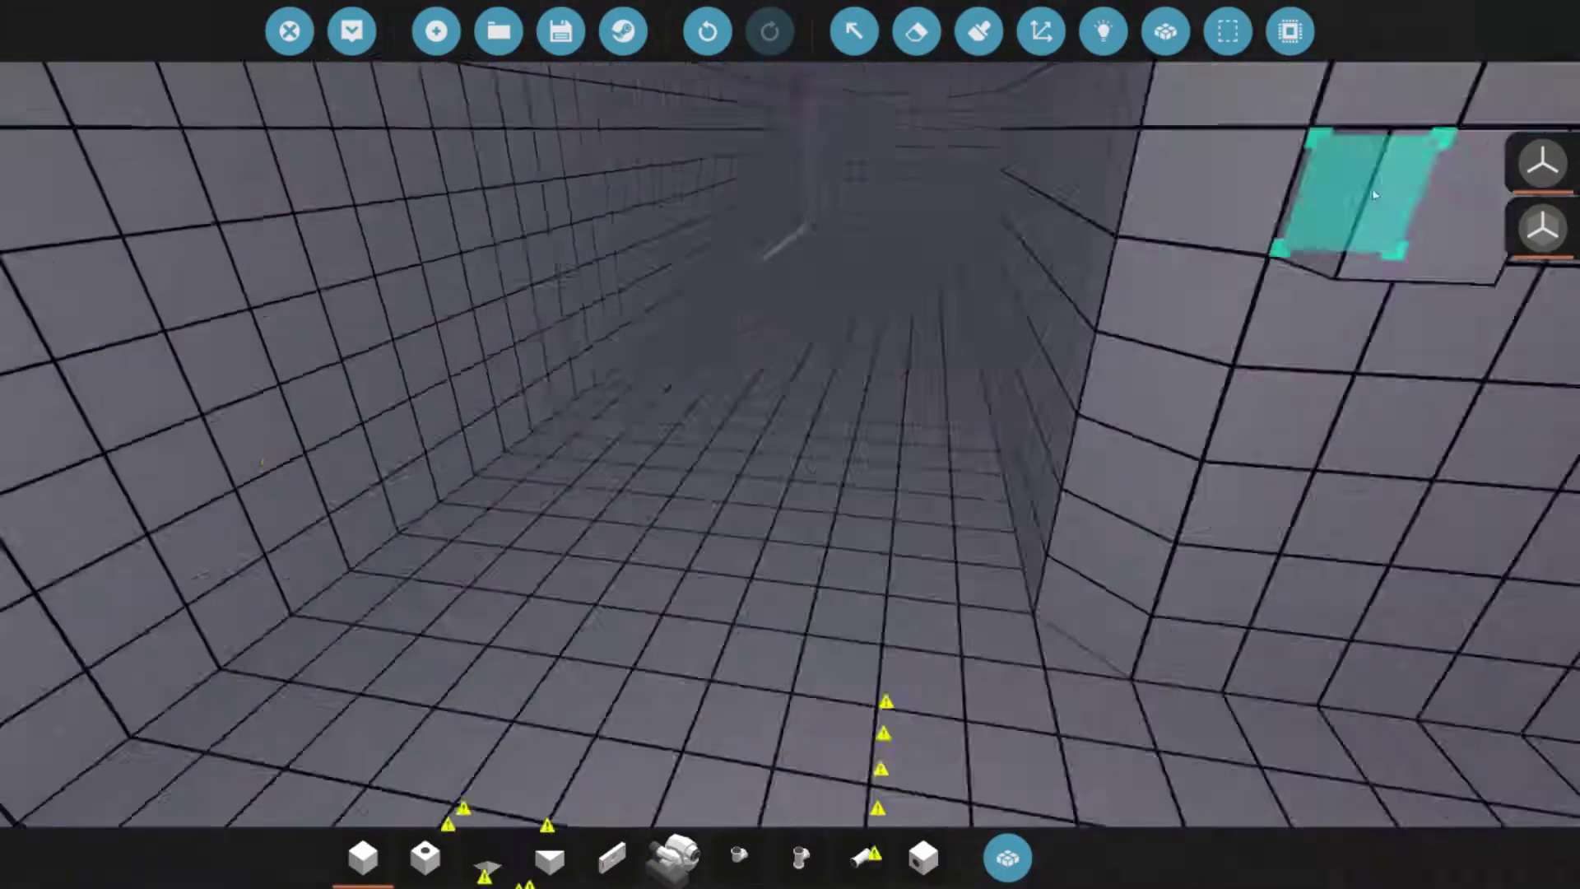
# - Fit the hatch doors at the corner of the interior room and build the block walls around them
pyautogui.click(1008, 857)
pyautogui.press('5')
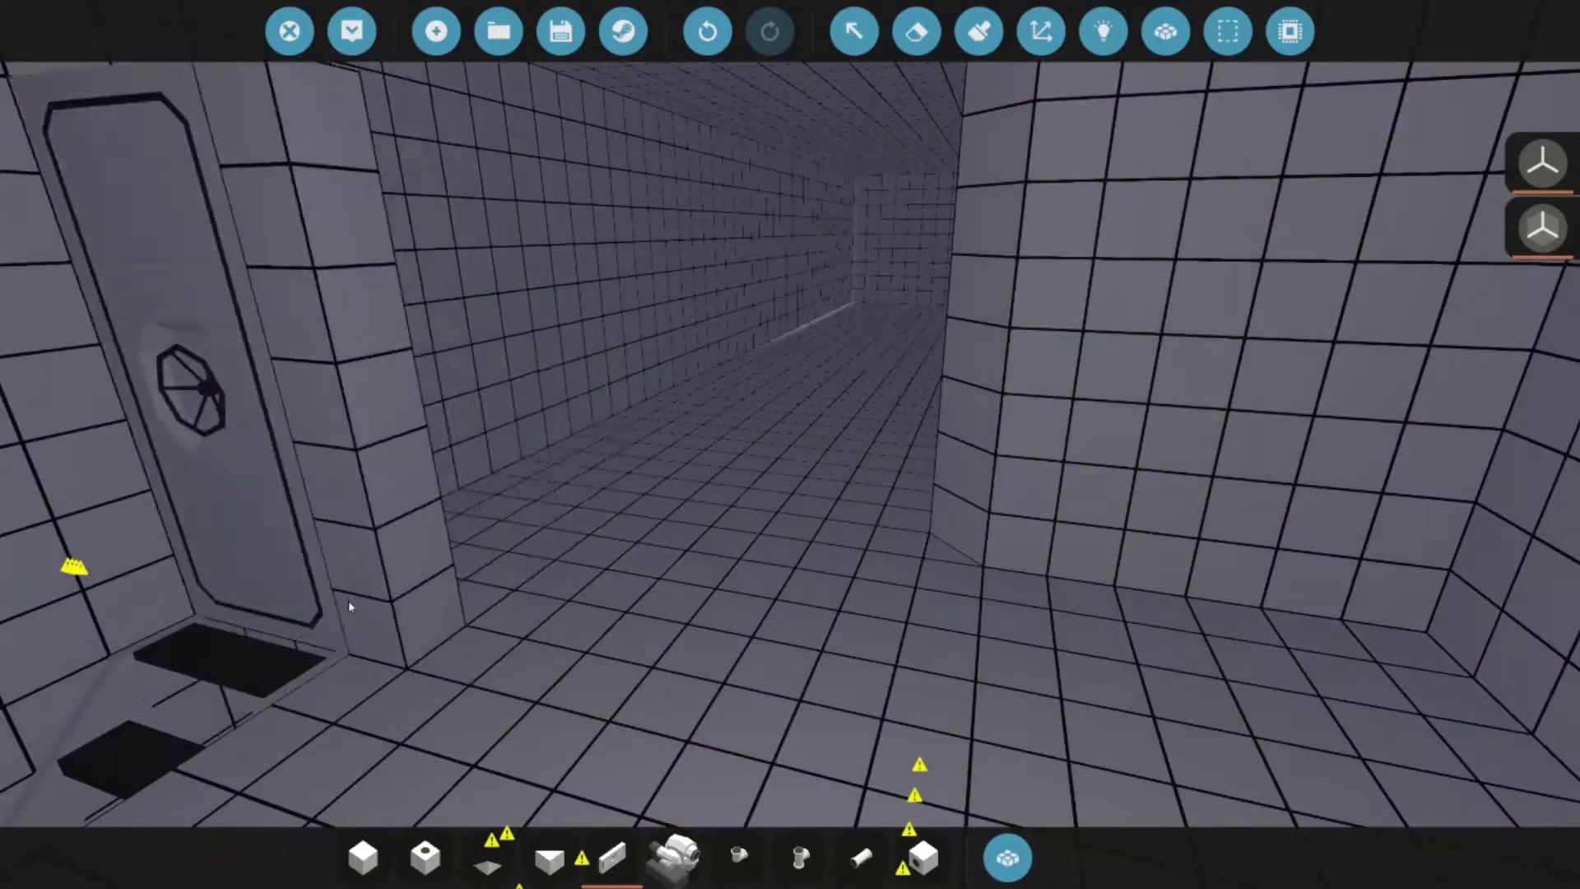
pyautogui.press('s')
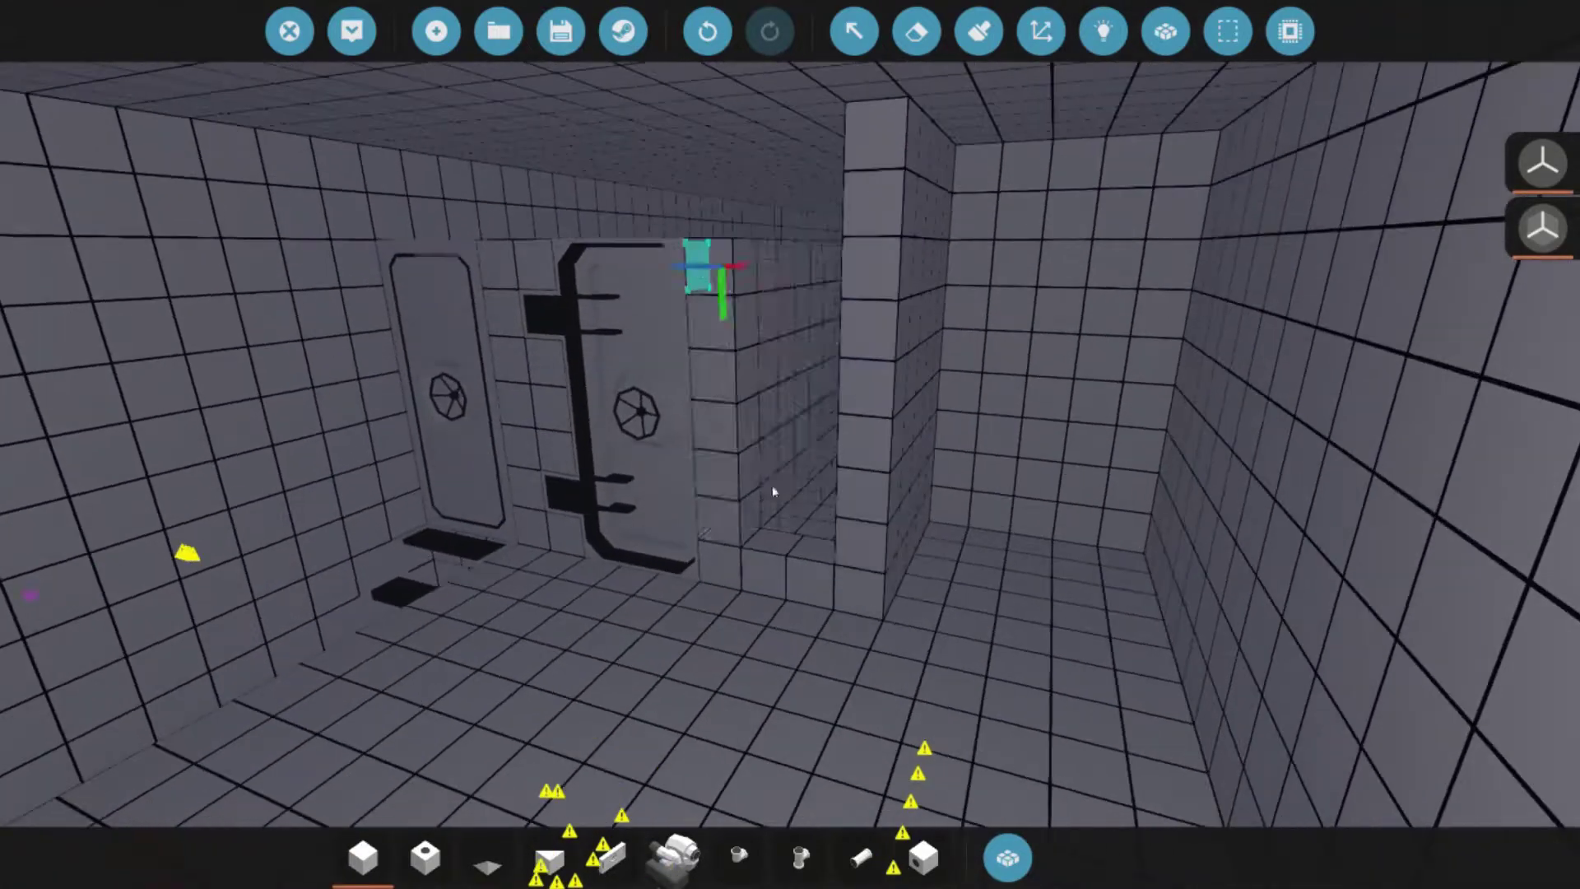
pyautogui.press('1')
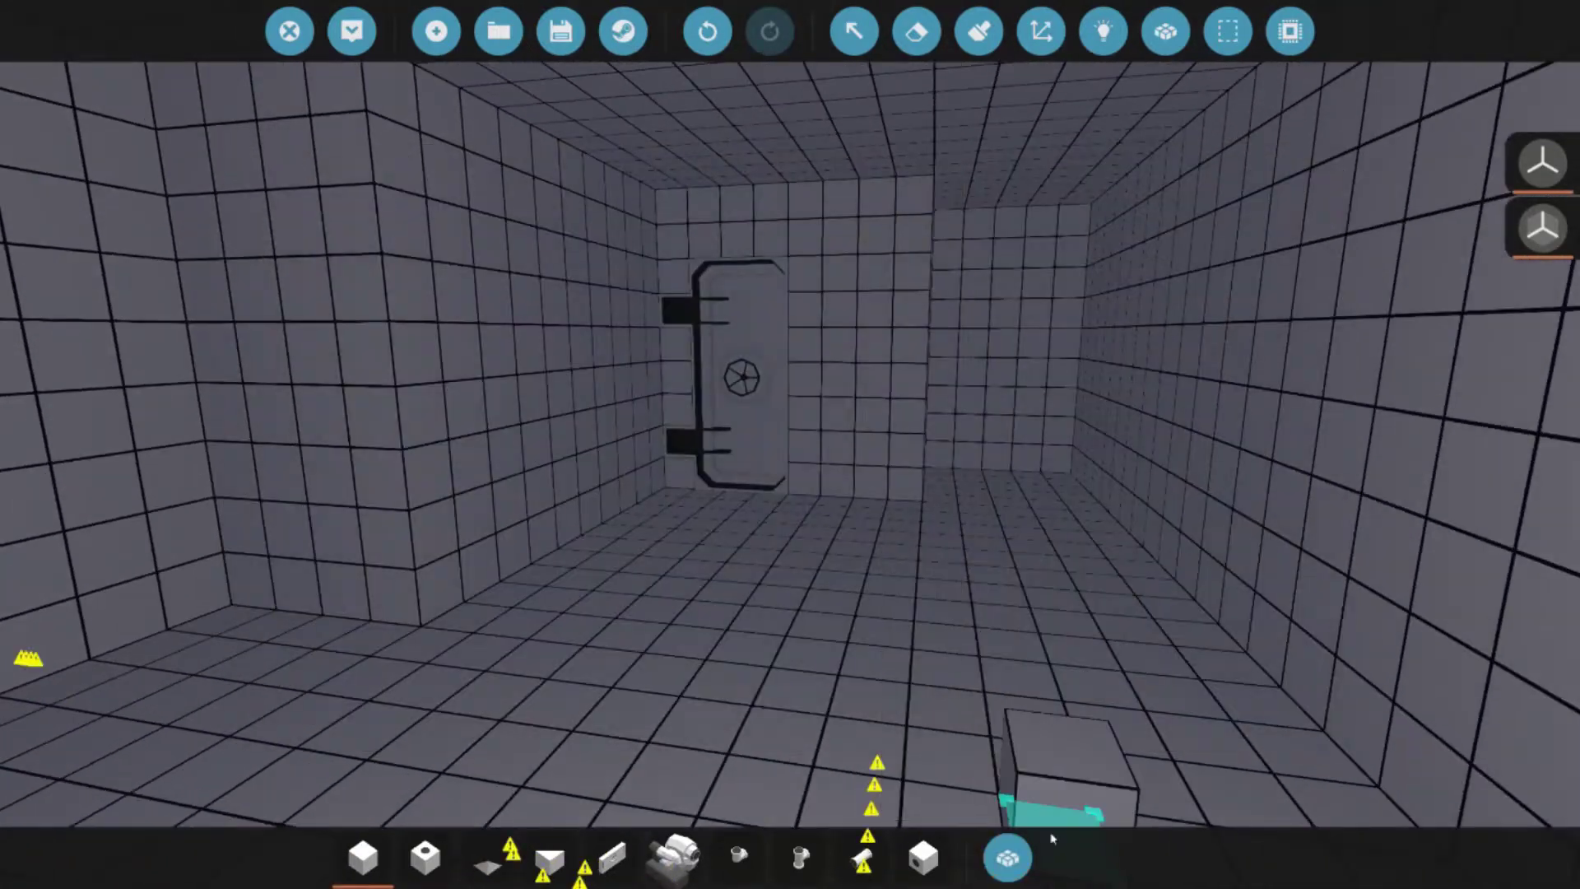
# - Search the component inventory for "slid" and install sliding doors with block partition walls between the interior rooms
pyautogui.click(1007, 857)
pyautogui.write('slid')
pyautogui.click(384, 337)
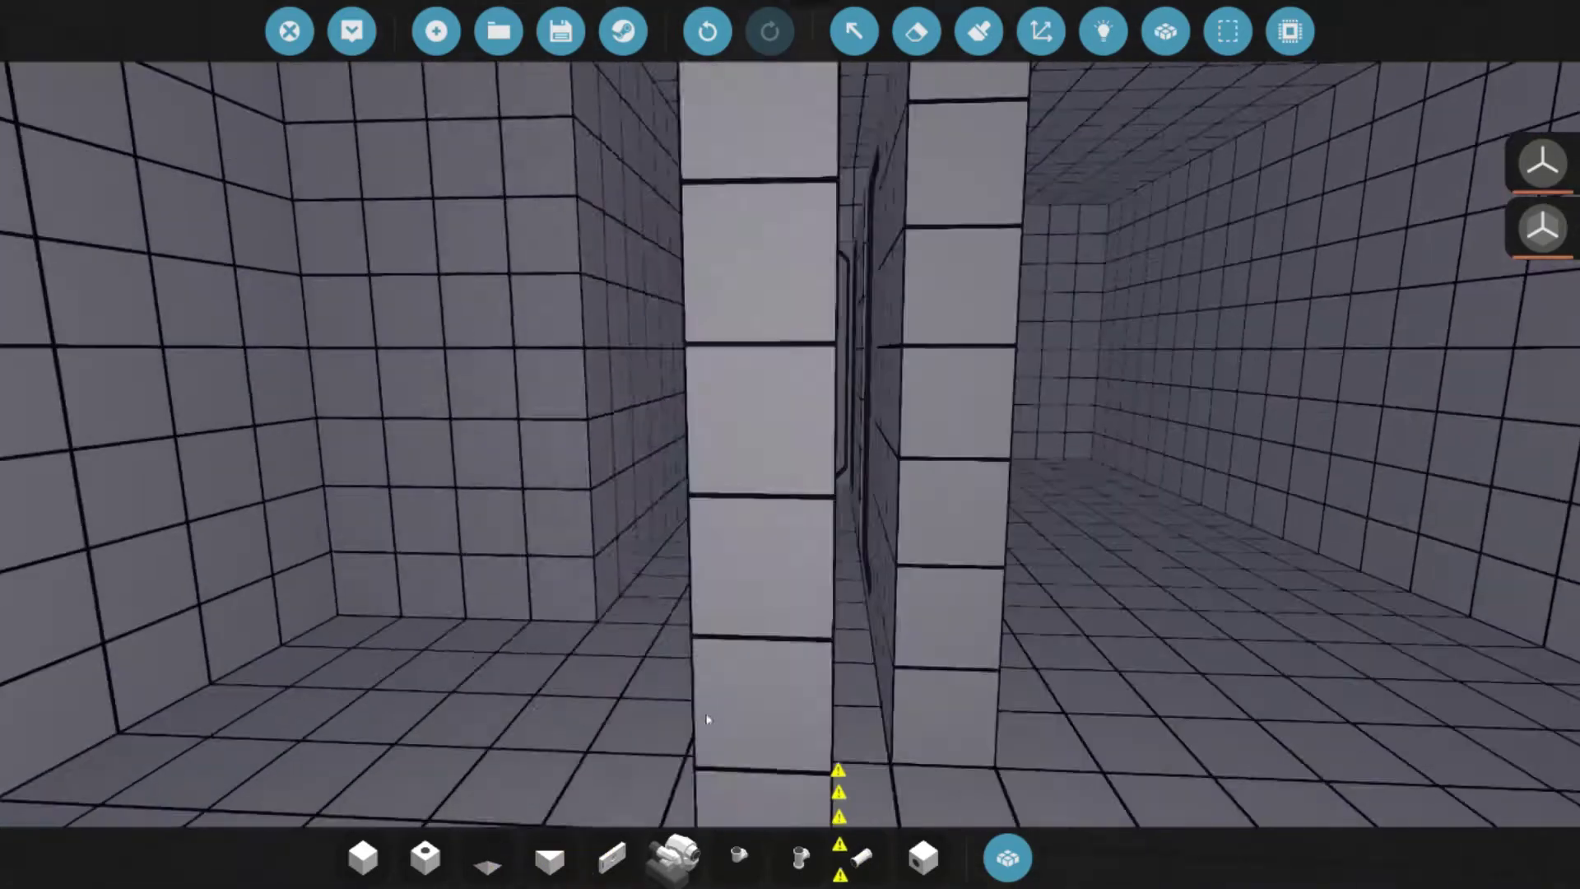
pyautogui.press('s')
pyautogui.press('w')
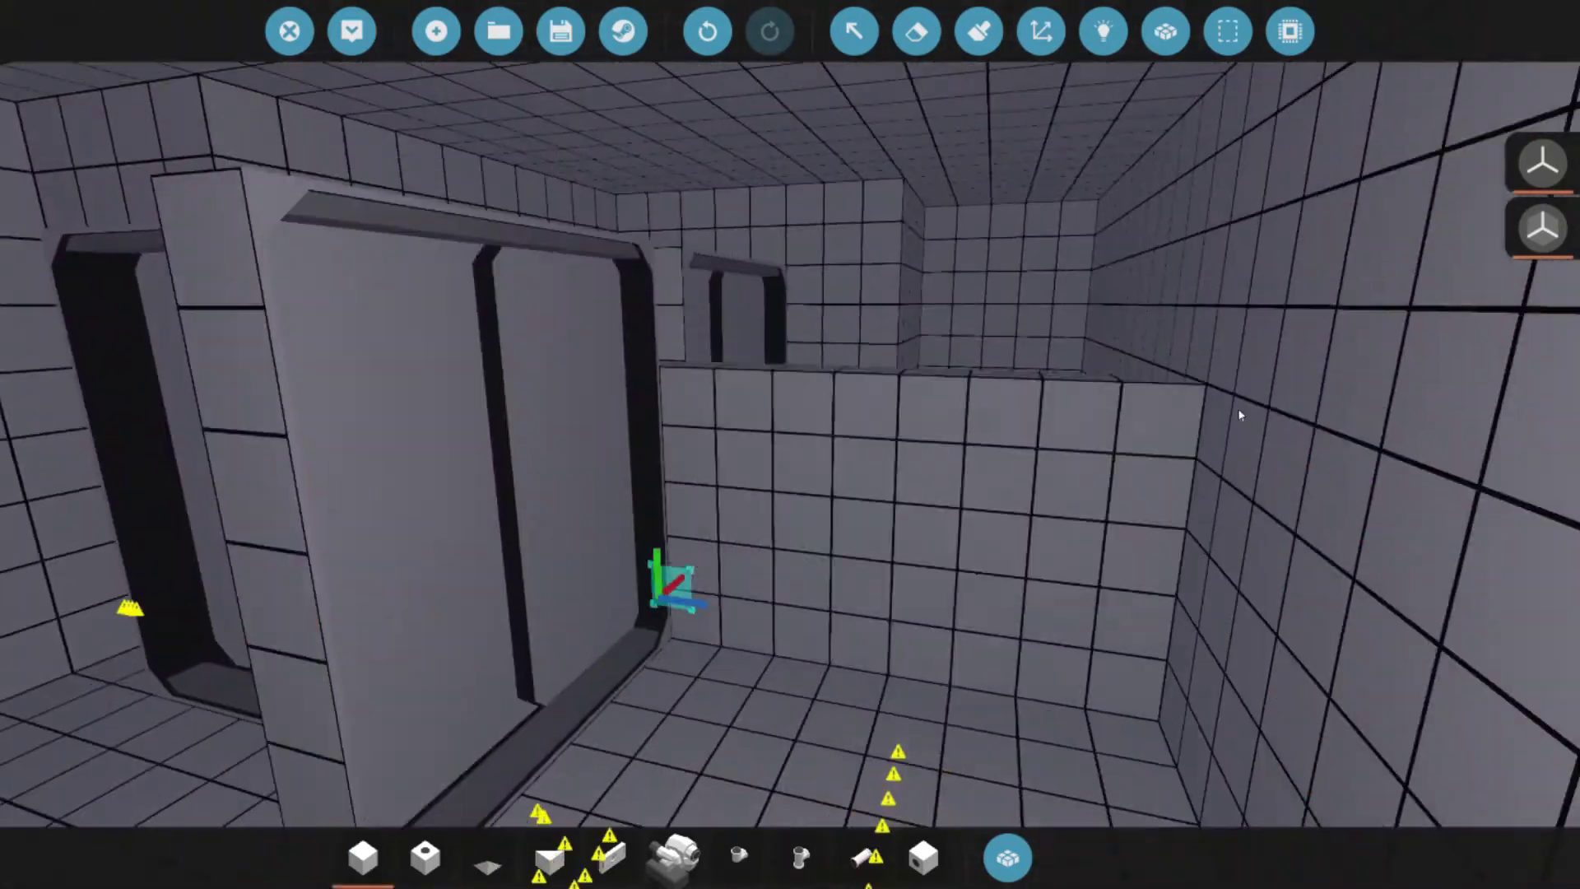
pyautogui.scroll(-10, 1261, 340)
pyautogui.scroll(8, 932, 166)
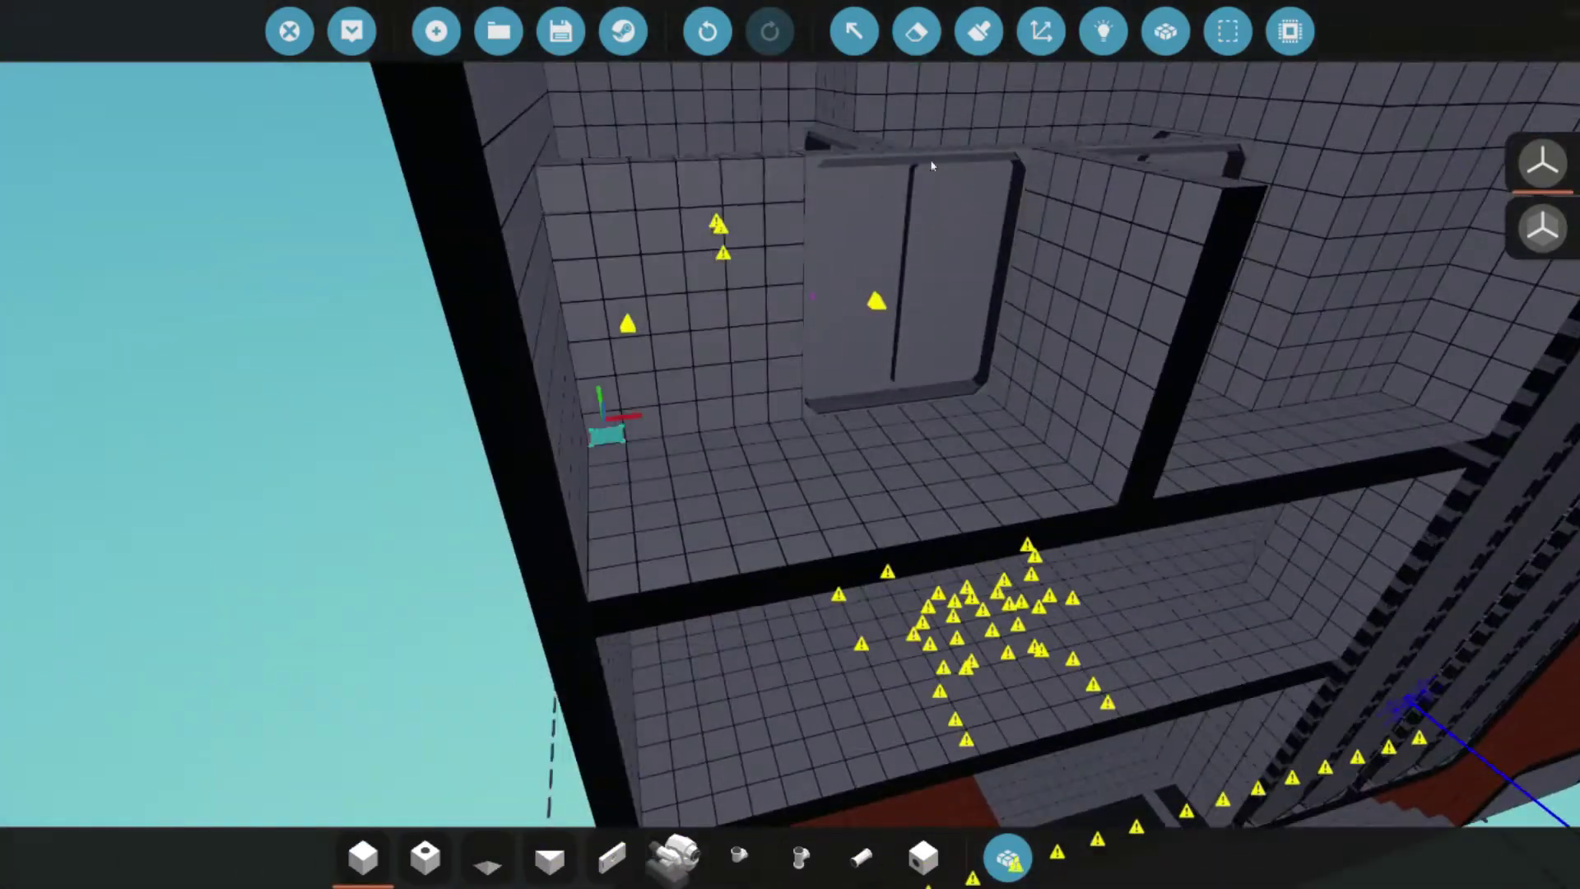
pyautogui.press('s')
pyautogui.scroll(-5, 788, 96)
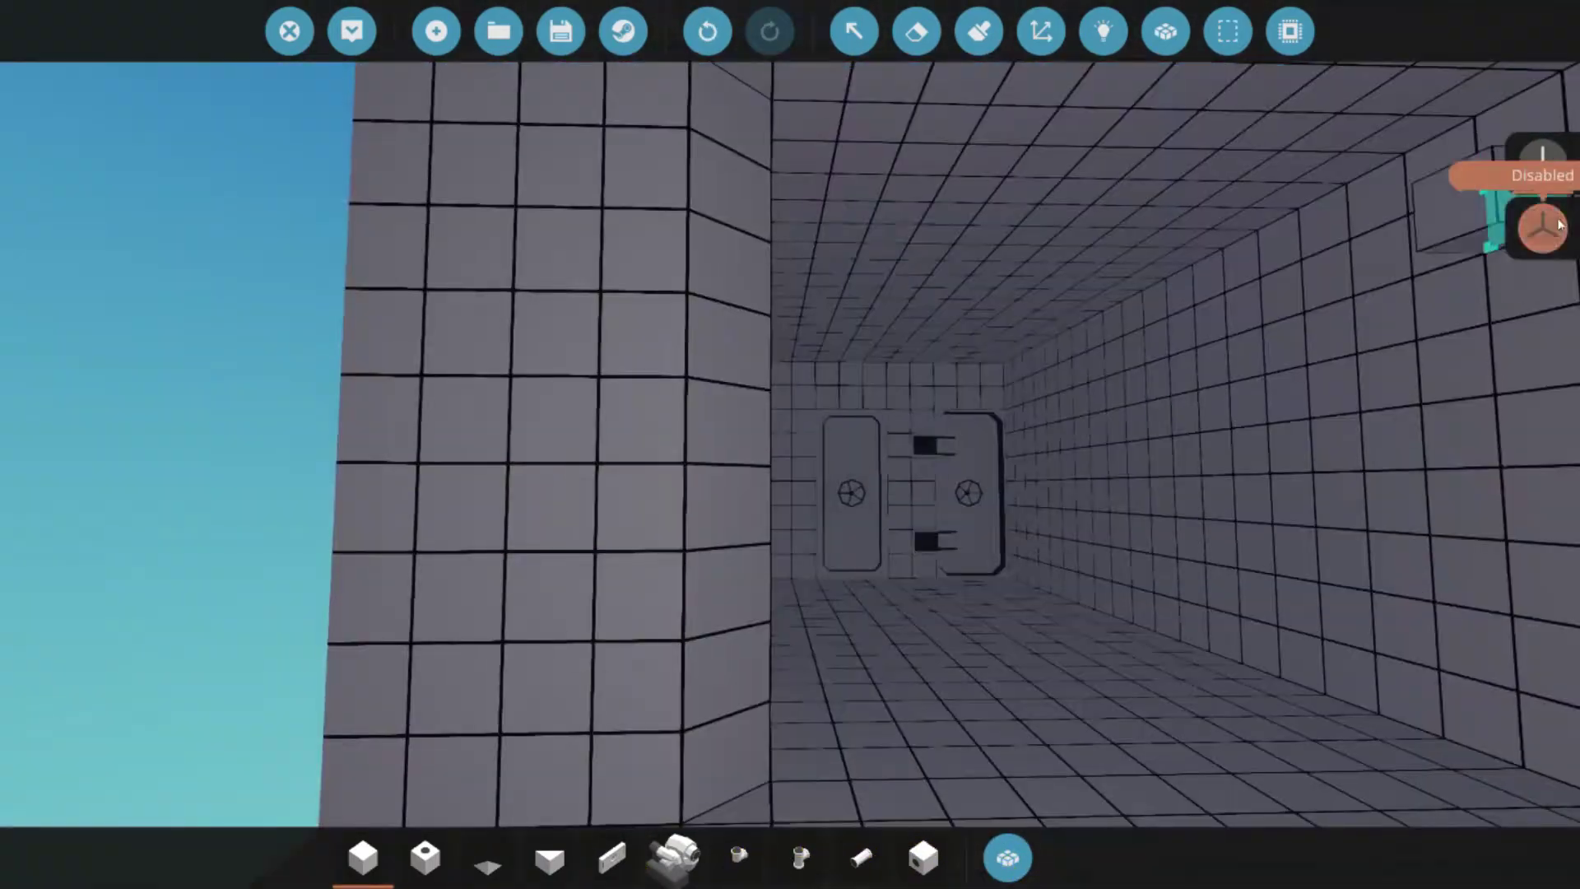
# - Find the helm in the component inventory and mount the ship's wheel at the front of the bridge
pyautogui.press('w')
pyautogui.click(1002, 871)
pyautogui.write('hemw')
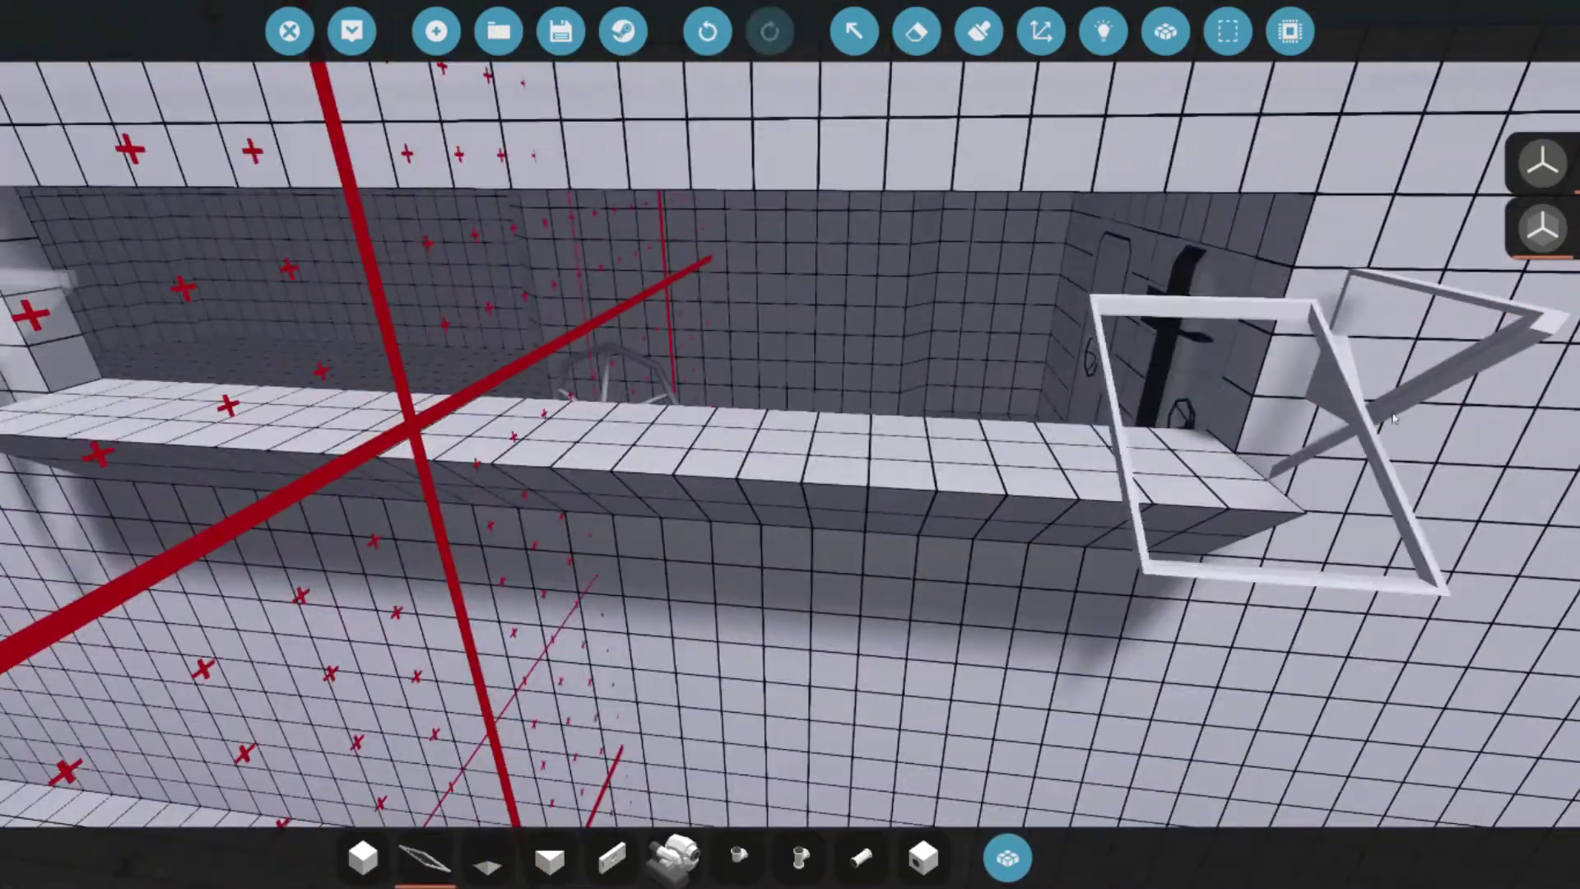
# - Fit slanted window panels along the bridge's projecting ledge and around its corners, and close the opening up to the roof
pyautogui.moveTo(1393, 418); pyautogui.dragTo(510, 444)
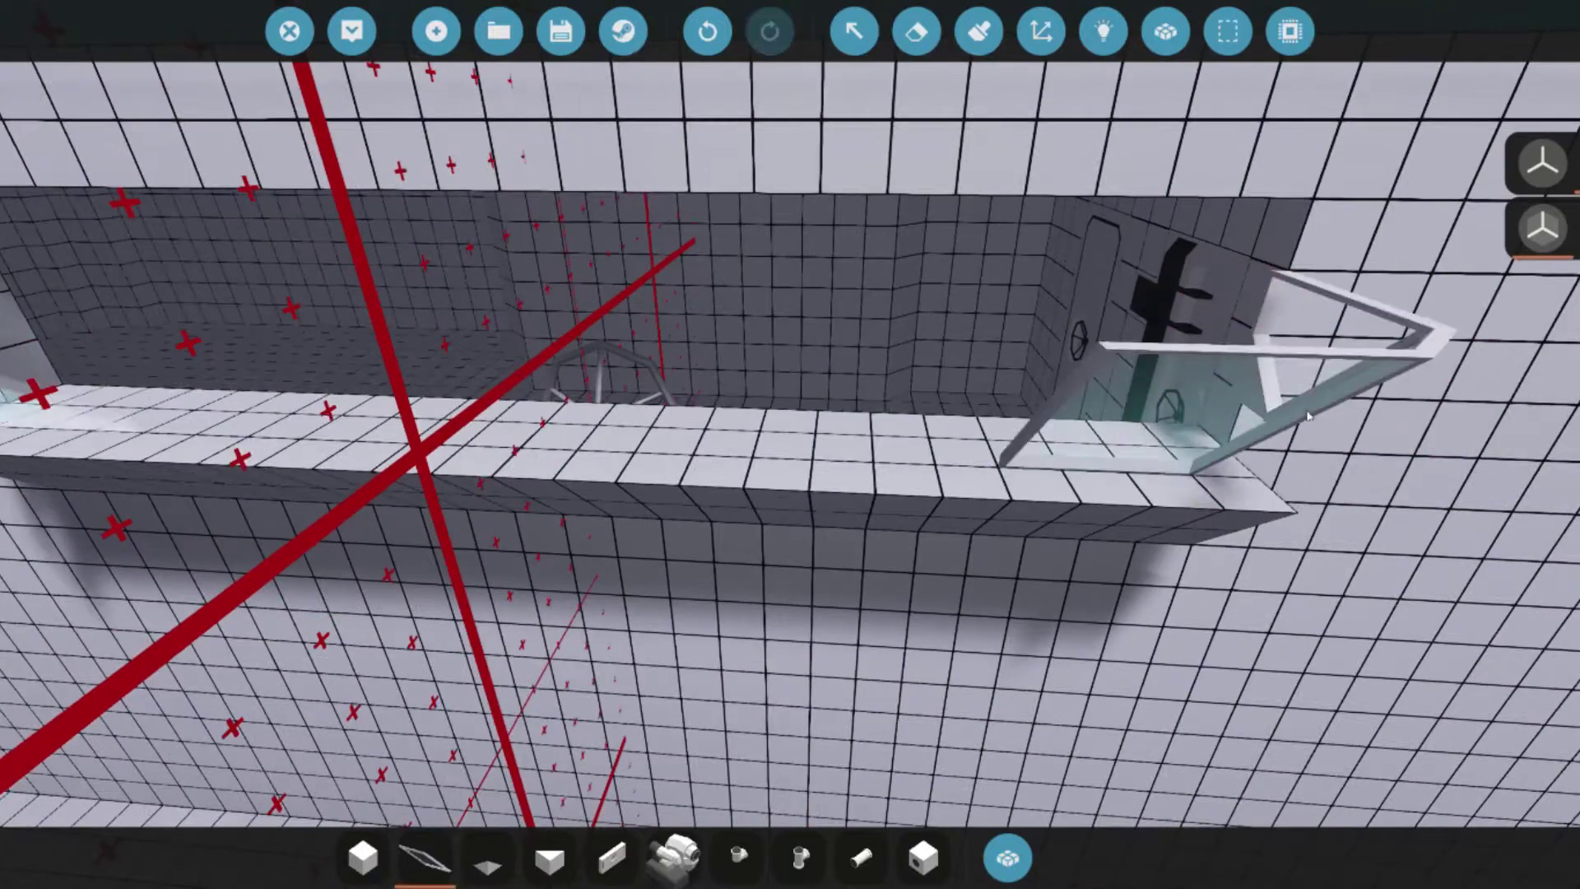
pyautogui.press('3')
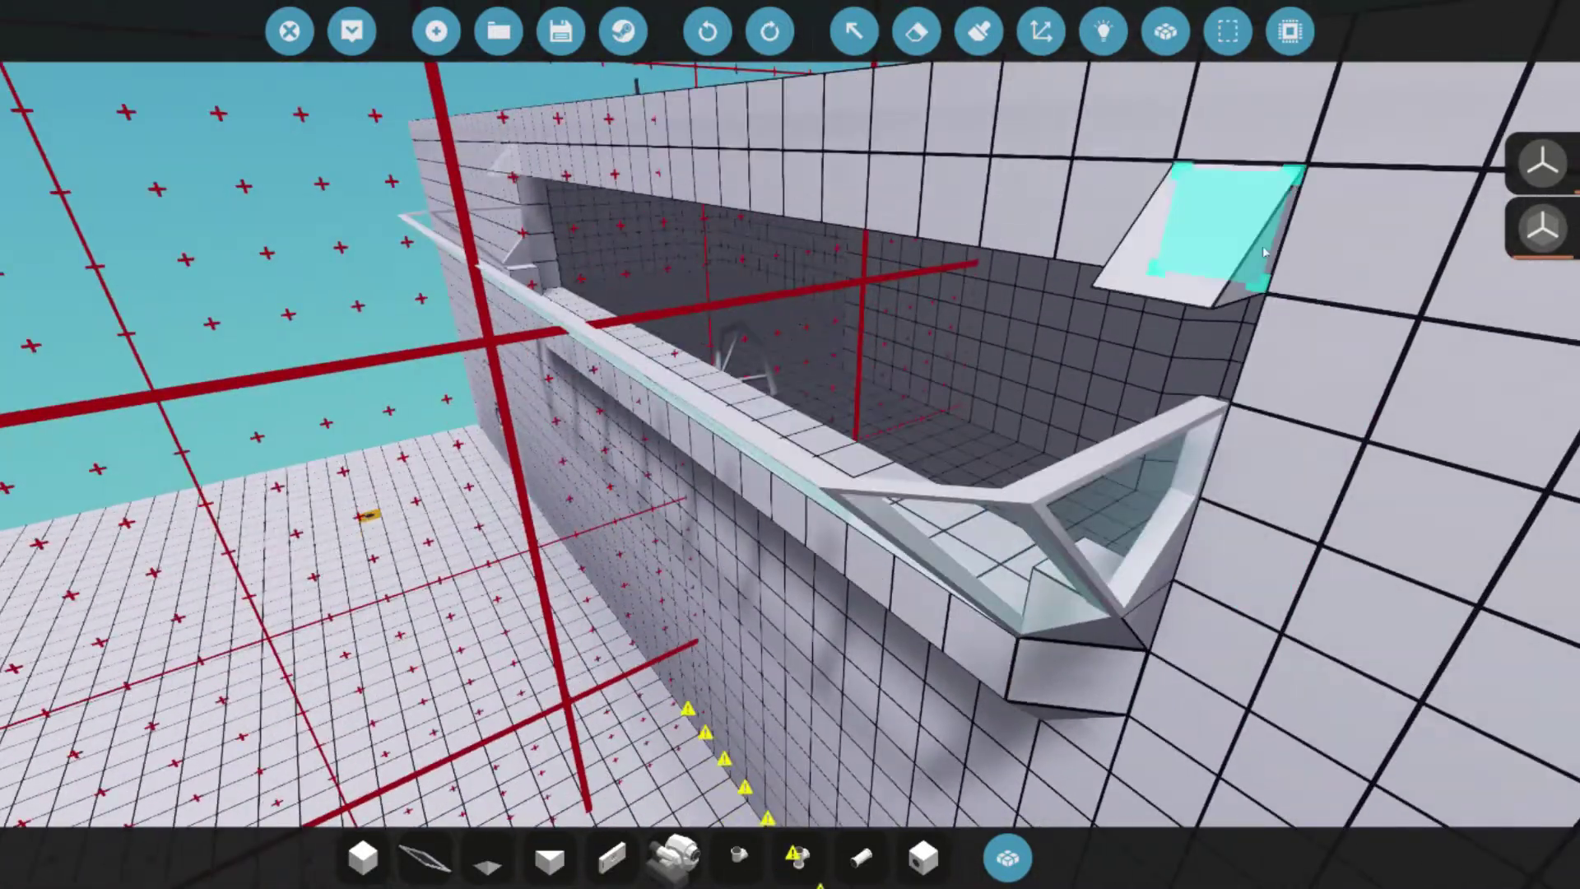
pyautogui.press('q')
pyautogui.click(387, 383)
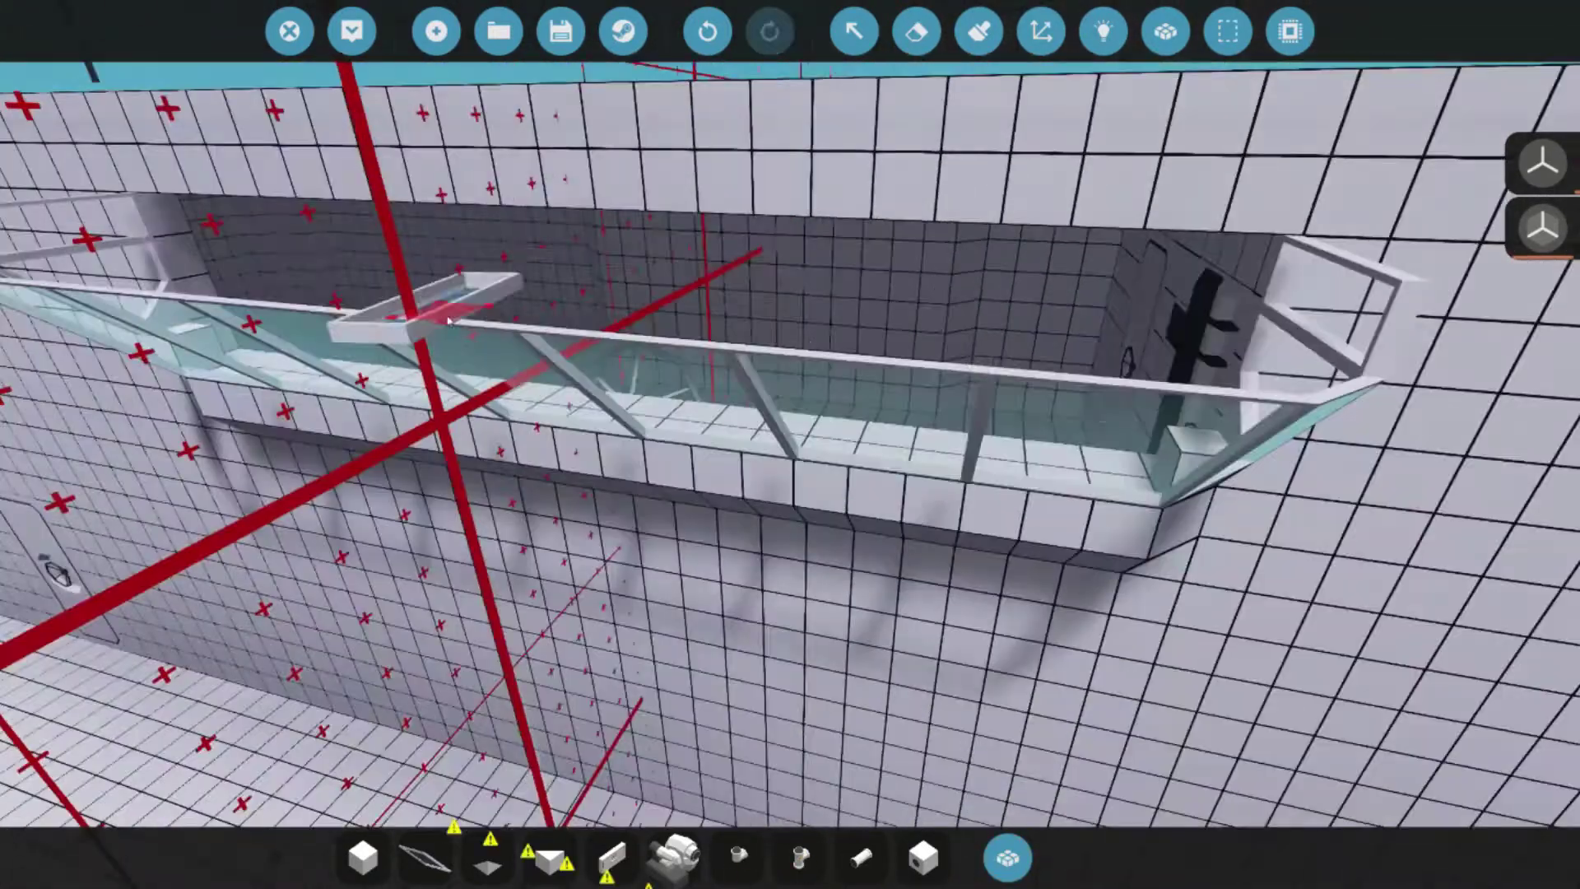
pyautogui.press('w')
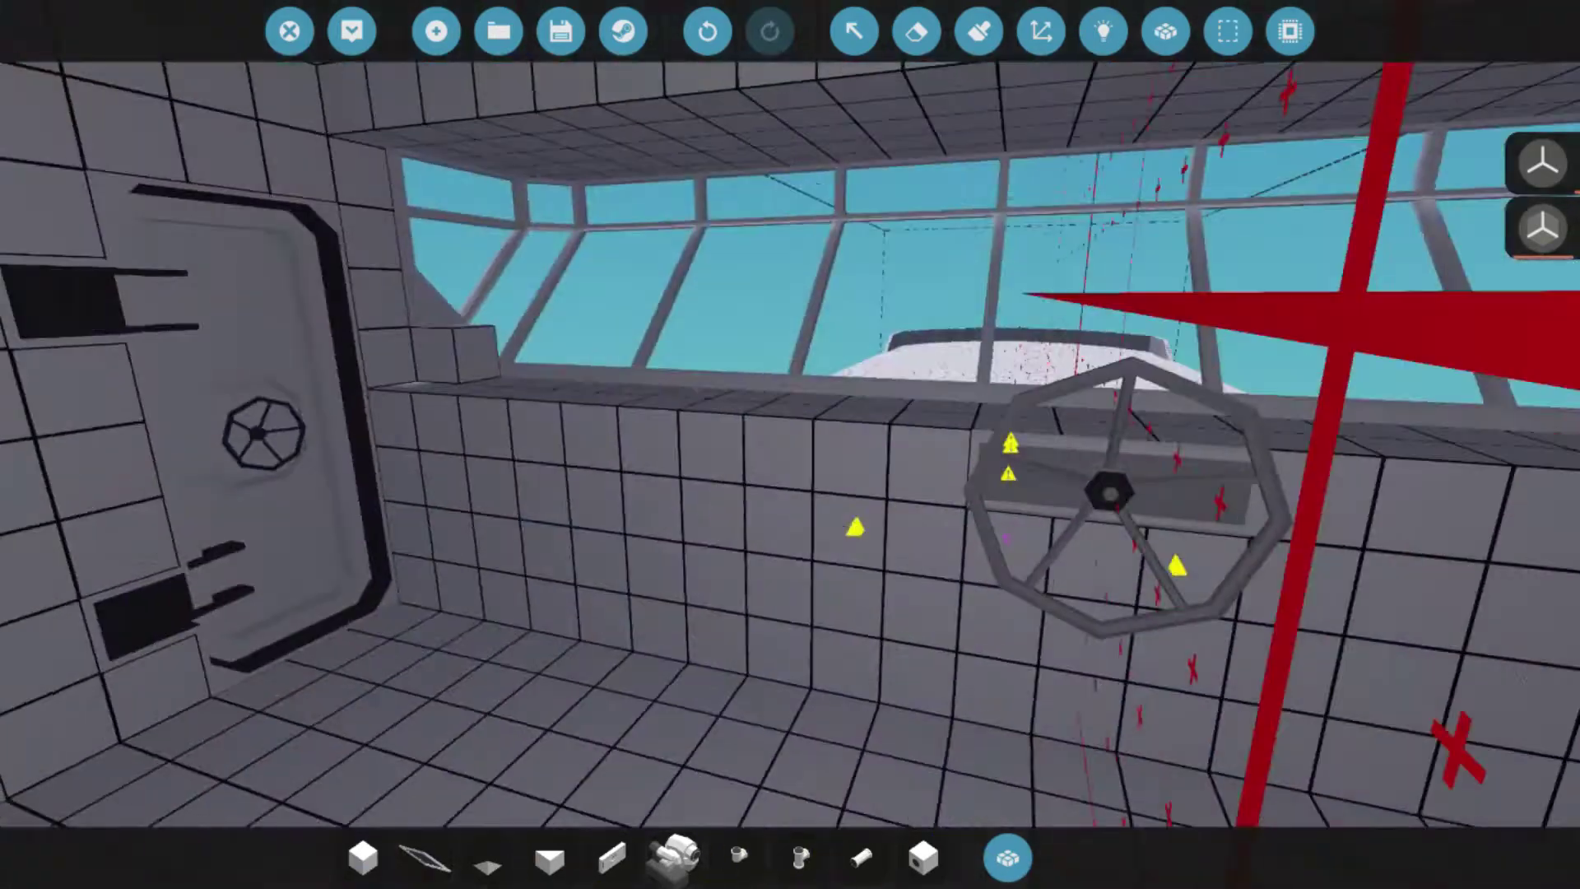
# - Erase mirrored rectangles of wall blocks on both sides of the helm to make recesses for the instrument panels
pyautogui.hotkey('ctrl', 'z')
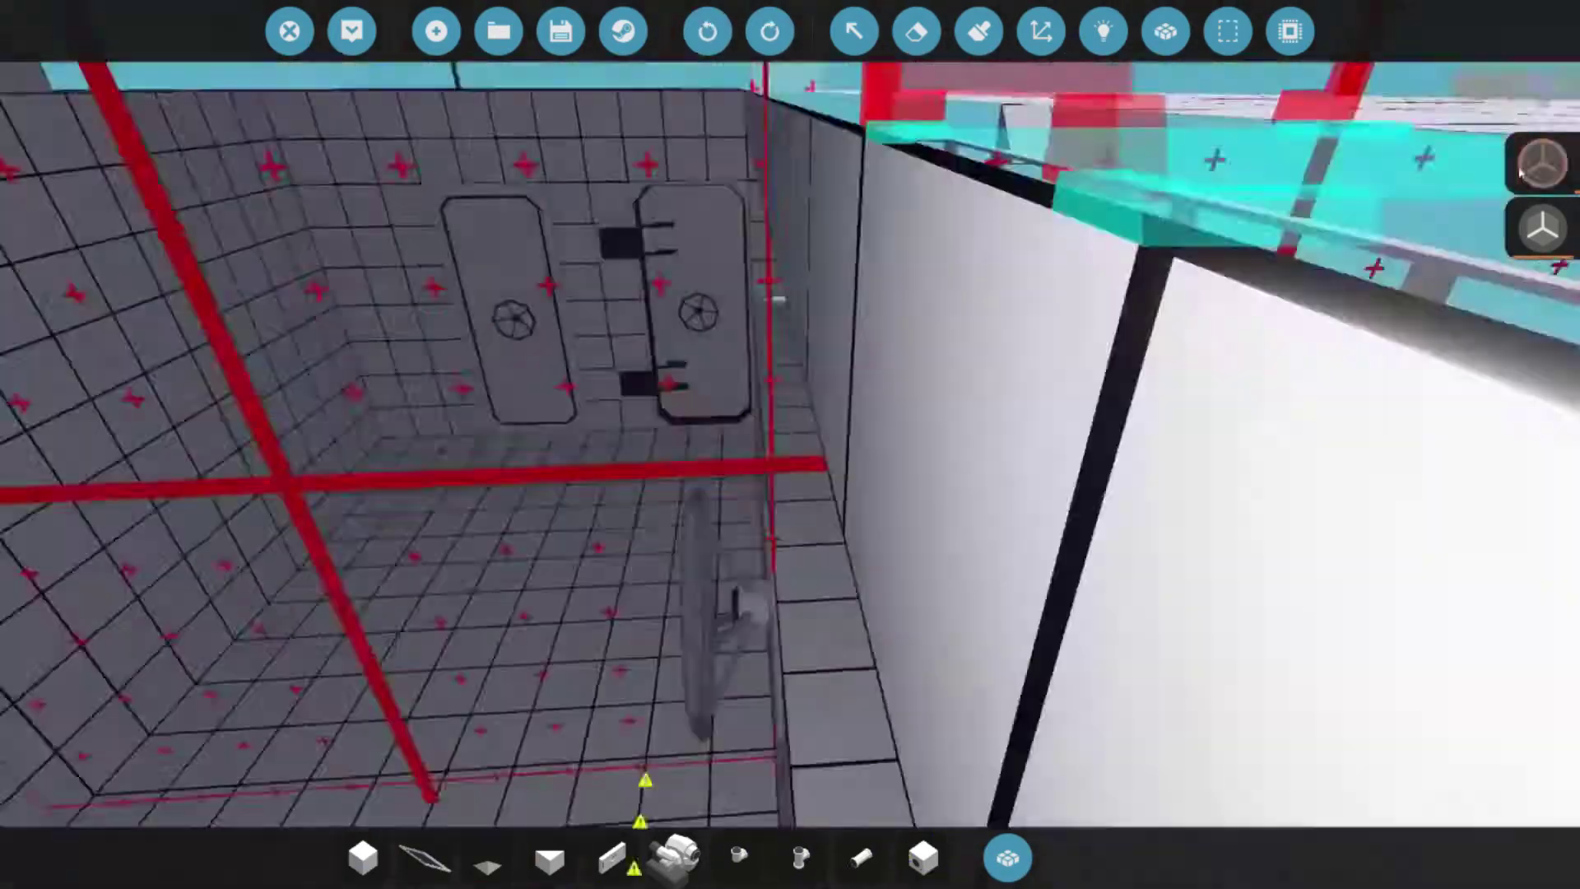
pyautogui.hotkey('ctrl', 'y')
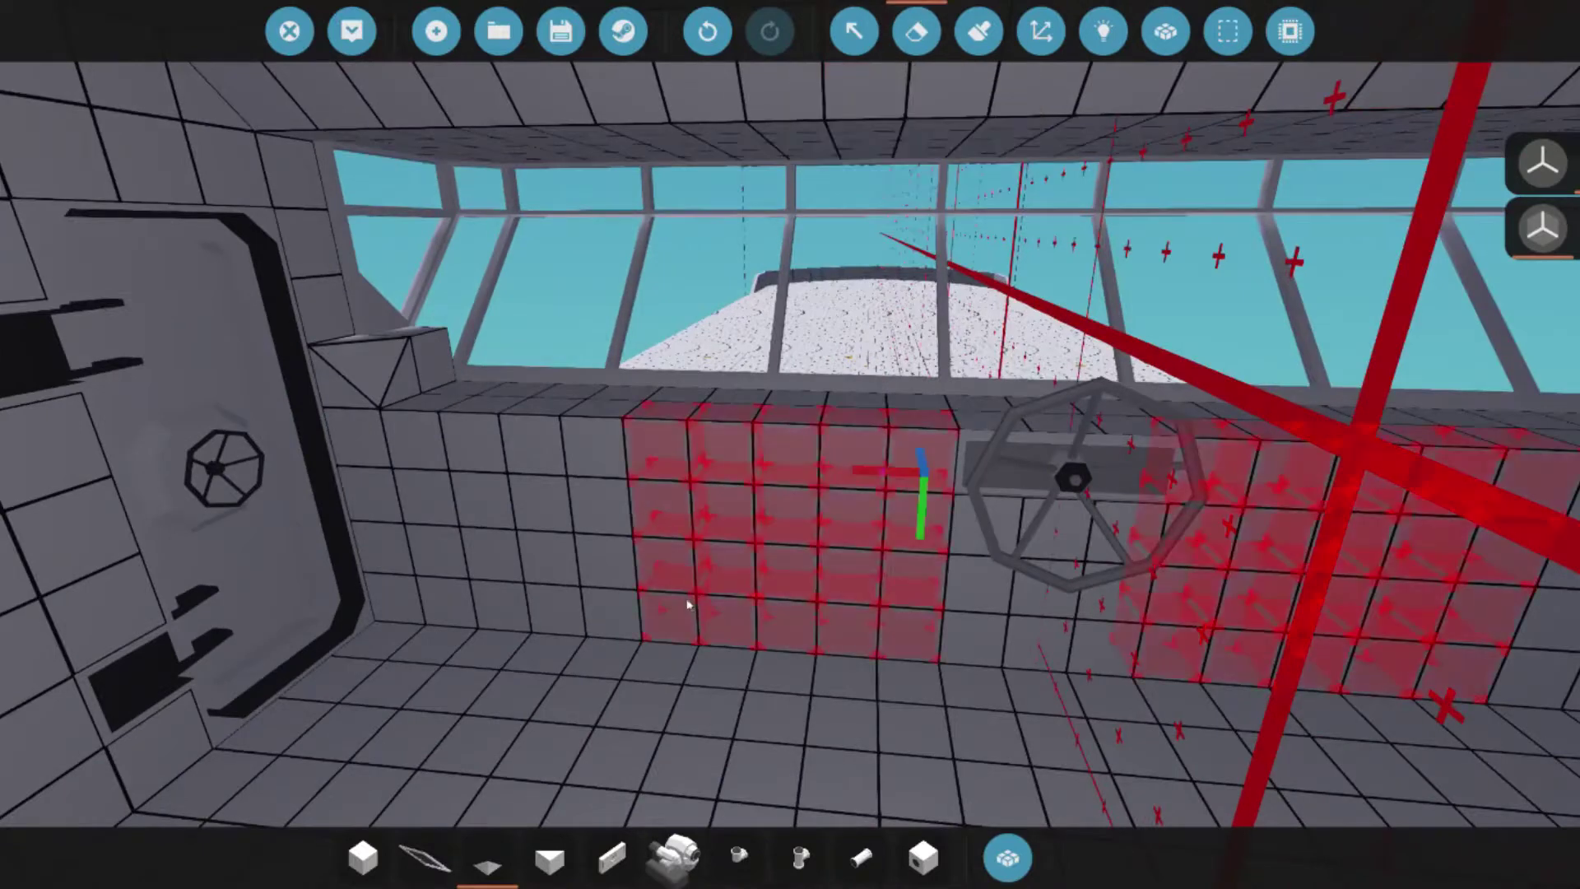
pyautogui.click(688, 605)
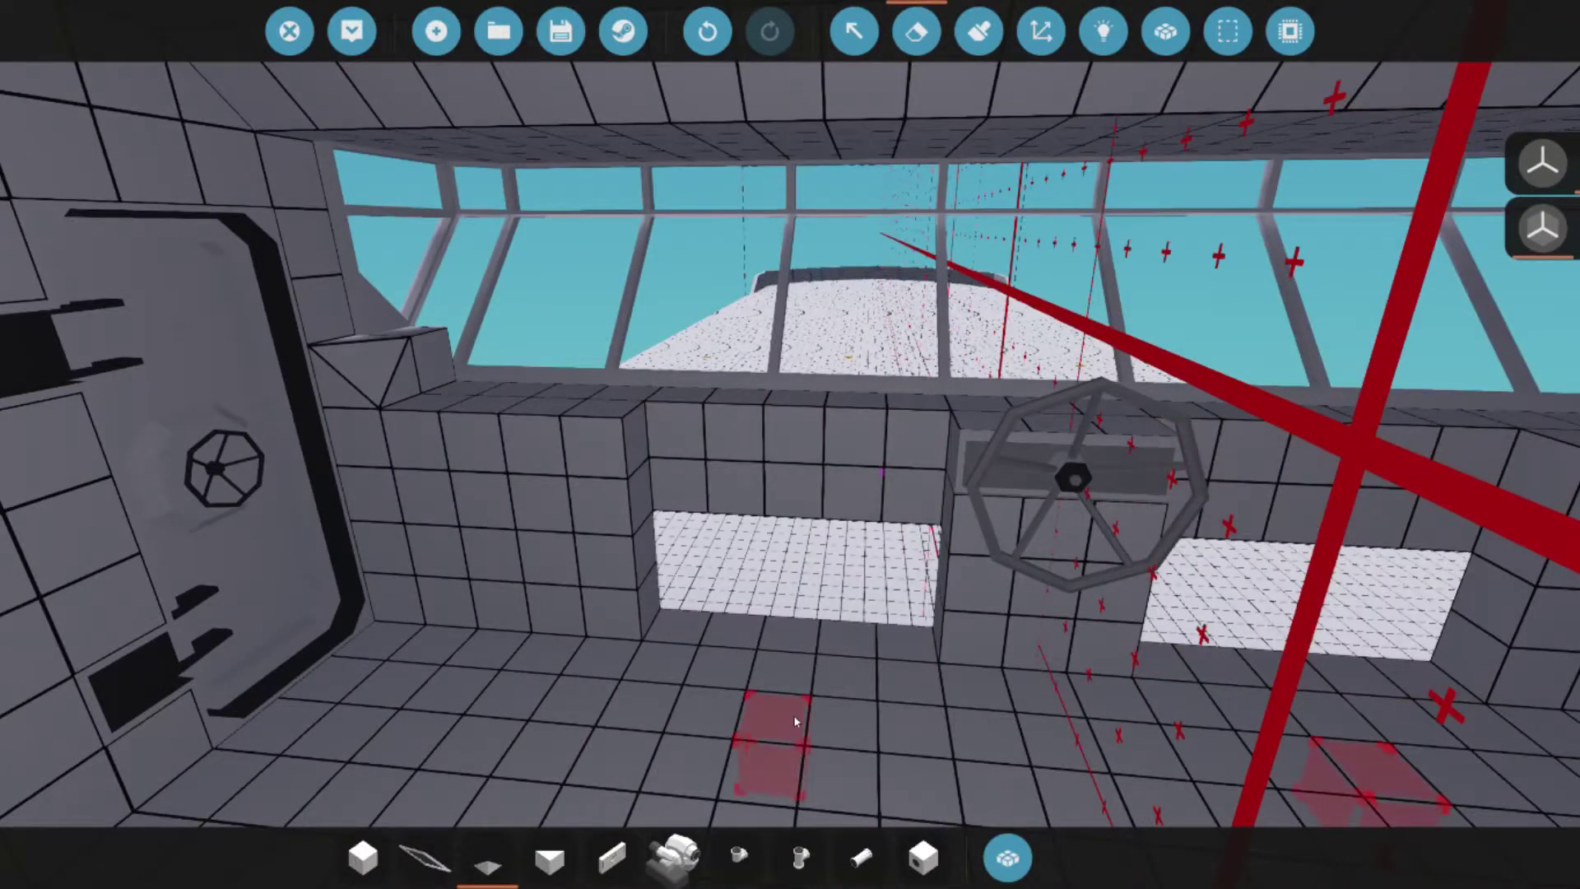
# - Load the hotbar with a toggle button, throttle lever, dial, gauge display and compass from the component inventory
pyautogui.click(1007, 857)
pyautogui.write('tog')
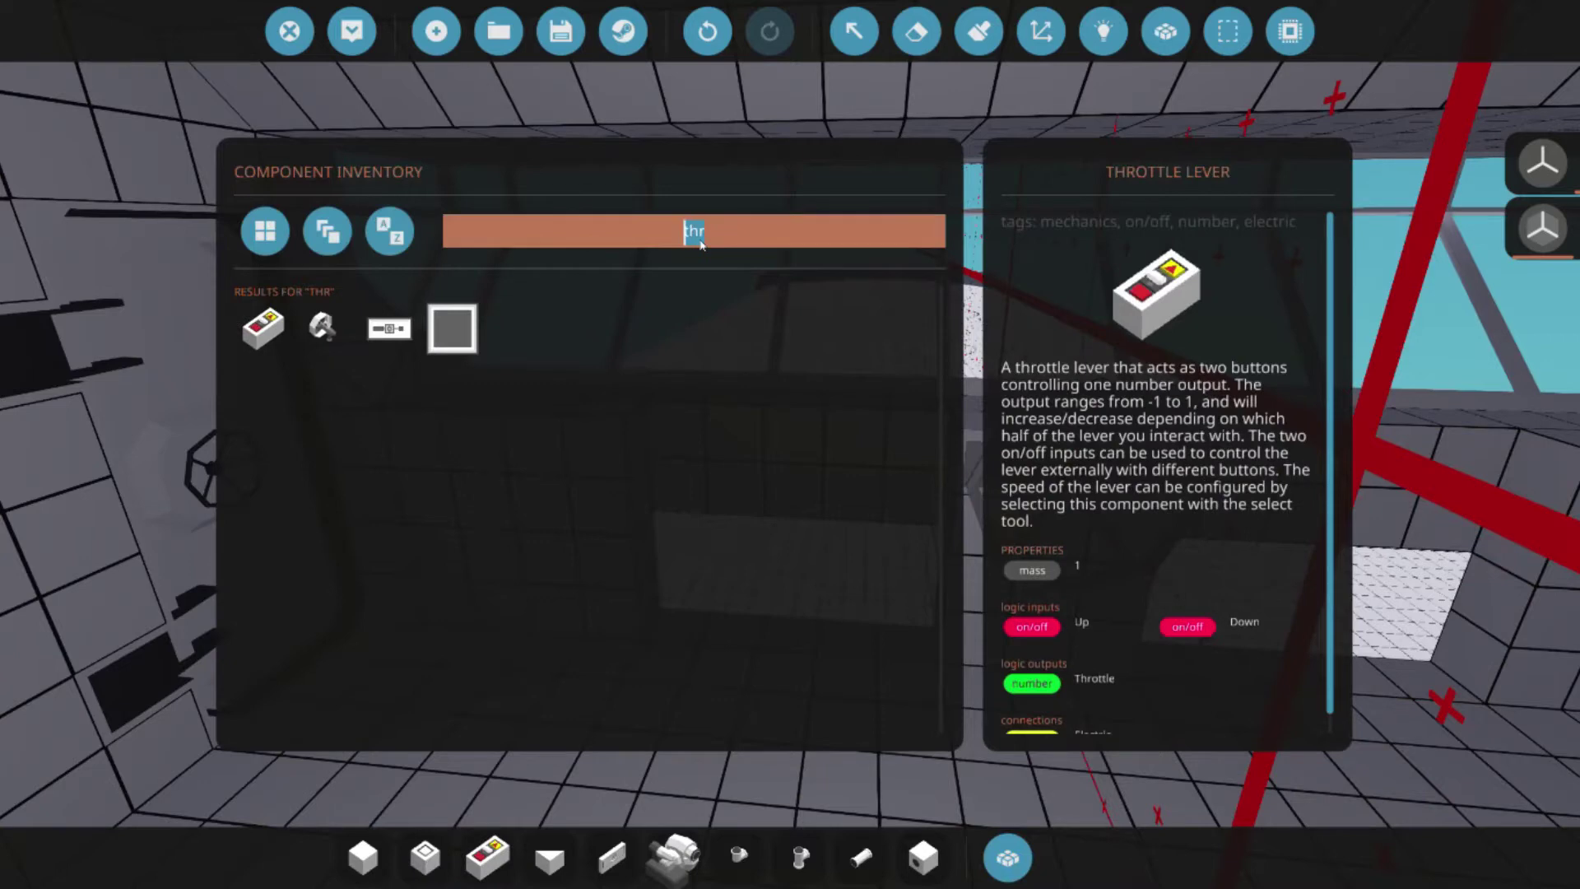
pyautogui.moveTo(263, 327); pyautogui.dragTo(550, 857)
pyautogui.click(622, 233)
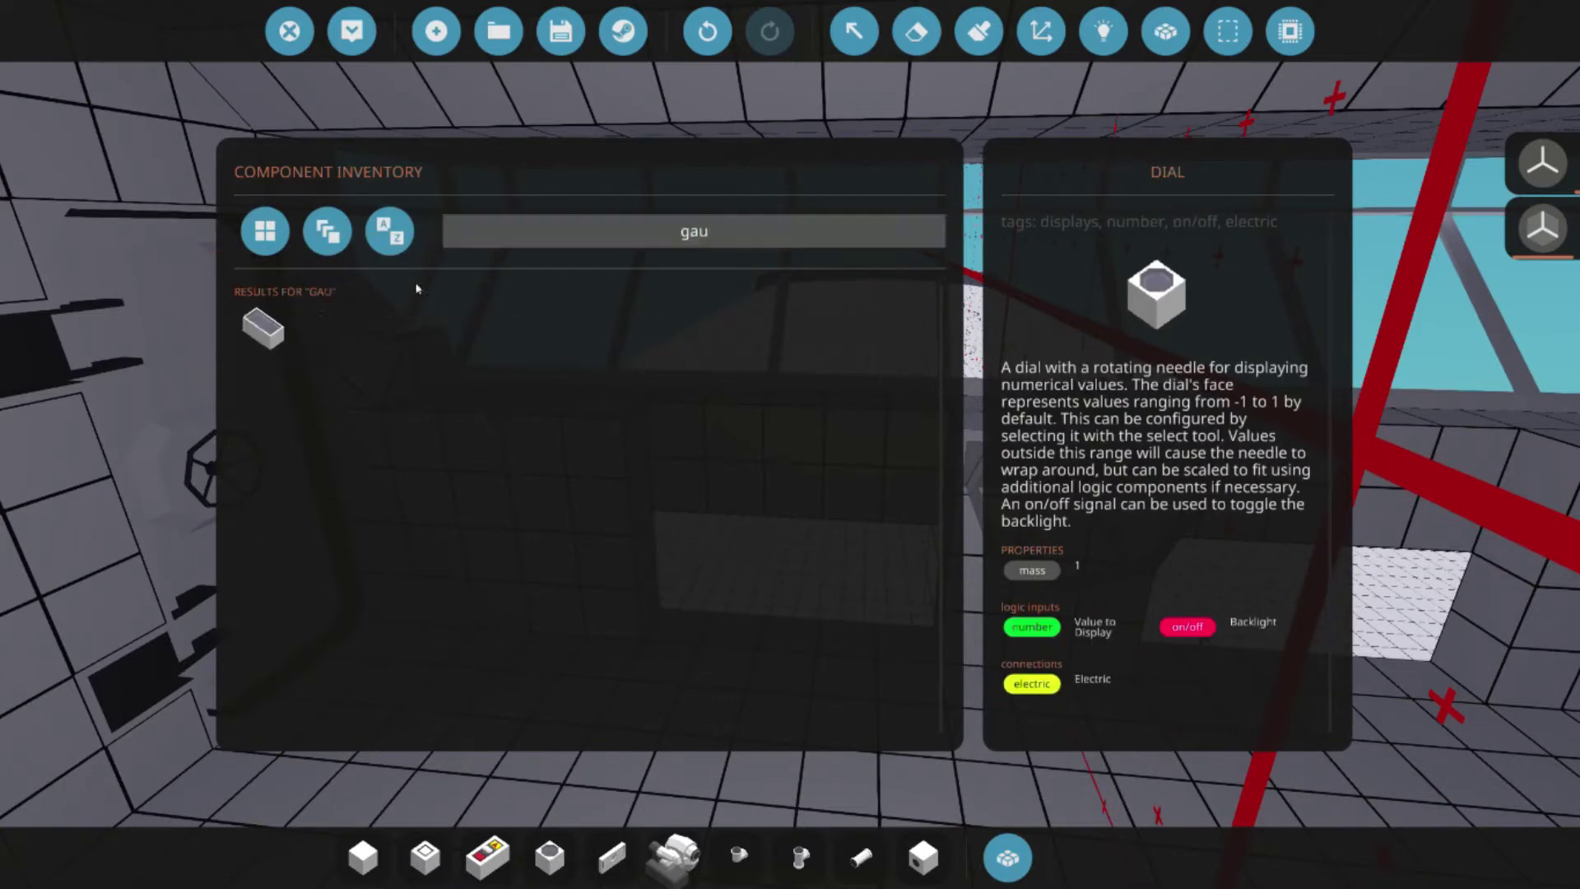
pyautogui.moveTo(263, 327); pyautogui.dragTo(605, 856)
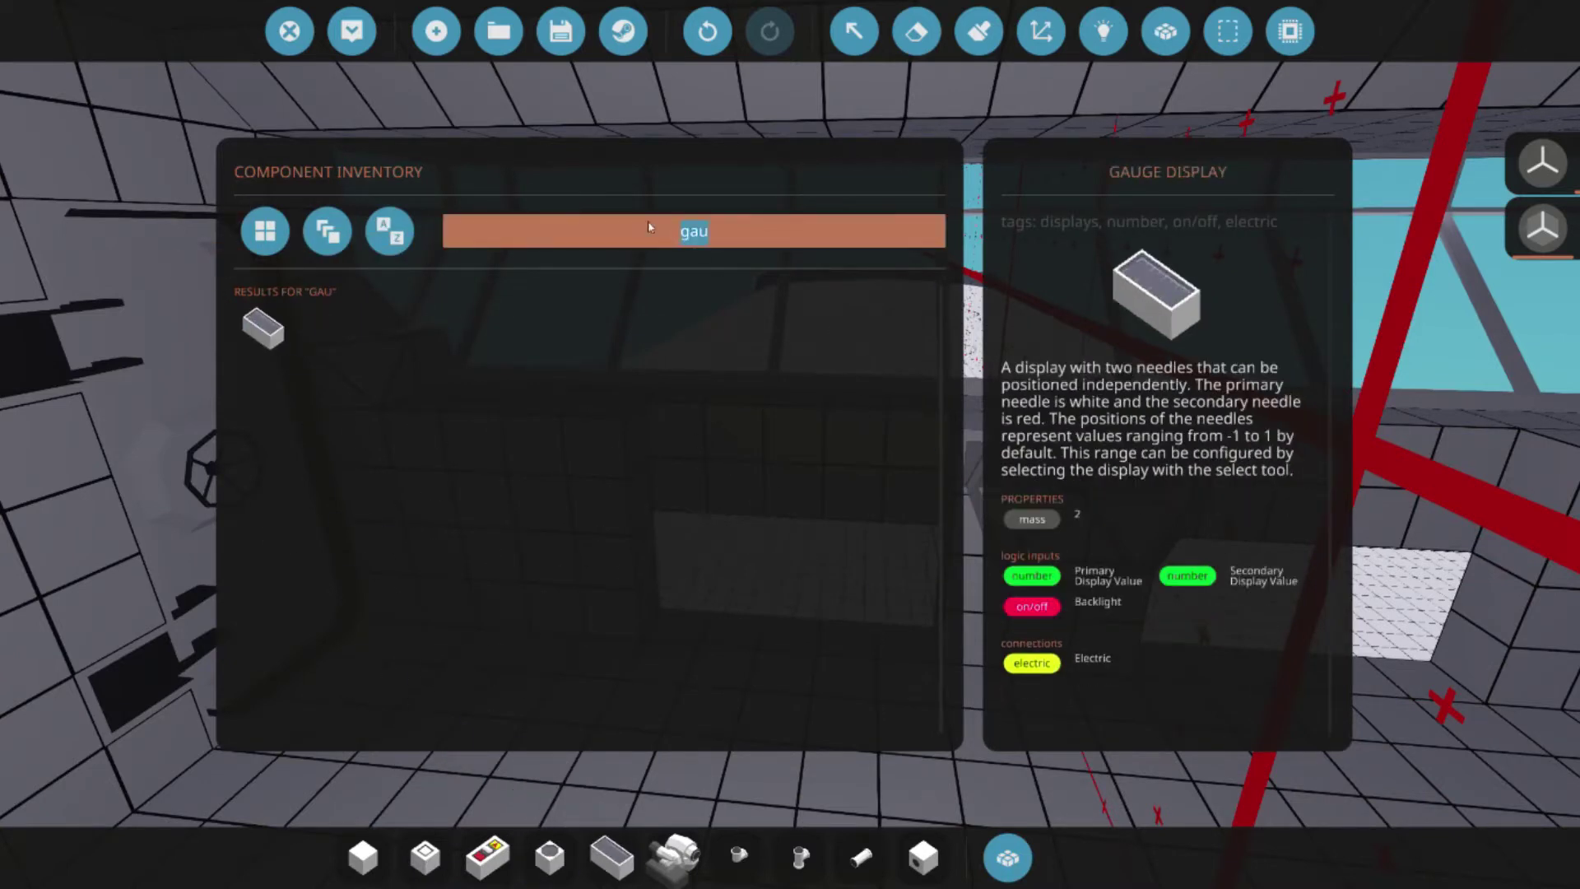
pyautogui.moveTo(538, 336); pyautogui.dragTo(673, 855)
pyautogui.click(1007, 857)
pyautogui.click(1007, 858)
pyautogui.write('compa')
pyautogui.click(703, 329)
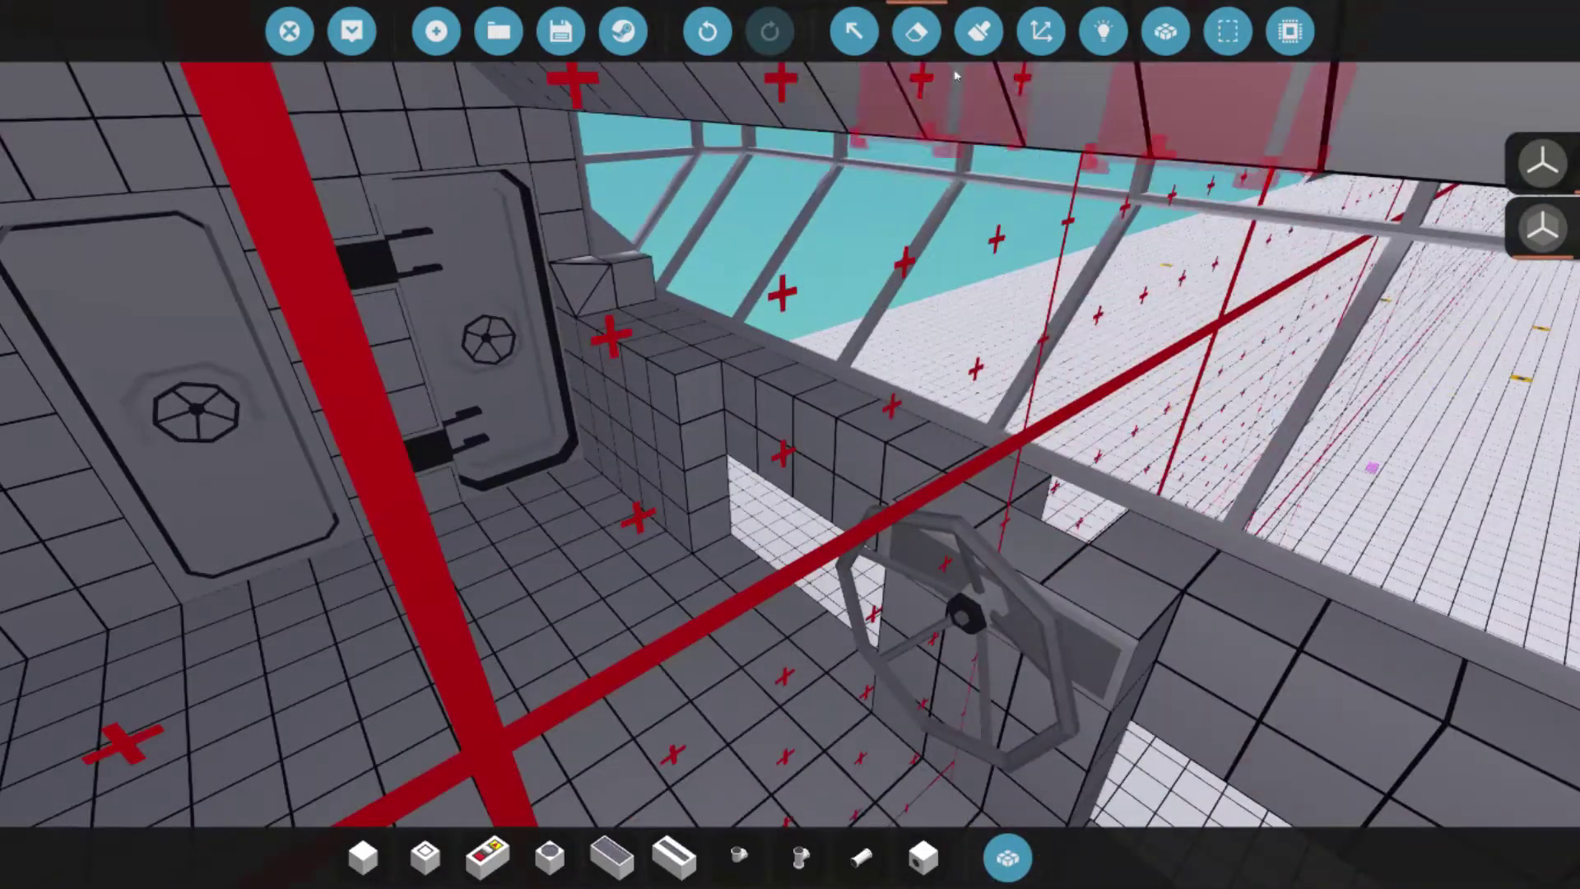
# - Mount a throttle lever on each side of the helm and a toggle button on the outer side of each lever
pyautogui.press('a')
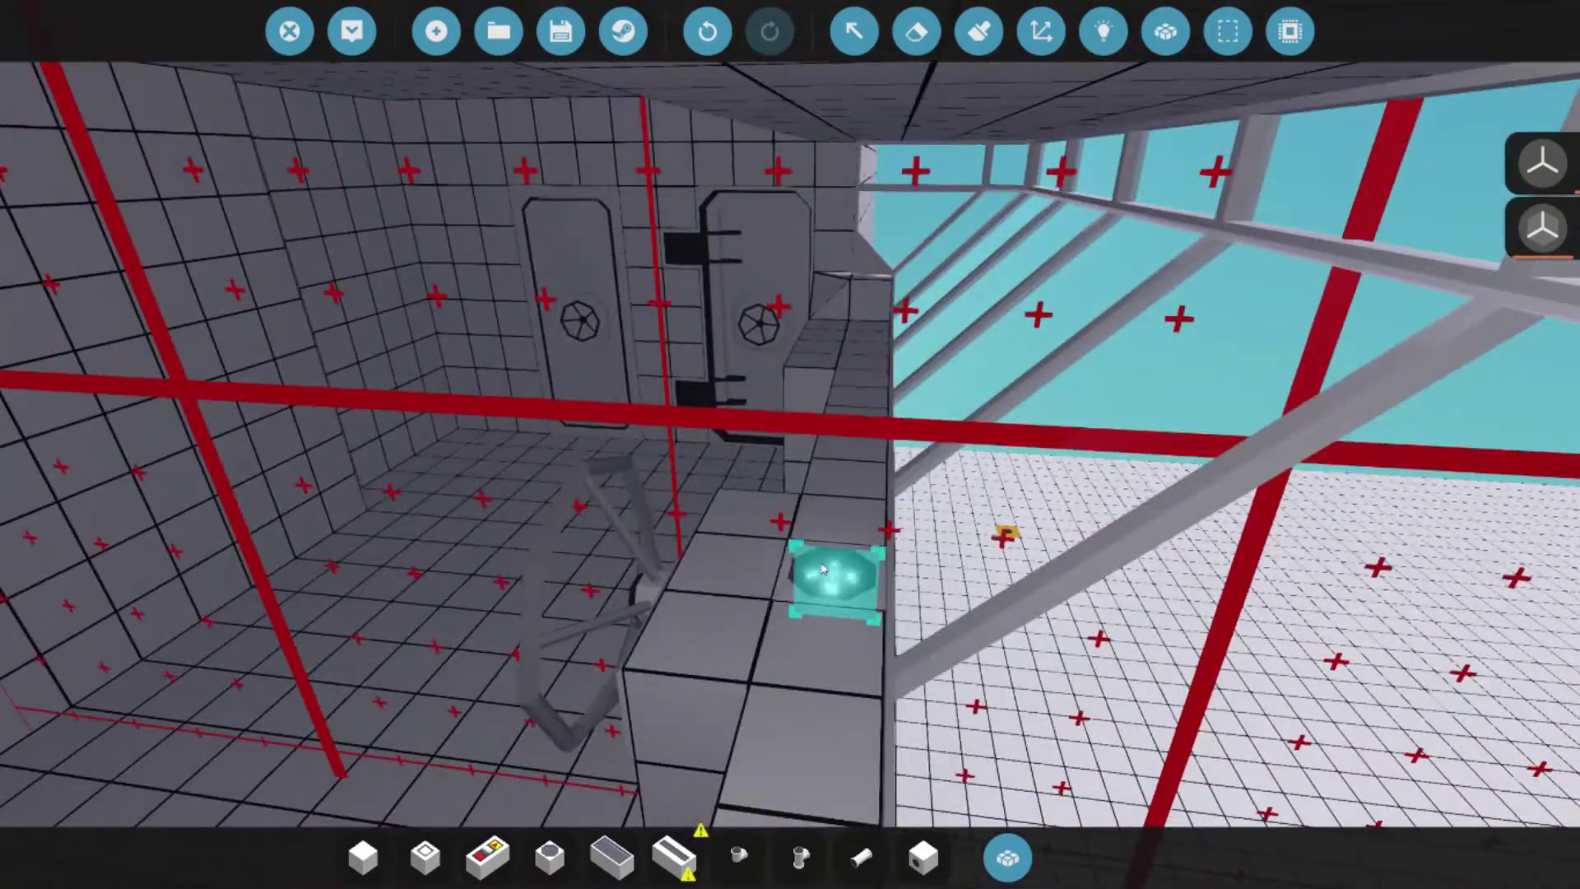
pyautogui.press('3')
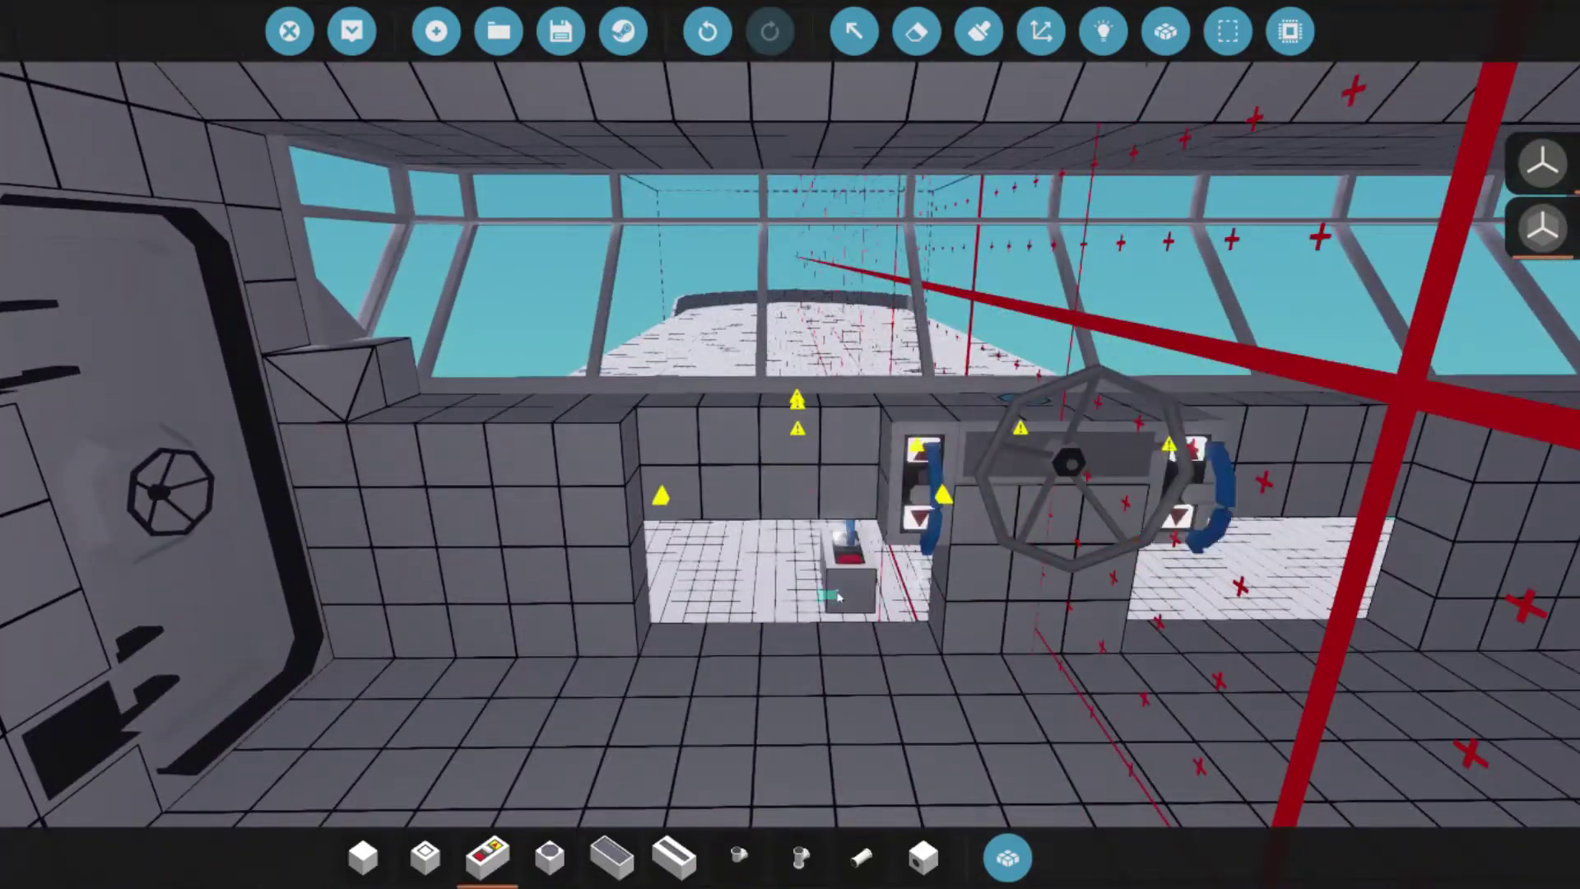
pyautogui.click(423, 856)
pyautogui.click(832, 448)
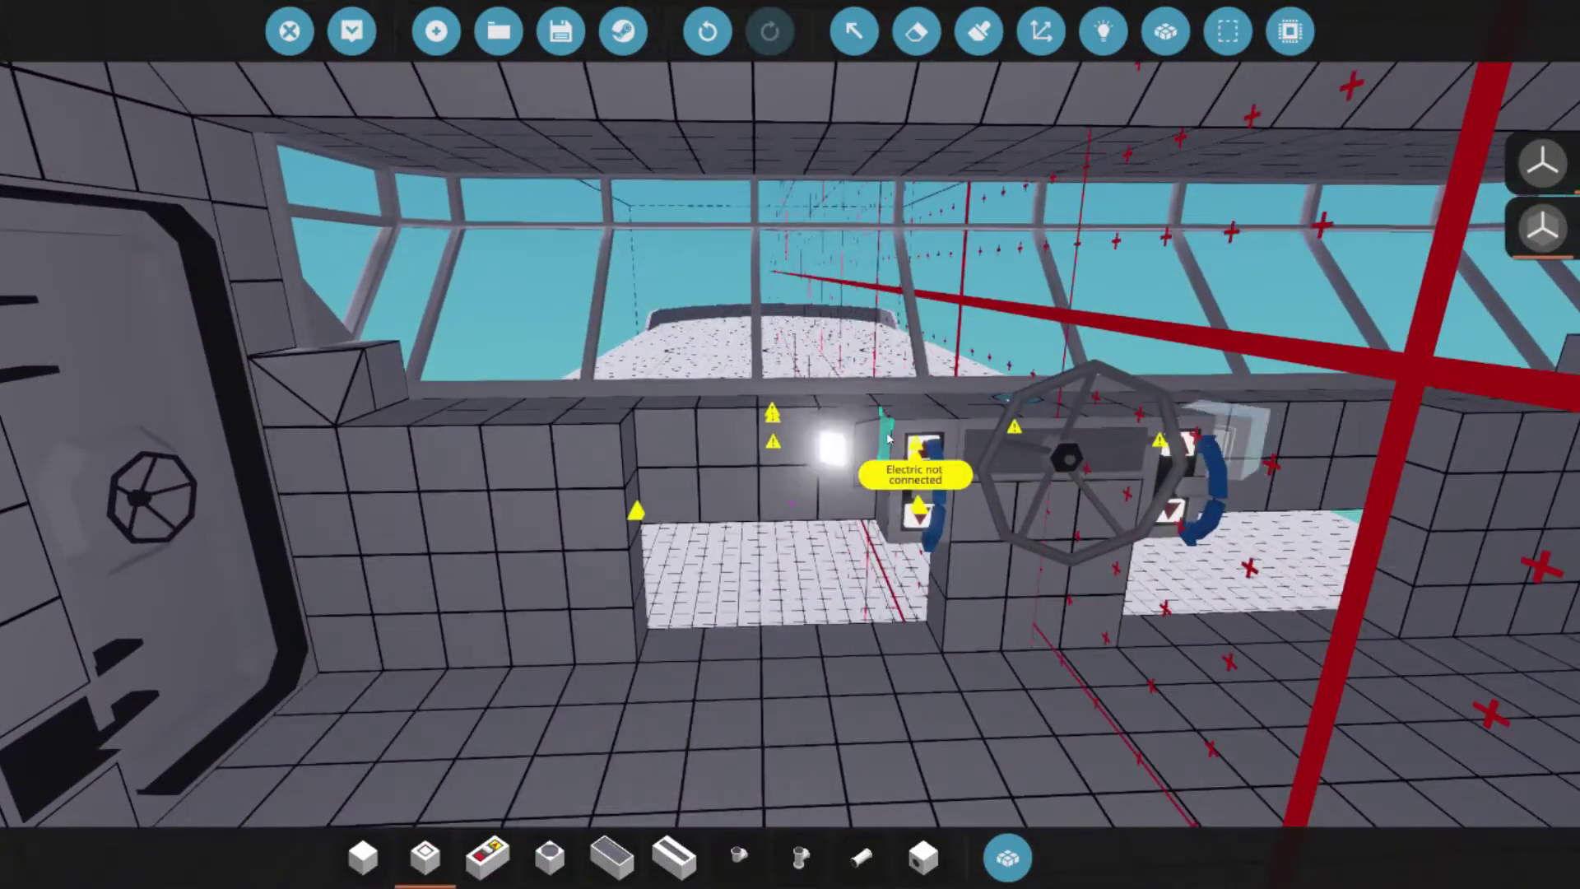
# - Place two rows of three dials beside the toggle button on each side of the bridge console
pyautogui.click(550, 857)
pyautogui.click(778, 445)
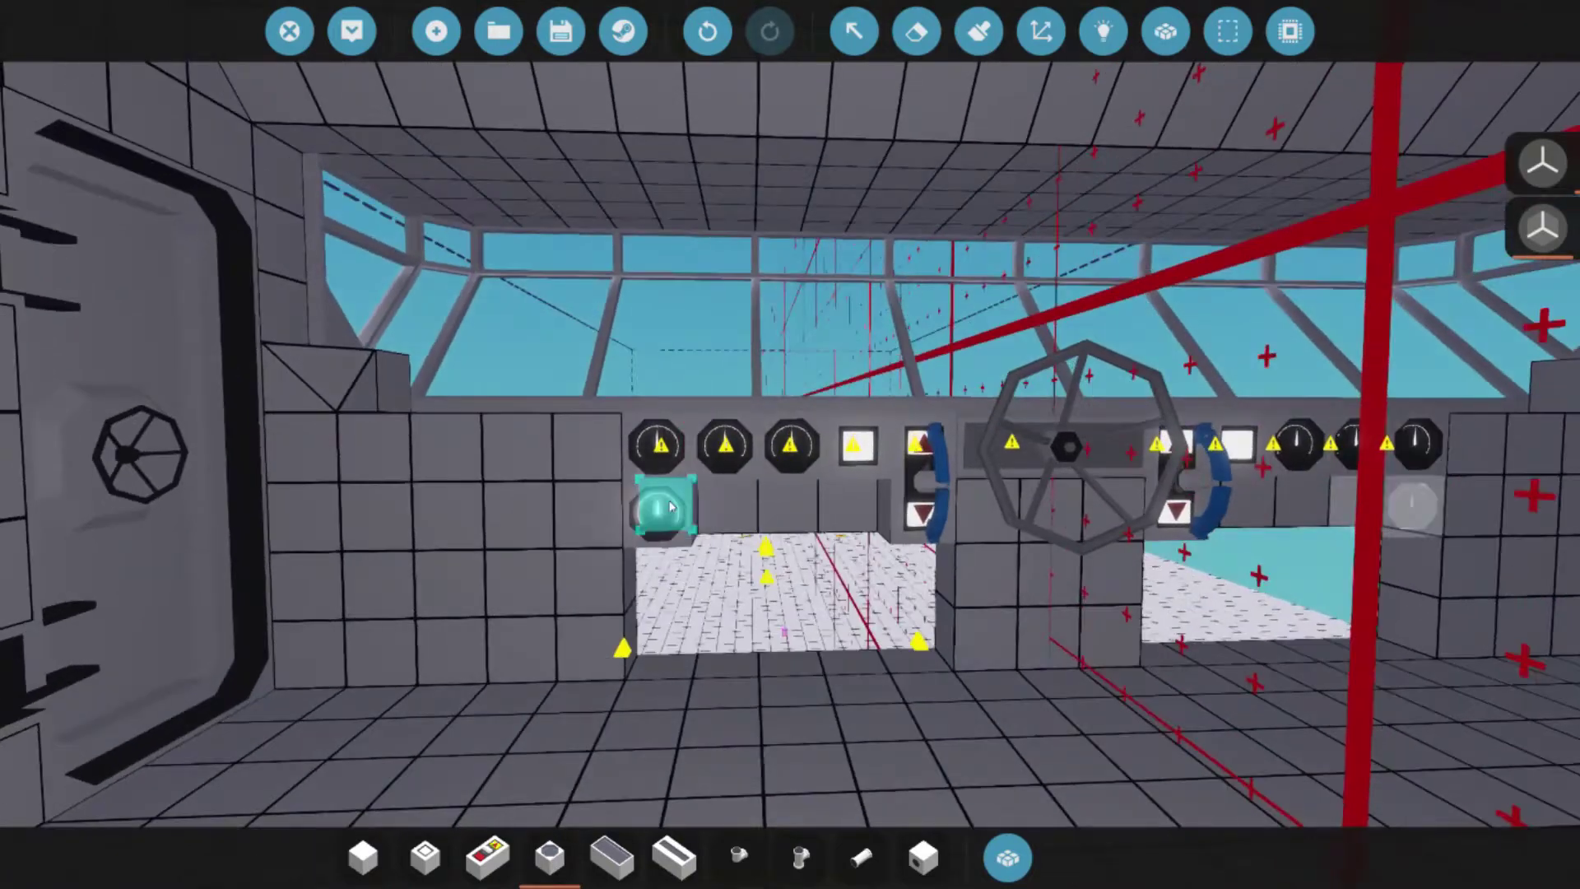
pyautogui.click(790, 506)
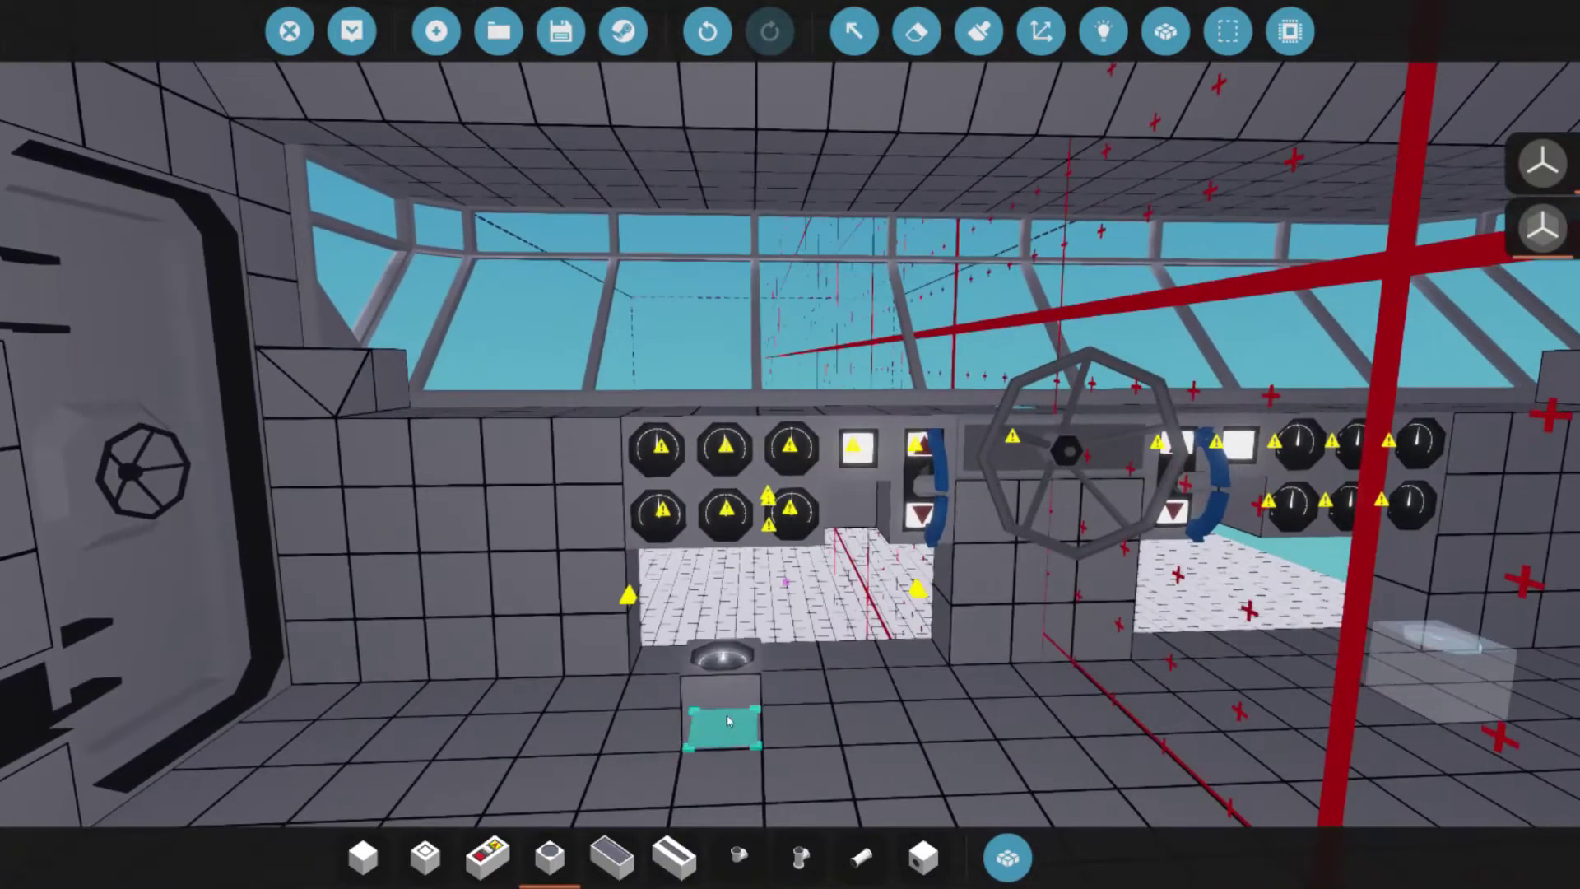
# - Add three vertical gauge displays below the dials and one dial under the toggle button on each console side
pyautogui.click(613, 854)
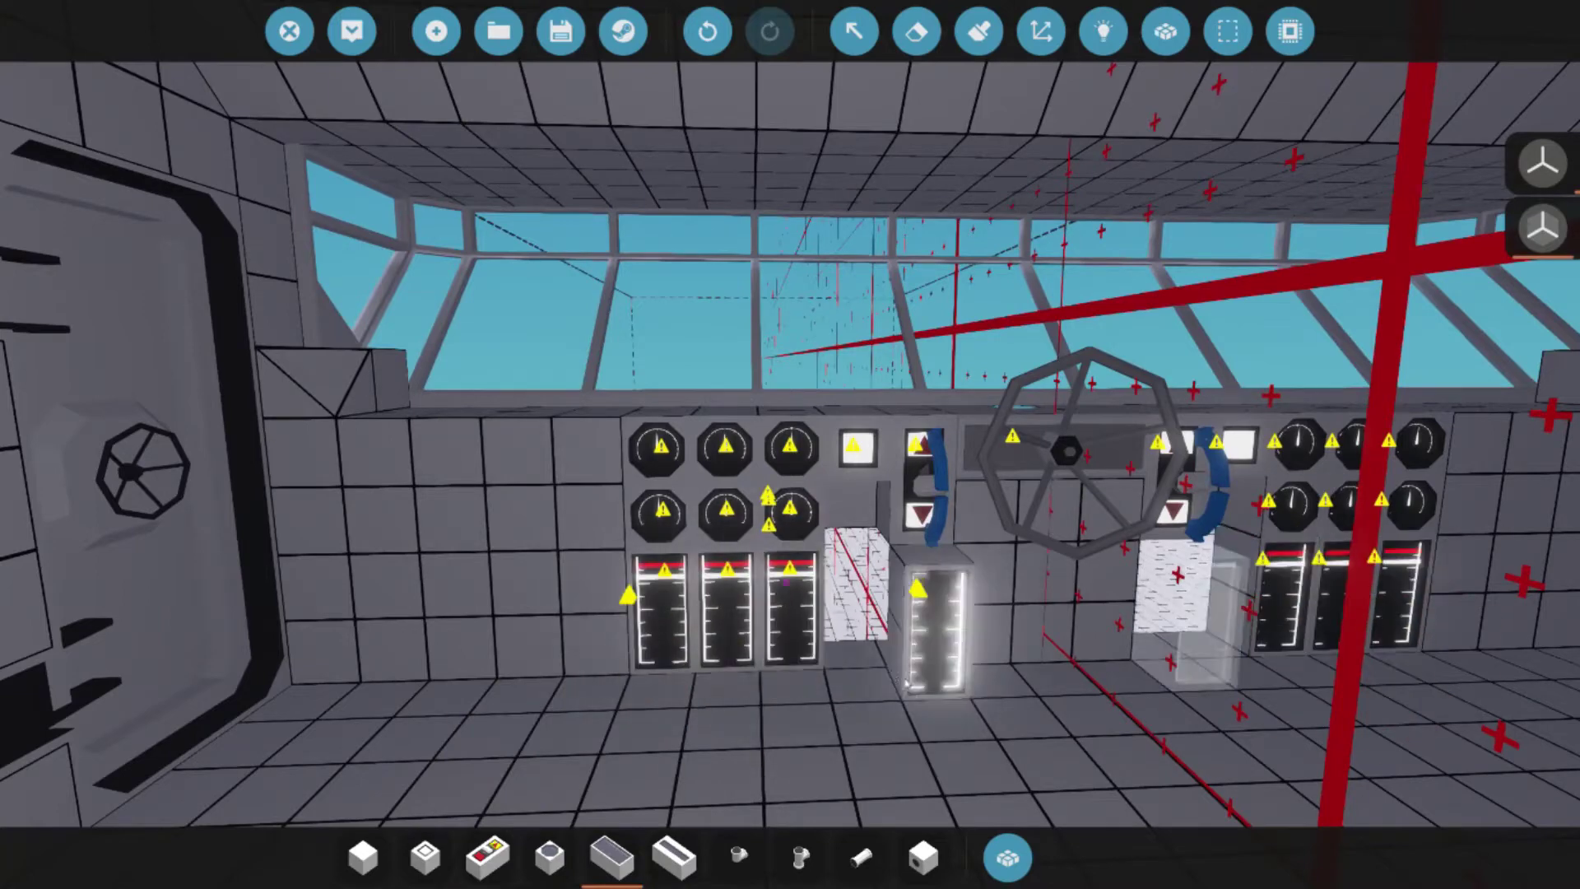
pyautogui.press('a')
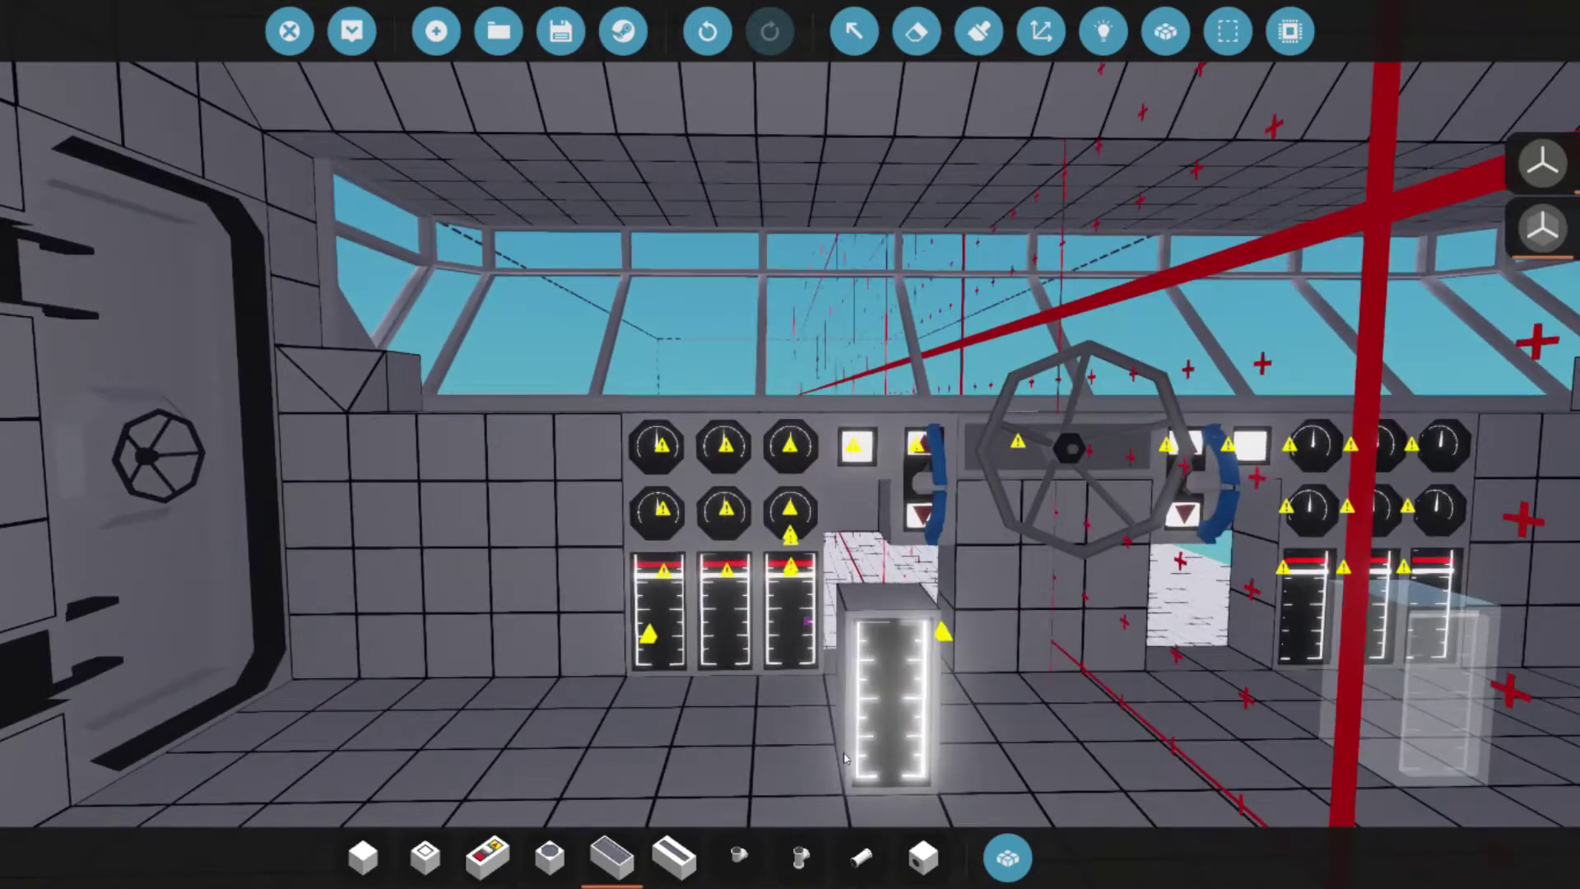
pyautogui.press('4')
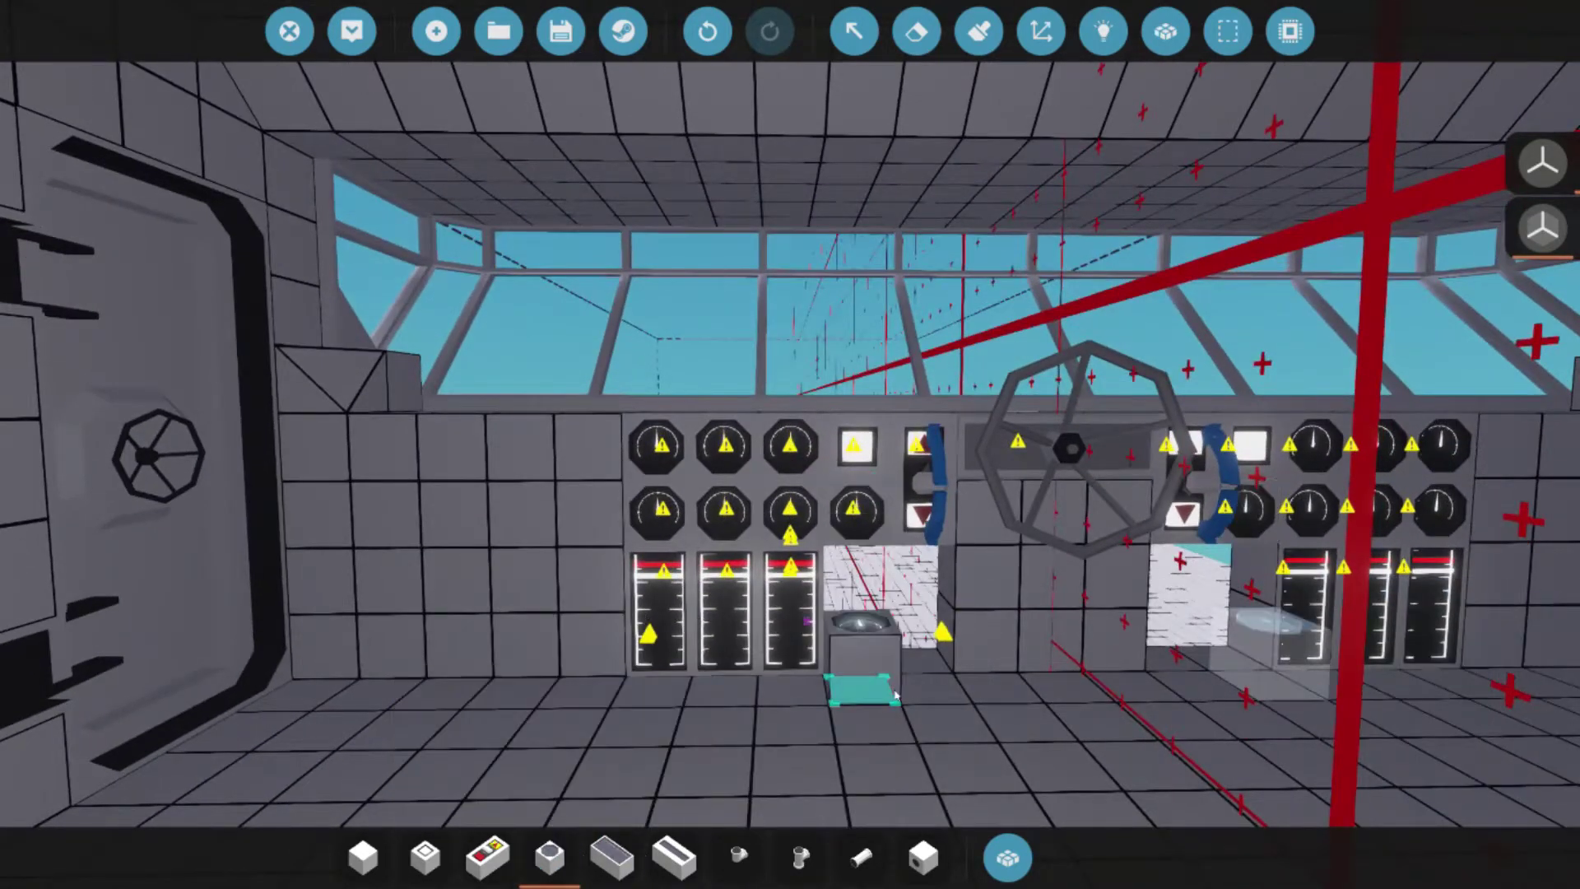
# - Wire the throttle levers' number outputs on the bridge console to the number inputs of the jet engine modules at the stern
pyautogui.press('l')
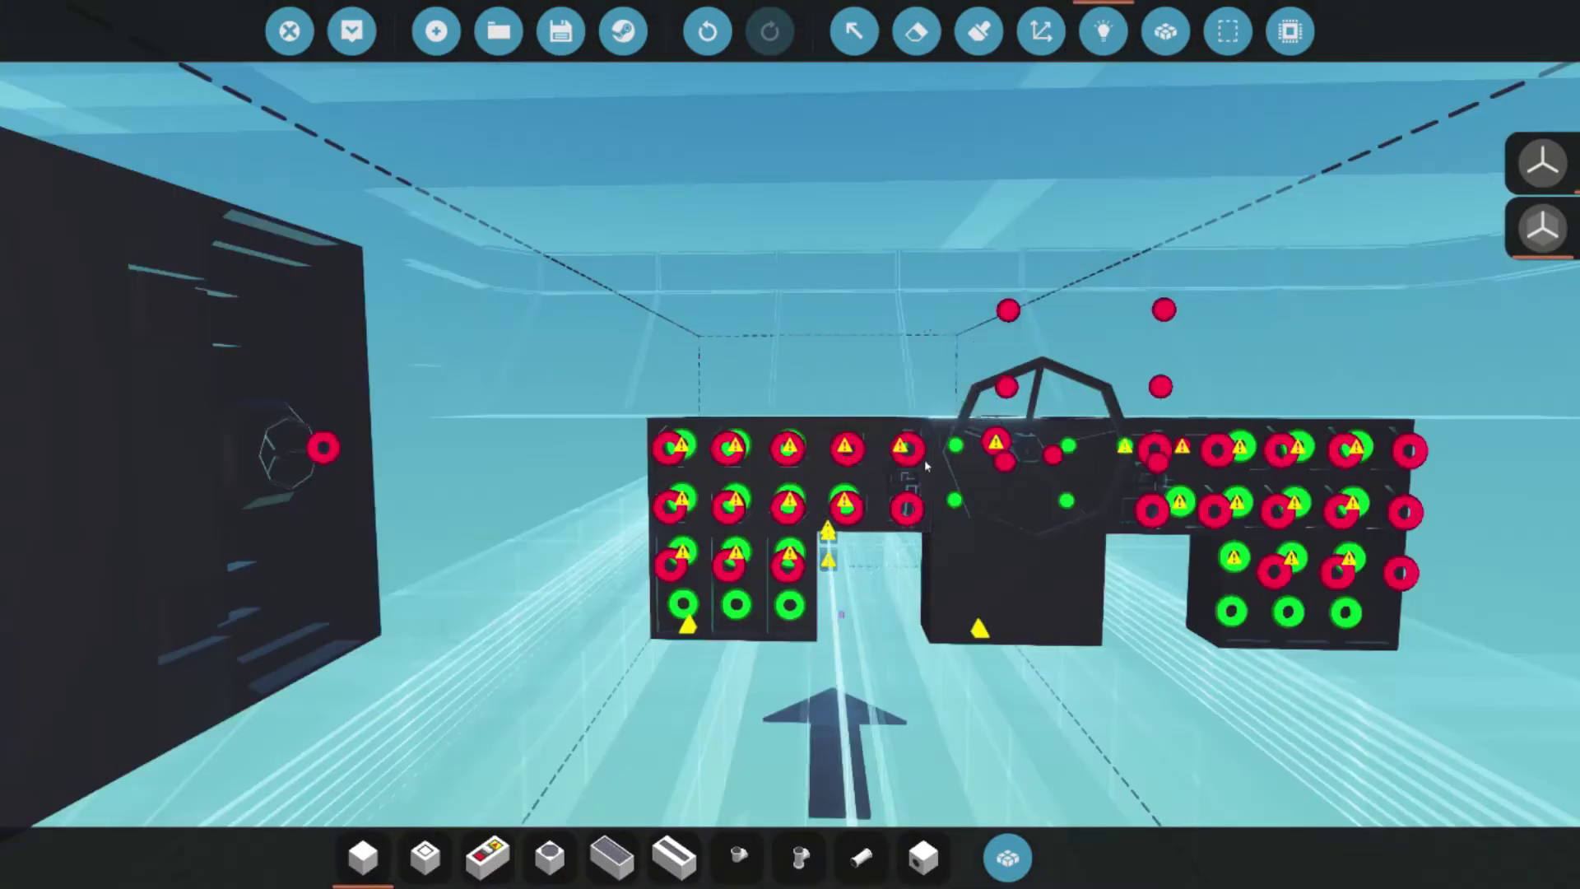
pyautogui.press('s')
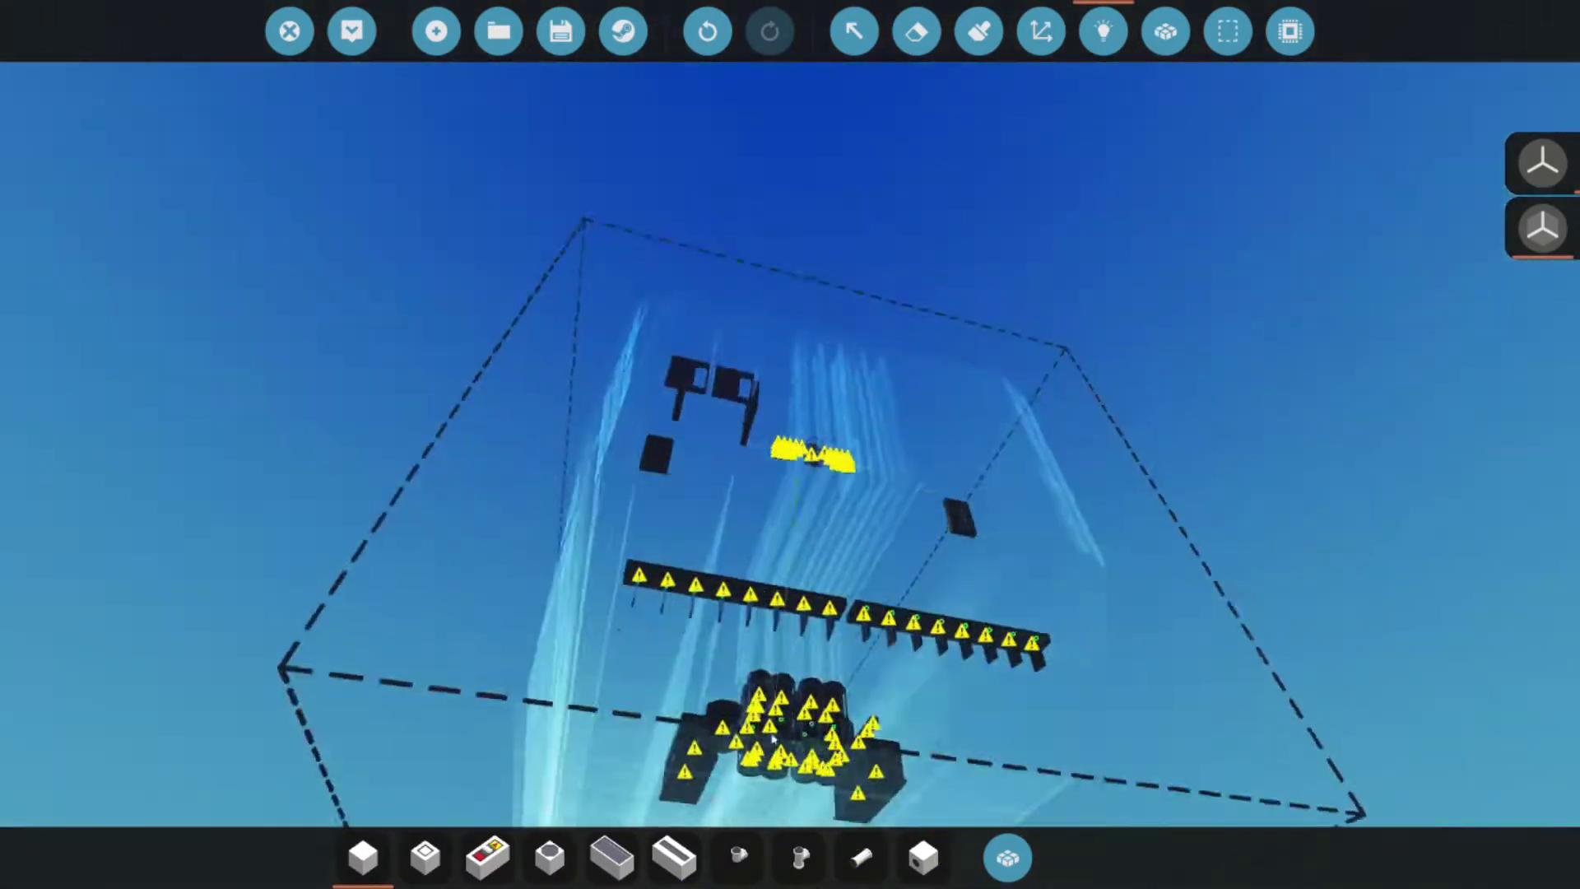
pyautogui.press('w')
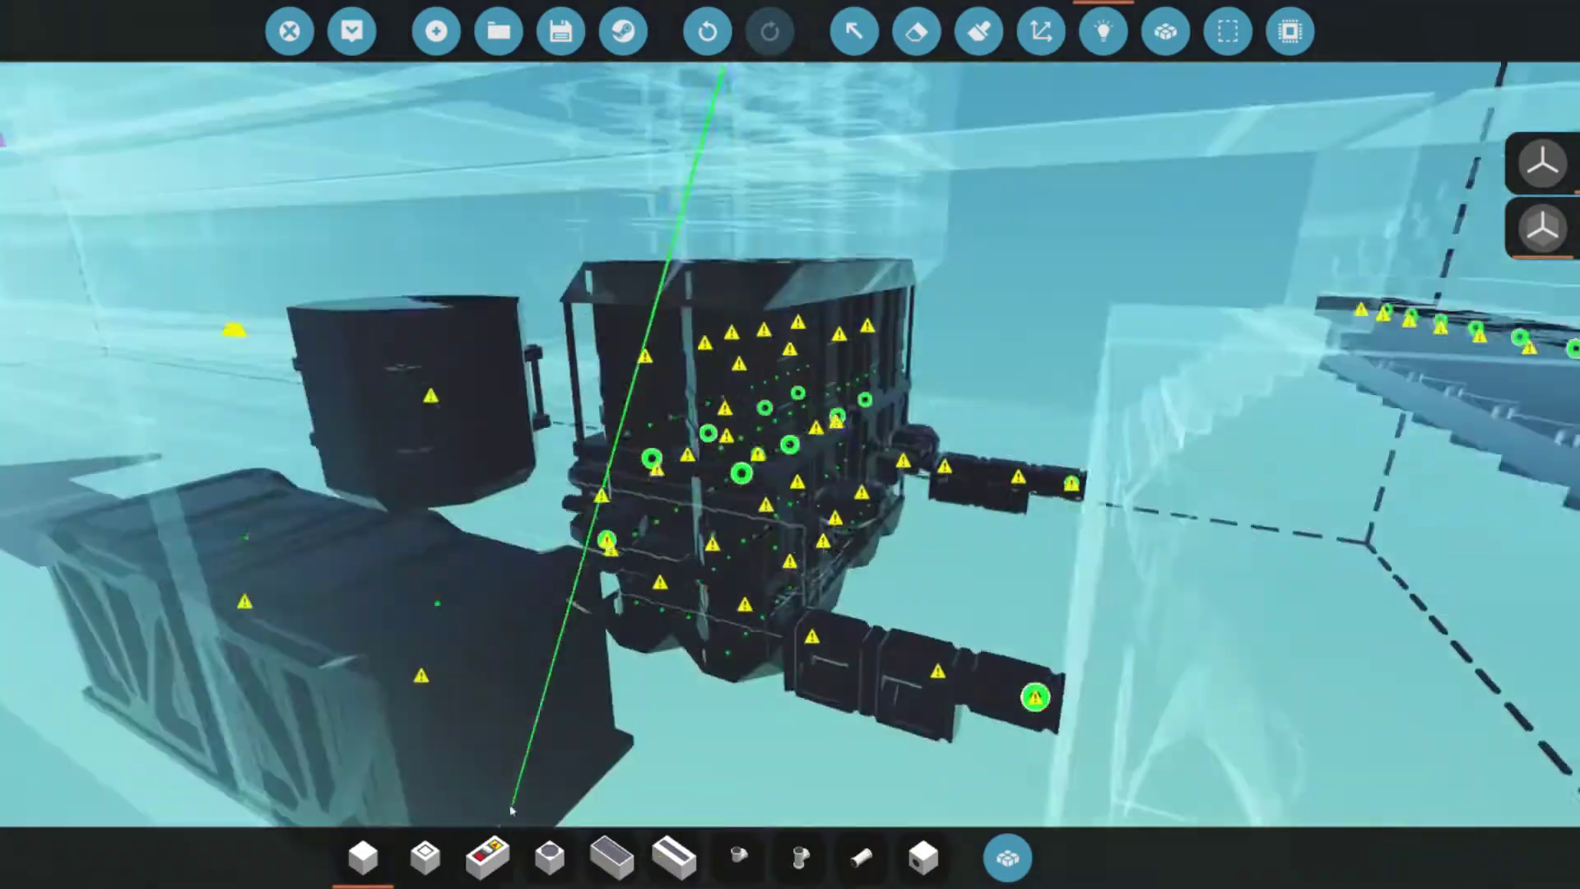
pyautogui.press('l')
pyautogui.press('w')
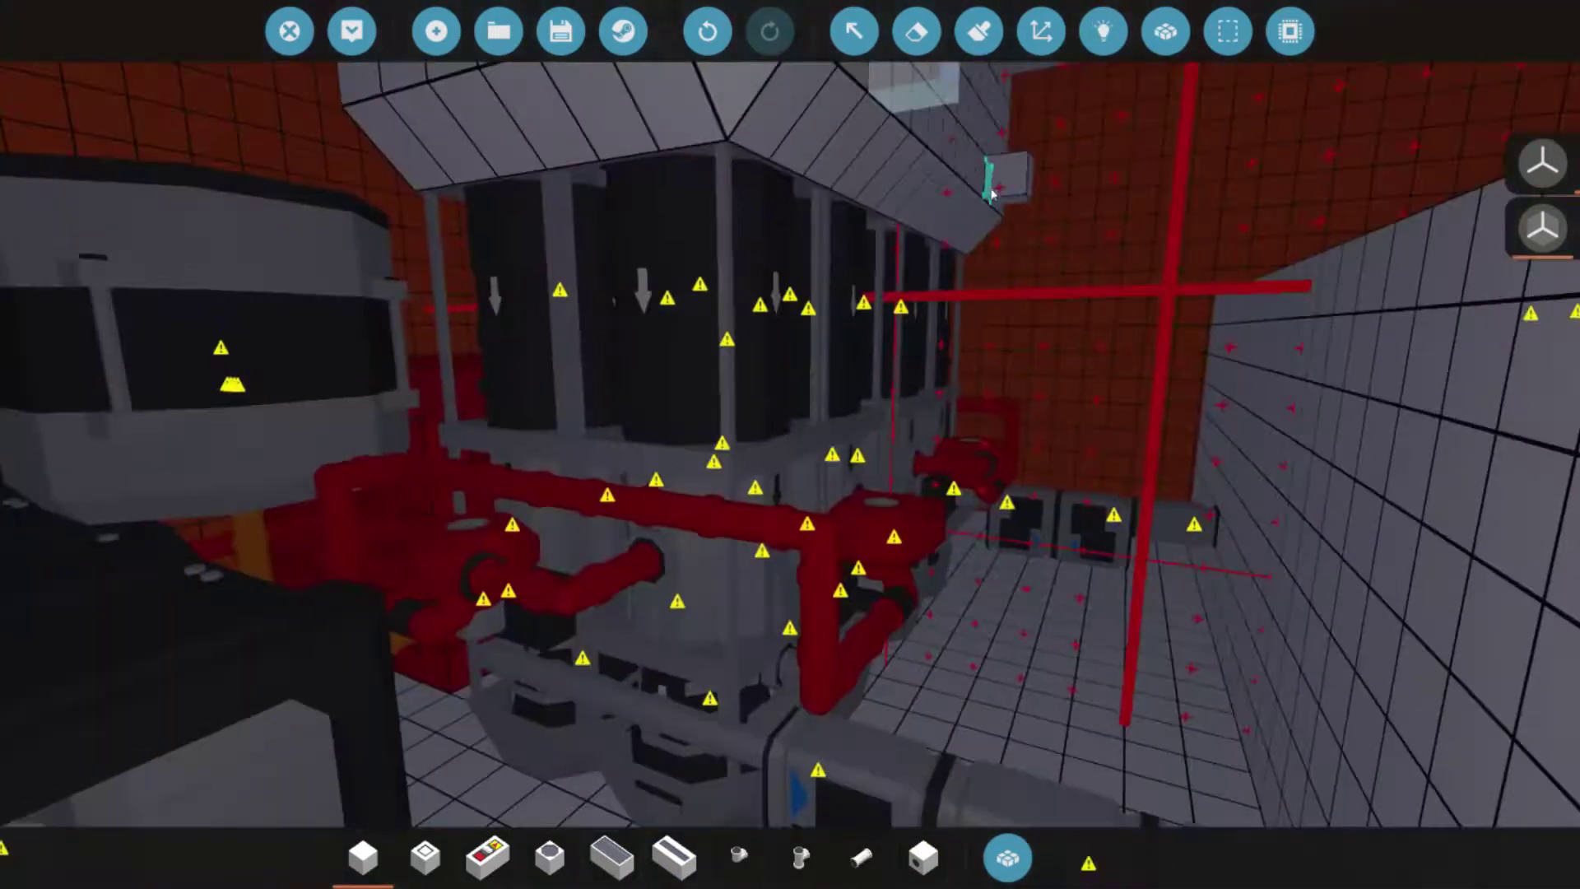
pyautogui.press('w')
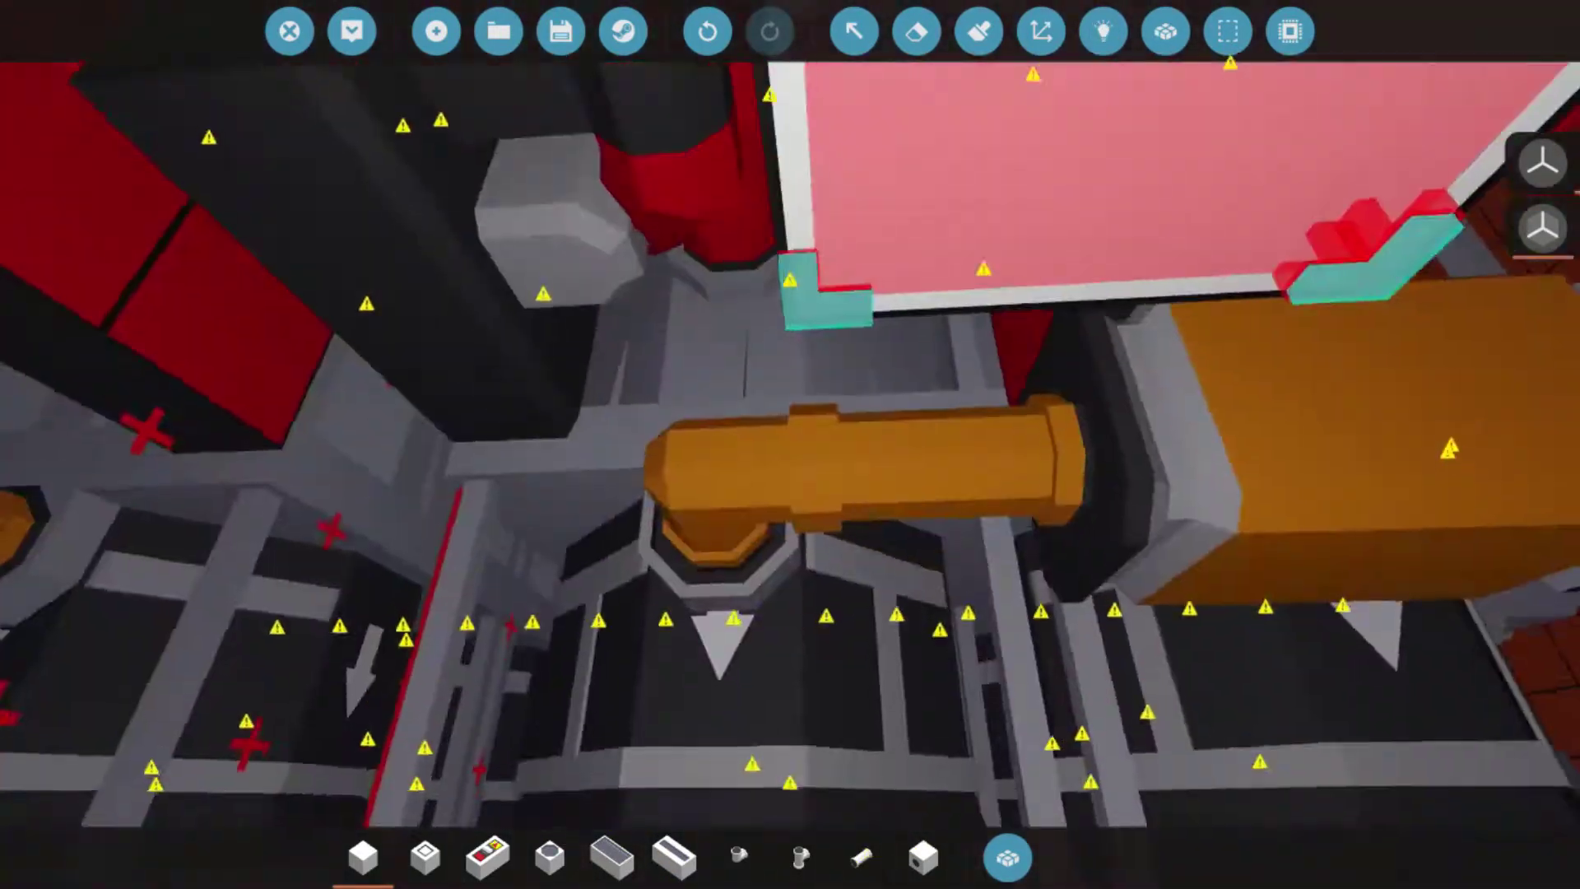
pyautogui.press('l')
pyautogui.press('s')
pyautogui.press('w')
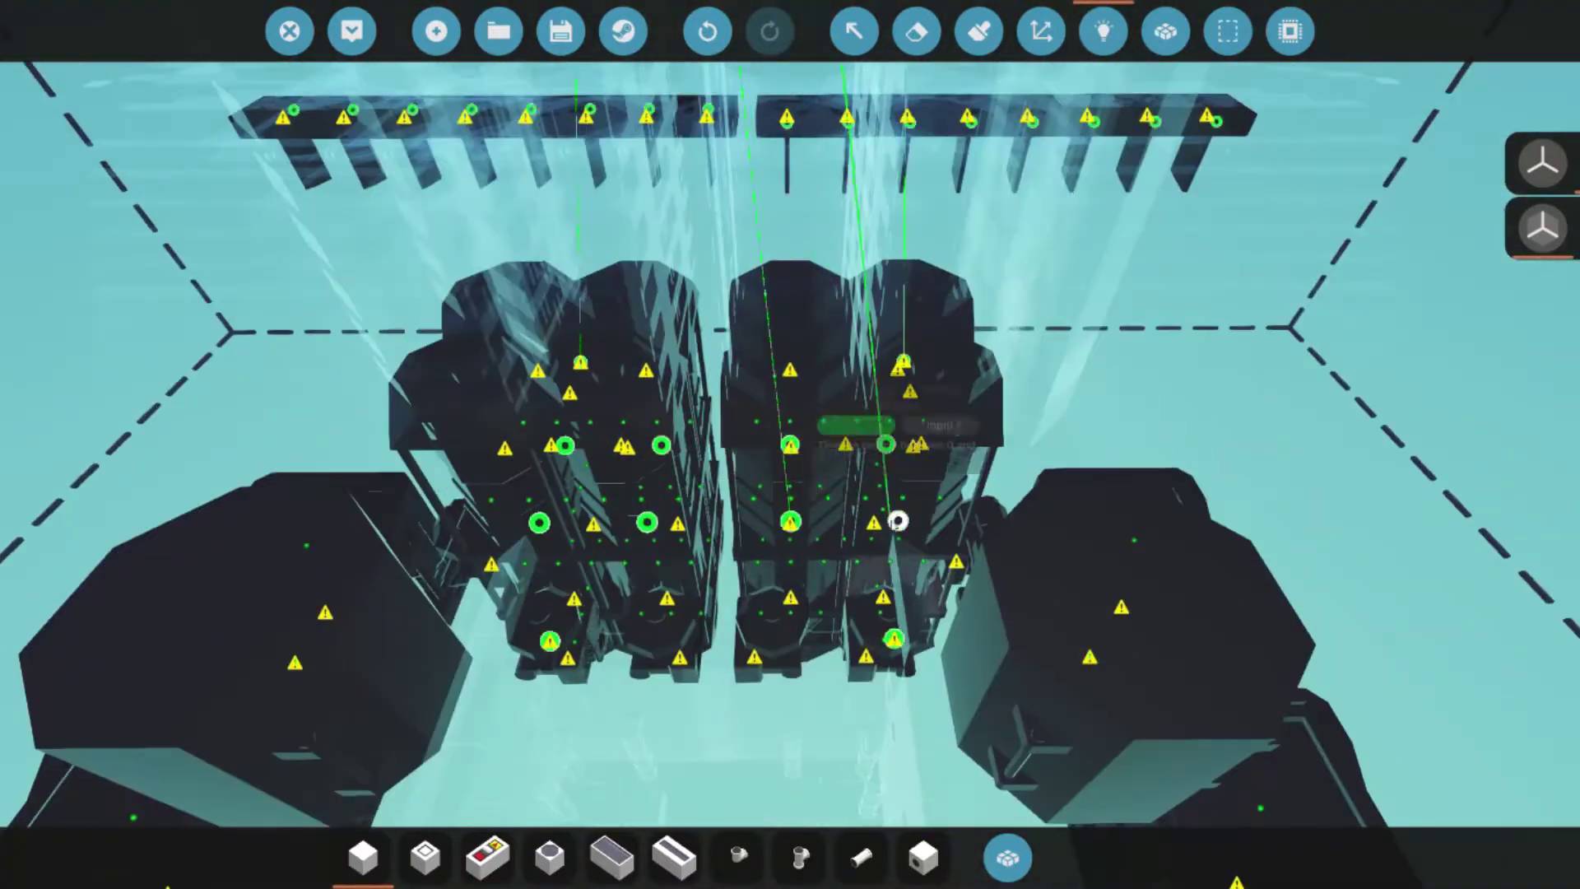
pyautogui.press('s')
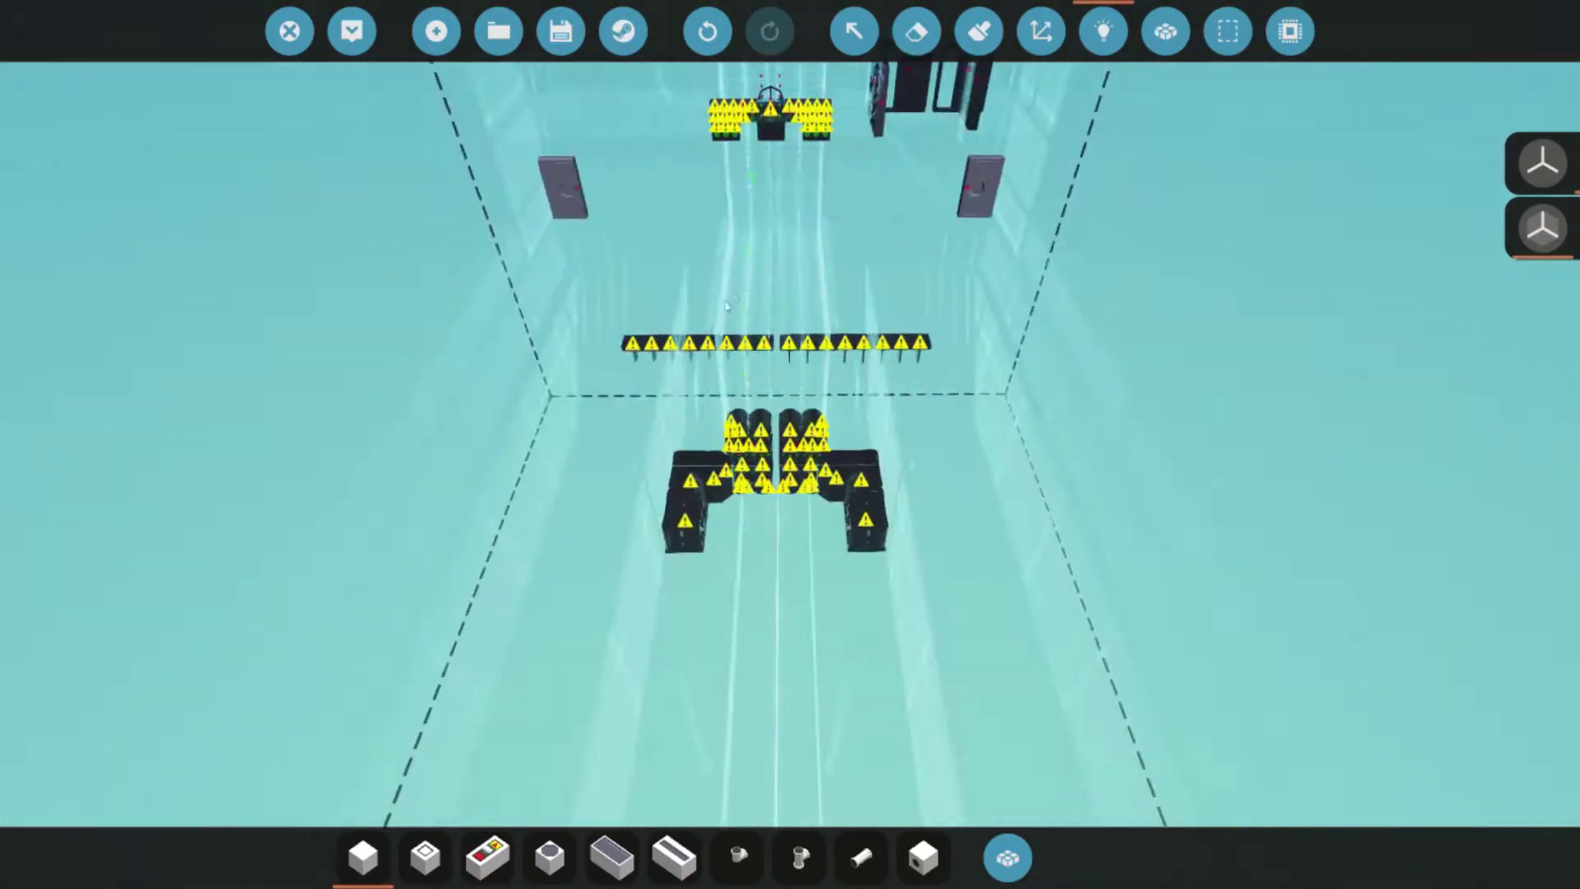
# - Wire the number inputs of the bridge console dials and gauge displays to the number outputs of the engine modules
pyautogui.press('w')
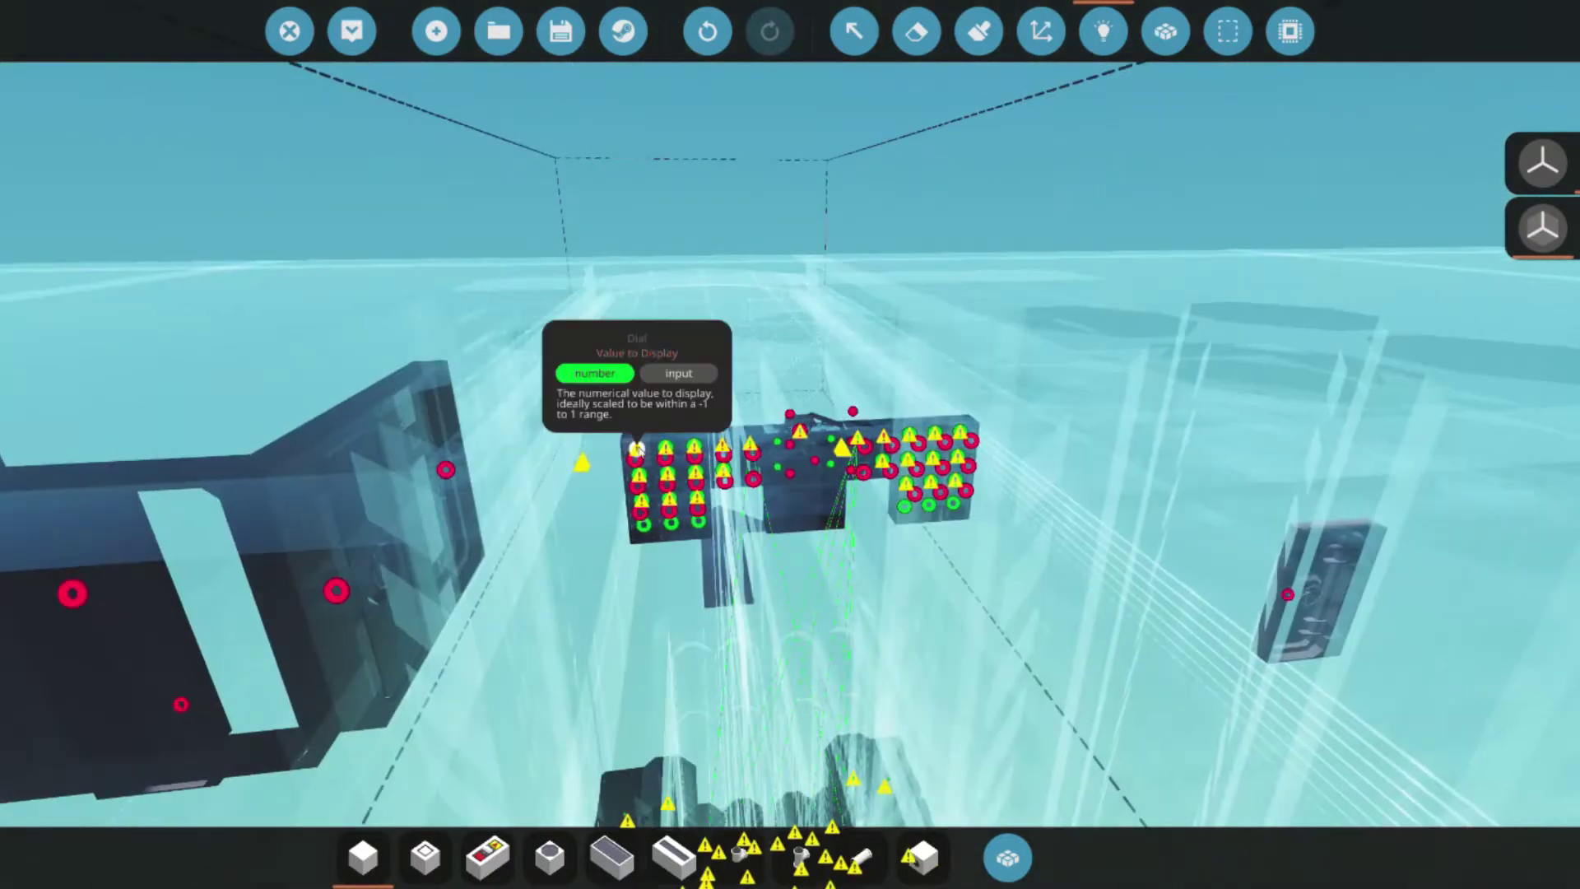
pyautogui.press('s')
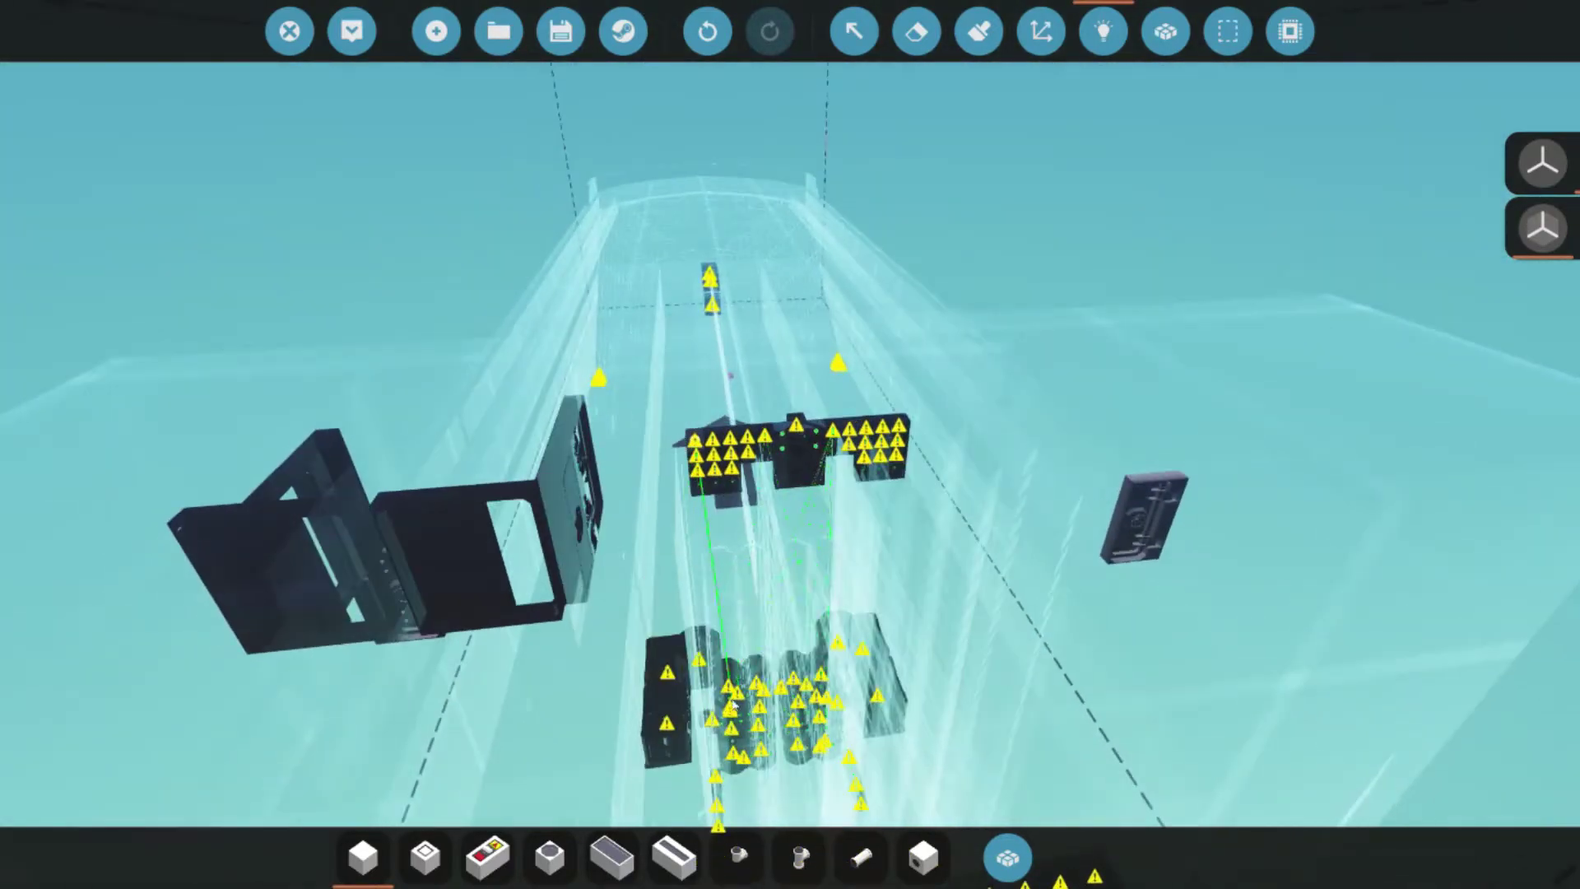
pyautogui.press('w')
pyautogui.press('w')
pyautogui.press('a')
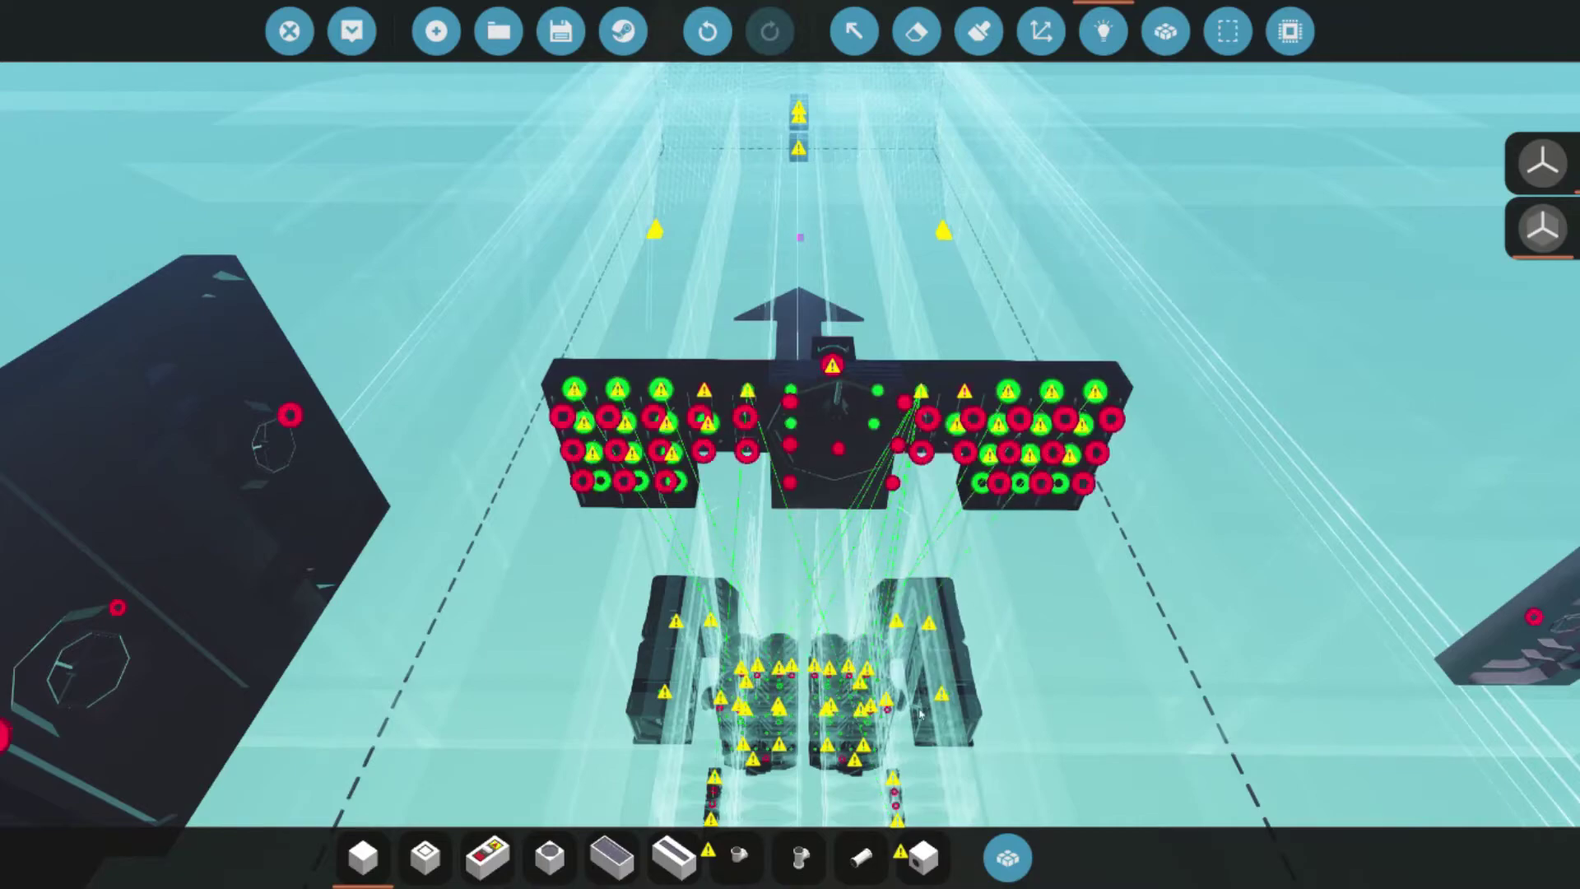
# - Wire the on/off outputs of the bridge console's buttons to the on/off inputs of the engine modules and drivetrain
pyautogui.press('Up')
pyautogui.press('Left')
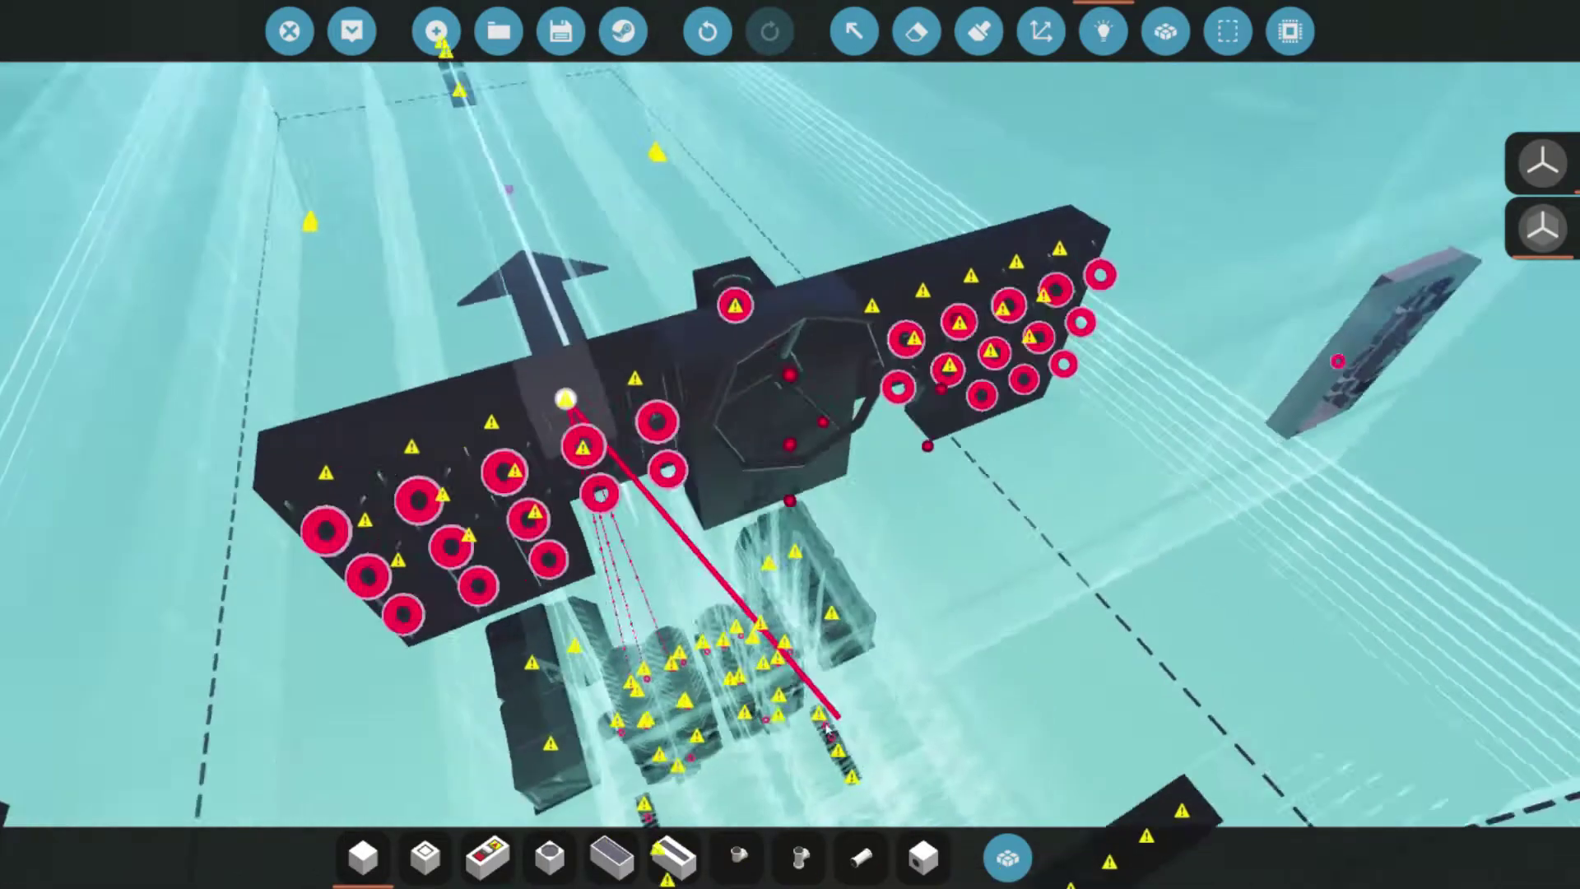
pyautogui.press('Up')
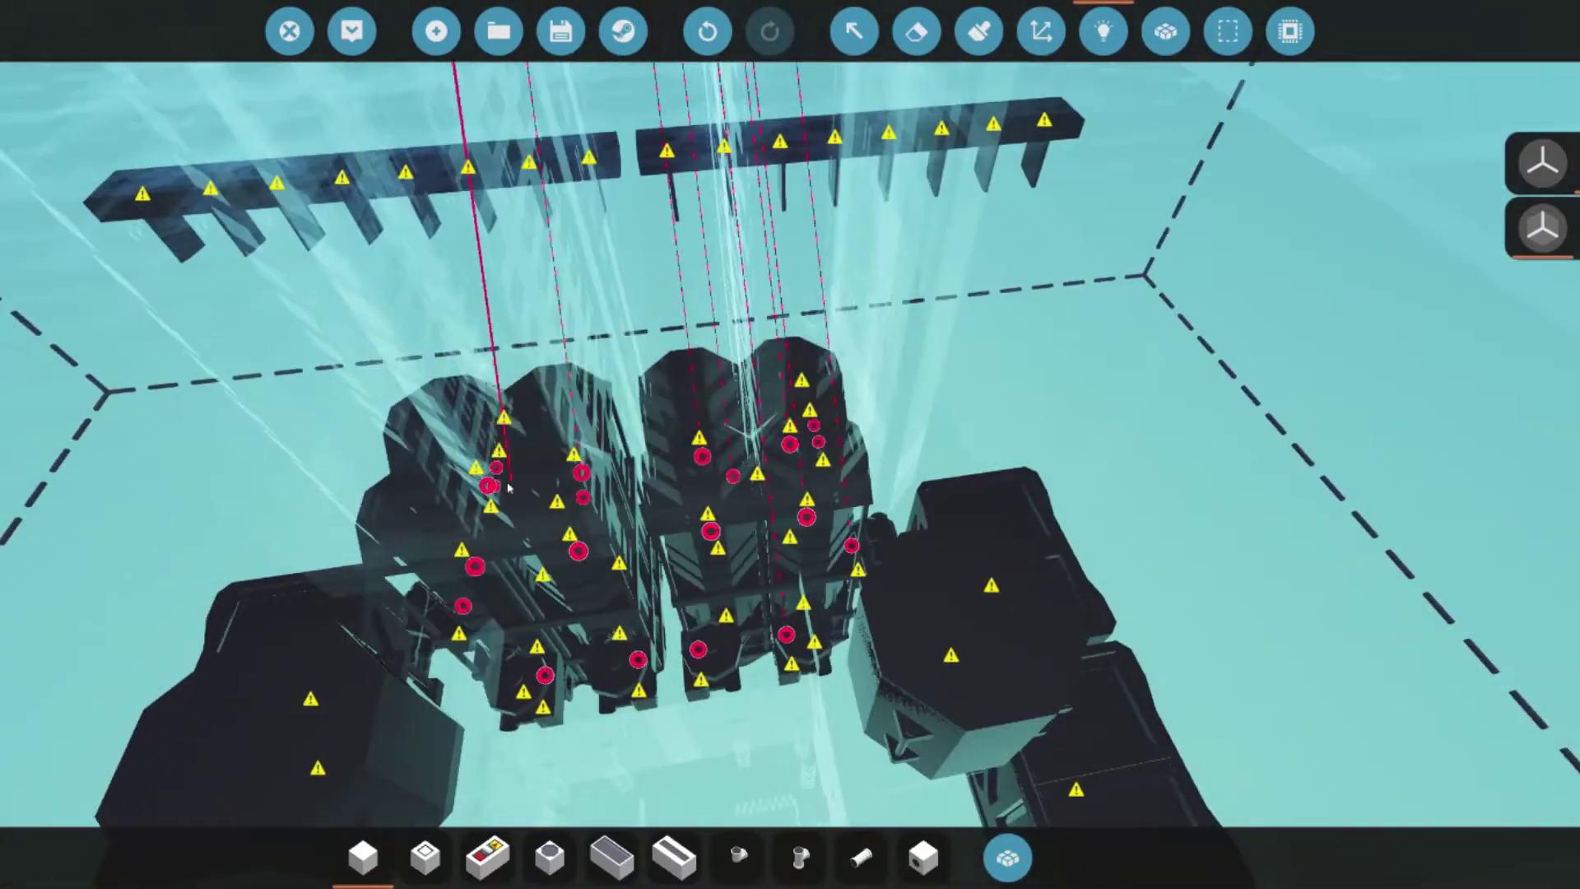
pyautogui.press('Left')
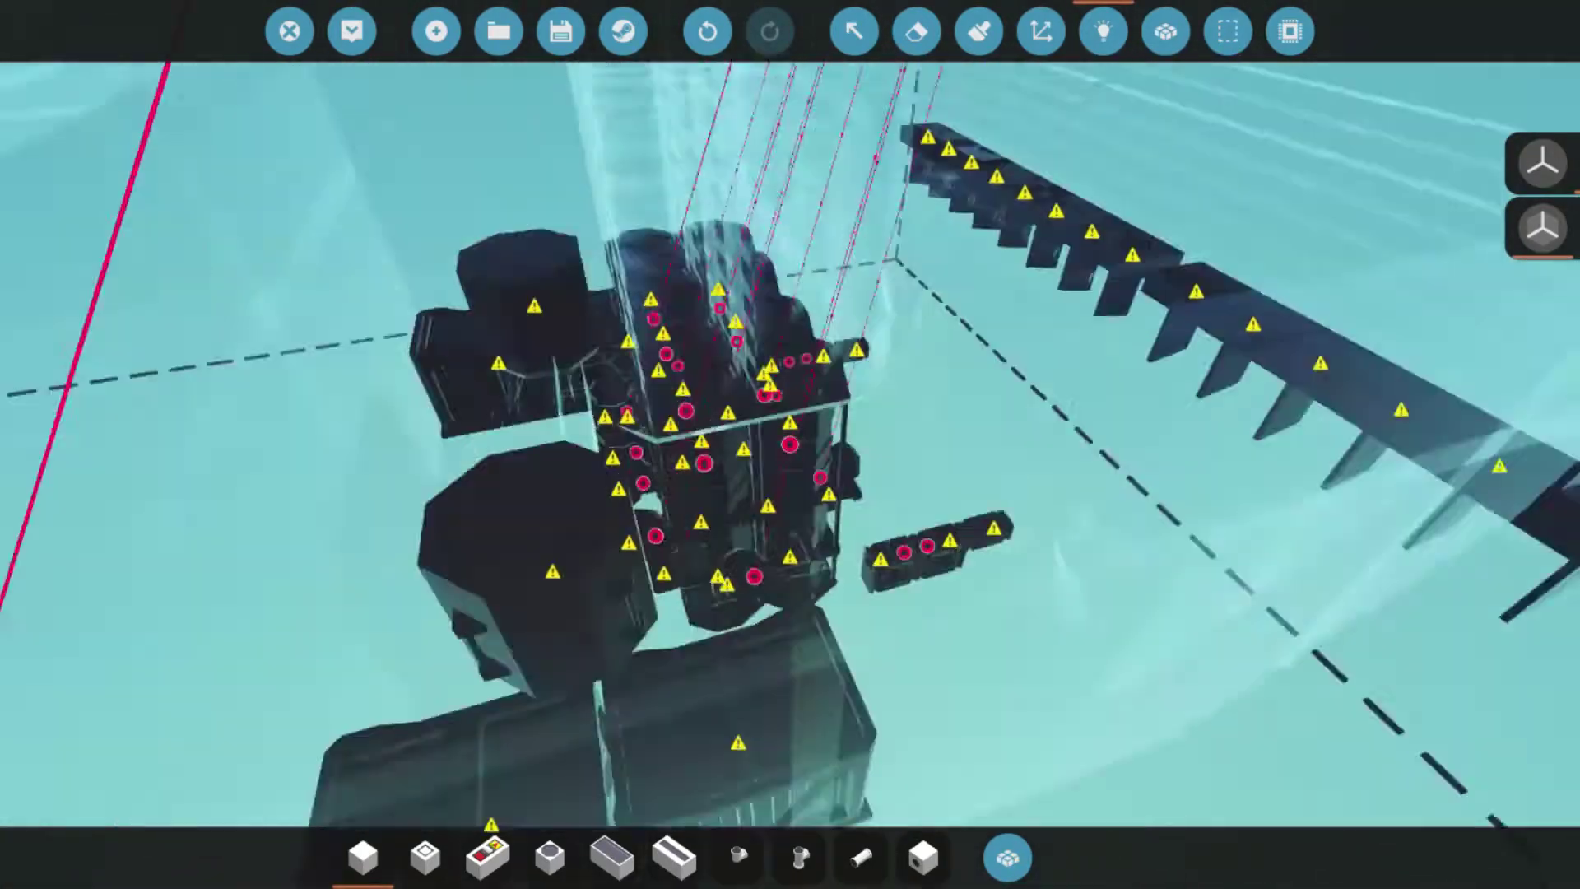
pyautogui.press('Left')
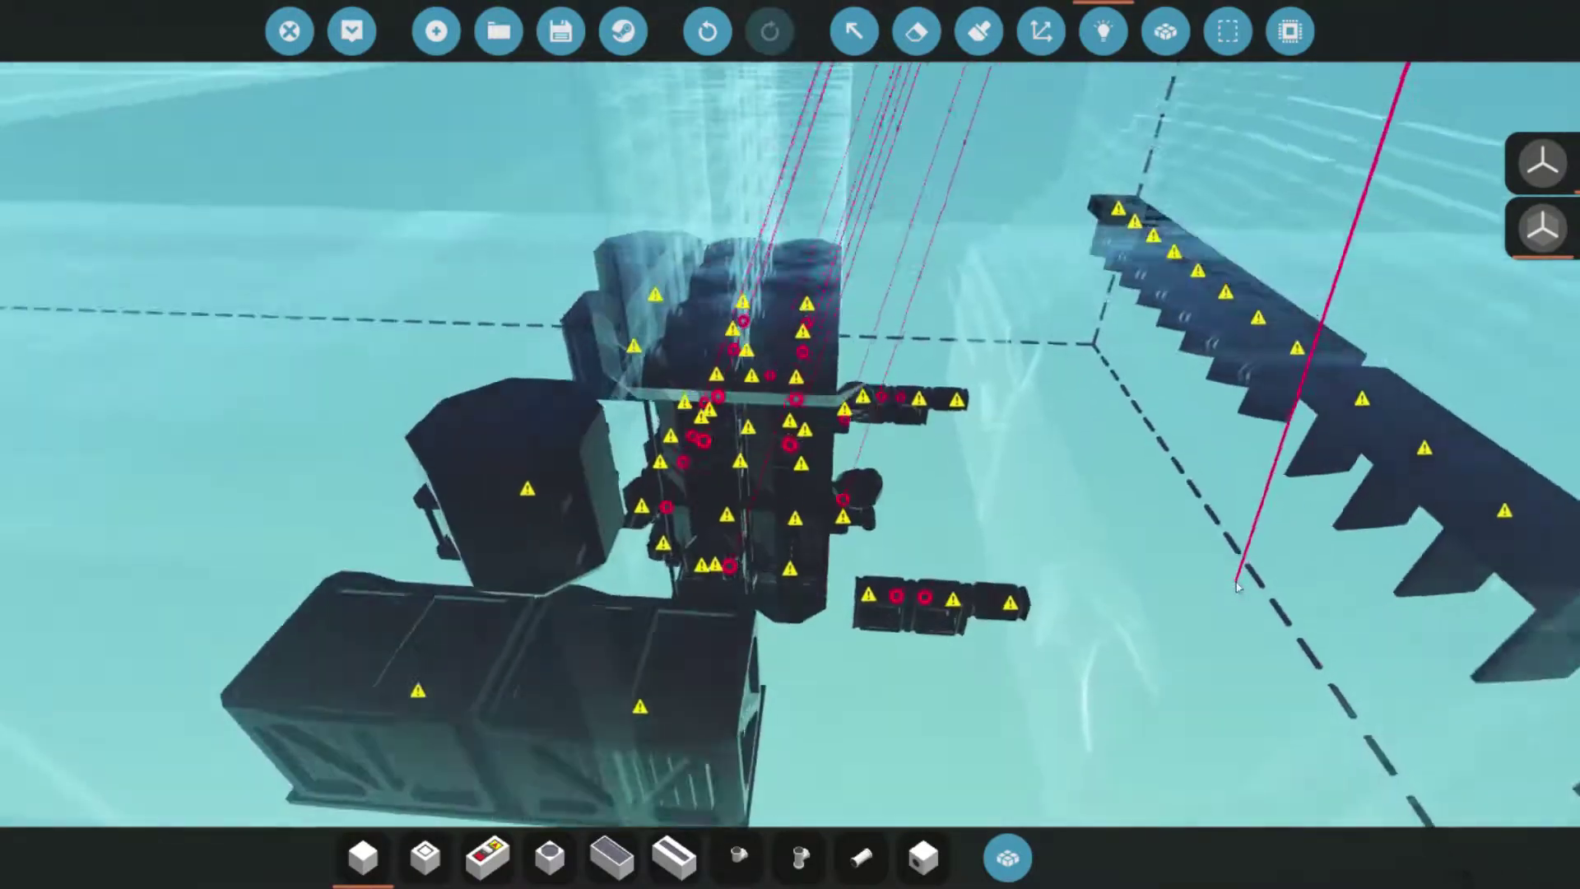
pyautogui.press('Left')
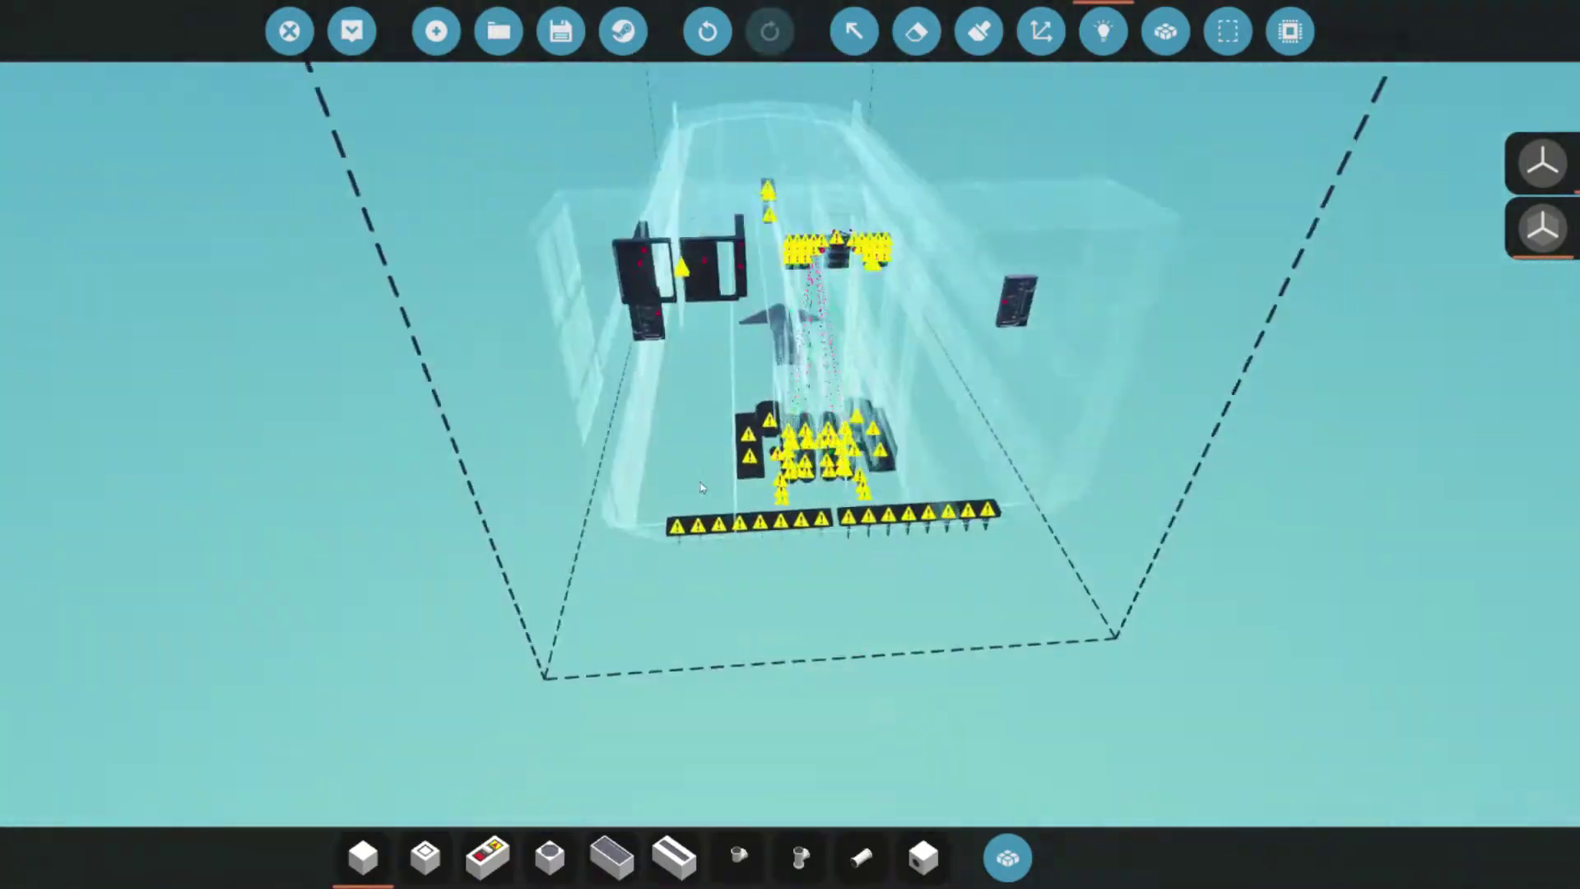
# - Connect the helm's steering output to the Rotation number inputs of the rudders along the stern
pyautogui.moveTo(842, 188)
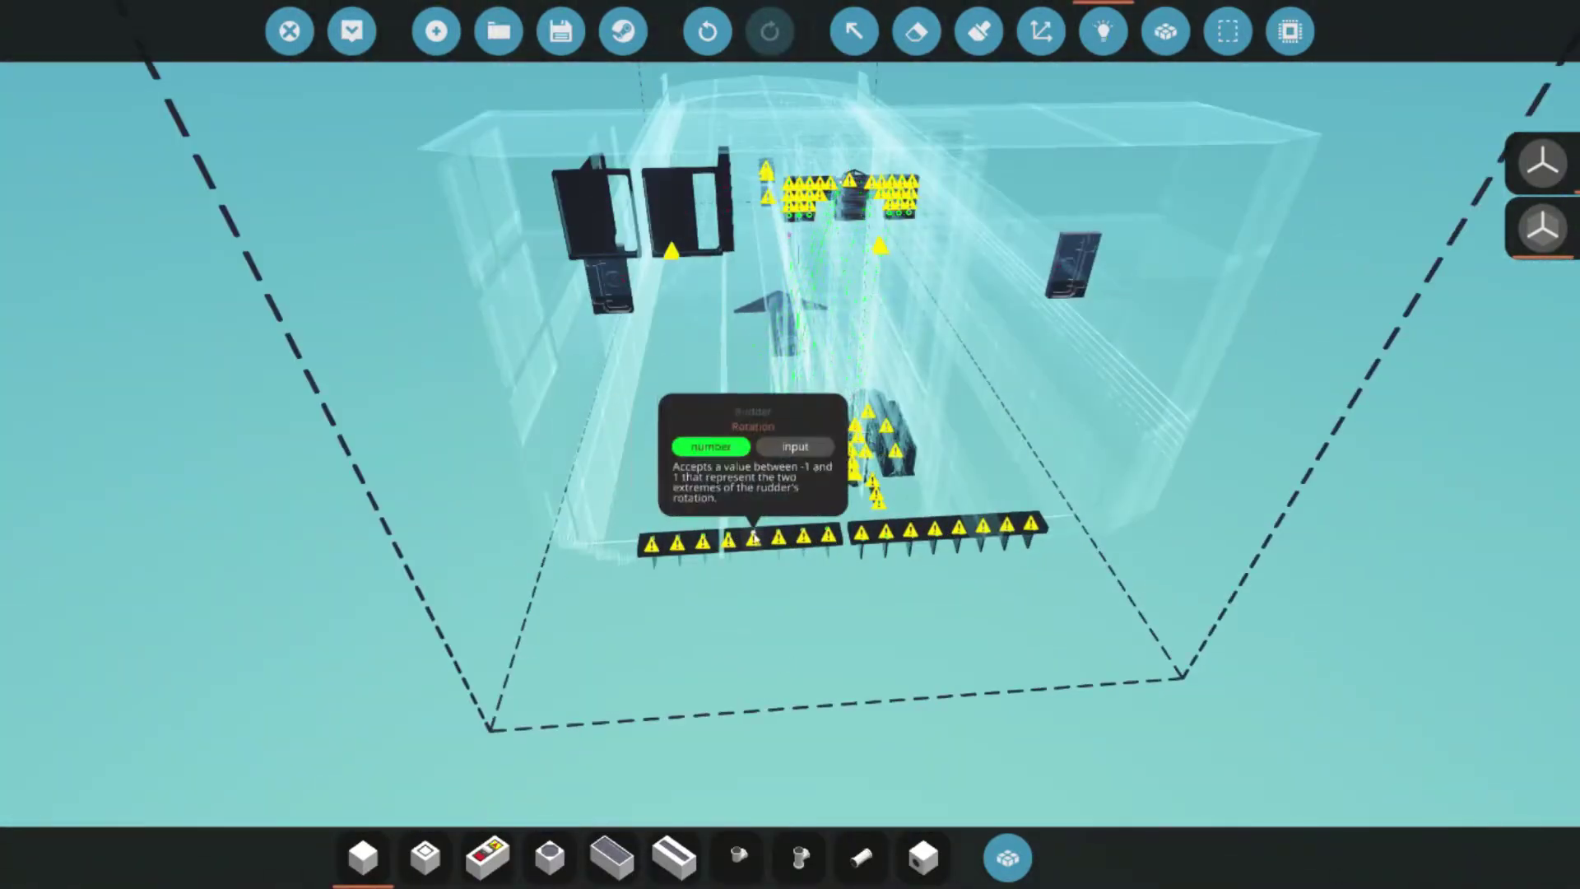
pyautogui.press('Left')
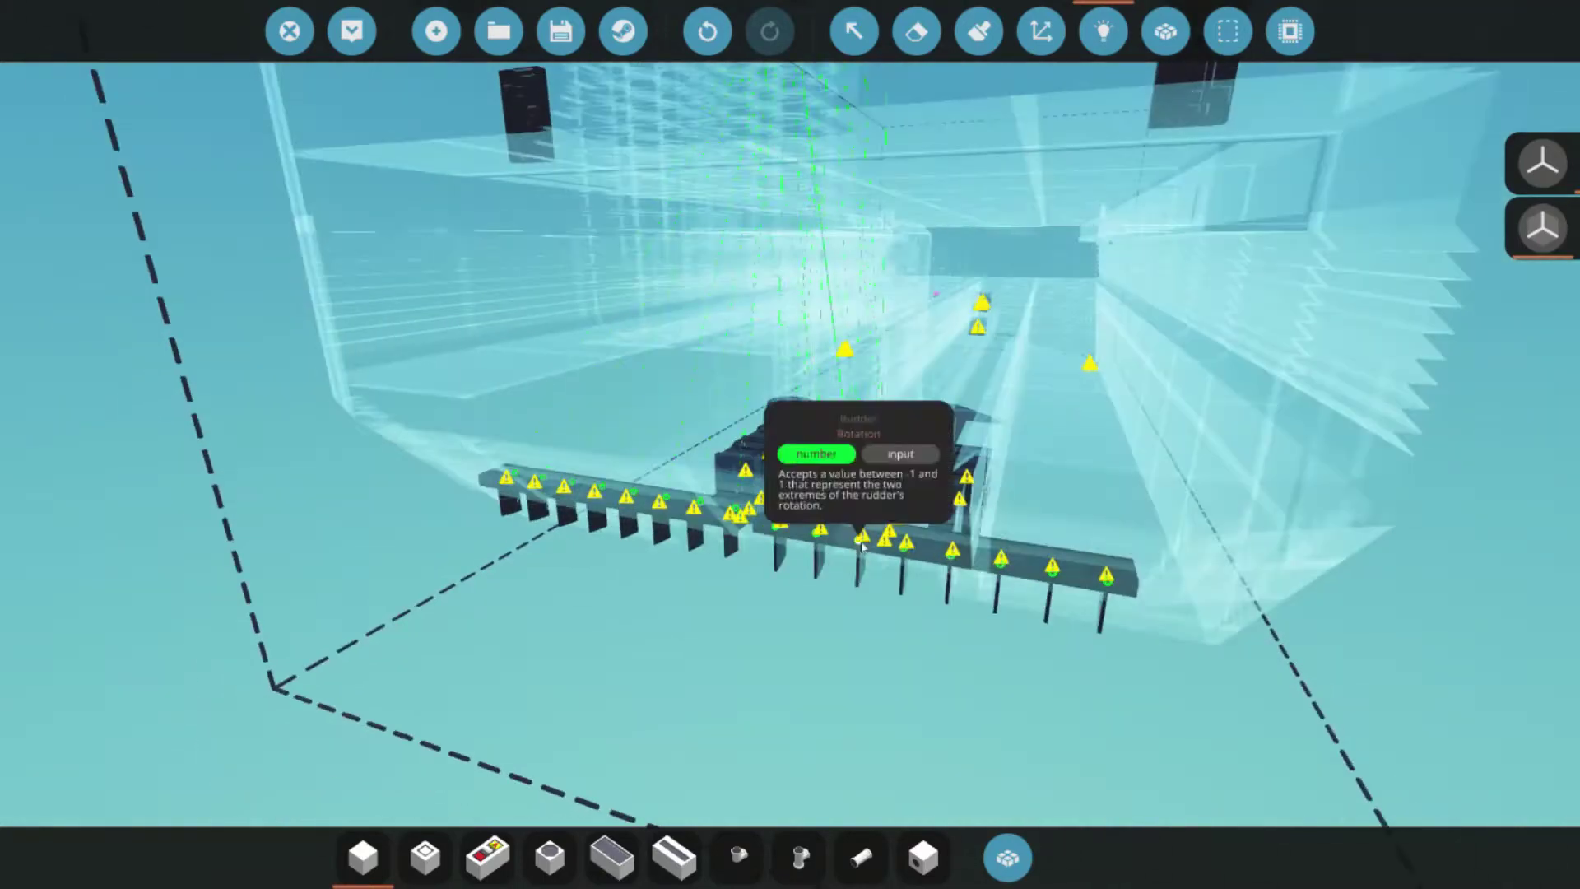
pyautogui.press('Left')
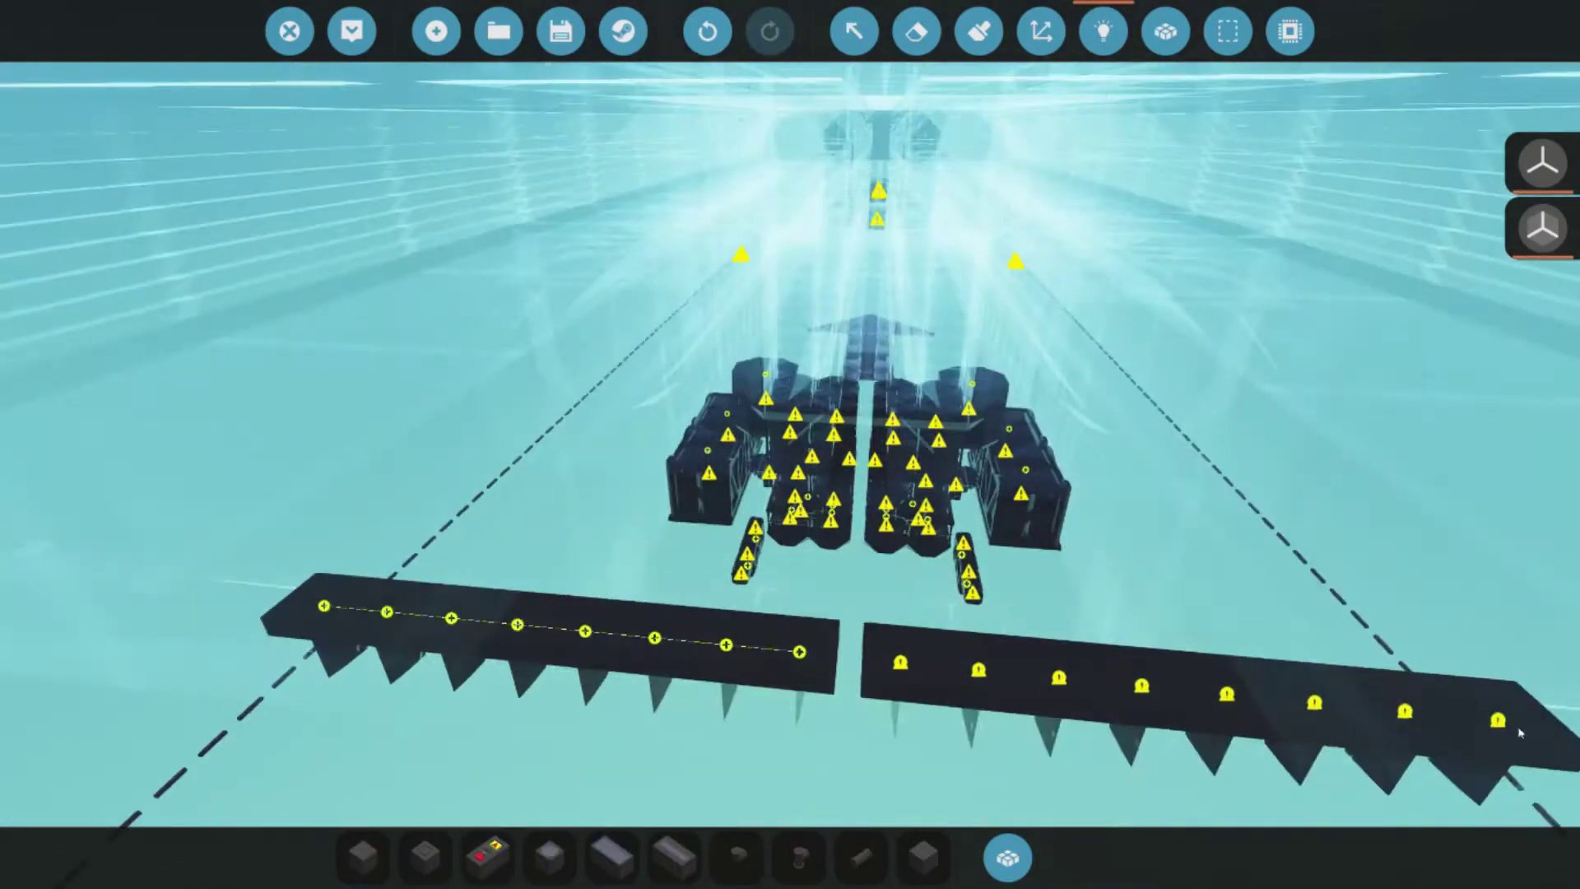
# - Chain the electric connections across the rudders, drivetrain units, engine modules and fluid pumps and link them to the large batteries
pyautogui.moveTo(898, 708); pyautogui.dragTo(1454, 770)
pyautogui.moveTo(1036, 468); pyautogui.dragTo(1024, 464)
pyautogui.press('Left')
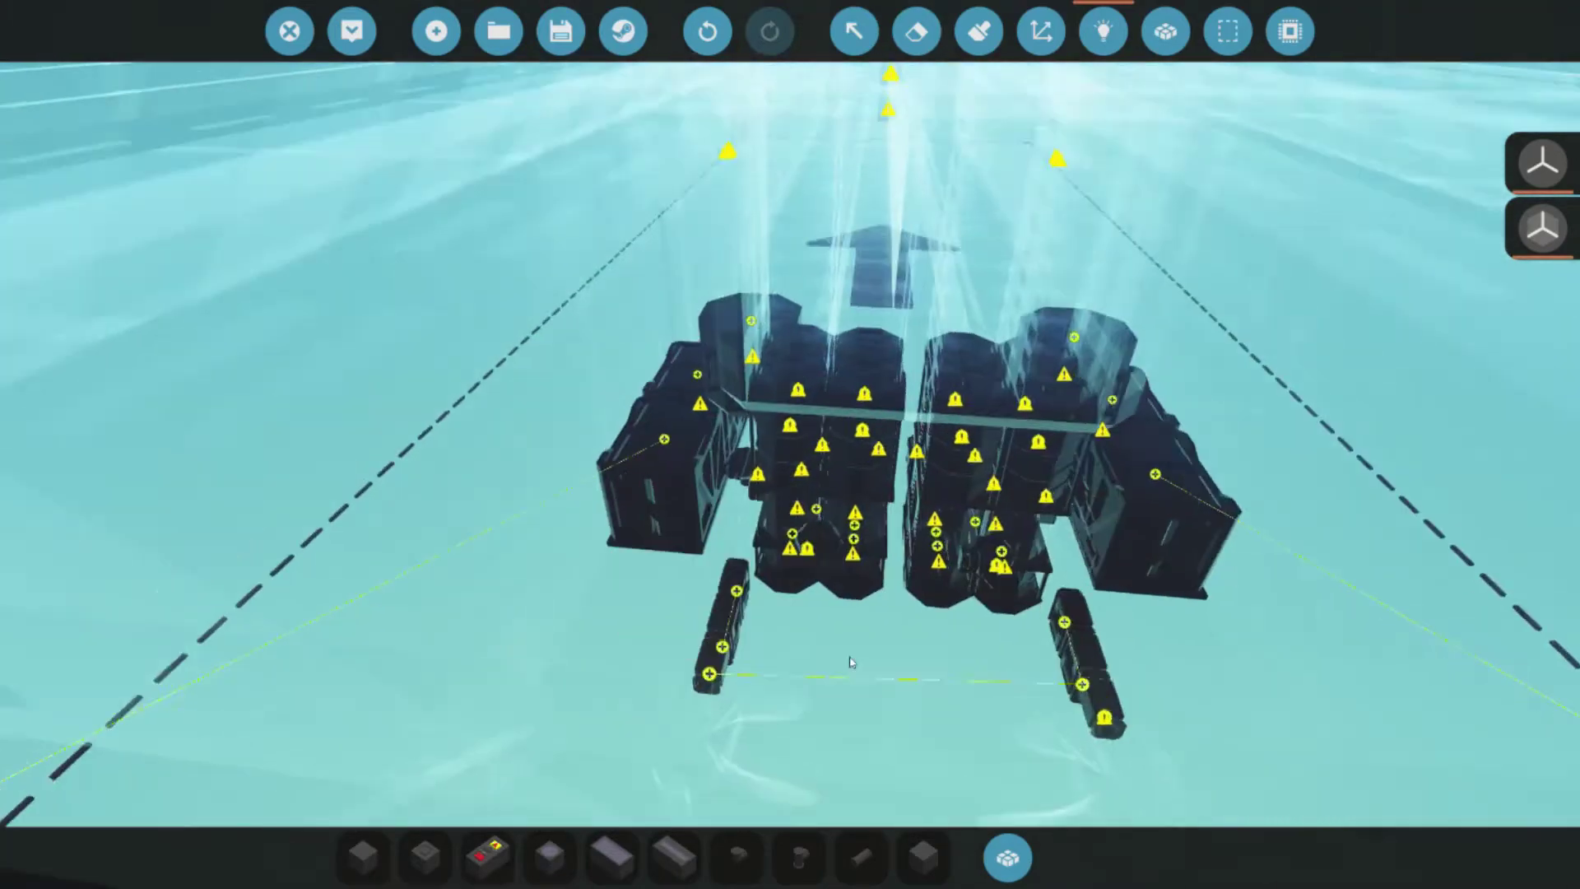
pyautogui.moveTo(1096, 641); pyautogui.dragTo(950, 466)
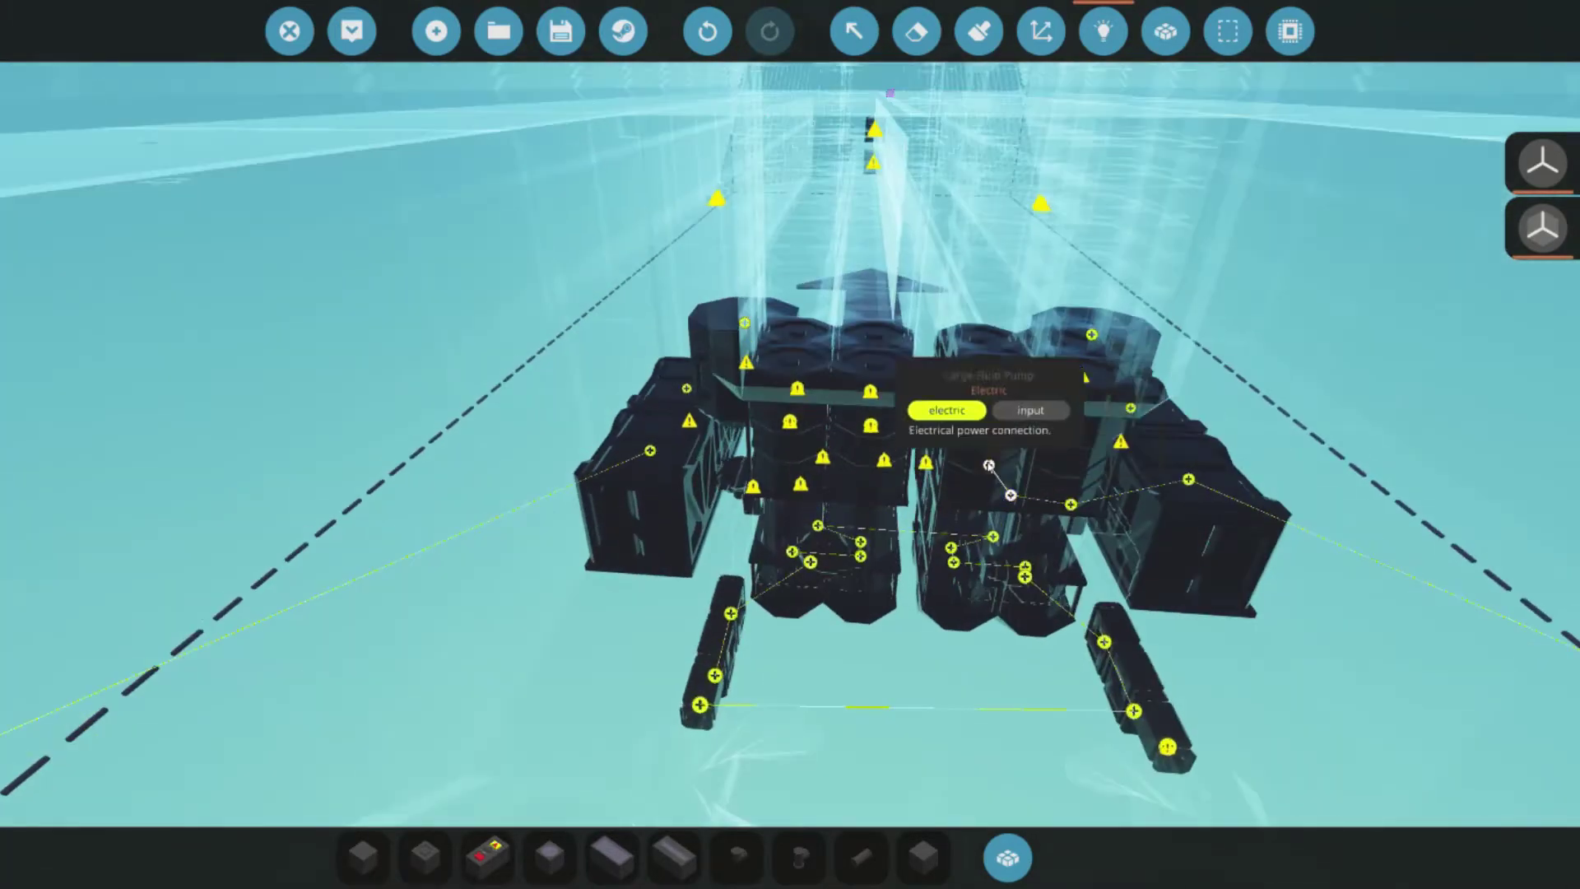
pyautogui.moveTo(753, 487); pyautogui.dragTo(753, 487)
pyautogui.moveTo(685, 383); pyautogui.dragTo(761, 420)
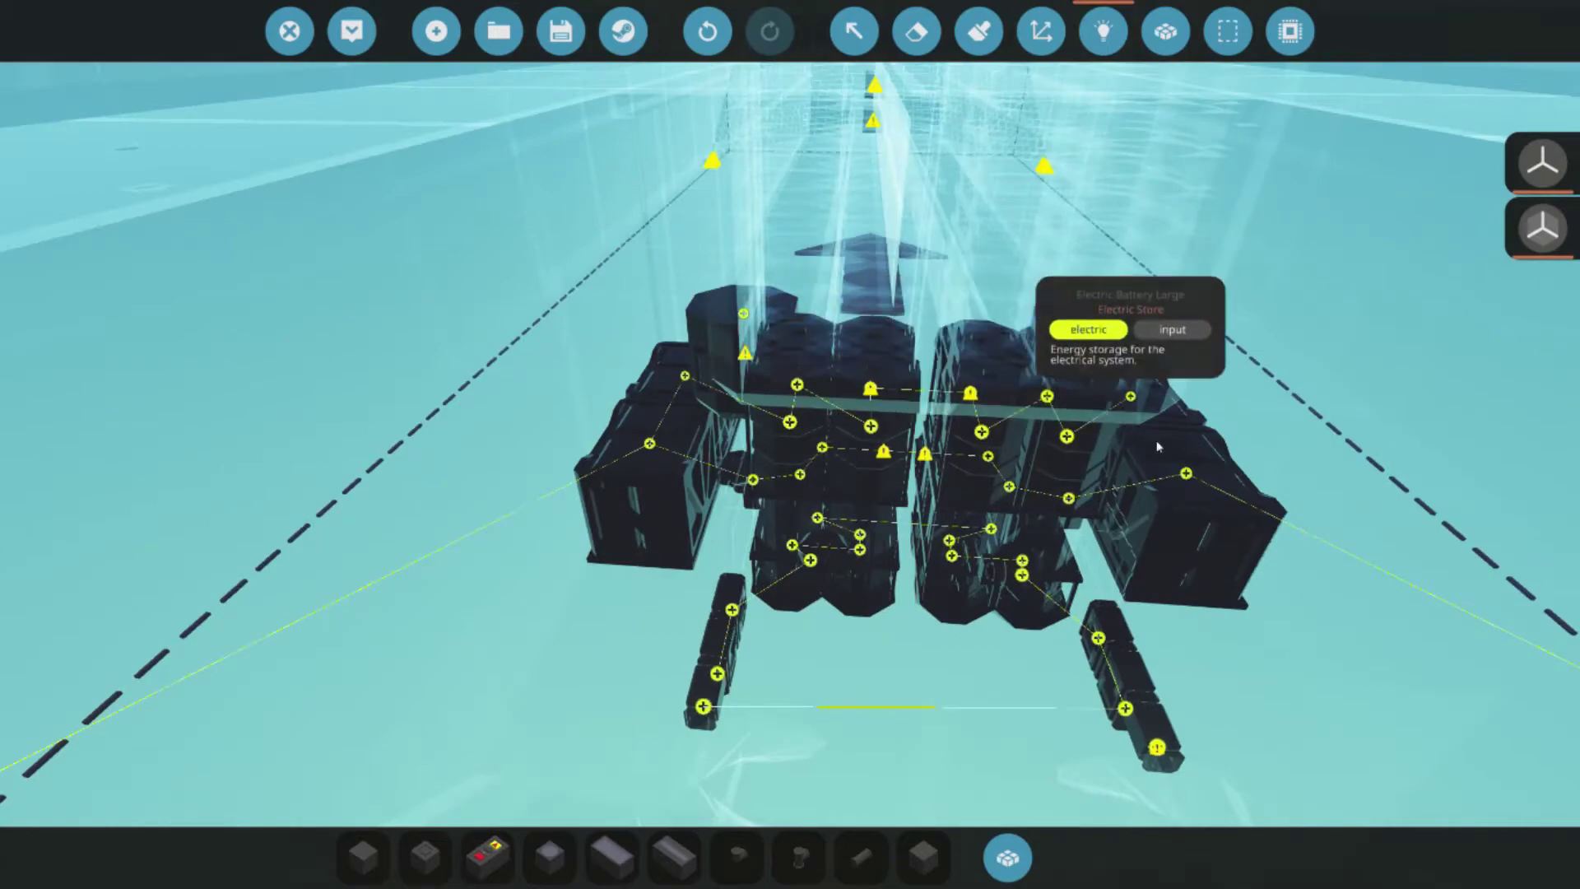
pyautogui.moveTo(971, 395); pyautogui.dragTo(971, 395)
# - Chain the electric nodes of the bridge dials, gauges, buttons and compass together and link them to the battery supply
pyautogui.scroll(-10, 1177, 456)
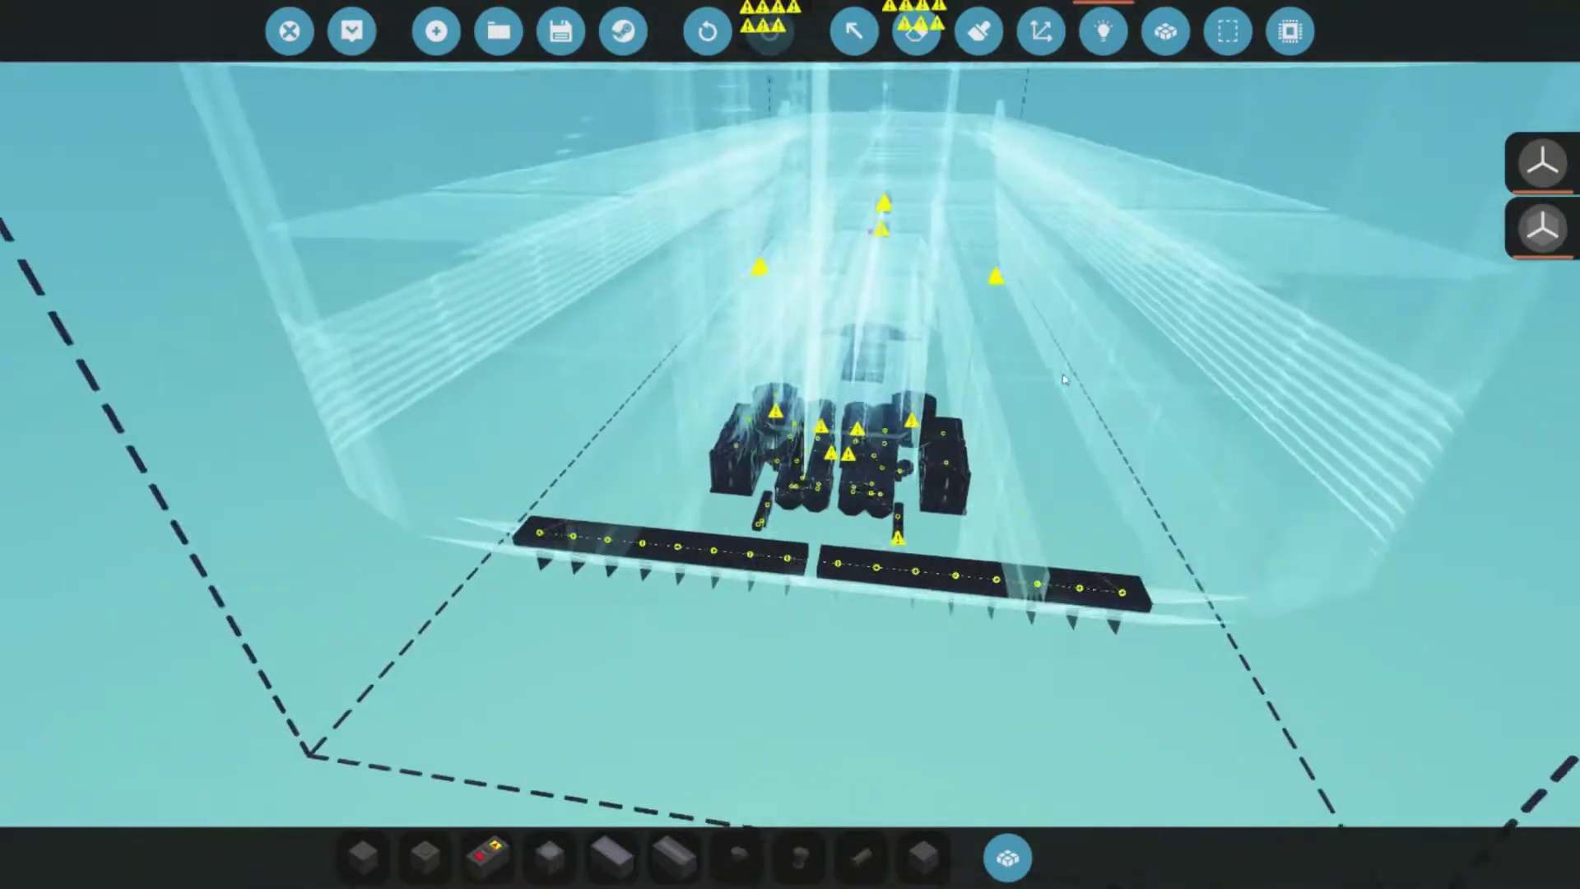
pyautogui.moveTo(1063, 379); pyautogui.dragTo(732, 459)
pyautogui.scroll(10, 903, 427)
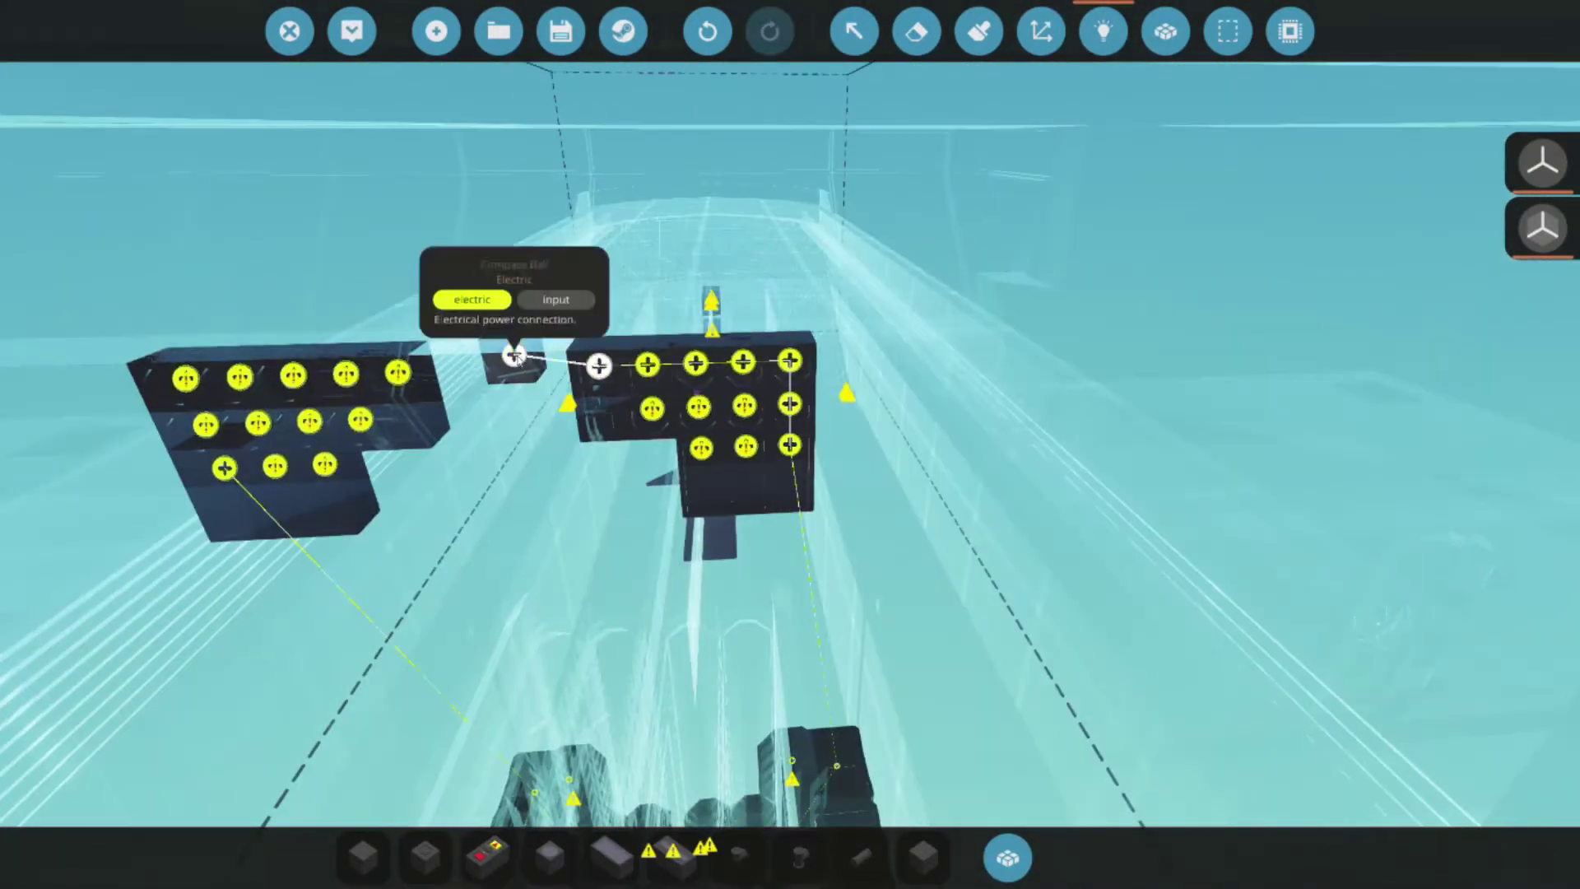
pyautogui.moveTo(514, 355)
pyautogui.mouseDown()
pyautogui.moveTo(206, 425)
pyautogui.moveTo(790, 444)
pyautogui.mouseUp()
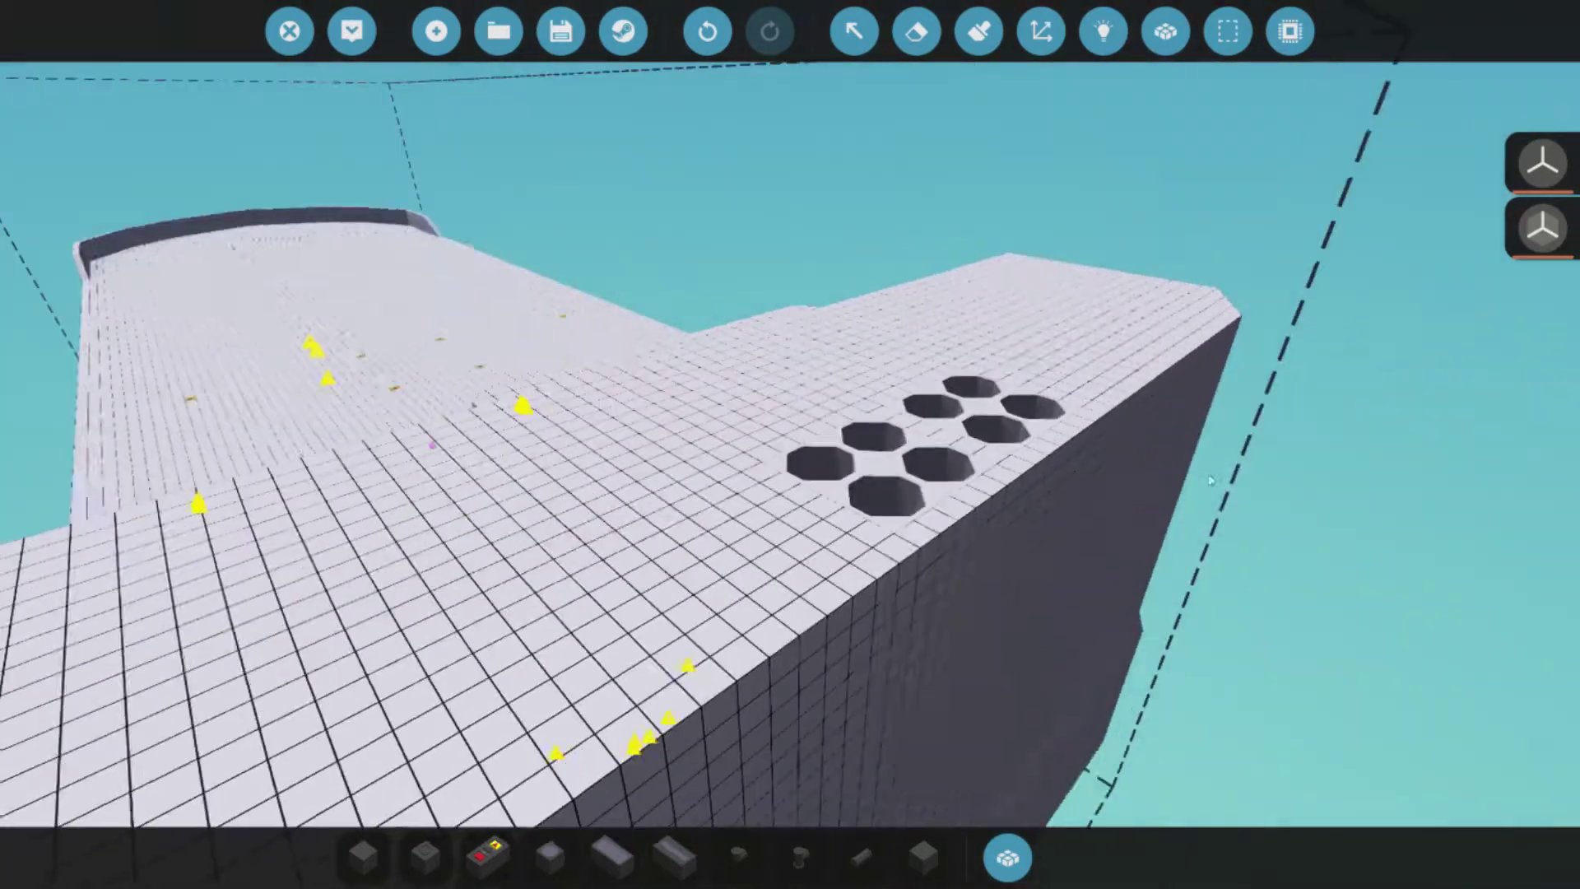
# - Search the component inventory for "jet" and fit jet intakes into the round shaft openings on the stern roof
pyautogui.click(994, 843)
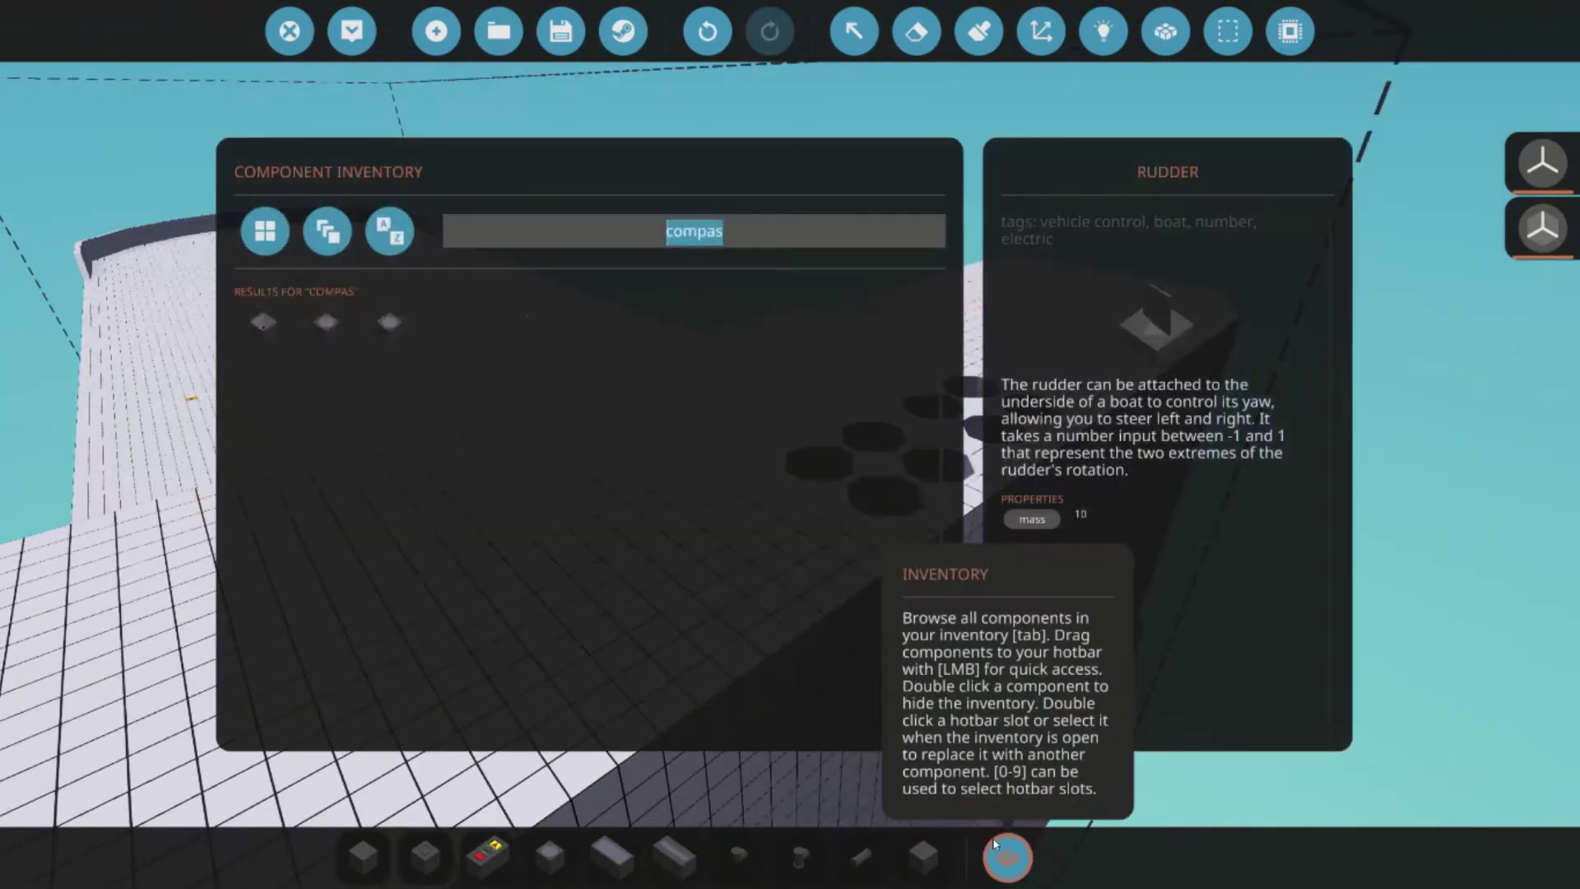
pyautogui.write('jet')
pyautogui.doubleClick(452, 392)
pyautogui.click(940, 465)
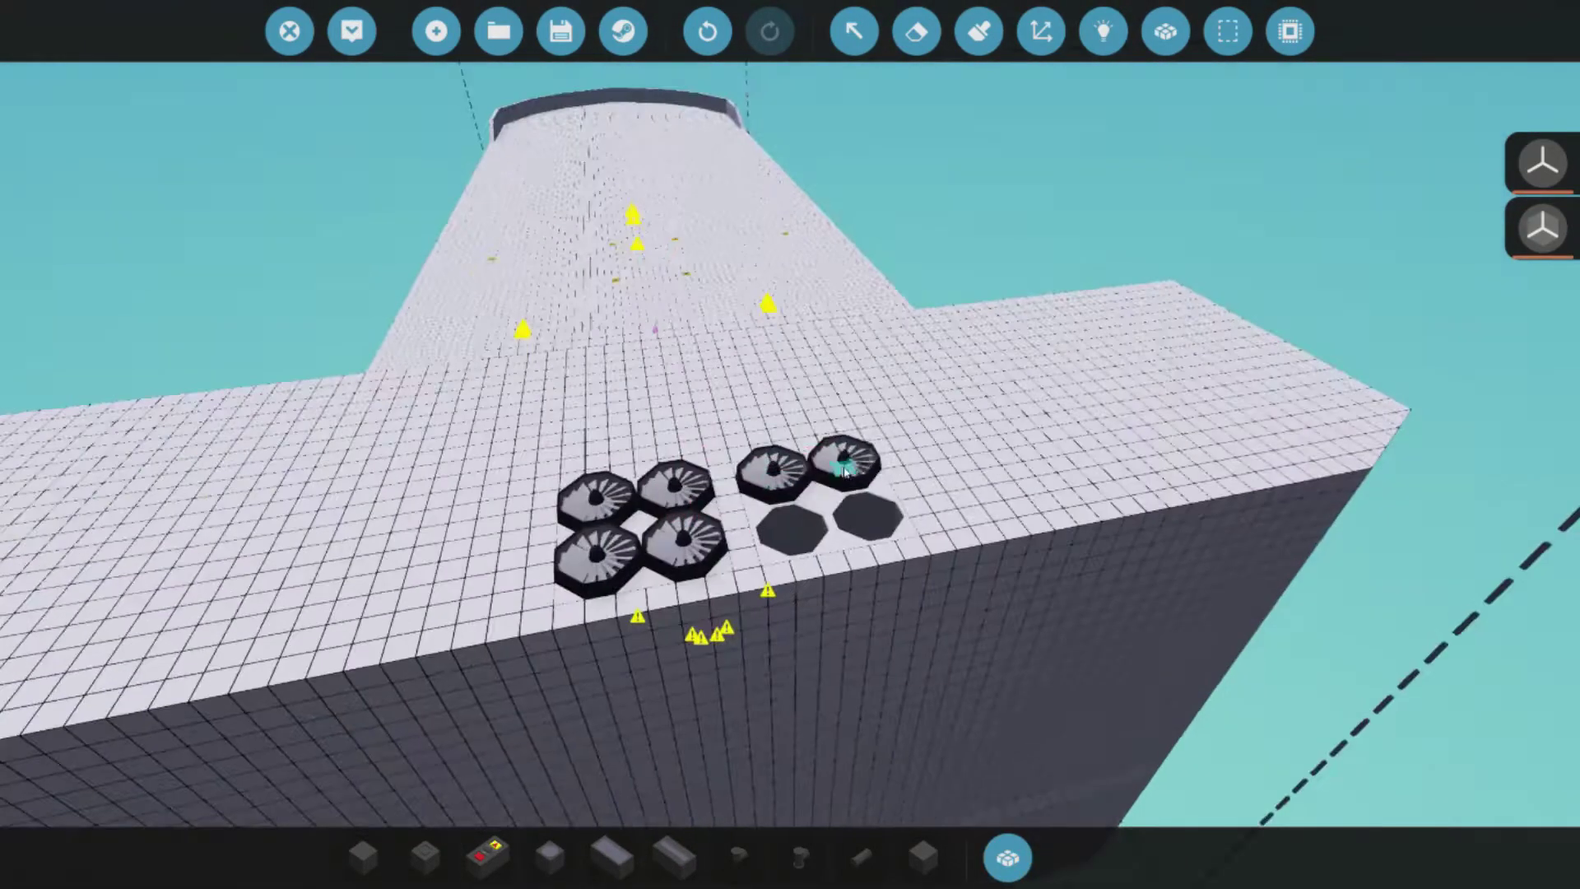
# - Cut a narrow vertical strip out of the hull side near the stern and fill the gap with orange components
pyautogui.press('s')
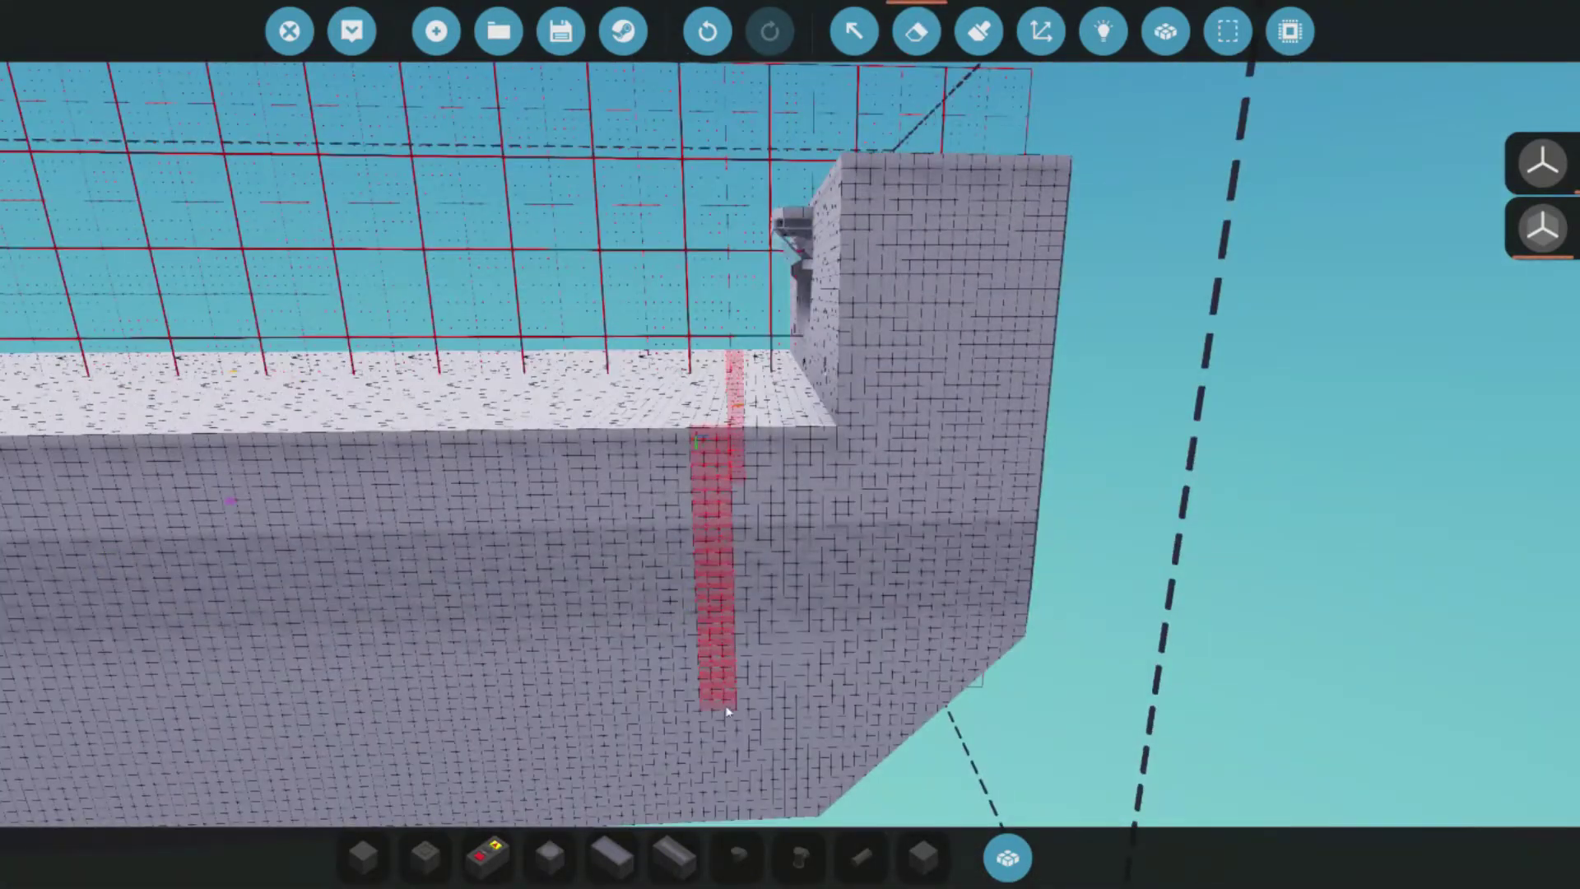
pyautogui.click(1007, 857)
pyautogui.doubleClick(264, 310)
pyautogui.press('s')
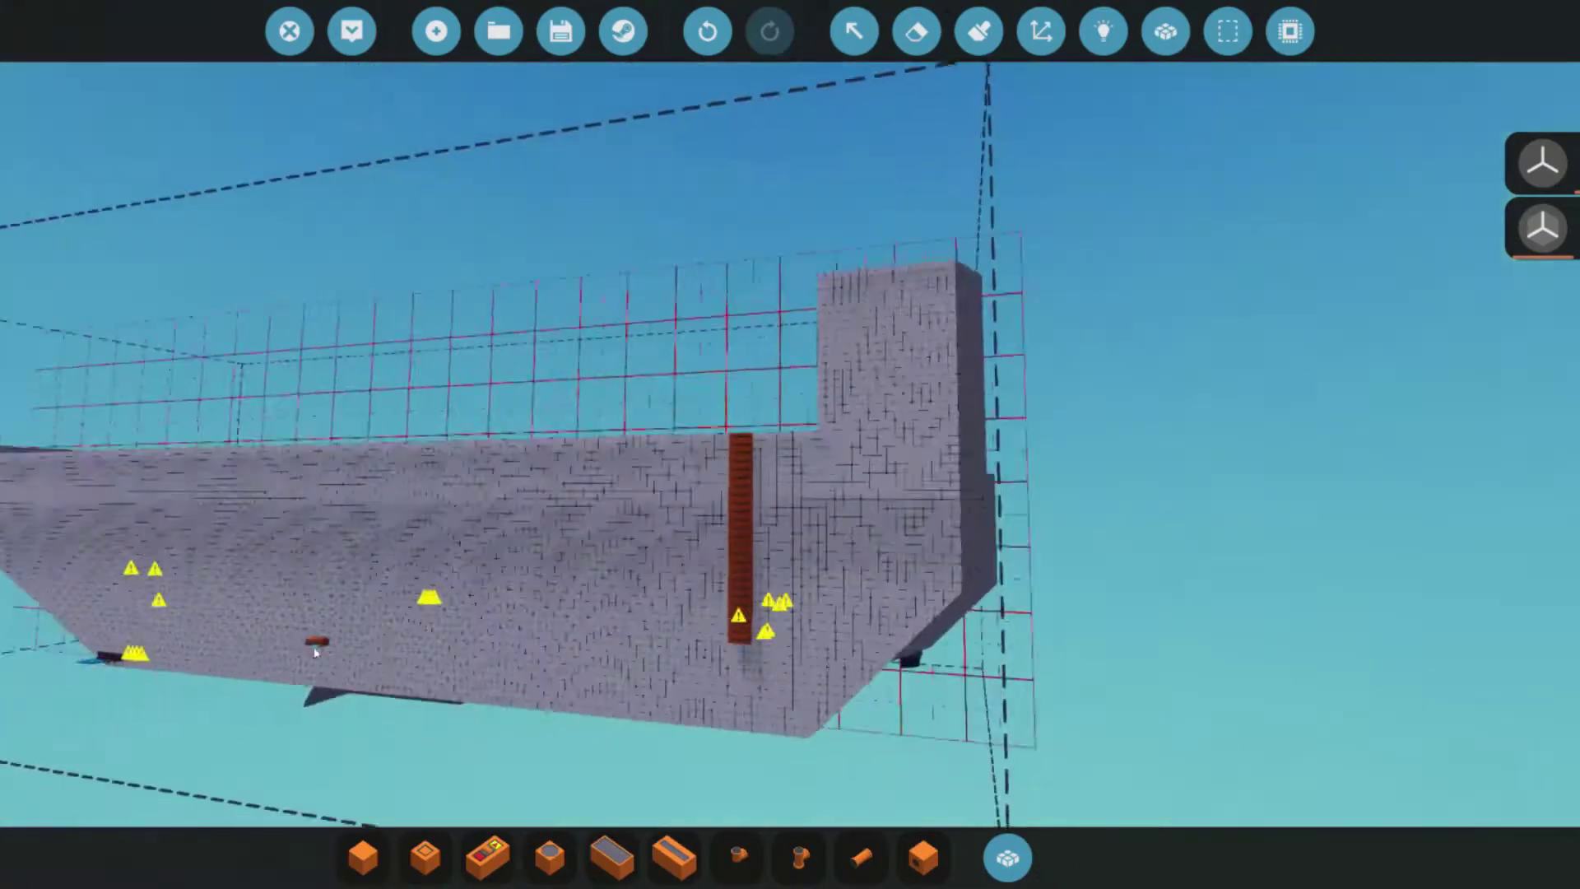
pyautogui.press('s')
pyautogui.press('w')
# - Spawn the ship and test it from the bridge by switching on a toggle button and raising a throttle lever
pyautogui.click(352, 33)
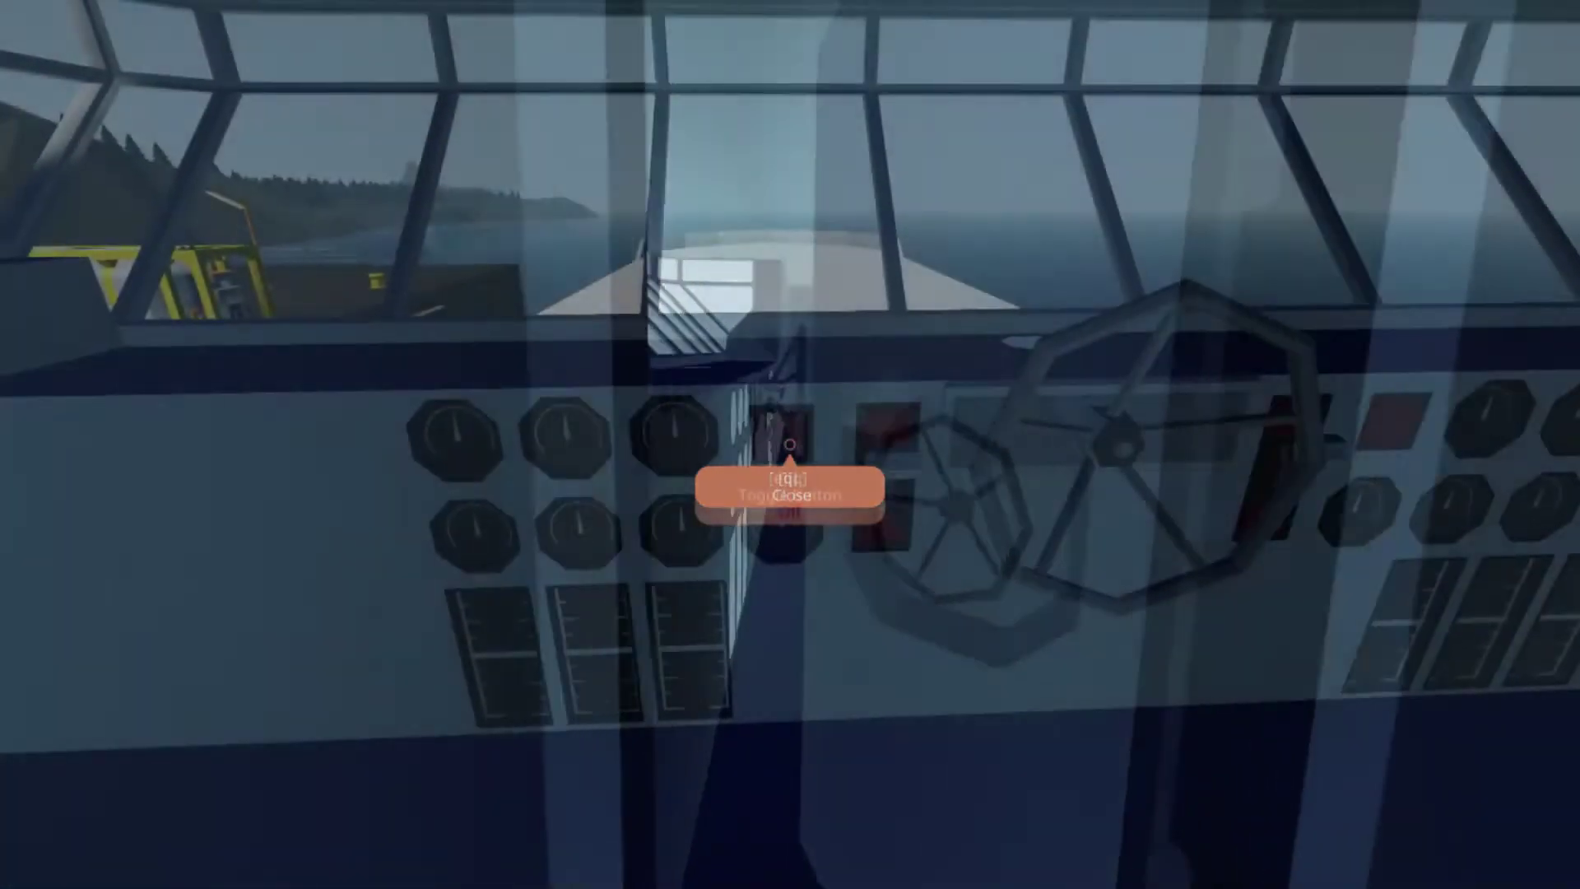
pyautogui.press('e')
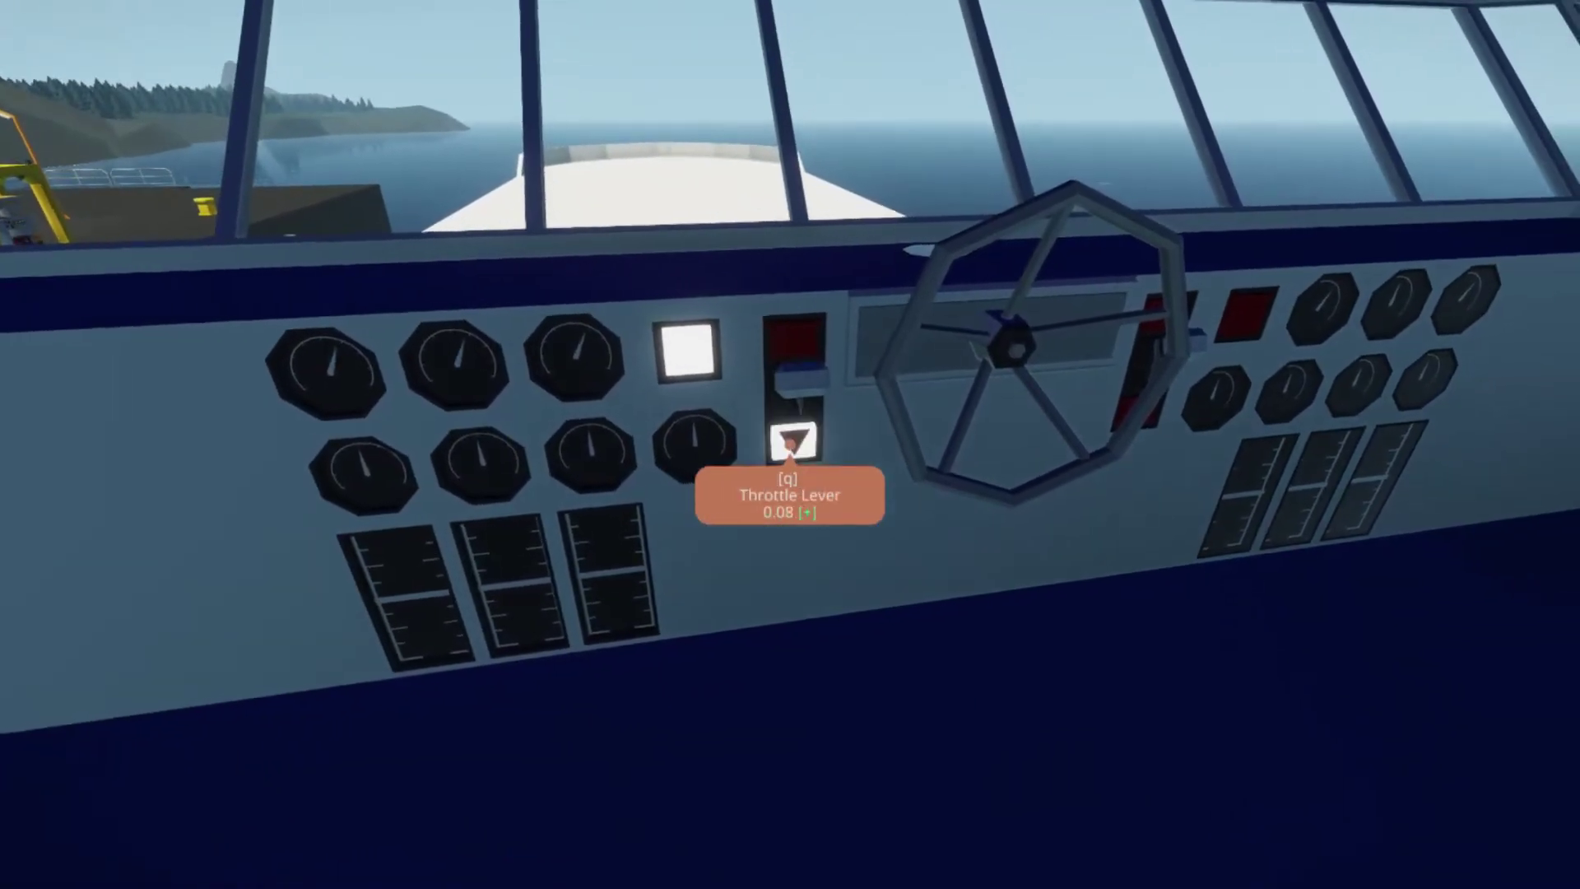
pyautogui.press('q')
pyautogui.press('e')
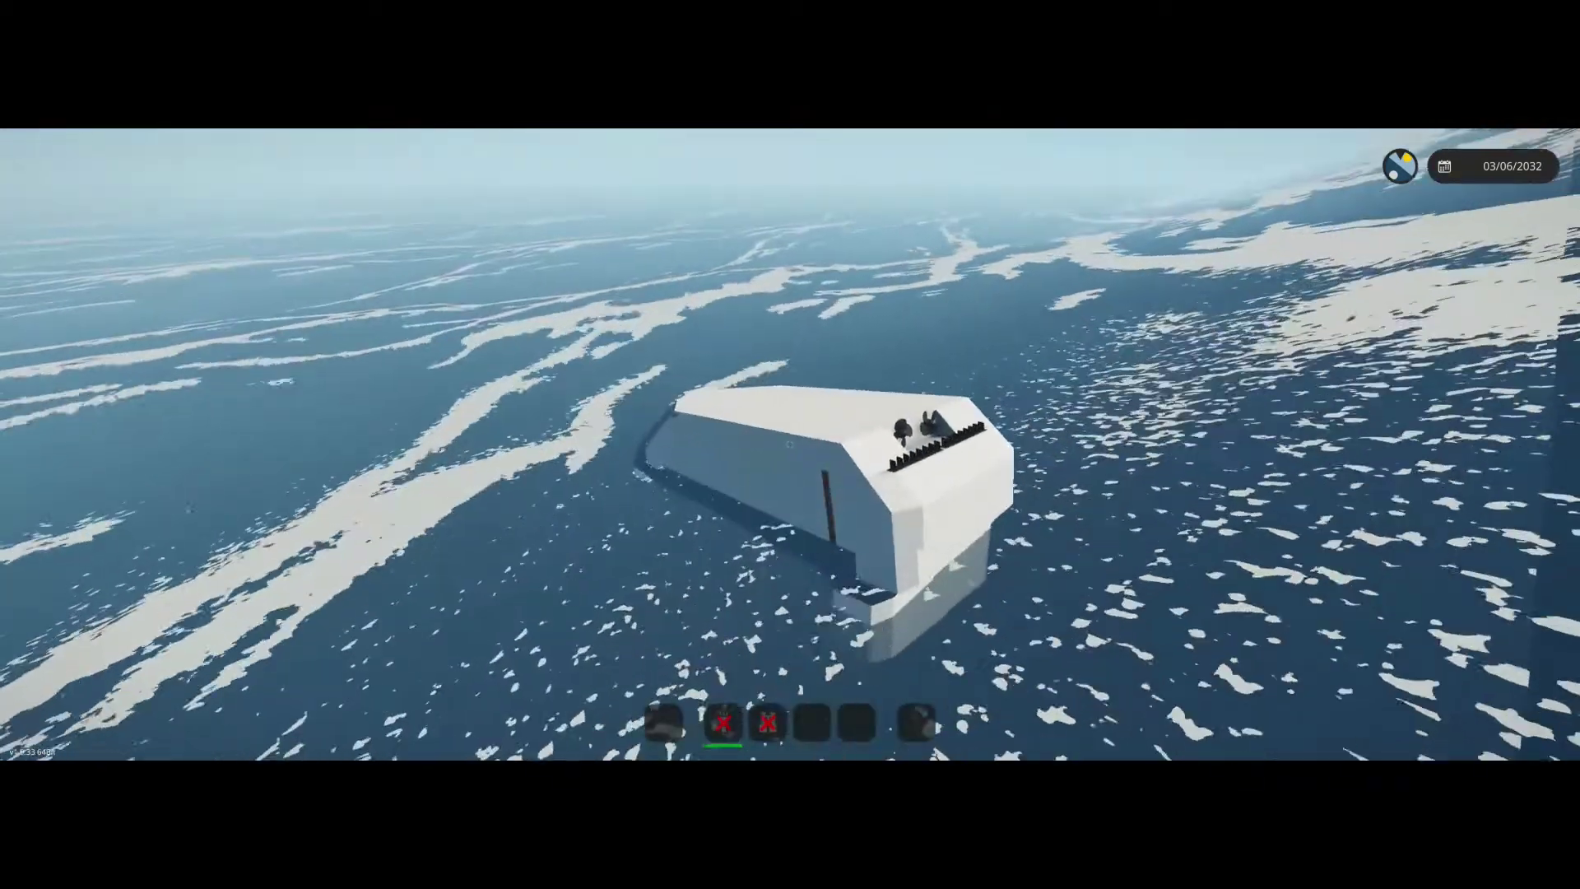
pyautogui.press('m')
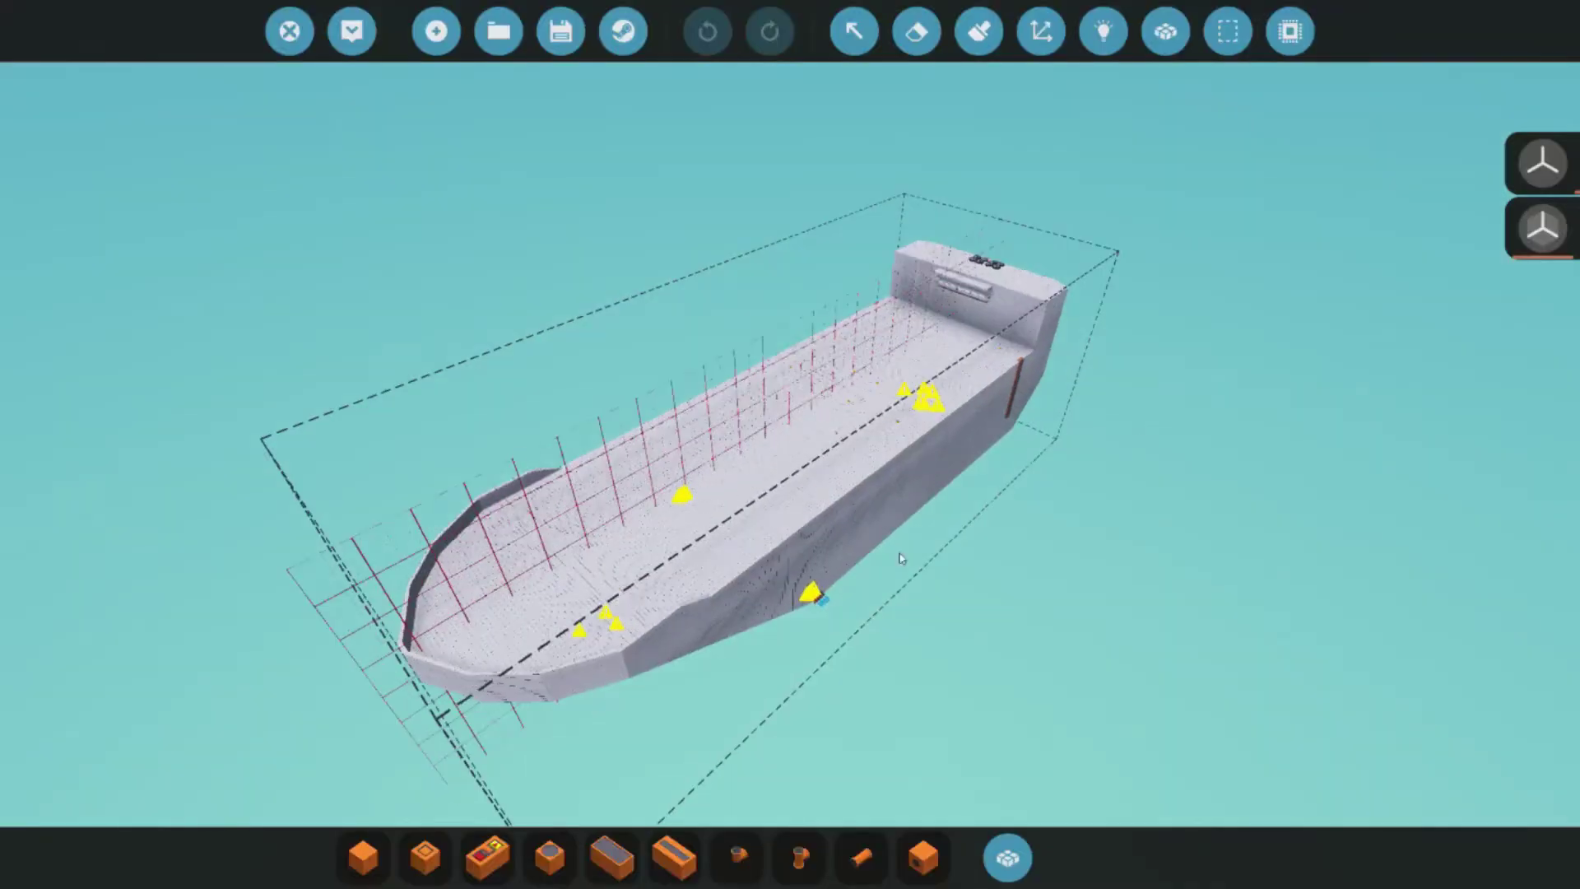
# - Add another large battery beside the existing row of units low inside the forward hull
pyautogui.moveTo(900, 559); pyautogui.dragTo(1089, 455)
pyautogui.scroll(5, 626, 562)
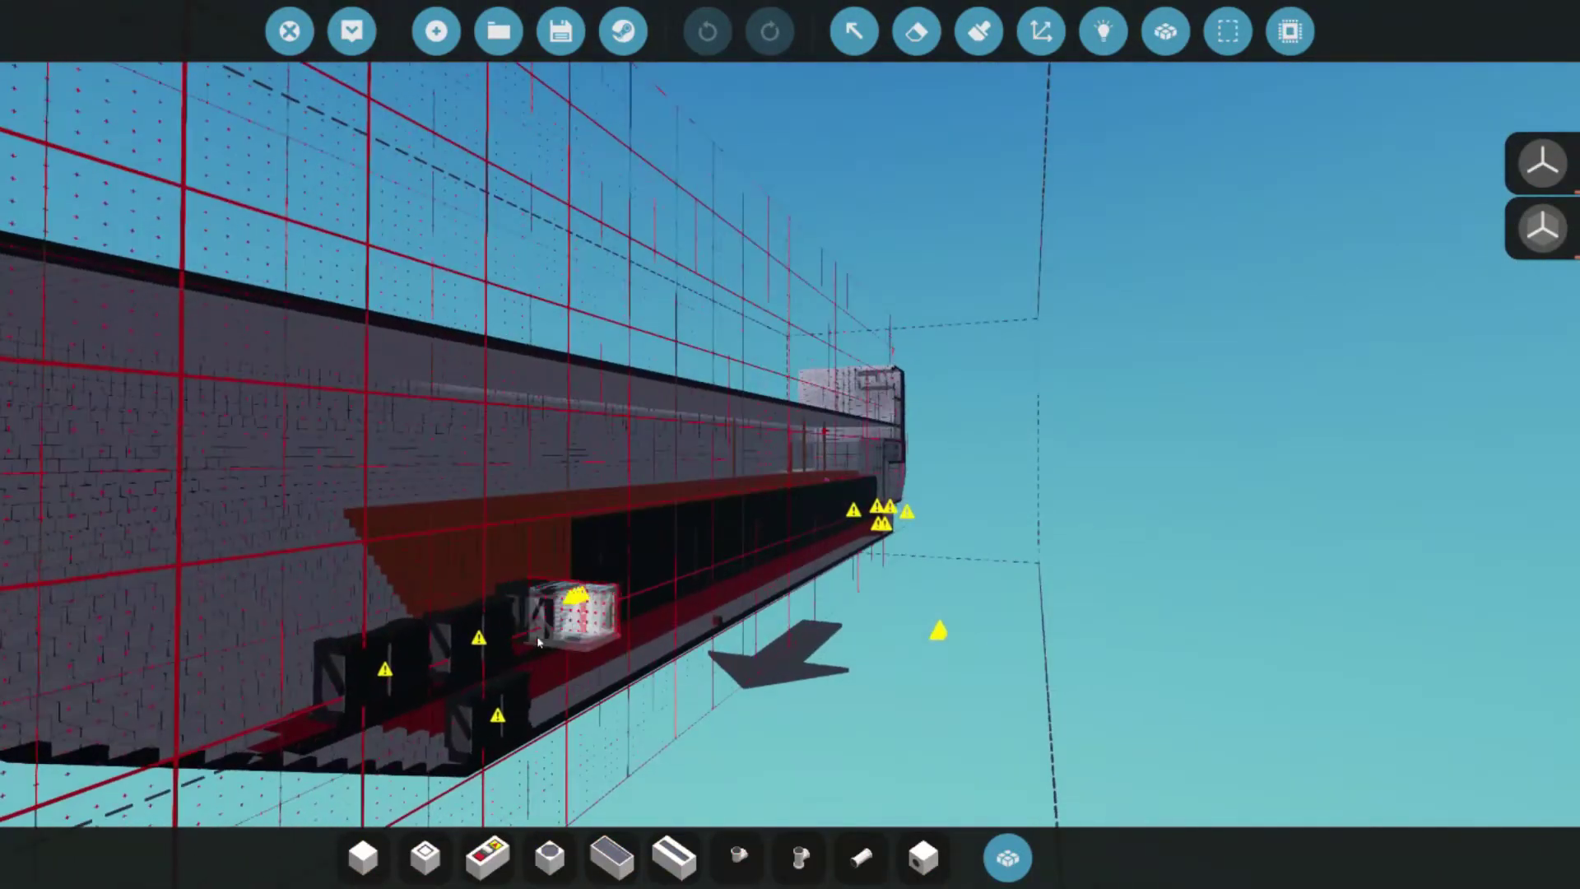
pyautogui.scroll(-5, 541, 647)
pyautogui.moveTo(539, 644); pyautogui.dragTo(423, 694)
pyautogui.scroll(6, 768, 419)
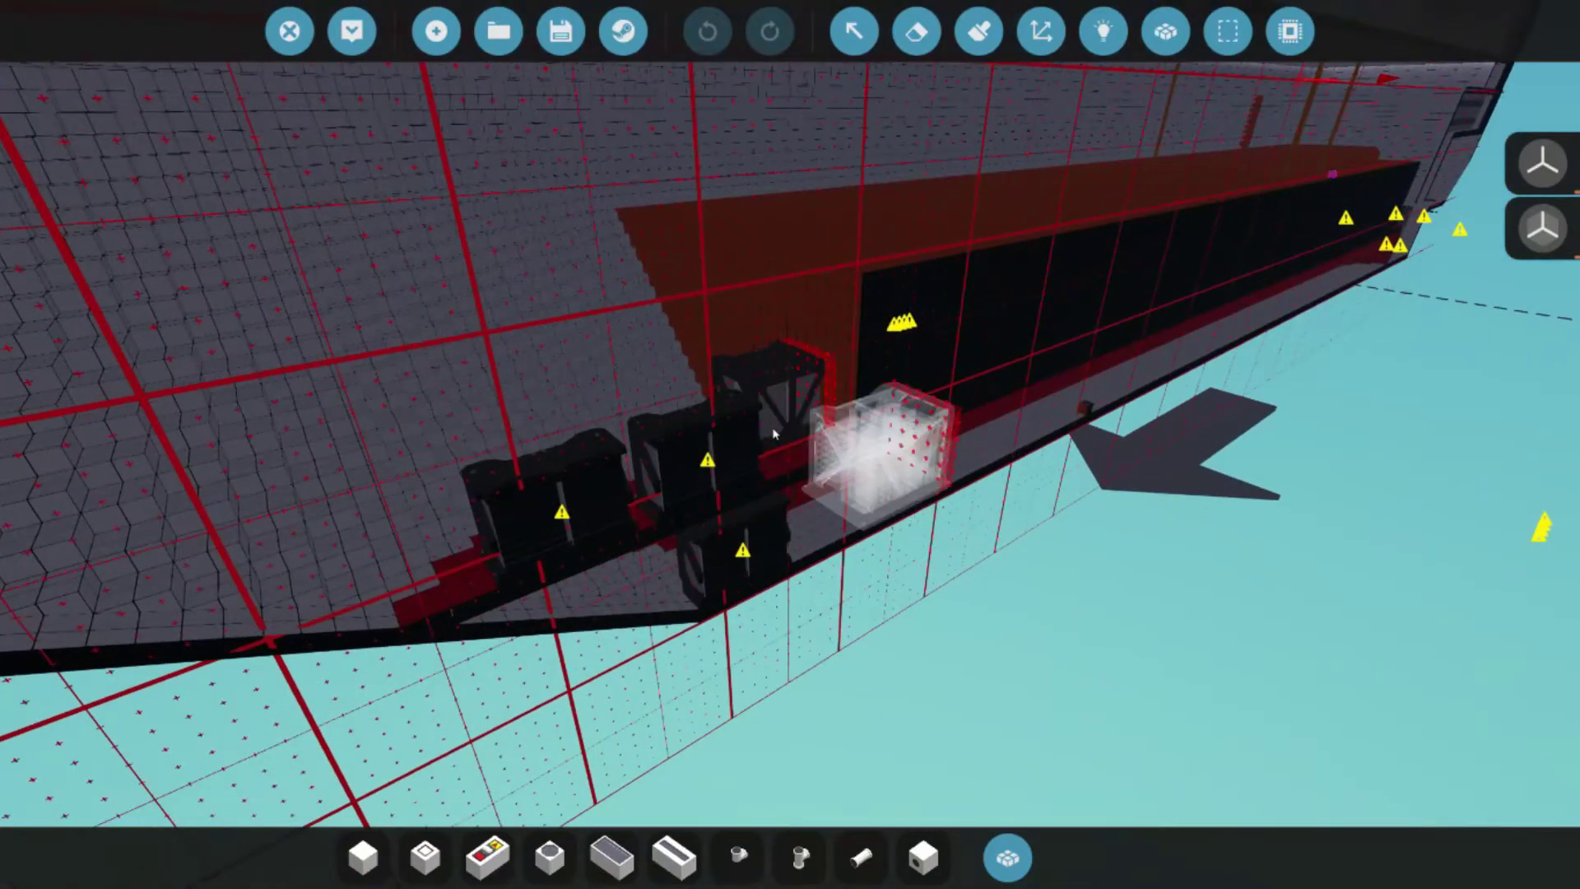
pyautogui.click(765, 448)
pyautogui.moveTo(766, 449); pyautogui.dragTo(712, 562)
pyautogui.click(713, 562)
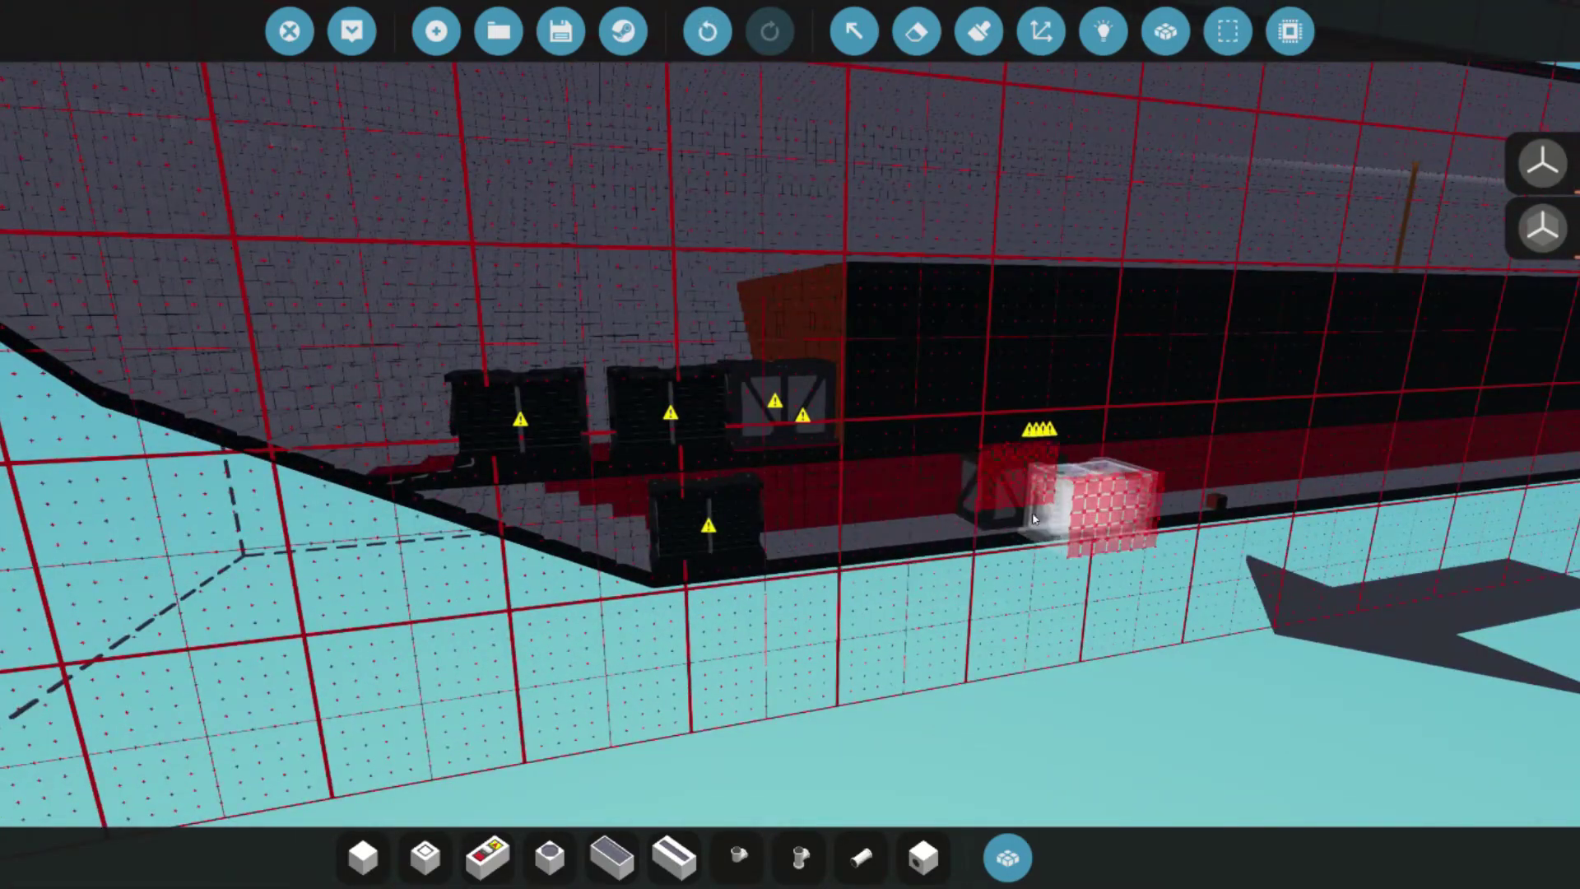
# - Wall in the engine compartment with blocks, covering the gearboxes, engine cylinders and red piping
pyautogui.moveTo(1078, 493); pyautogui.dragTo(658, 461)
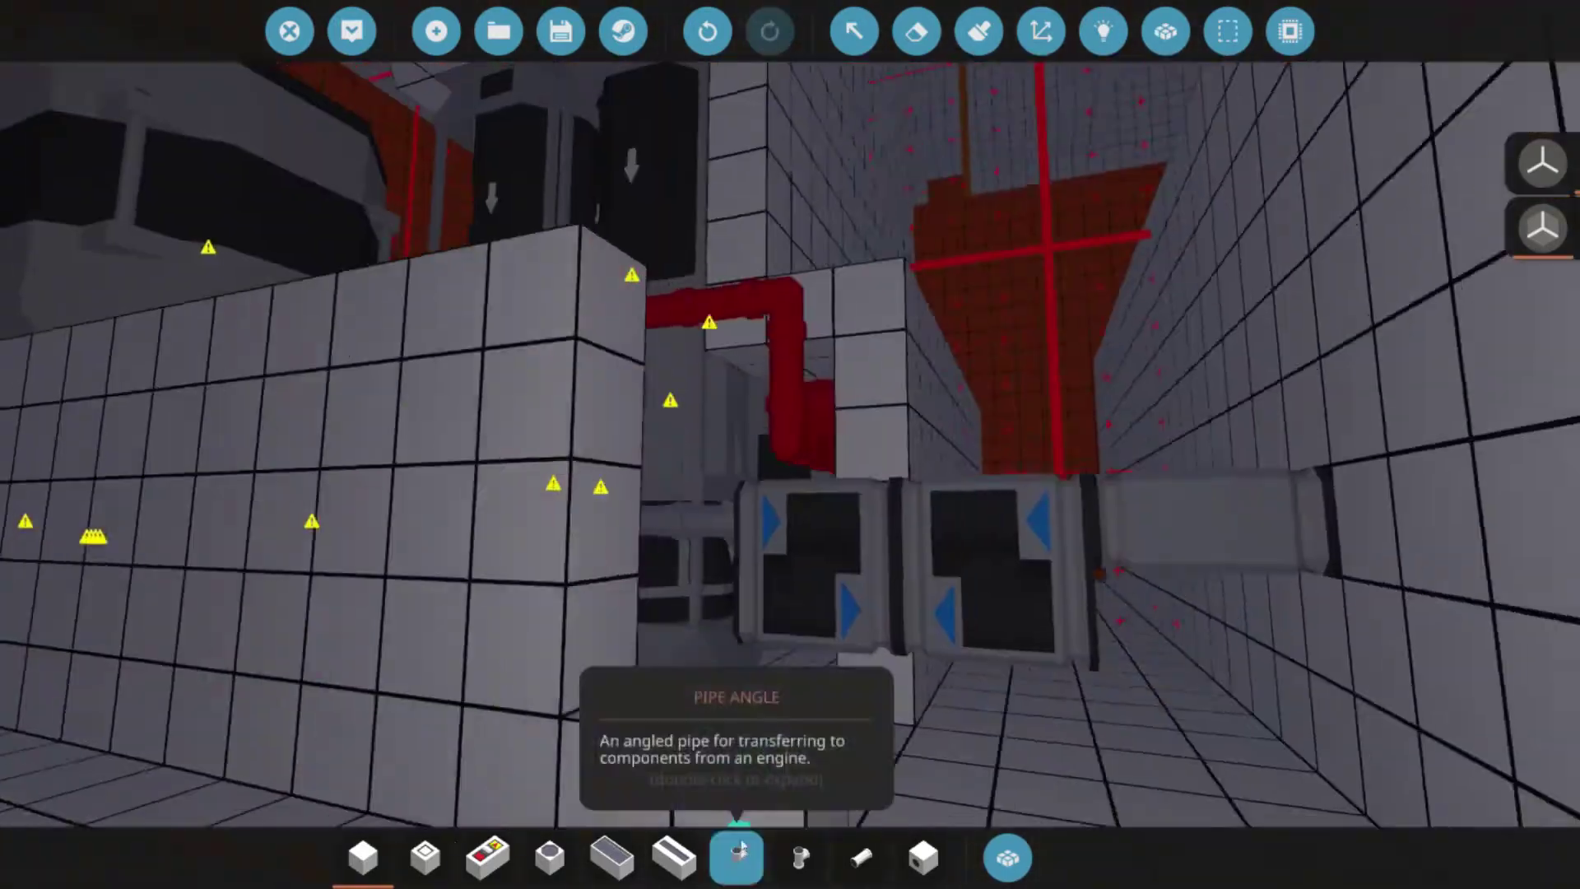
pyautogui.click(741, 851)
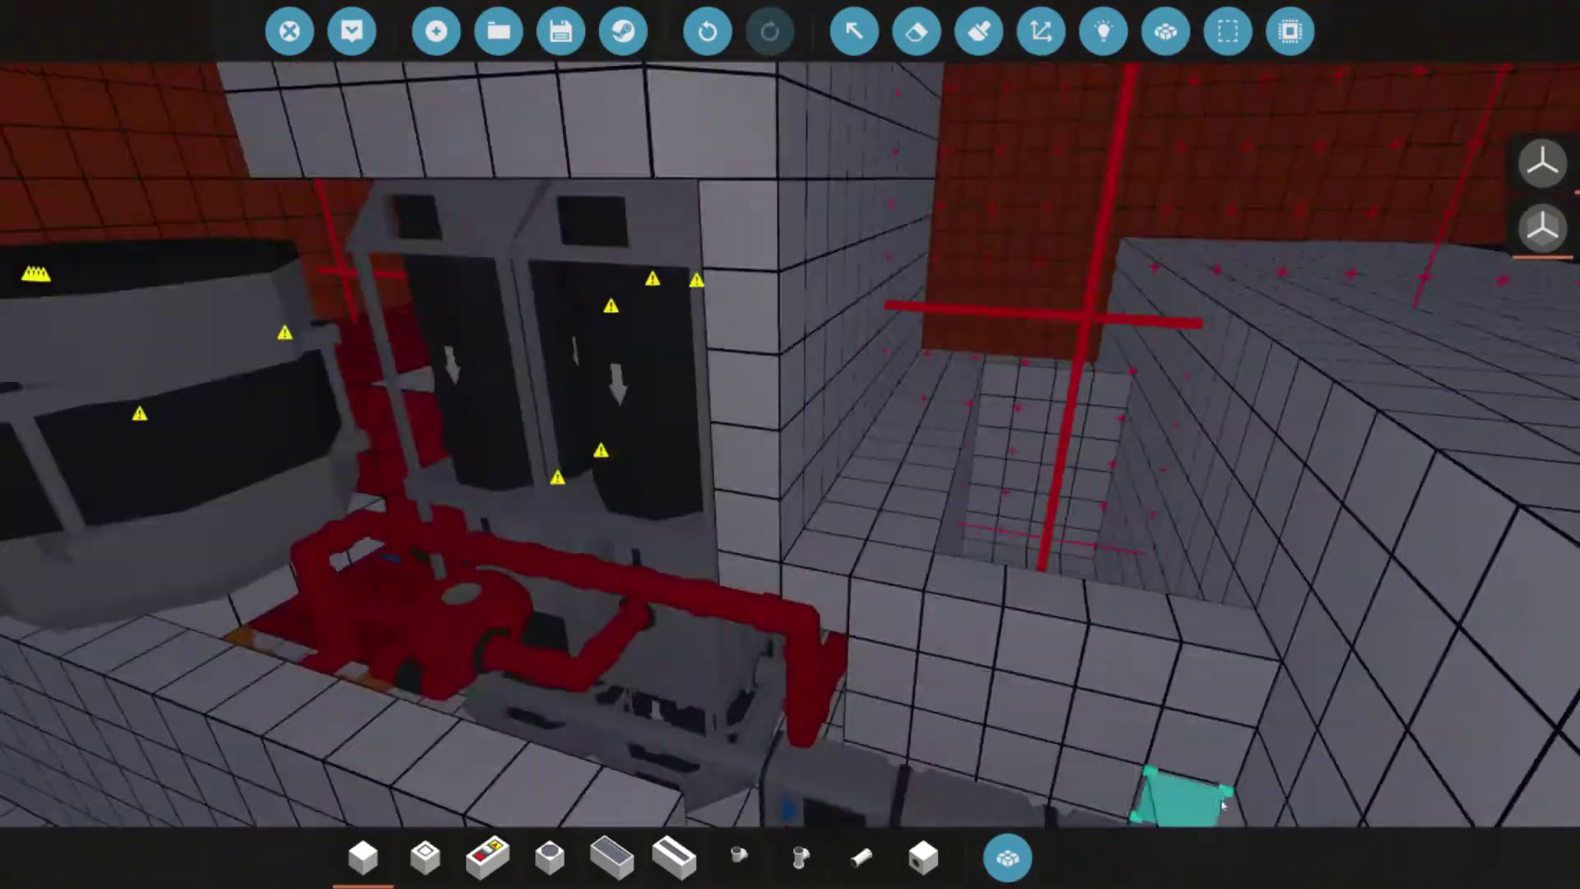
pyautogui.press('w')
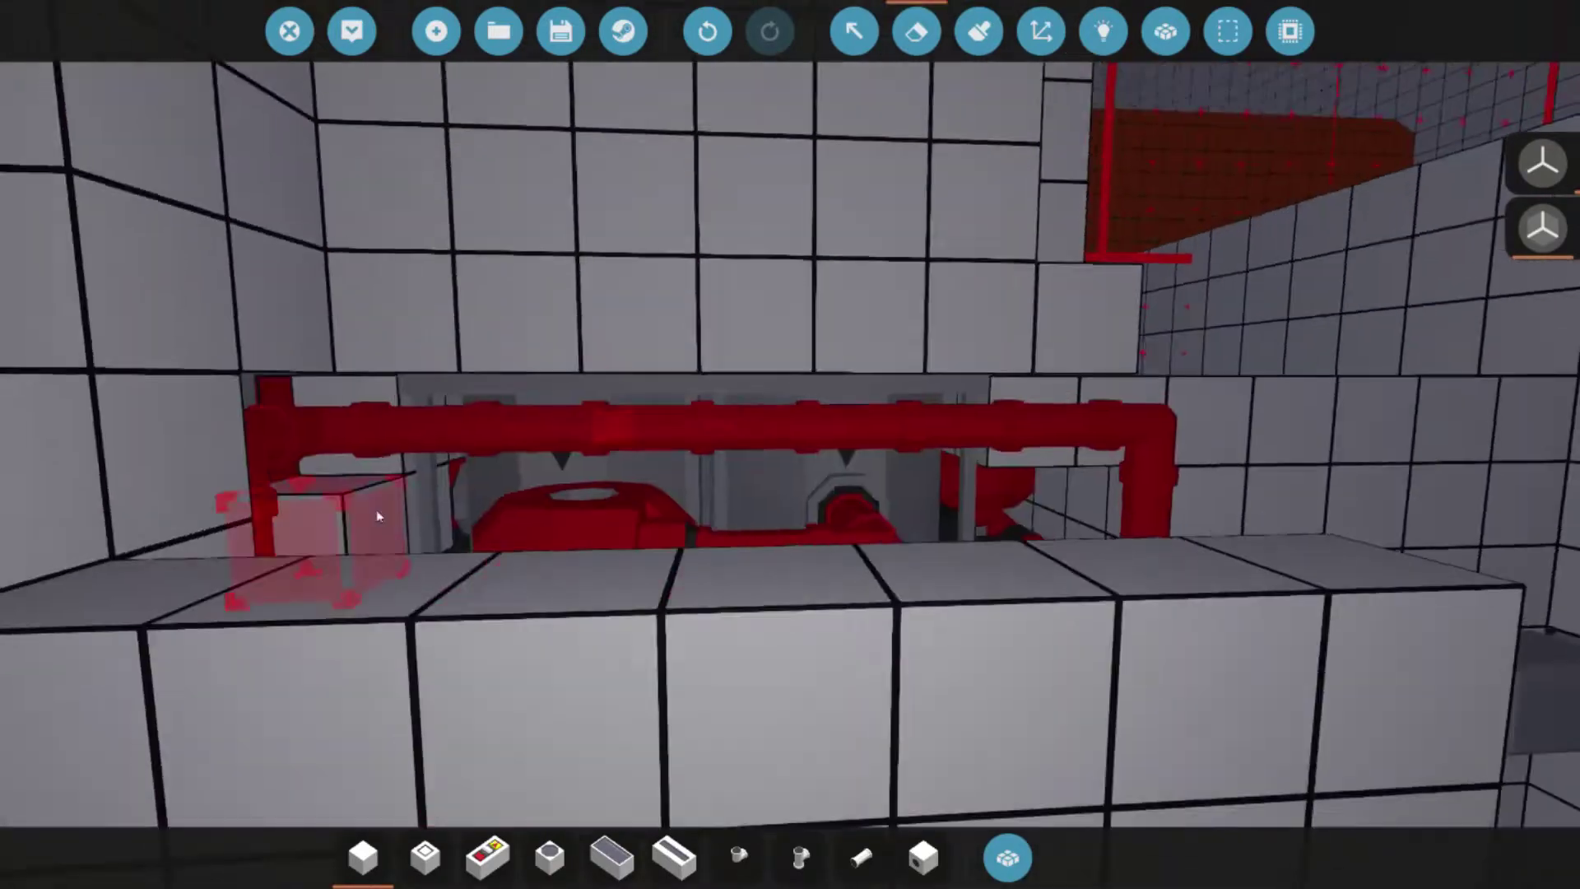
pyautogui.press('s')
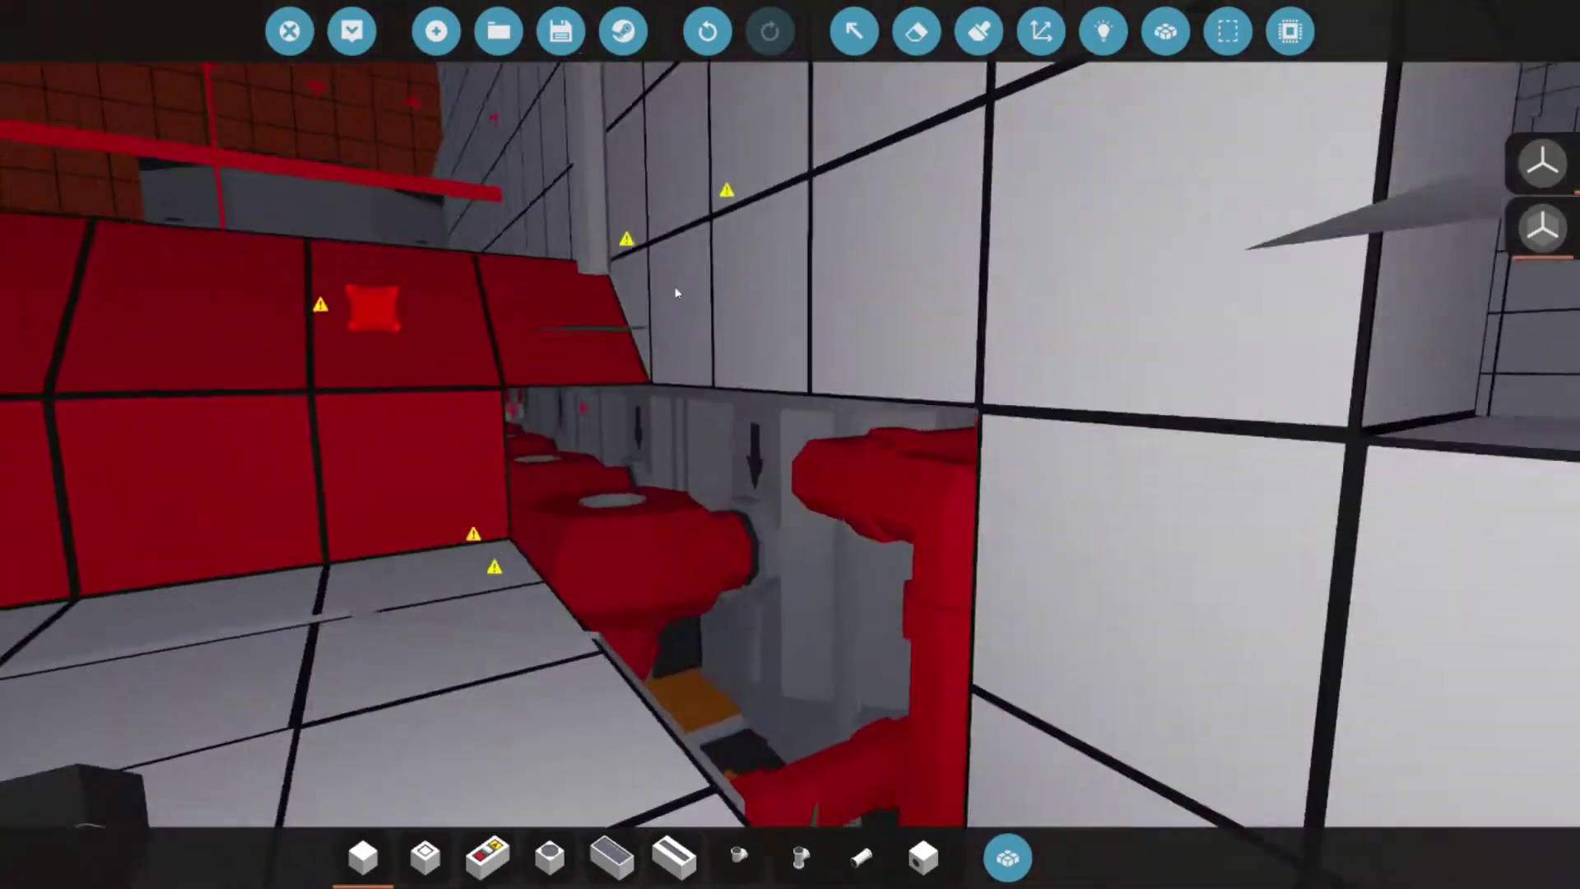
pyautogui.press('s')
pyautogui.press('s')
pyautogui.press('s')
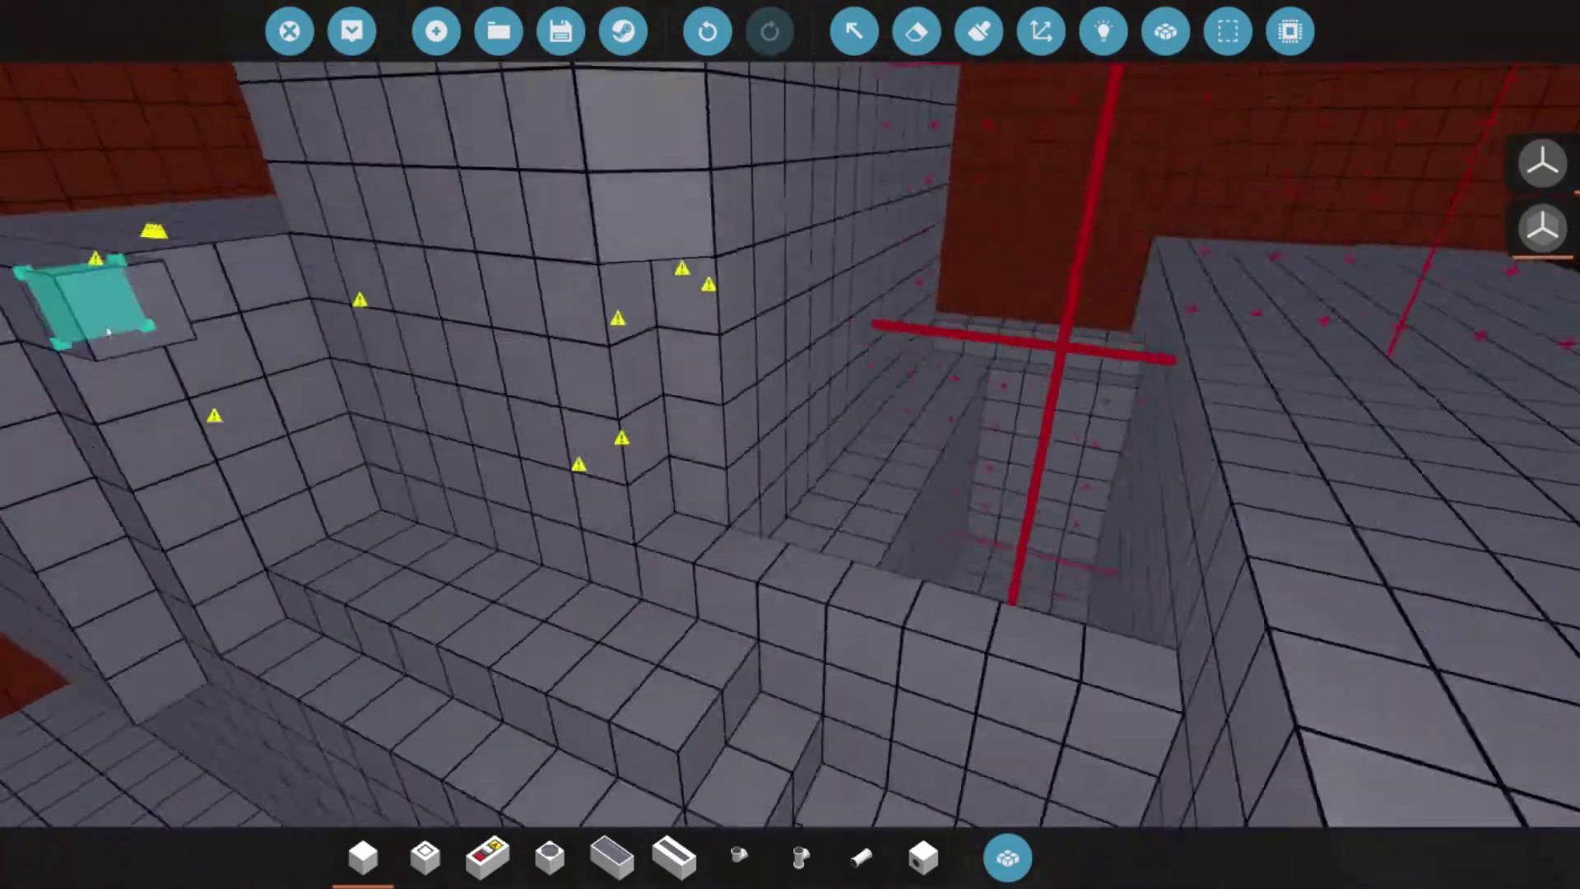
pyautogui.press('s')
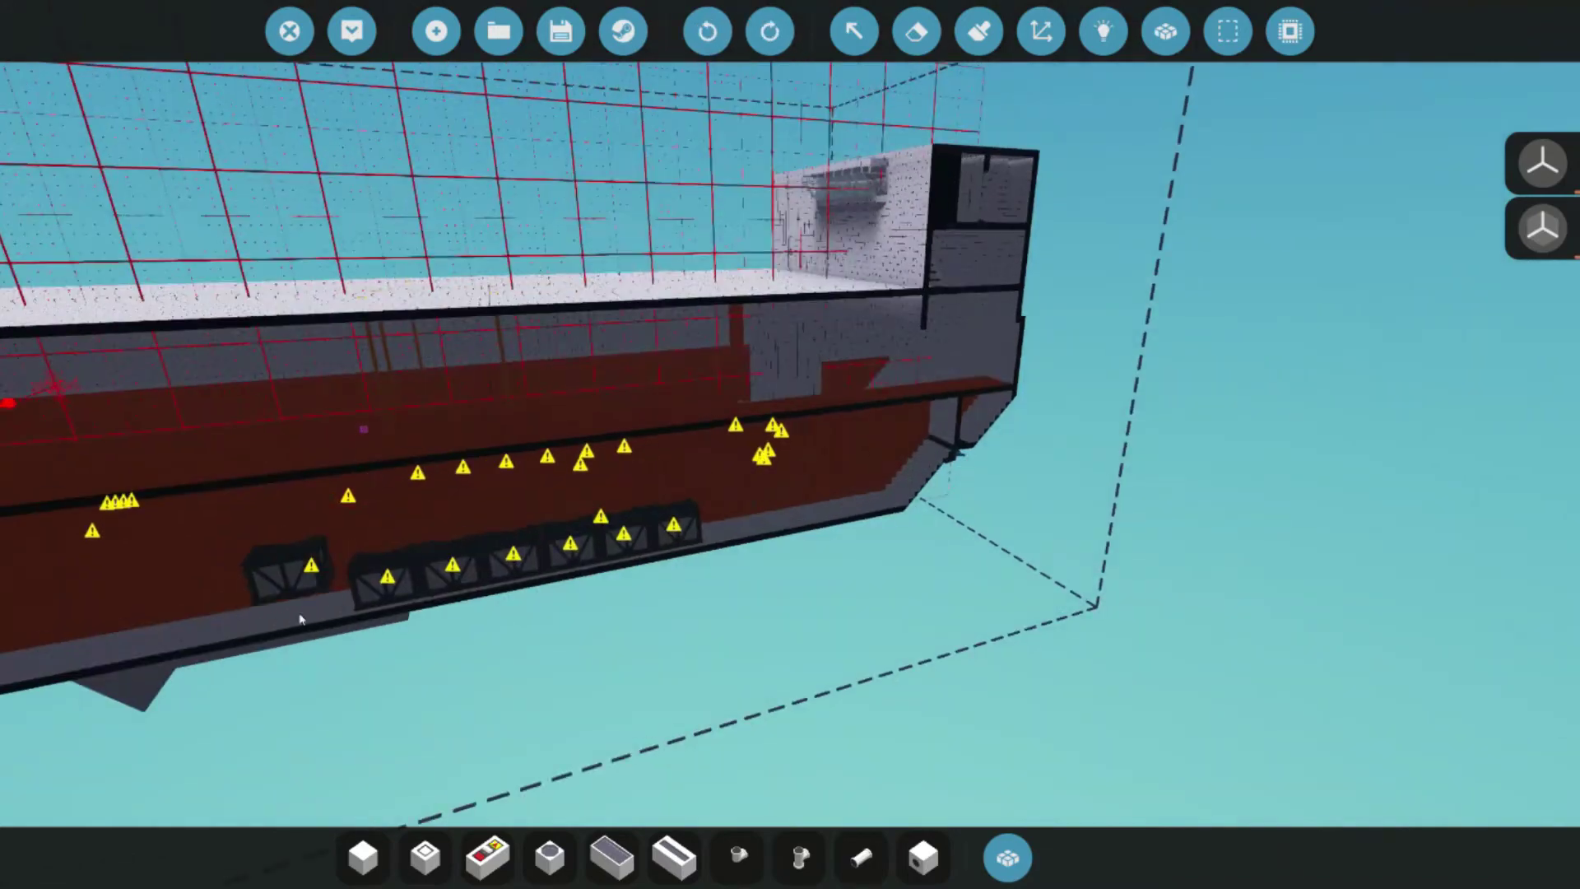
# - Link the electric nodes of the large batteries in the two rows along the hull
pyautogui.press('s')
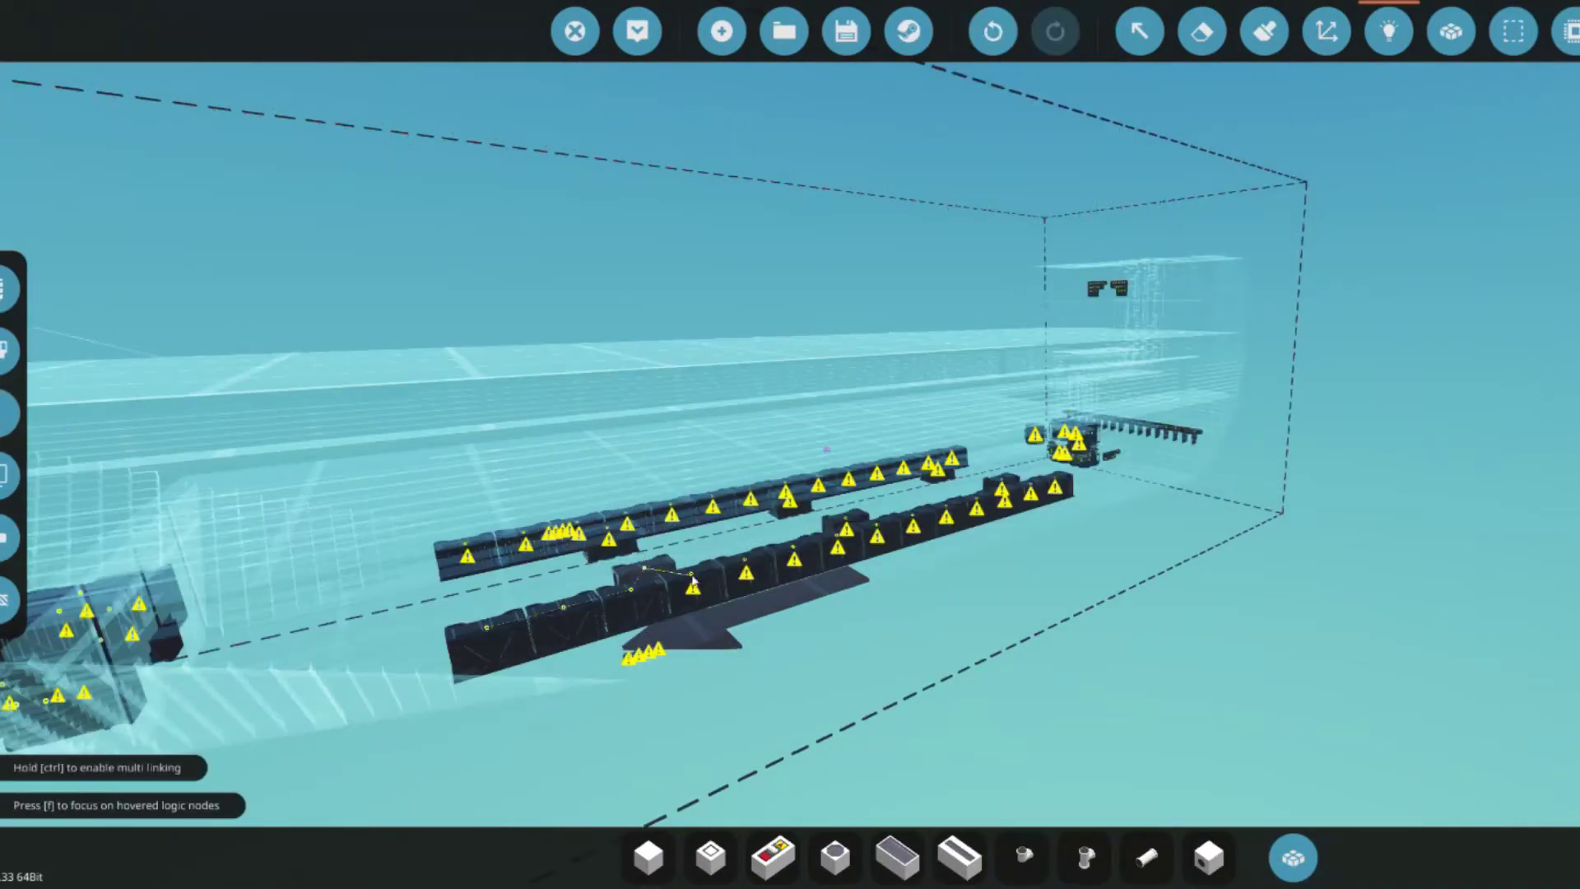
pyautogui.press('w')
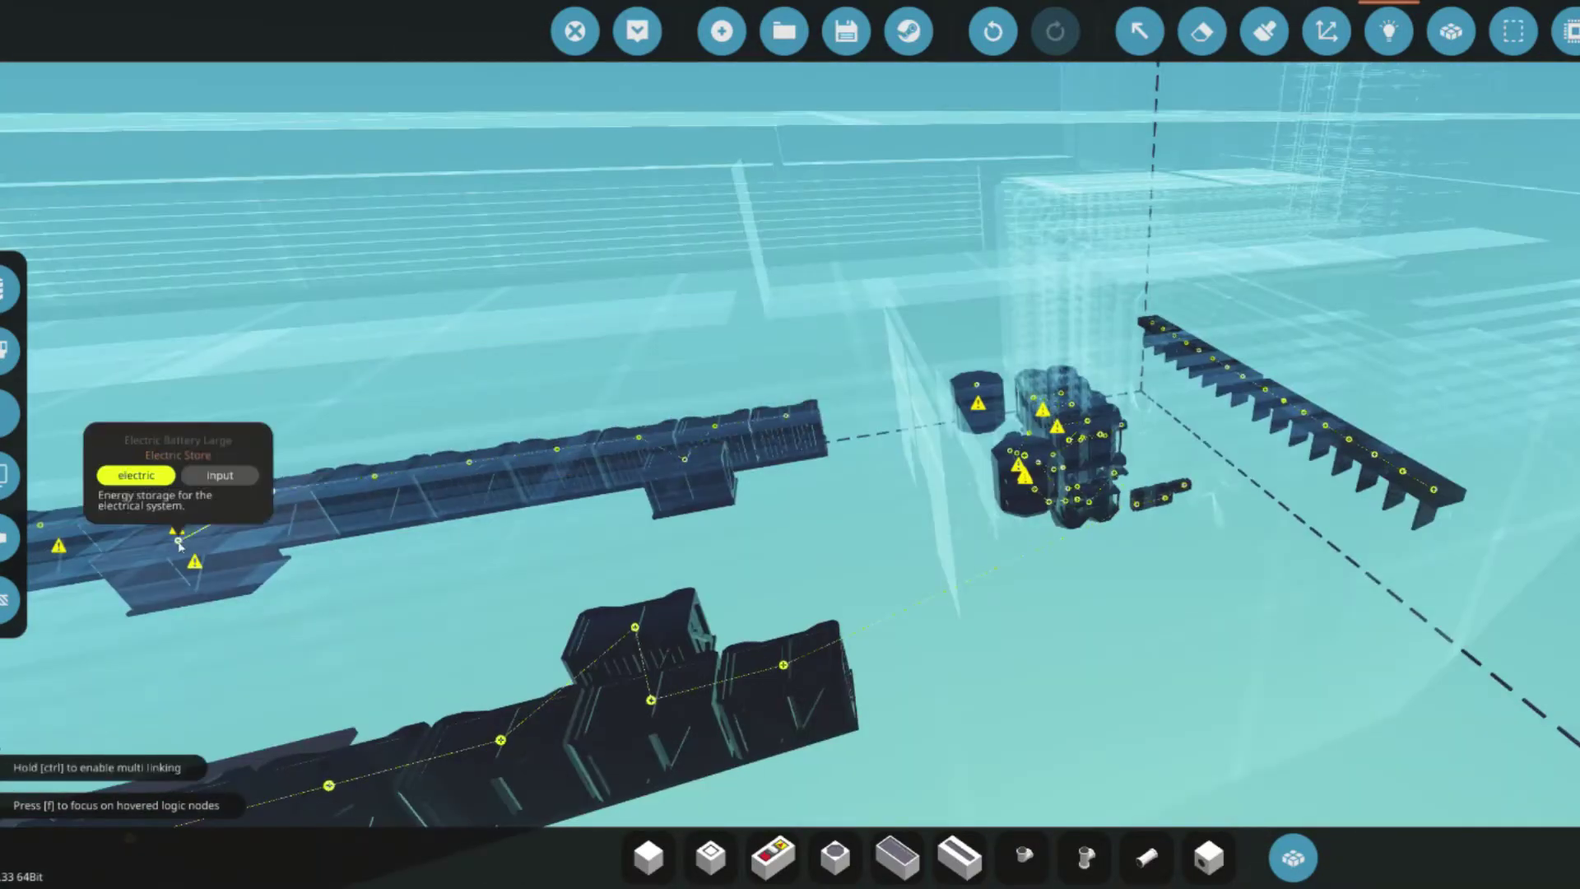
pyautogui.moveTo(178, 543); pyautogui.dragTo(1010, 479)
pyautogui.press('s')
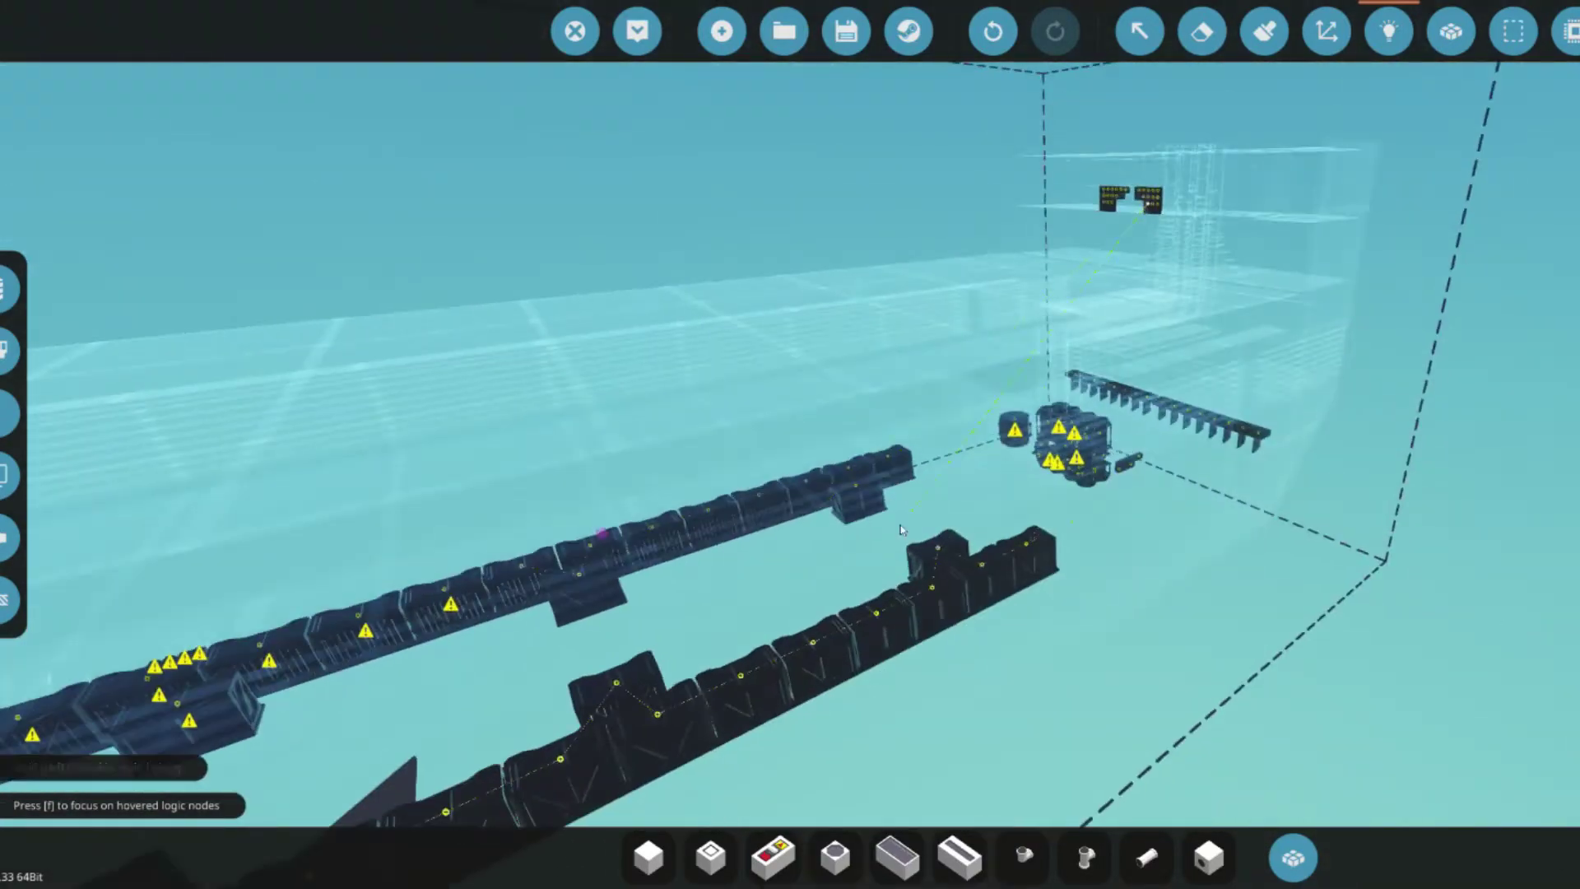